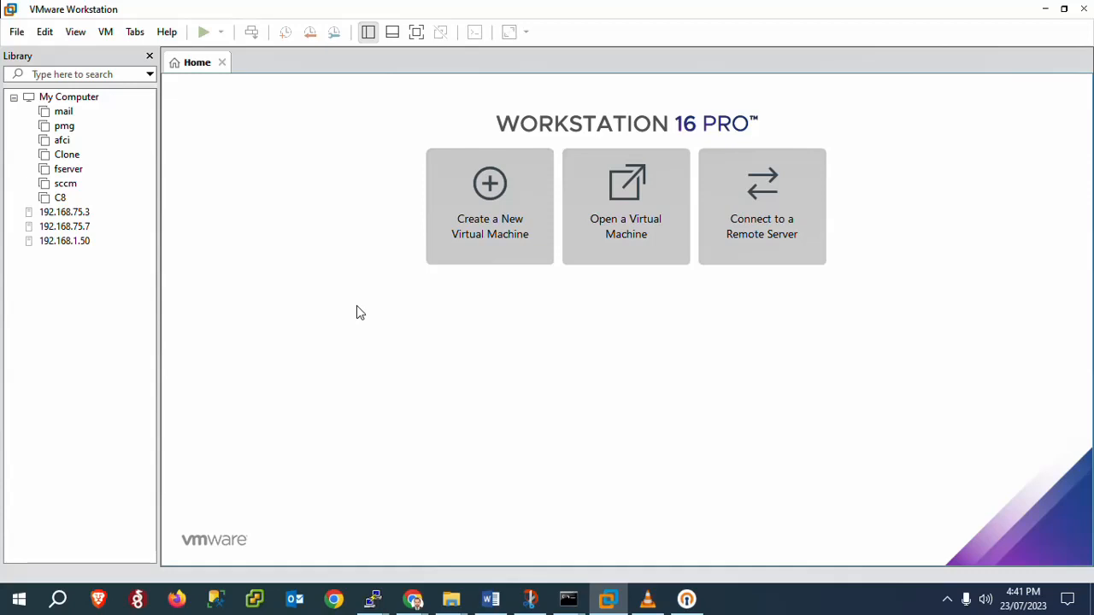
Step: Start a Custom new virtual machine with default hardware compatibility, installing the OS later
{"action": "left_click", "coordinate": [492, 185]}
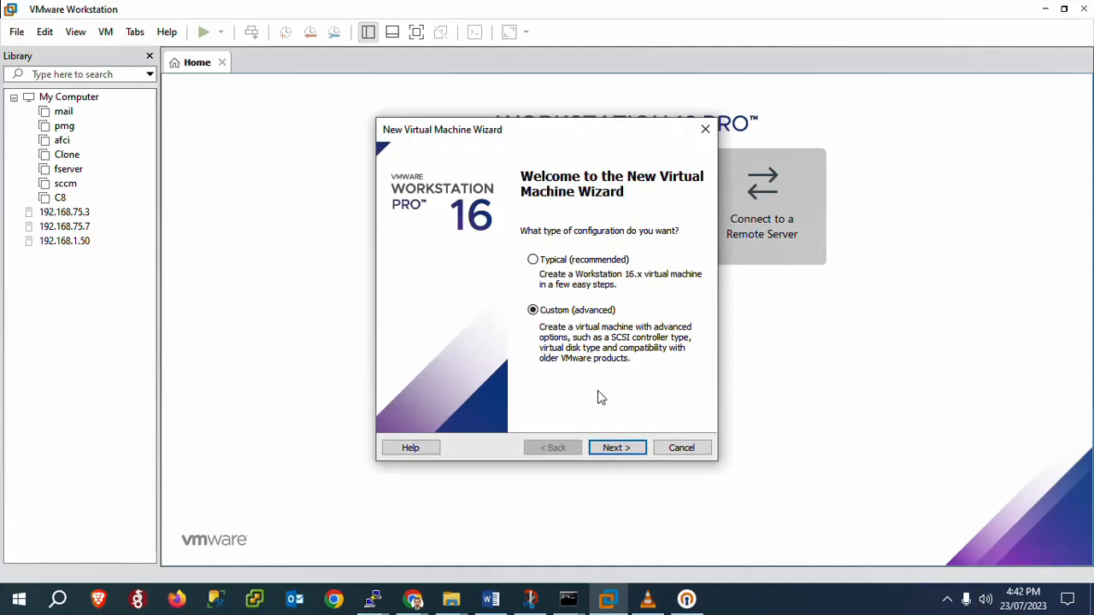
{"action": "left_click", "coordinate": [614, 450]}
{"action": "left_click", "coordinate": [613, 451]}
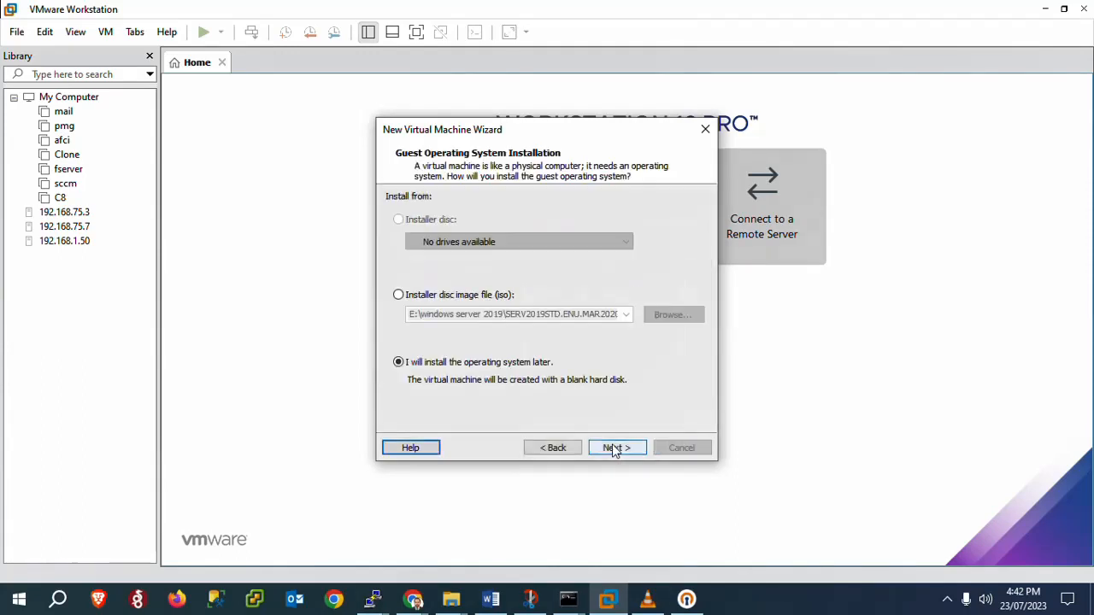
{"action": "left_click", "coordinate": [614, 450]}
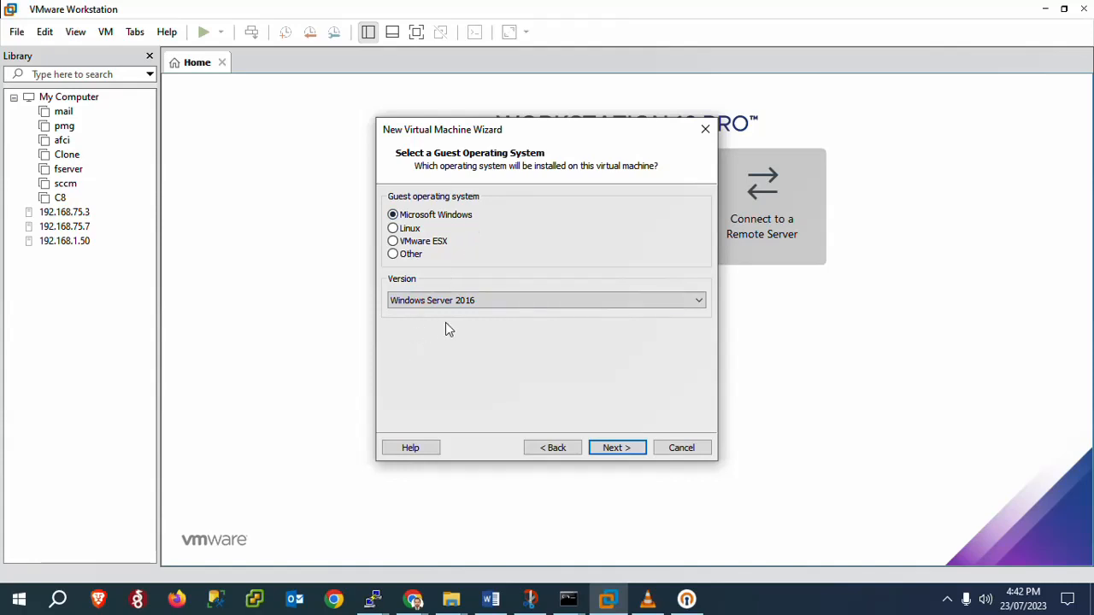
Step: Keep Windows Server 2016 as the guest OS and name the VM 'qerypanelitblog'
{"action": "left_click", "coordinate": [610, 452]}
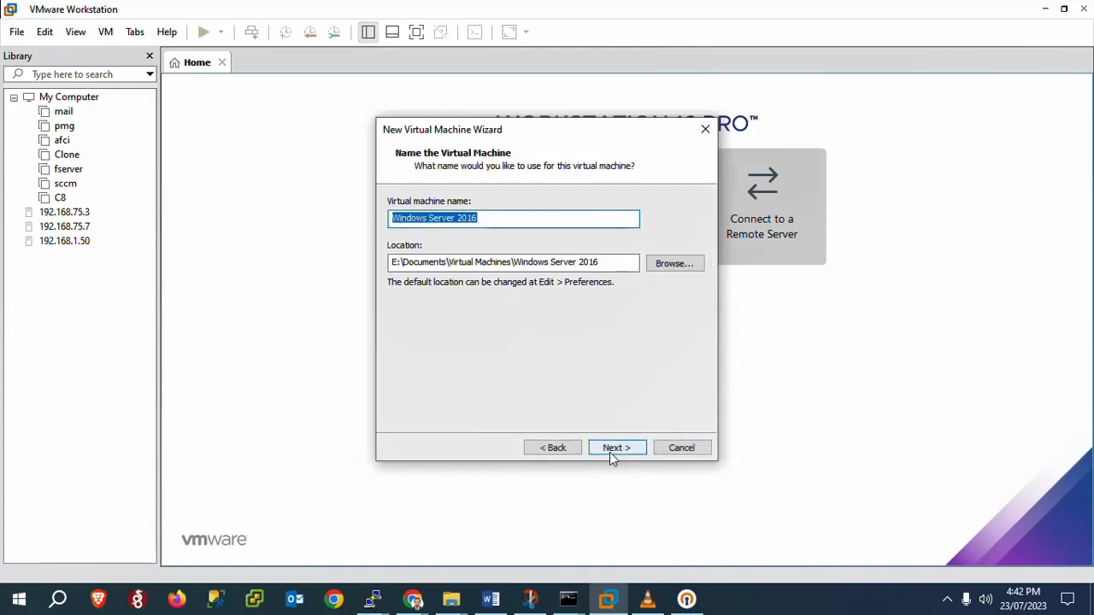
{"action": "type", "text": "qp"}
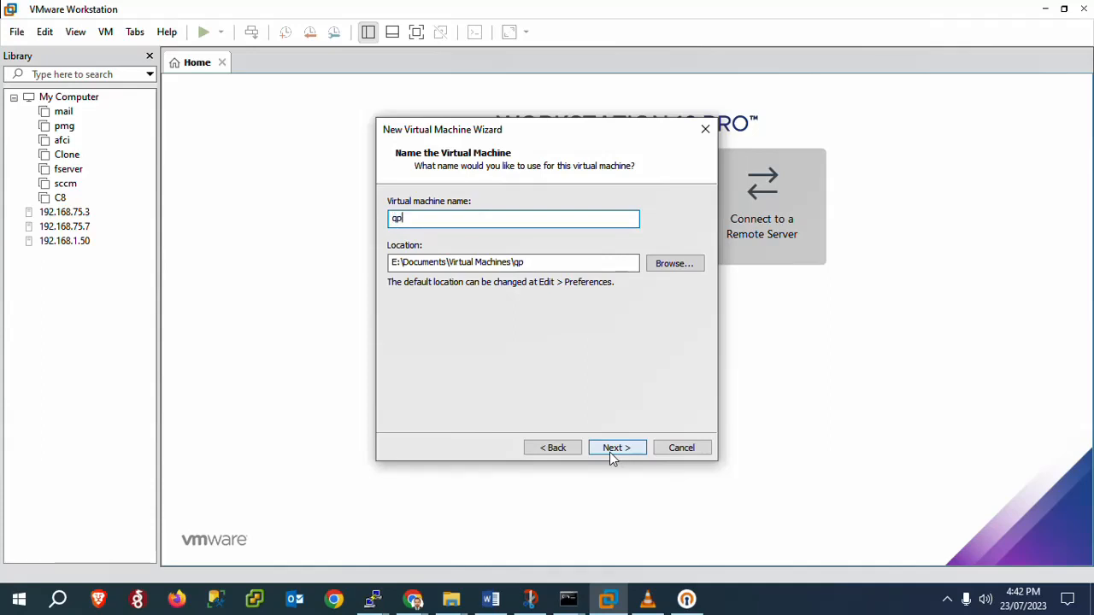
{"action": "key", "text": "BackSpace"}
{"action": "type", "text": "erypanel"}
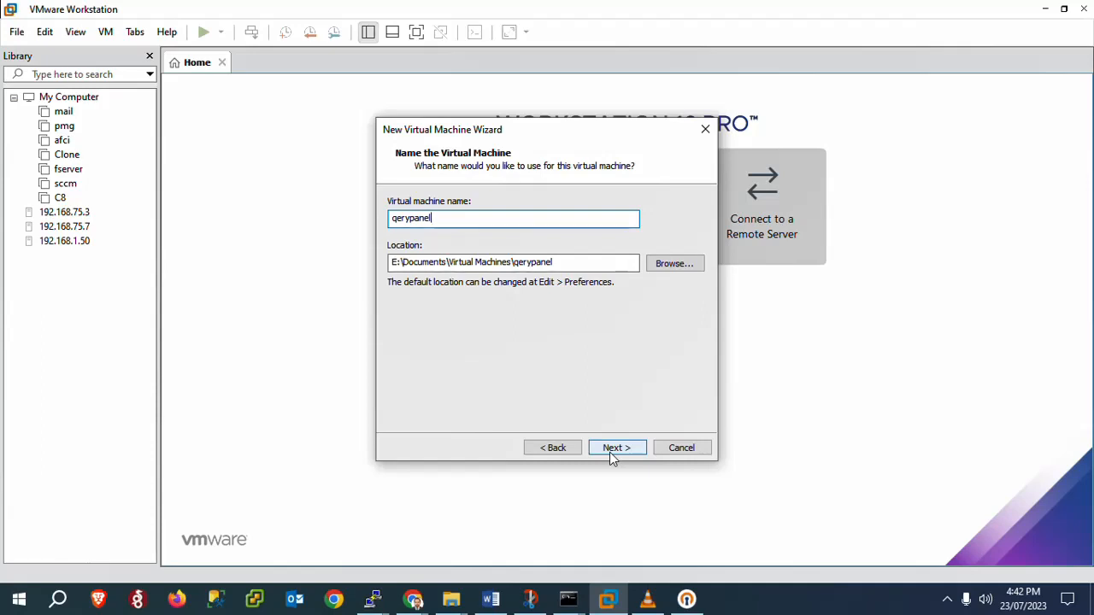
{"action": "type", "text": "itblog"}
{"action": "key", "text": "ctrl+a"}
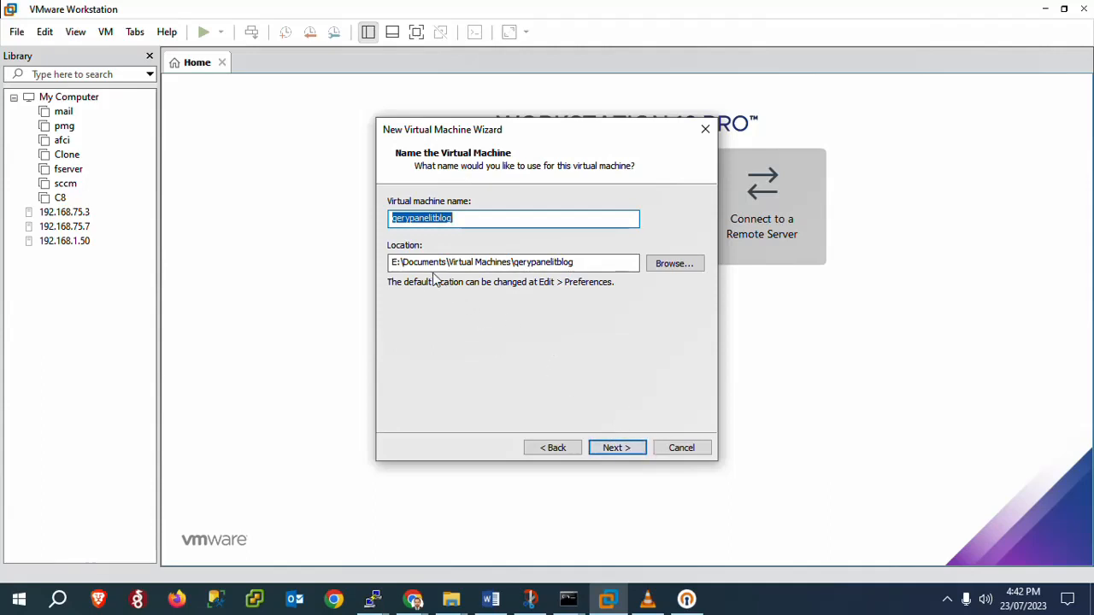
{"action": "left_click", "coordinate": [614, 451]}
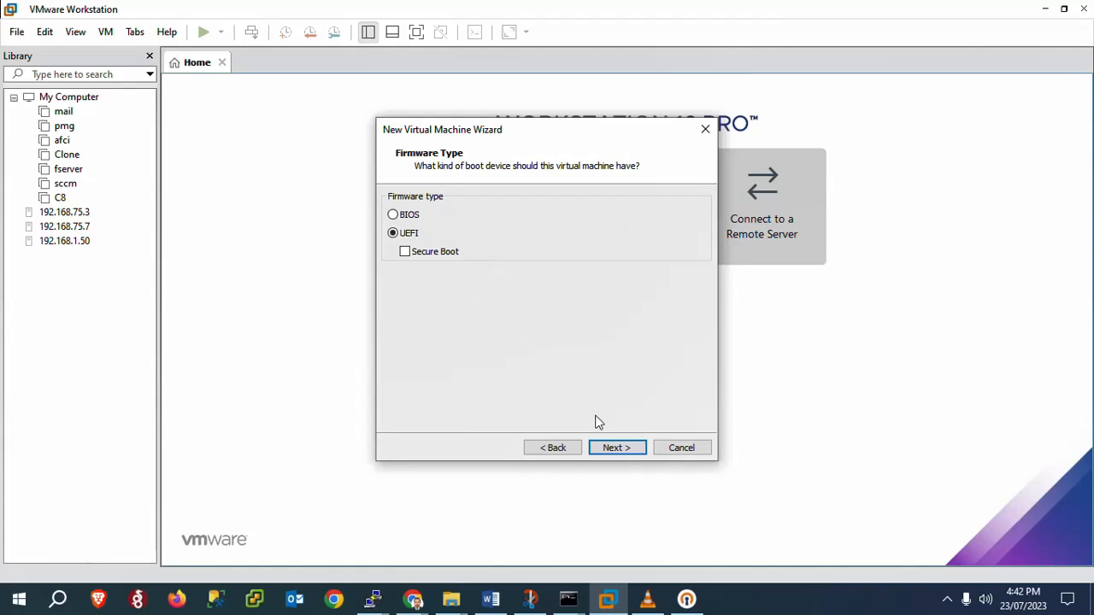
Step: Keep UEFI firmware, set 2 cores per processor, 4096 MB memory and bridged networking
{"action": "left_click", "coordinate": [615, 448]}
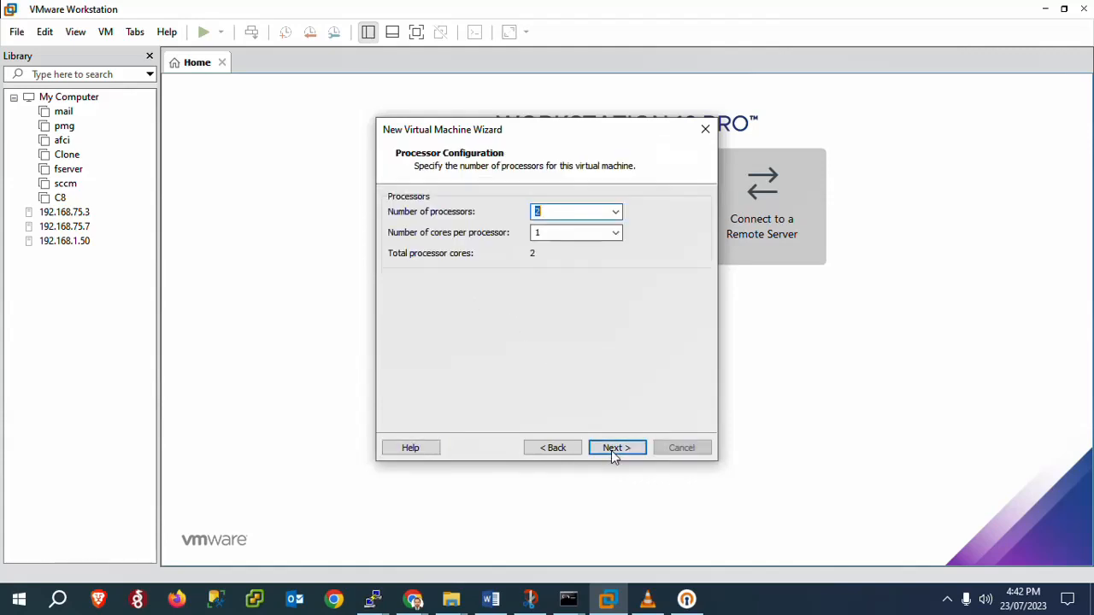
{"action": "key", "text": "Tab"}
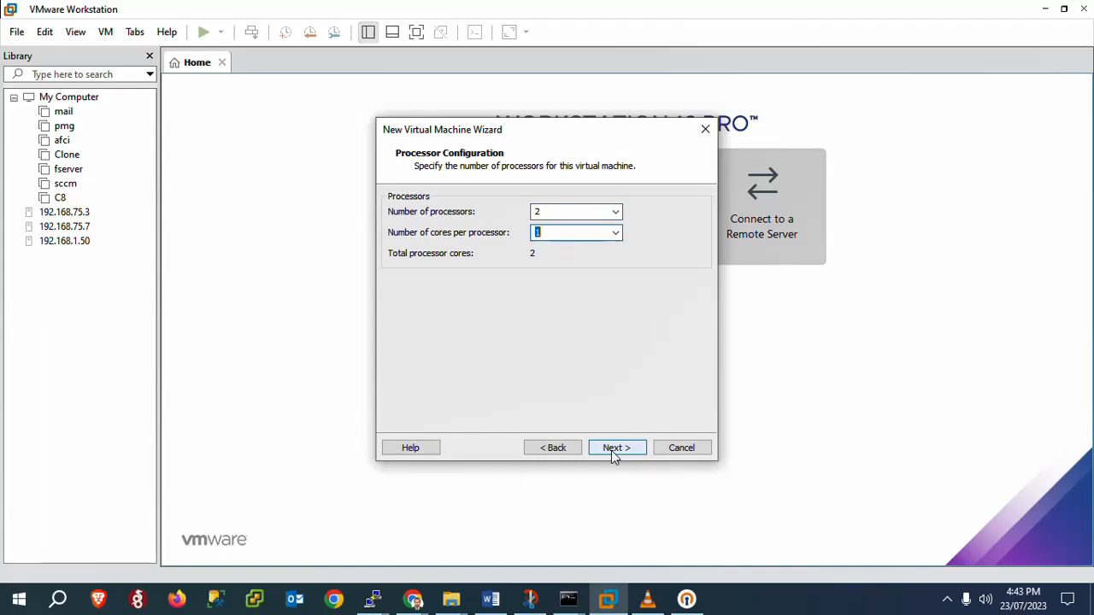
{"action": "type", "text": "2"}
{"action": "left_click", "coordinate": [612, 448]}
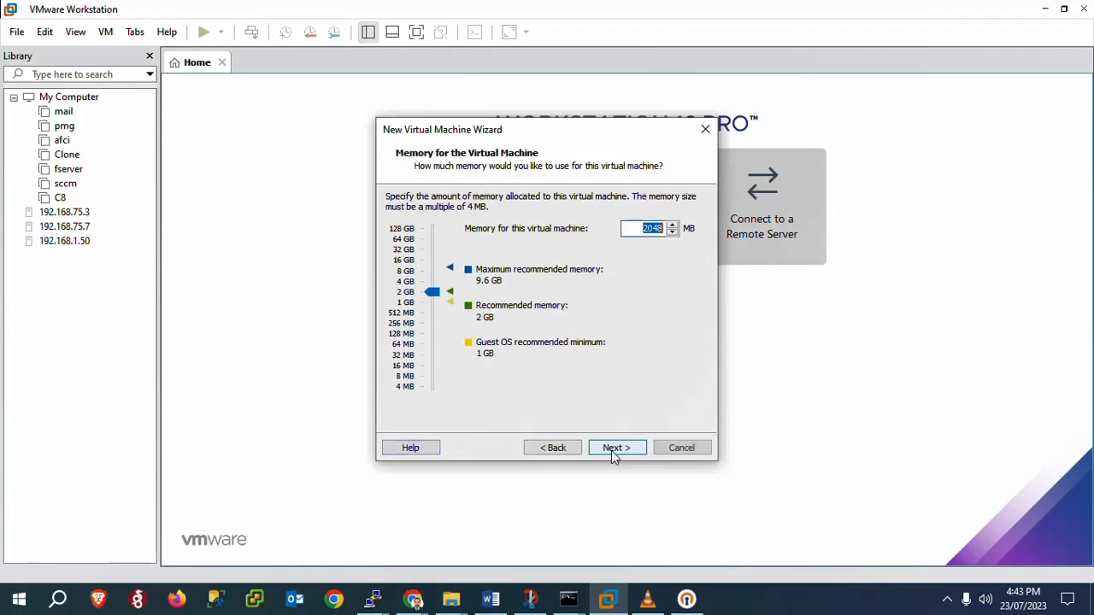
{"action": "left_click", "coordinate": [404, 282]}
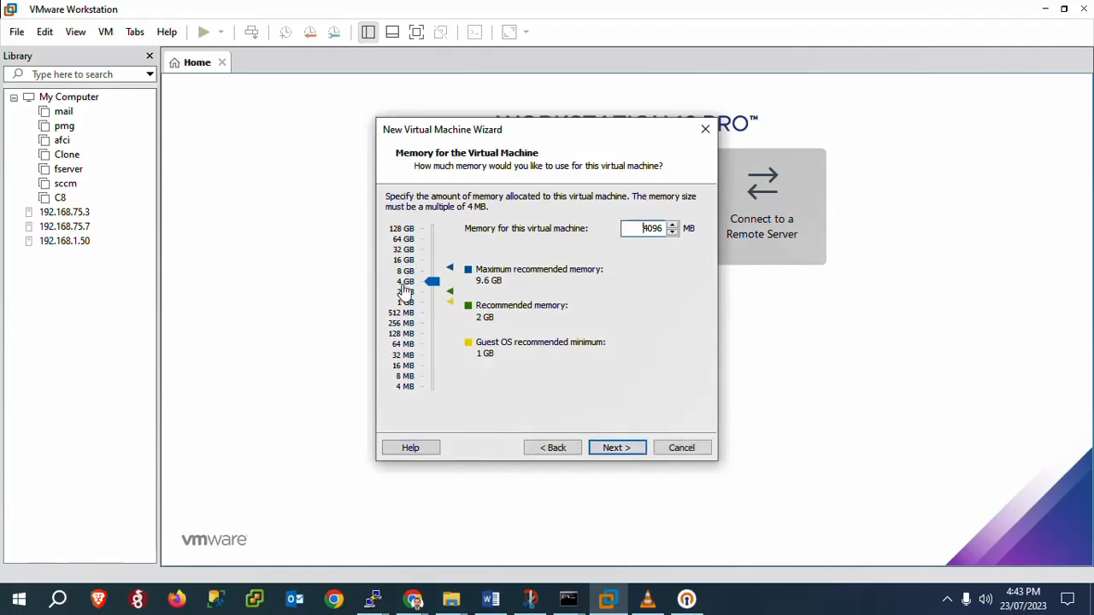
{"action": "left_click", "coordinate": [610, 453]}
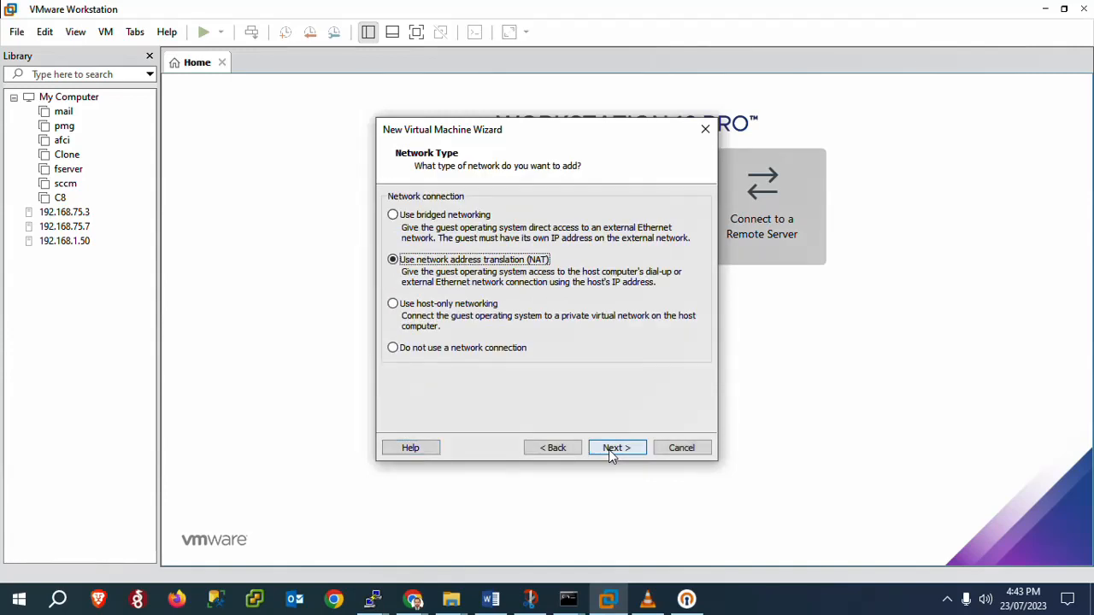
{"action": "left_click", "coordinate": [409, 216]}
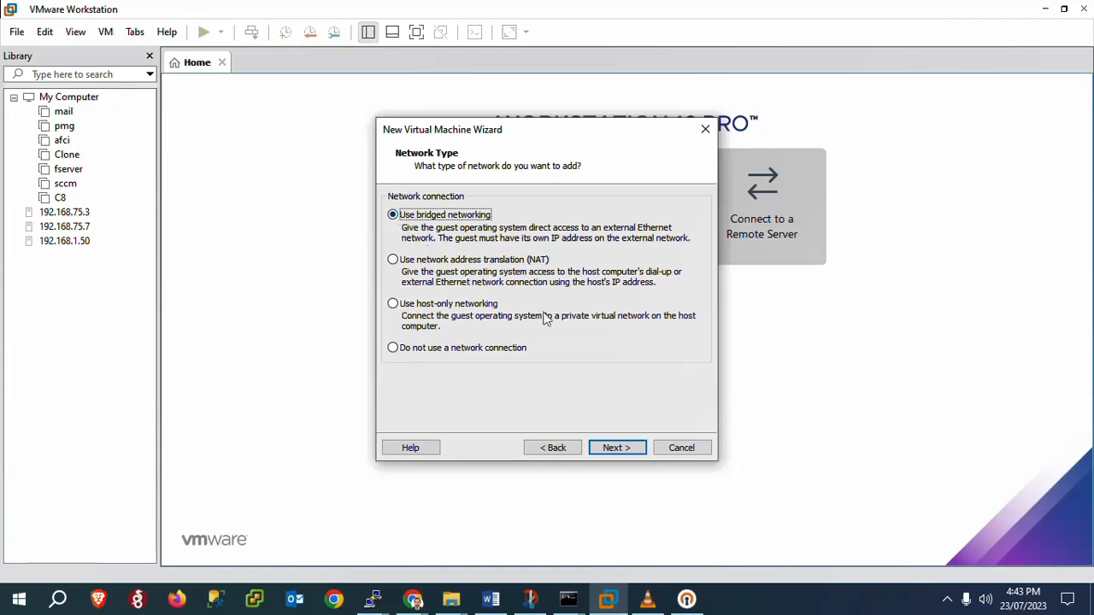
{"action": "left_click", "coordinate": [610, 453]}
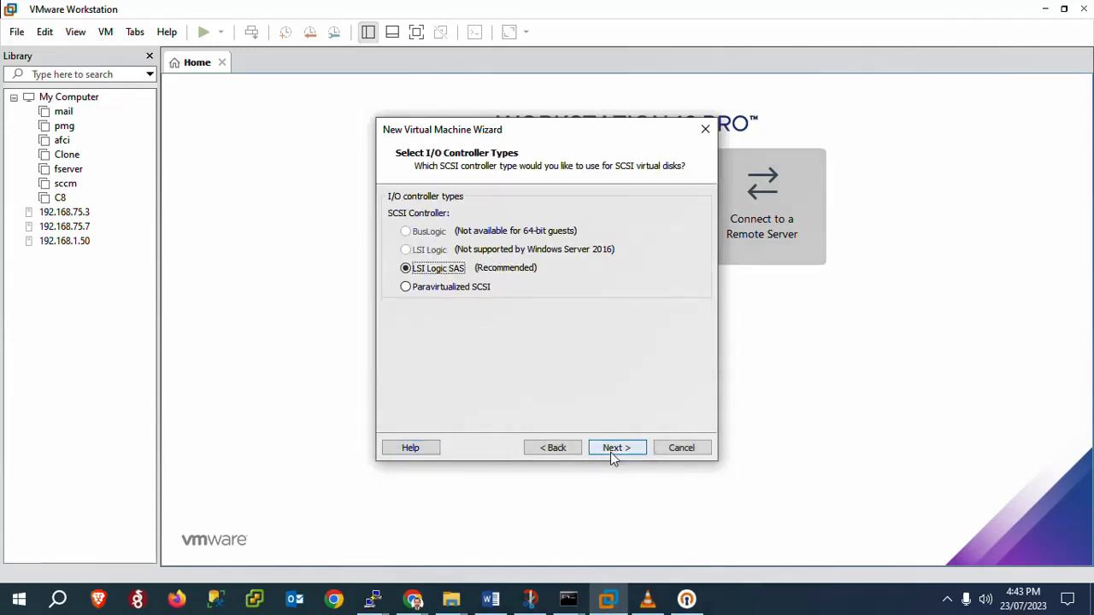
Step: Accept LSI Logic SAS and NVMe, and create a new 90 GB single-file virtual disk
{"action": "left_click", "coordinate": [610, 452]}
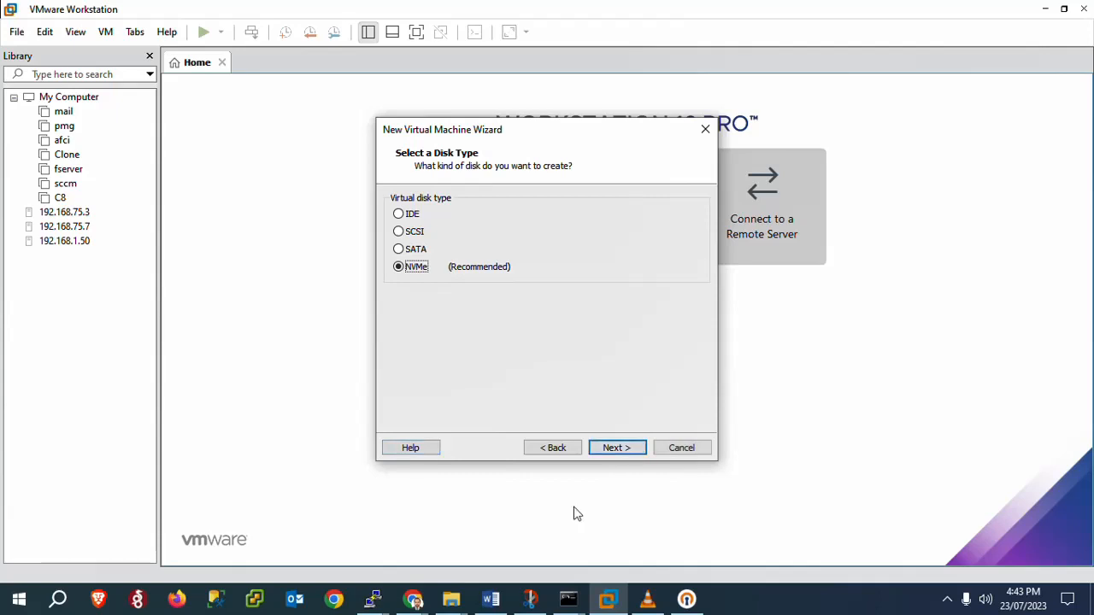
{"action": "left_click", "coordinate": [603, 450]}
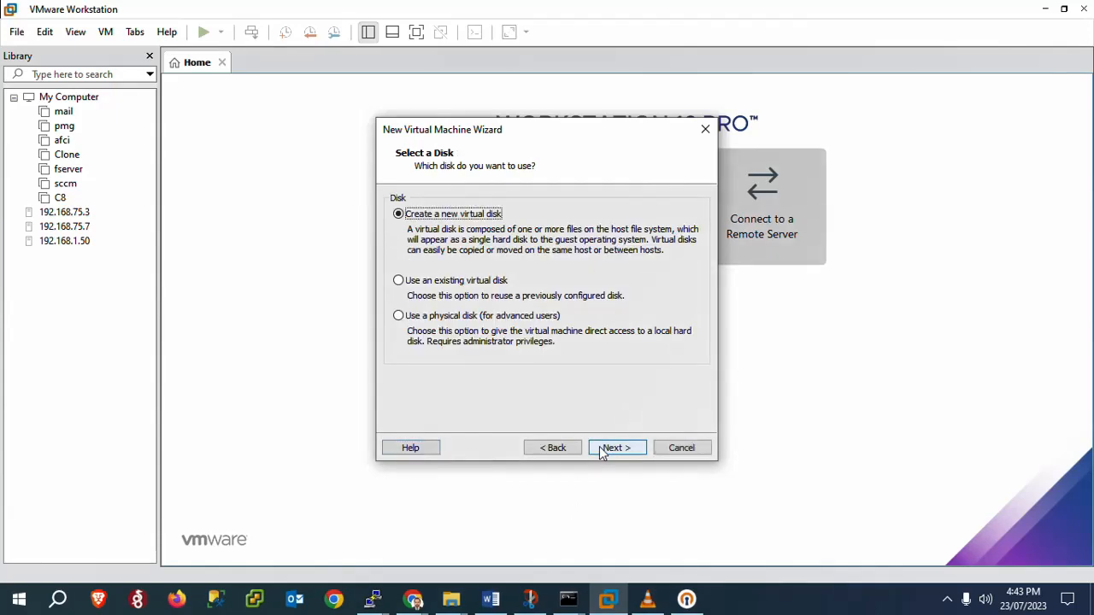
{"action": "left_click", "coordinate": [601, 452]}
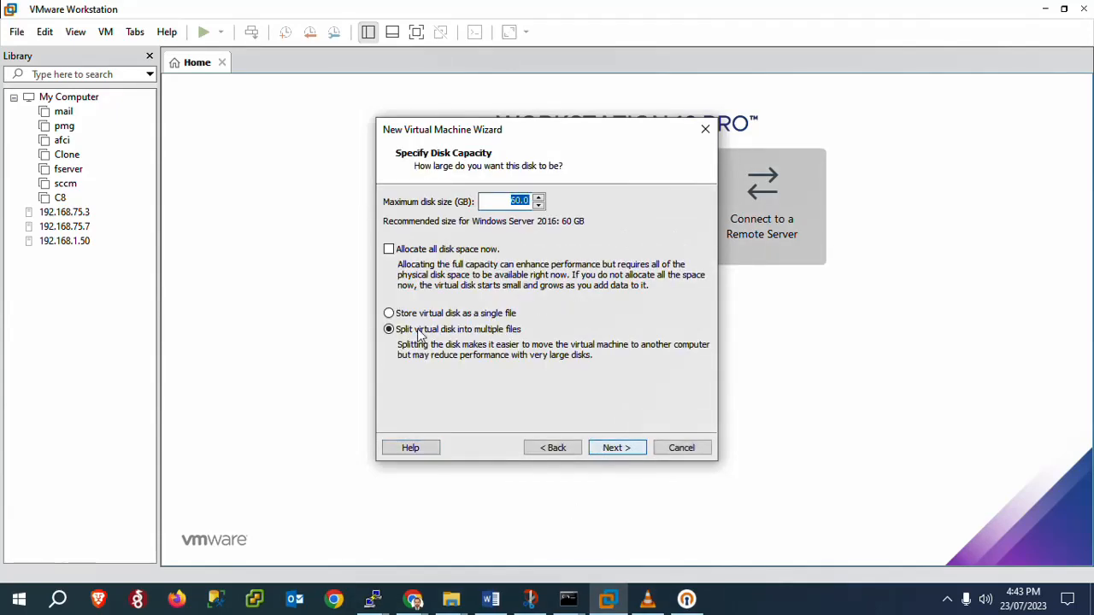
{"action": "left_click", "coordinate": [386, 314]}
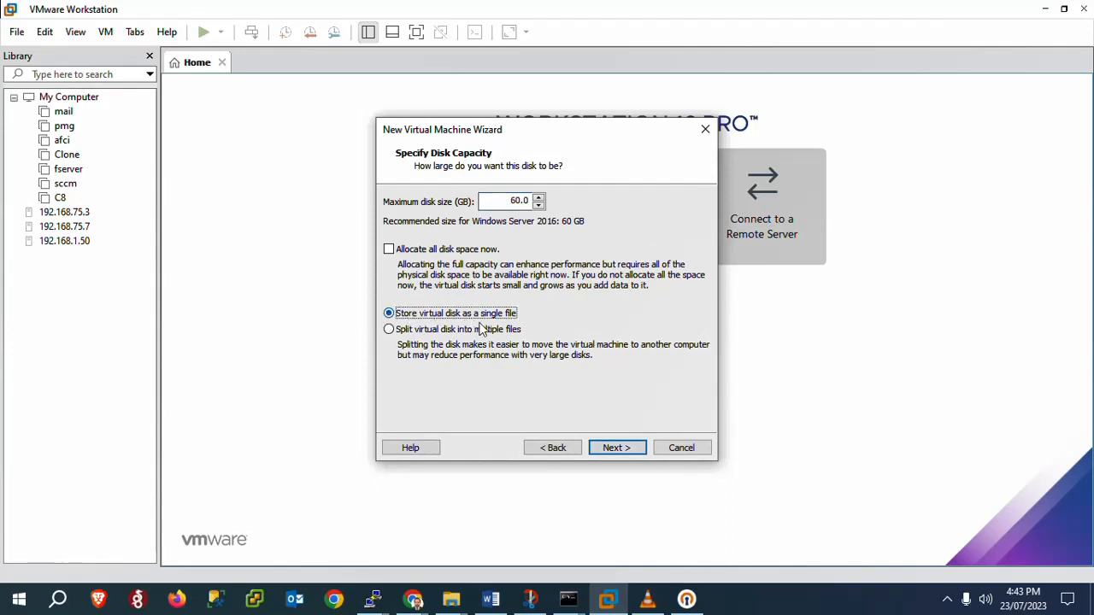
{"action": "left_click", "coordinate": [513, 200]}
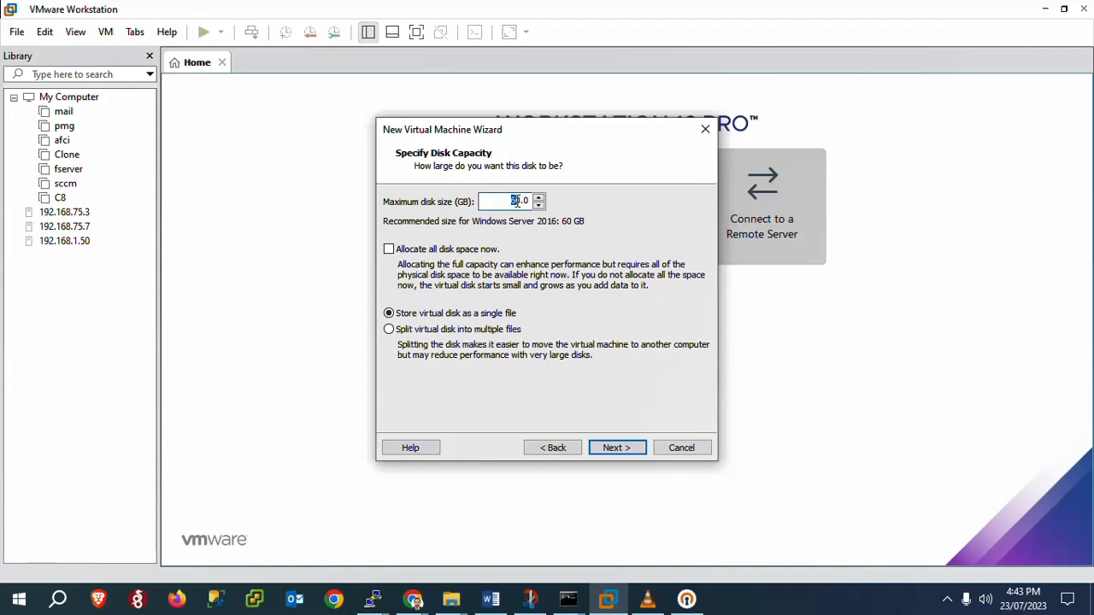
{"action": "type", "text": "9"}
{"action": "left_click", "coordinate": [619, 451]}
{"action": "left_click", "coordinate": [617, 450]}
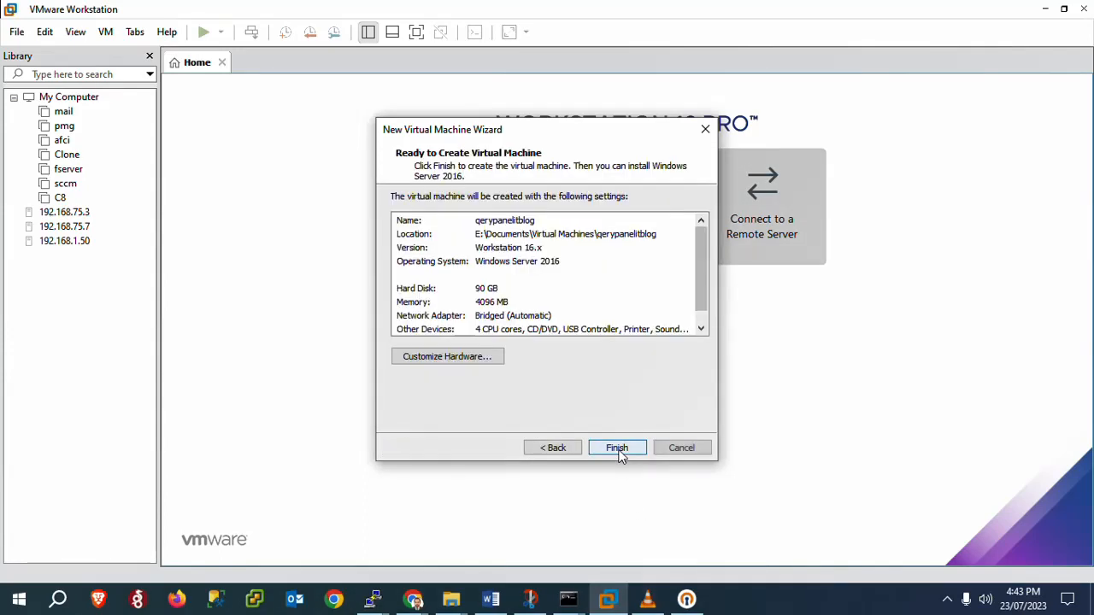
Step: Set the CD/DVD drive to the SERV2019STD.ENU.MAR2020.ISO image and finish creating the VM
{"action": "left_click", "coordinate": [447, 357]}
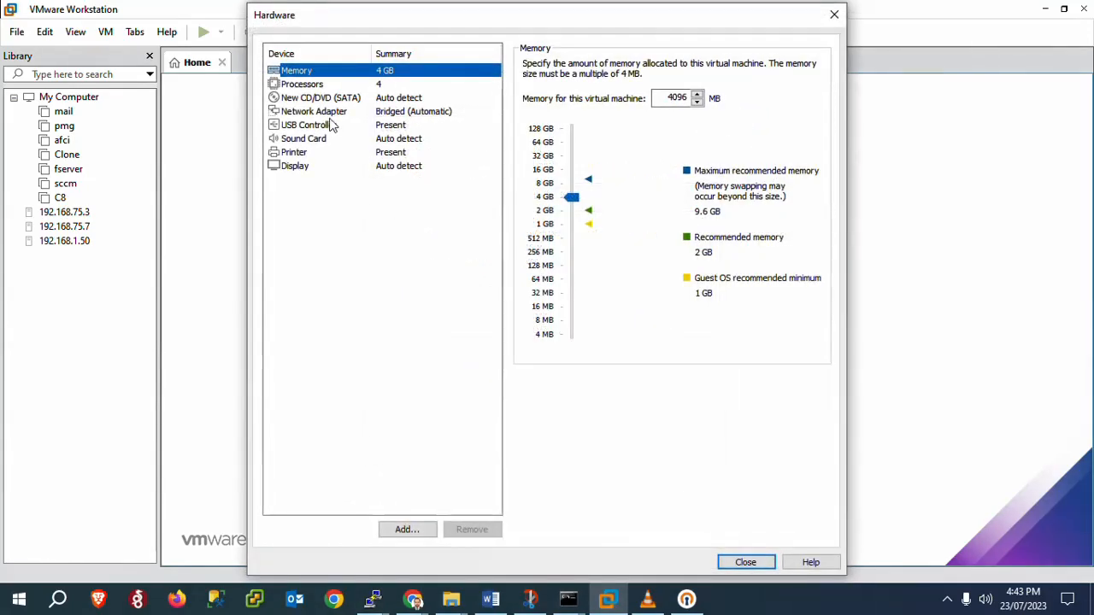
{"action": "left_click", "coordinate": [309, 99]}
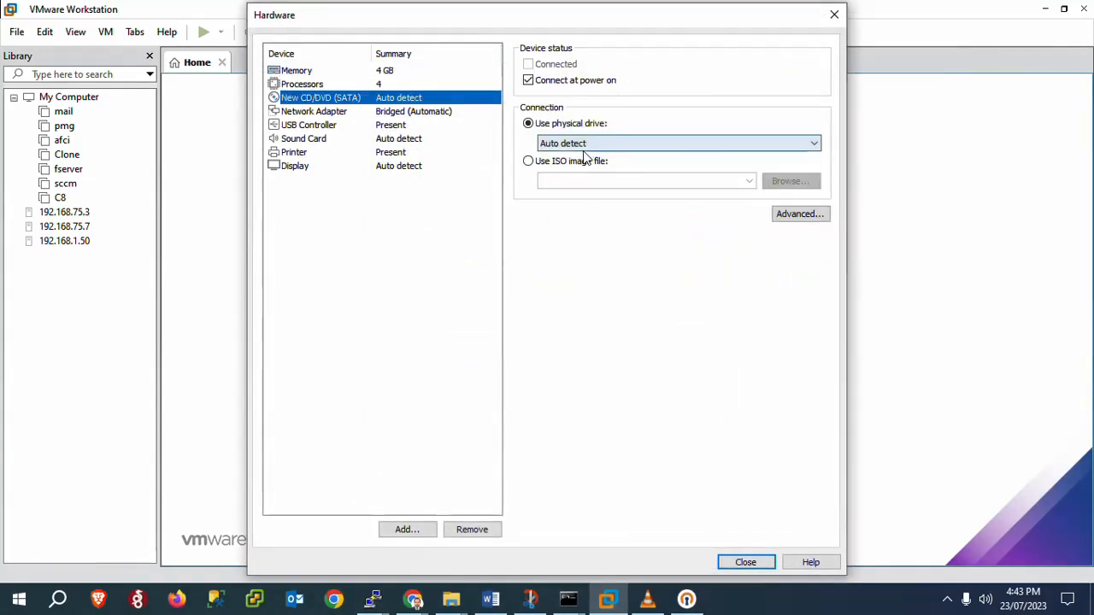
{"action": "left_click", "coordinate": [576, 164]}
{"action": "left_click", "coordinate": [777, 184]}
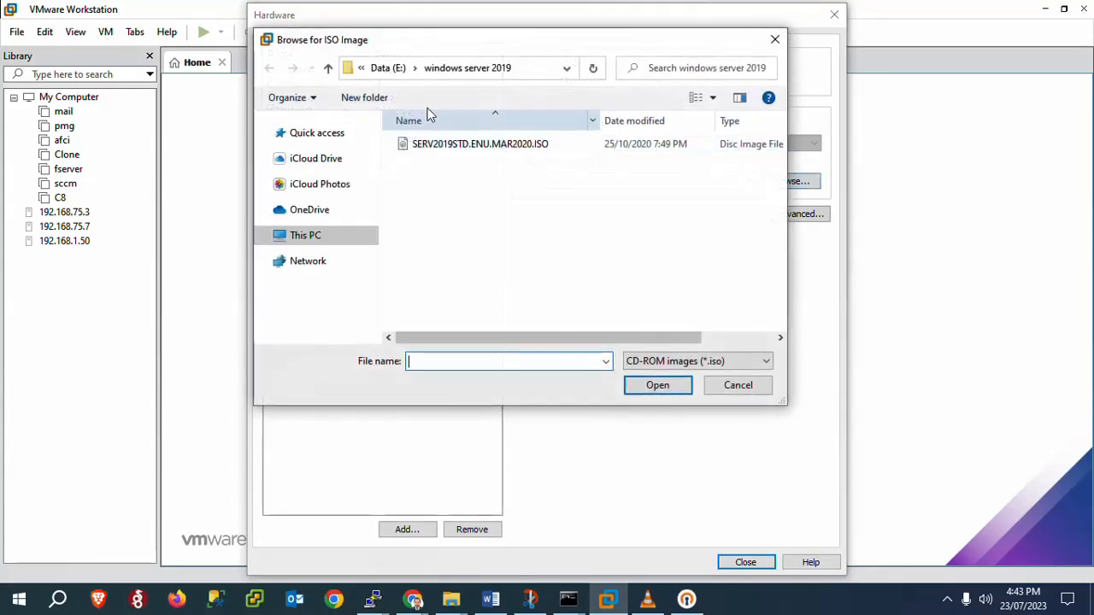
{"action": "double_click", "coordinate": [476, 145]}
{"action": "left_click", "coordinate": [476, 152]}
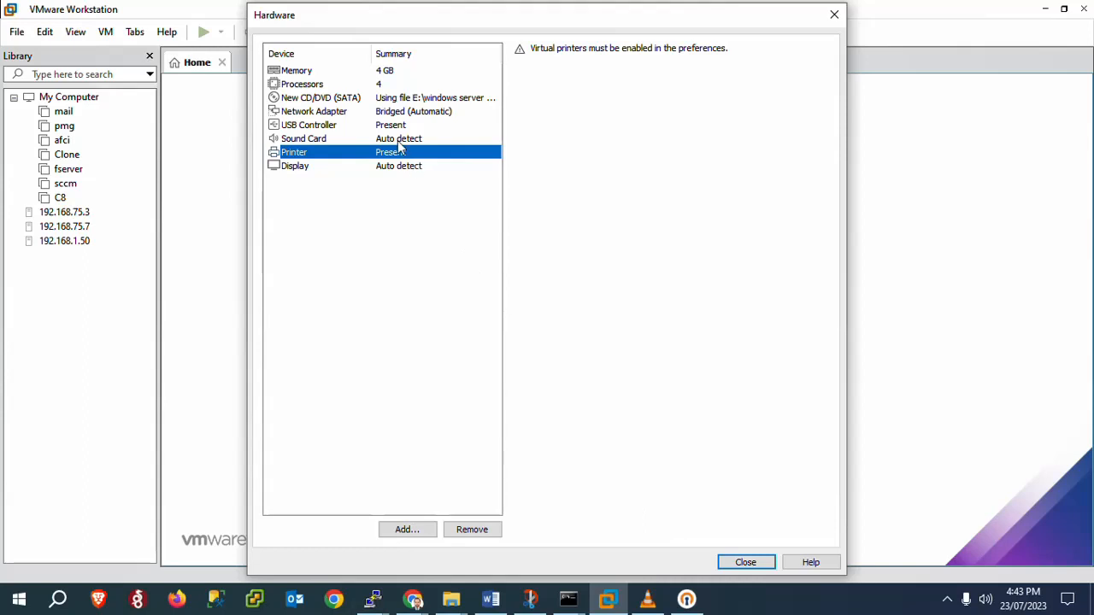
{"action": "left_click", "coordinate": [390, 100]}
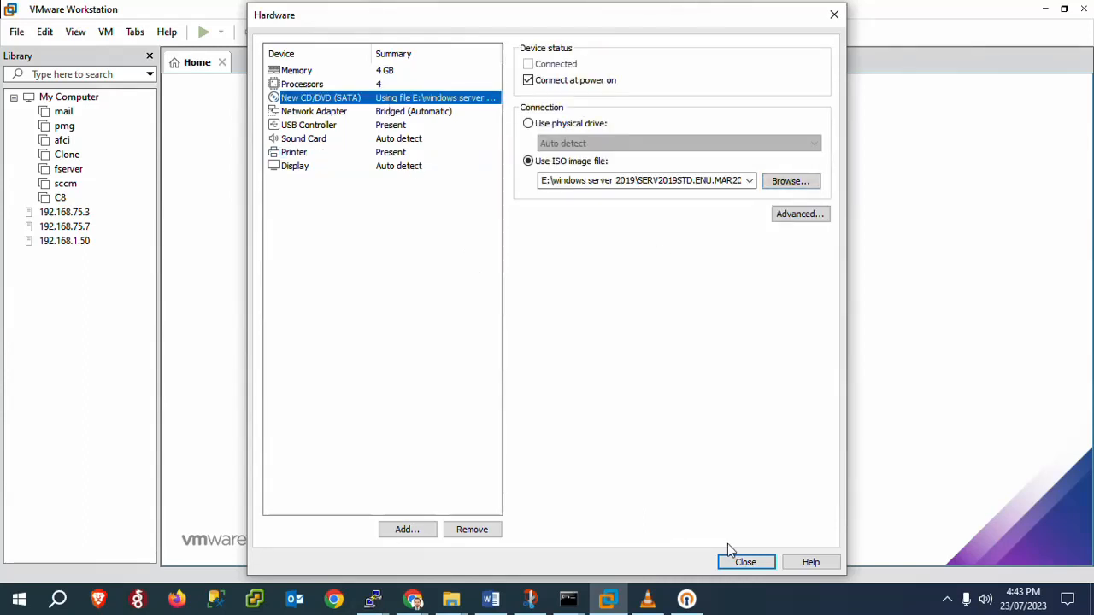
{"action": "left_click", "coordinate": [738, 562]}
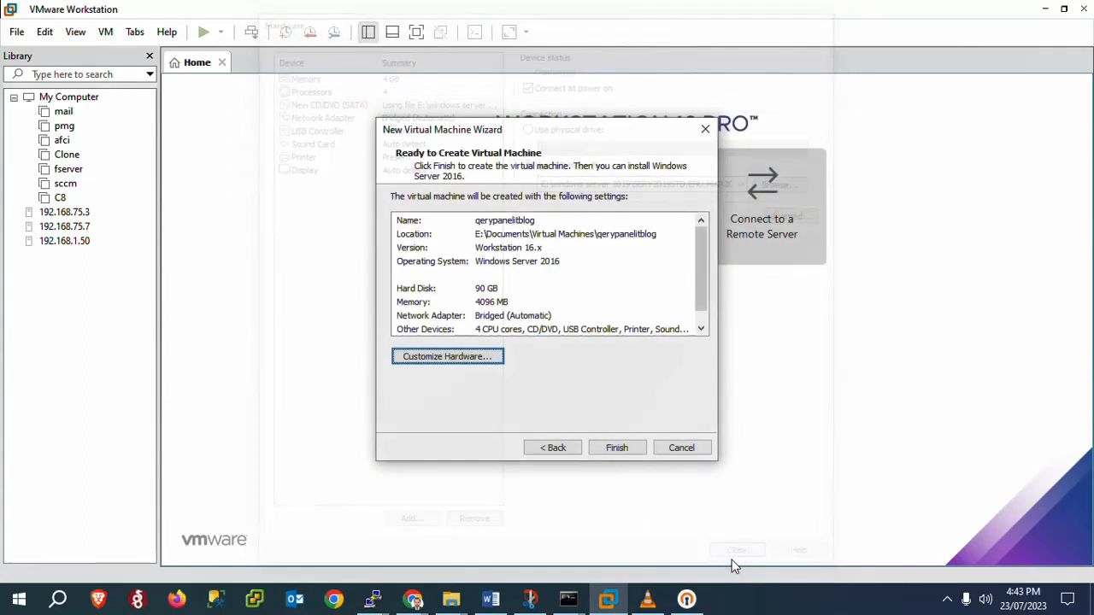
{"action": "left_click", "coordinate": [612, 450]}
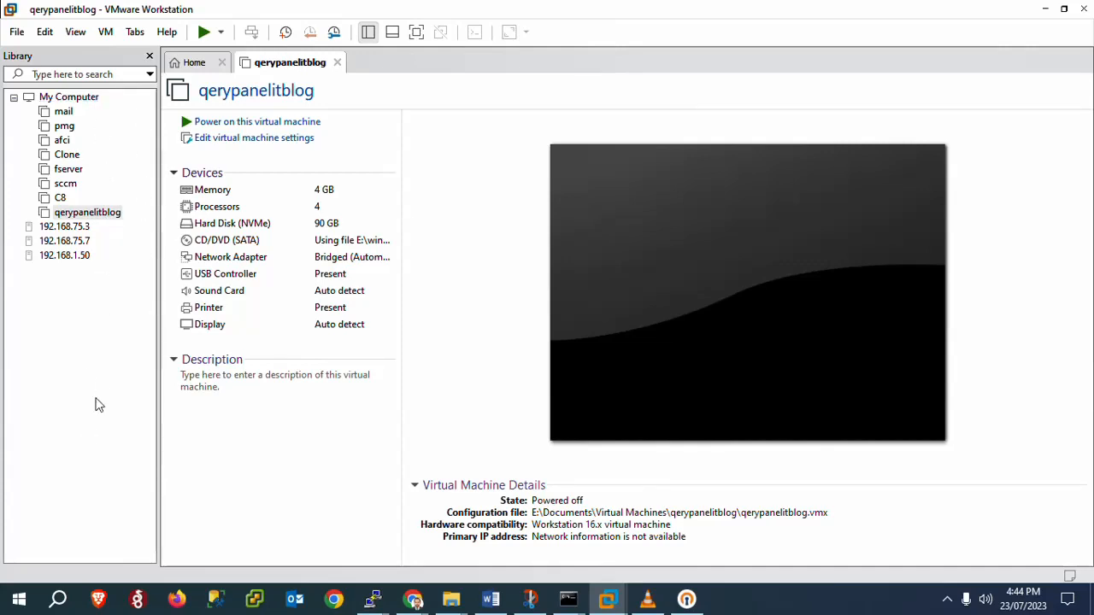
Step: Power on qerypanelitblog and boot it from the Windows Server 2019 installation disc
{"action": "left_click", "coordinate": [265, 125]}
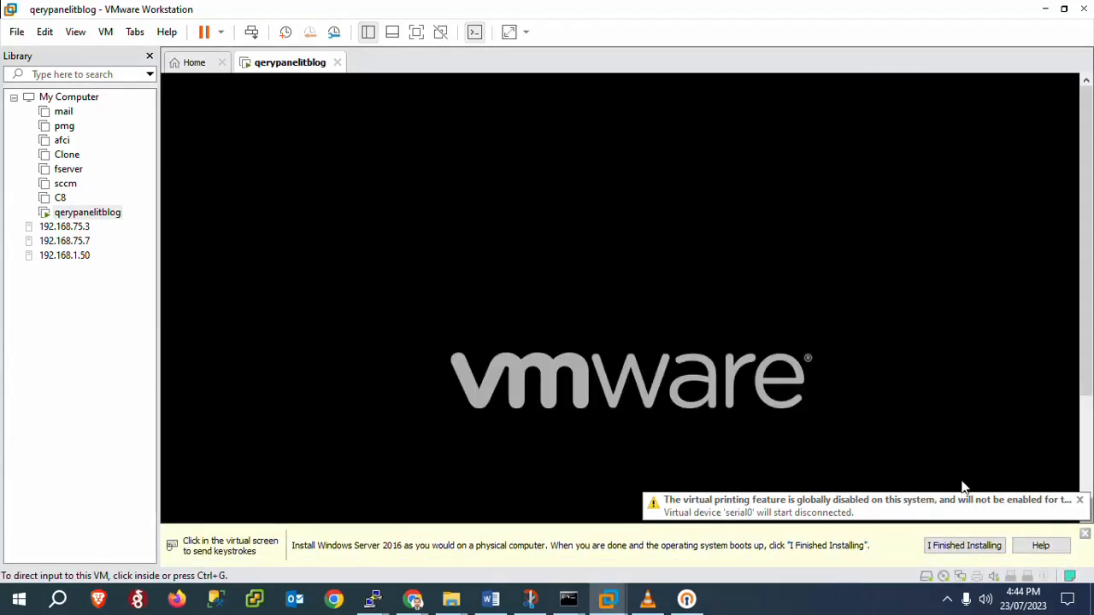
{"action": "left_click", "coordinate": [1084, 535]}
{"action": "left_click", "coordinate": [571, 363]}
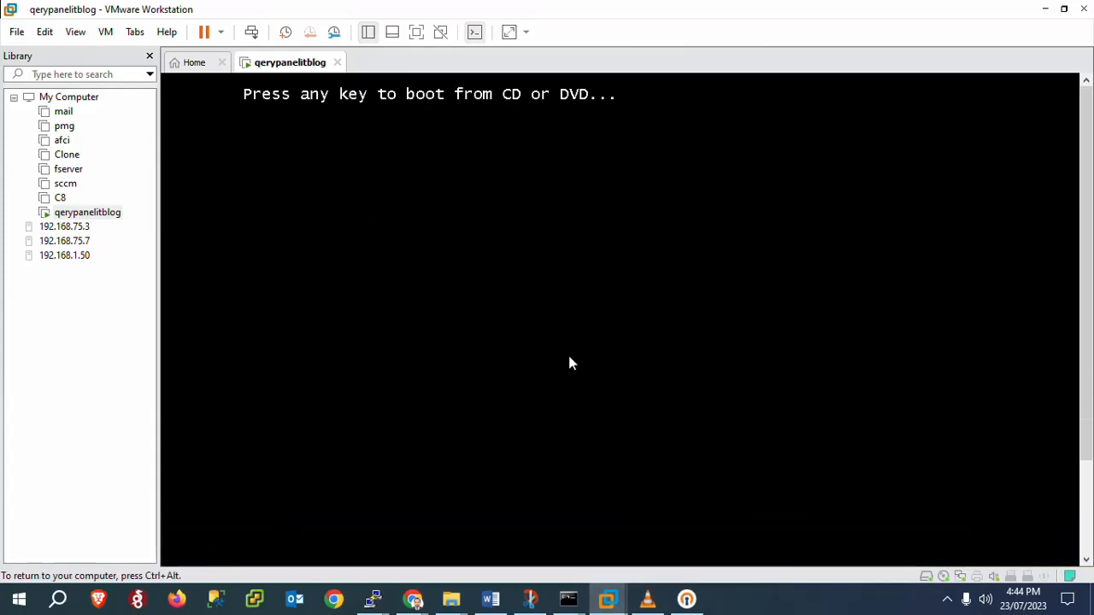
{"action": "key", "text": "Return"}
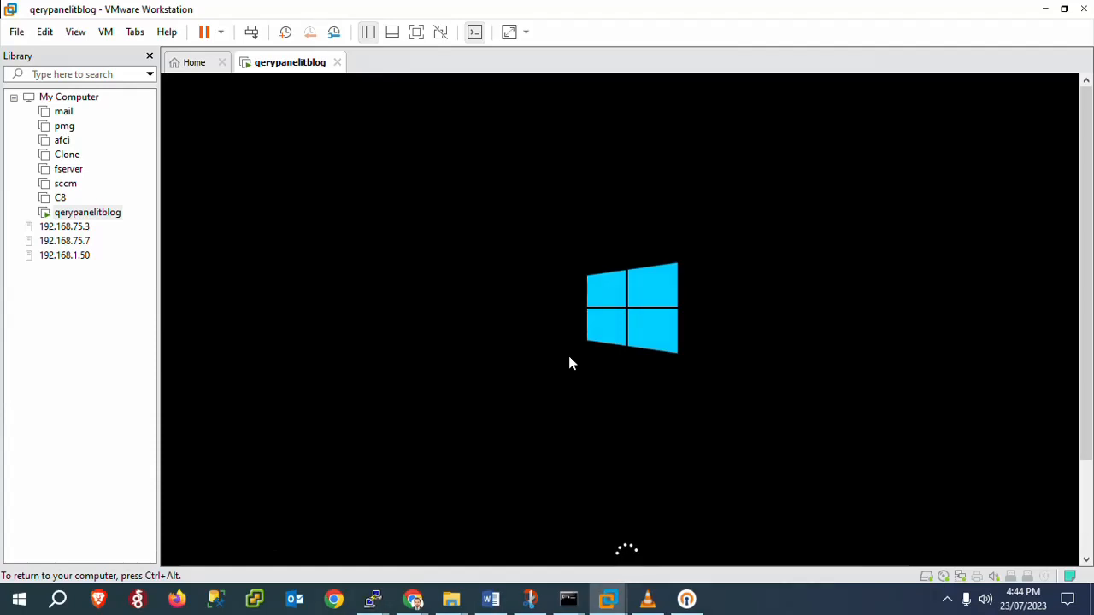
Step: Release input to the host and pause the screen recording
{"action": "key", "text": "ctrl+alt"}
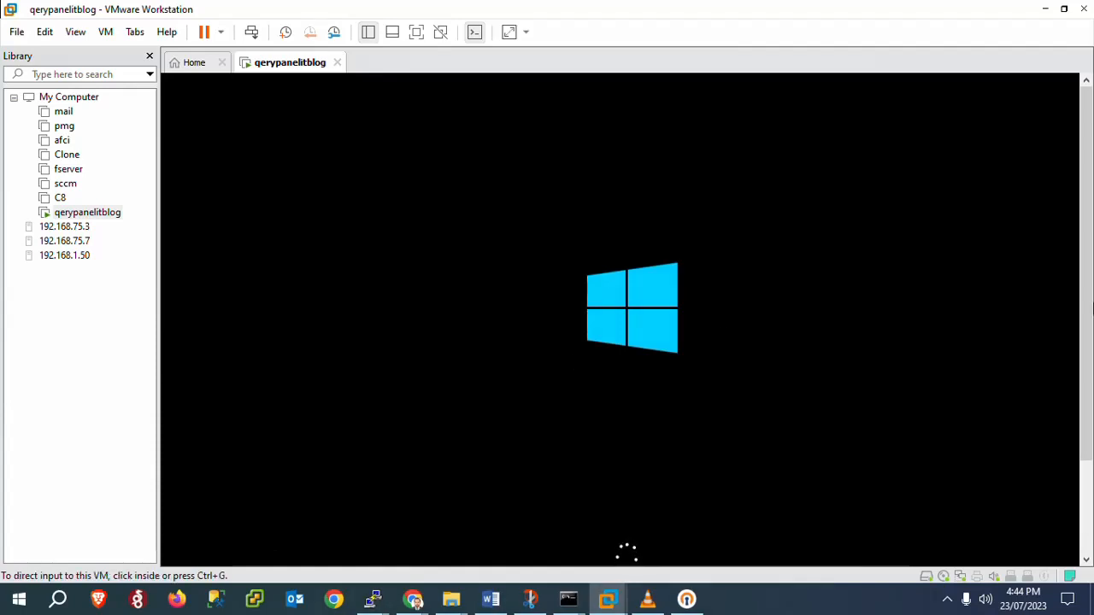
{"action": "left_click", "coordinate": [946, 599]}
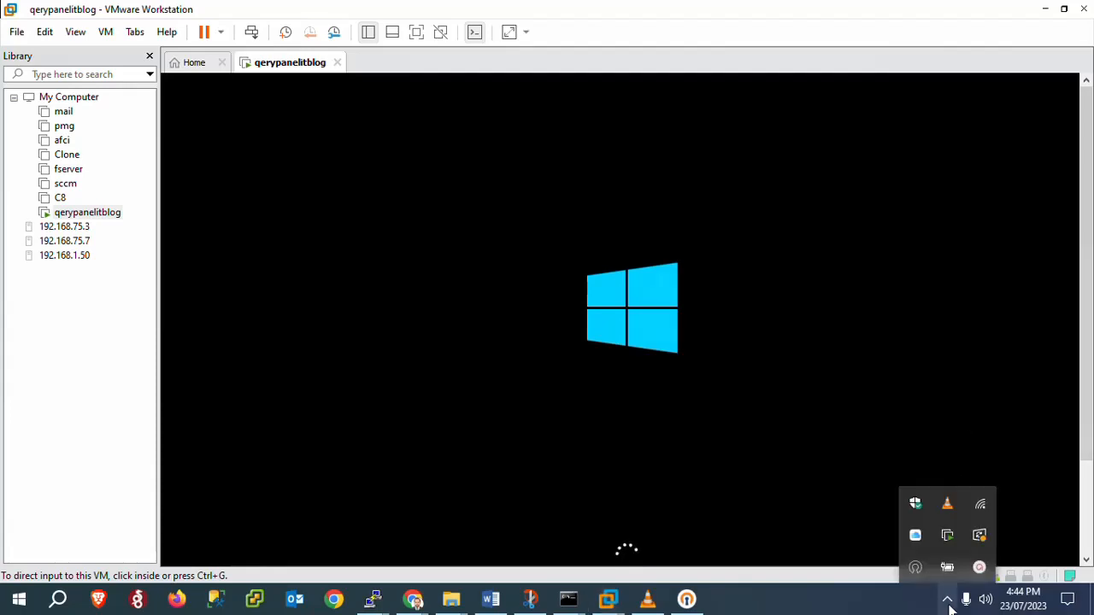
{"action": "left_click", "coordinate": [980, 569]}
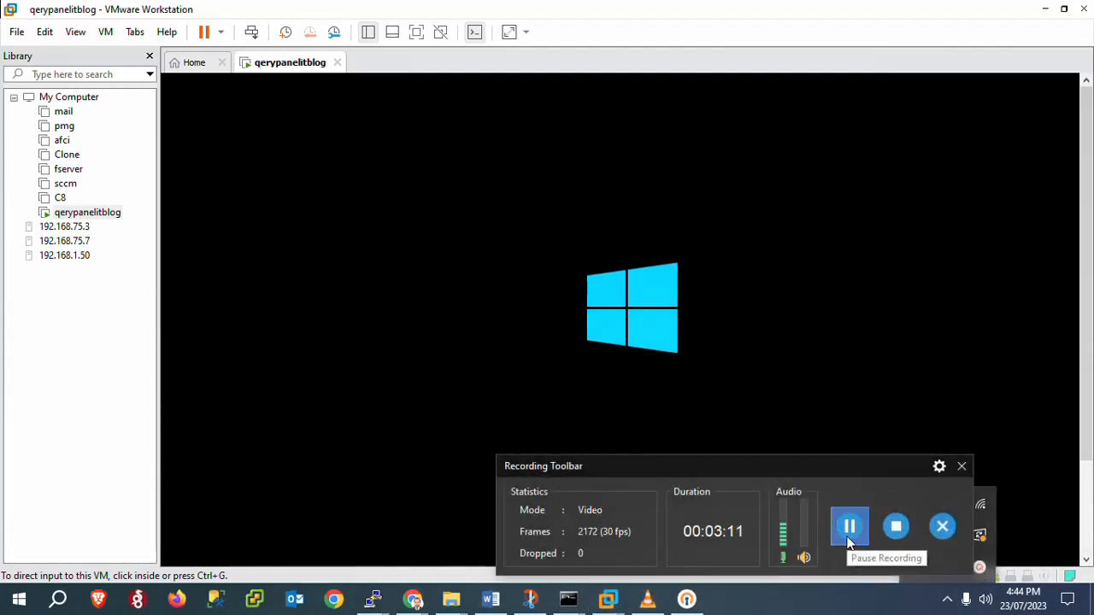
{"action": "left_click", "coordinate": [849, 525]}
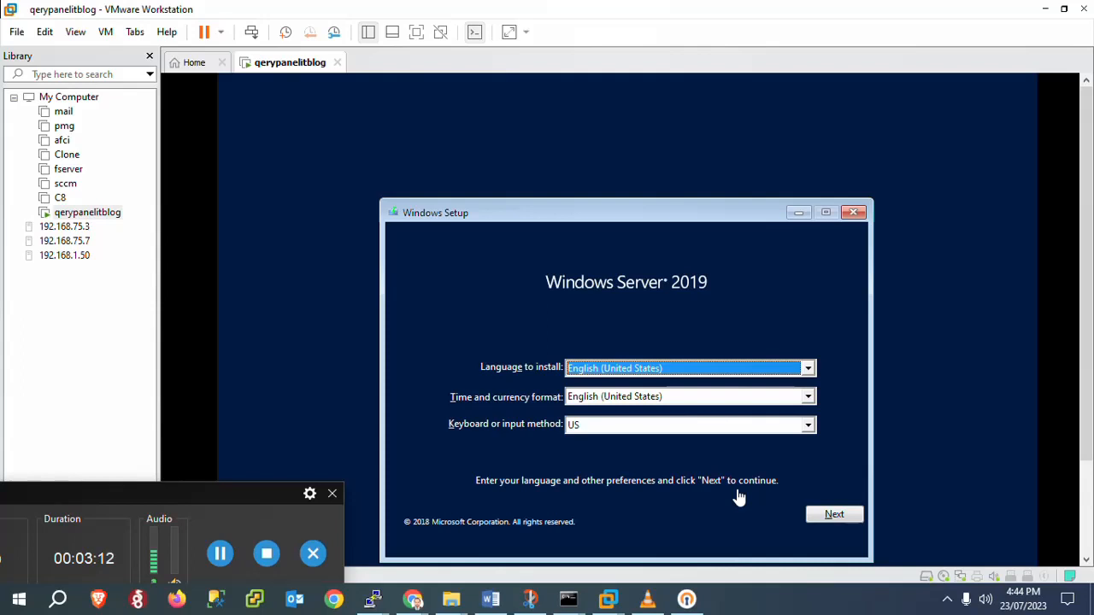
Step: Keep English (United States) and the US keyboard and continue Windows Setup
{"action": "left_click_drag", "start_coordinate": [200, 513], "coordinate": [138, 499]}
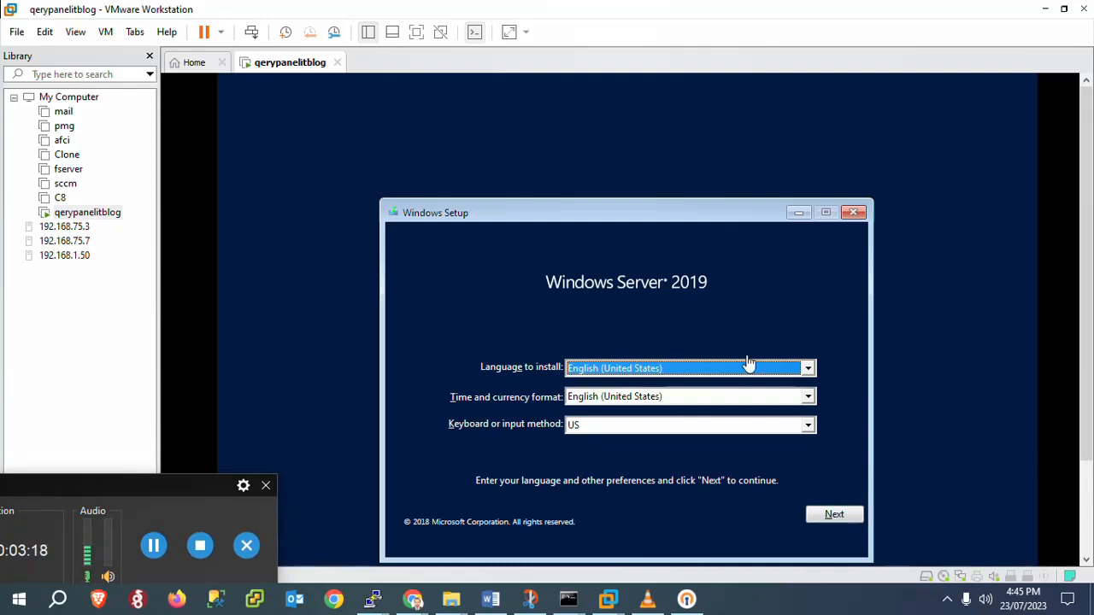
{"action": "left_click_drag", "start_coordinate": [171, 481], "coordinate": [837, 611]}
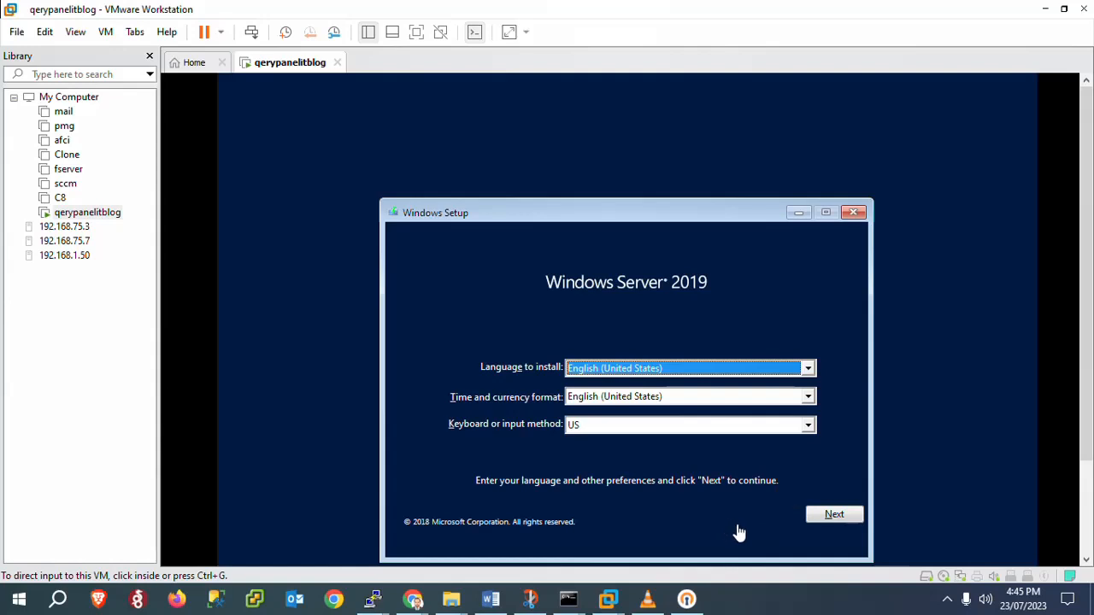
{"action": "left_click", "coordinate": [820, 517]}
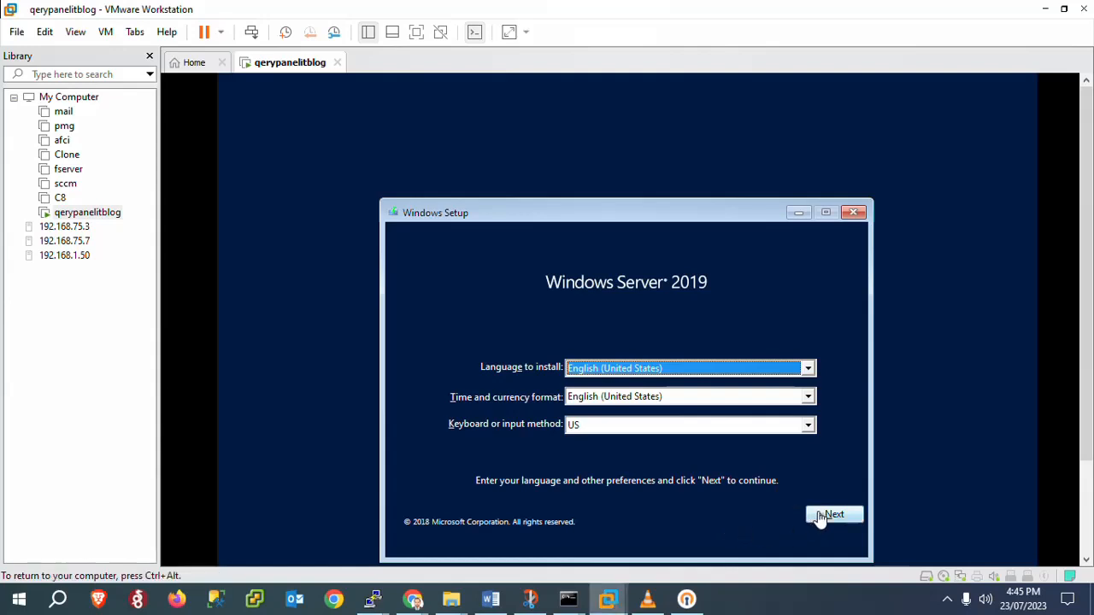
{"action": "left_click", "coordinate": [820, 518]}
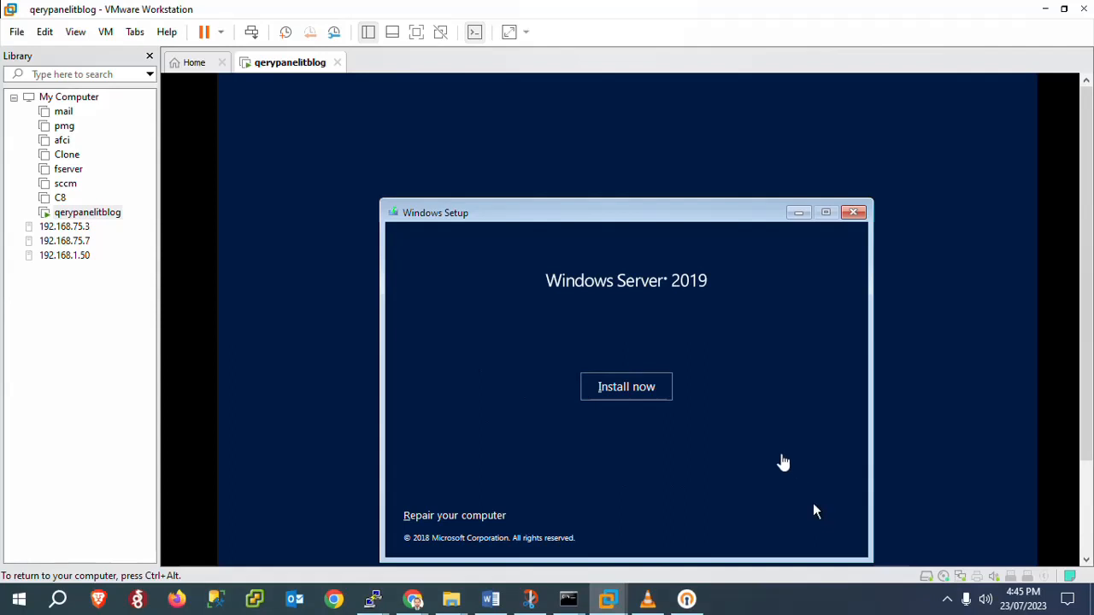
Step: Begin the Windows Server 2019 installation and move the recorder panel off the setup window
{"action": "left_click", "coordinate": [627, 389]}
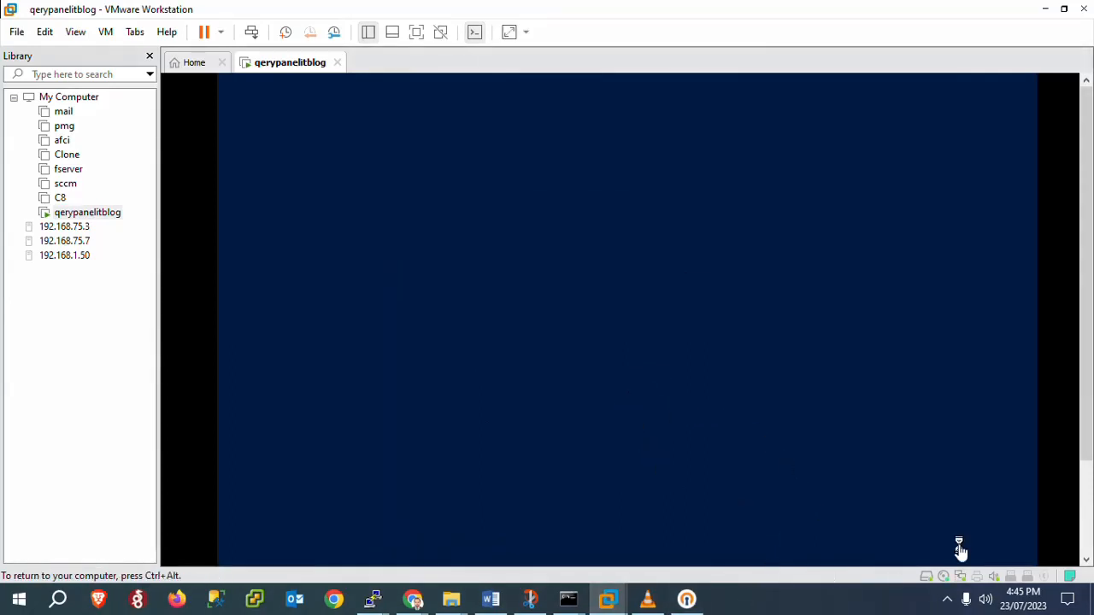
{"action": "left_click", "coordinate": [728, 376]}
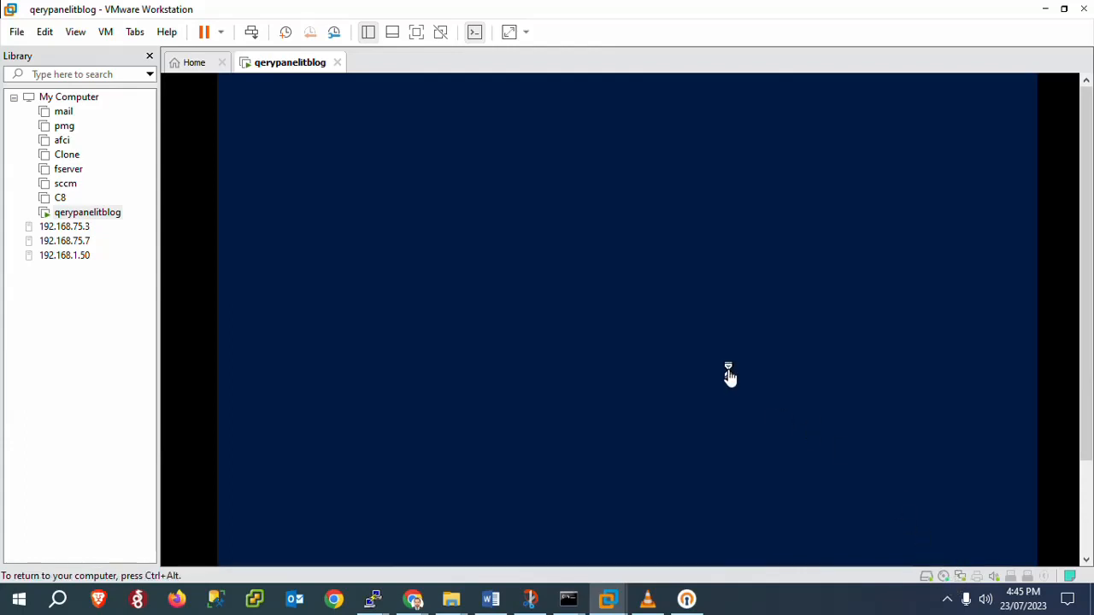
{"action": "left_click", "coordinate": [947, 602]}
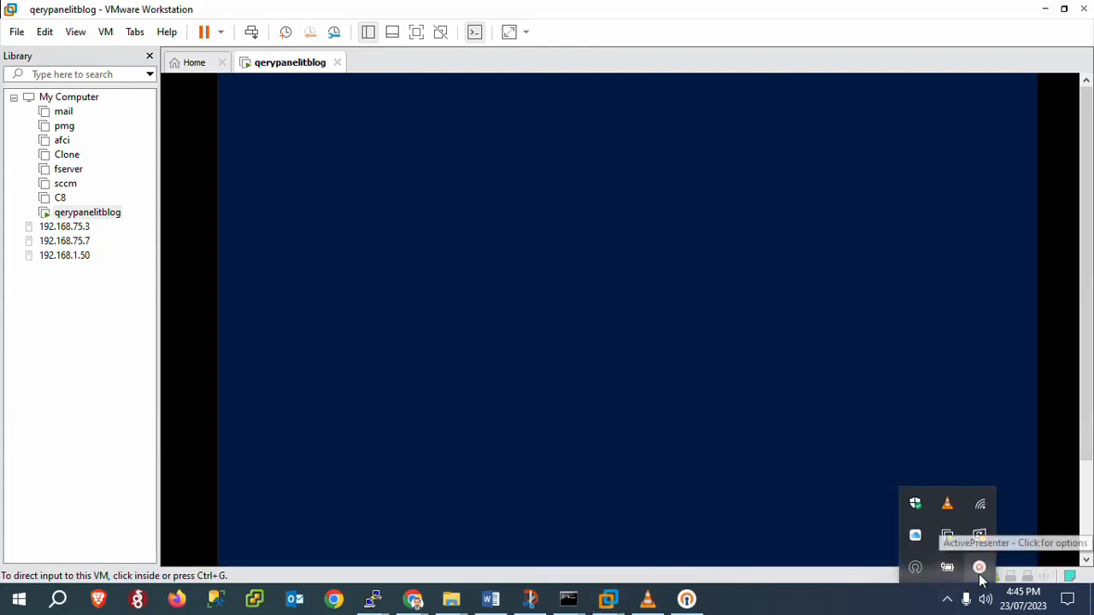
{"action": "left_click", "coordinate": [980, 577]}
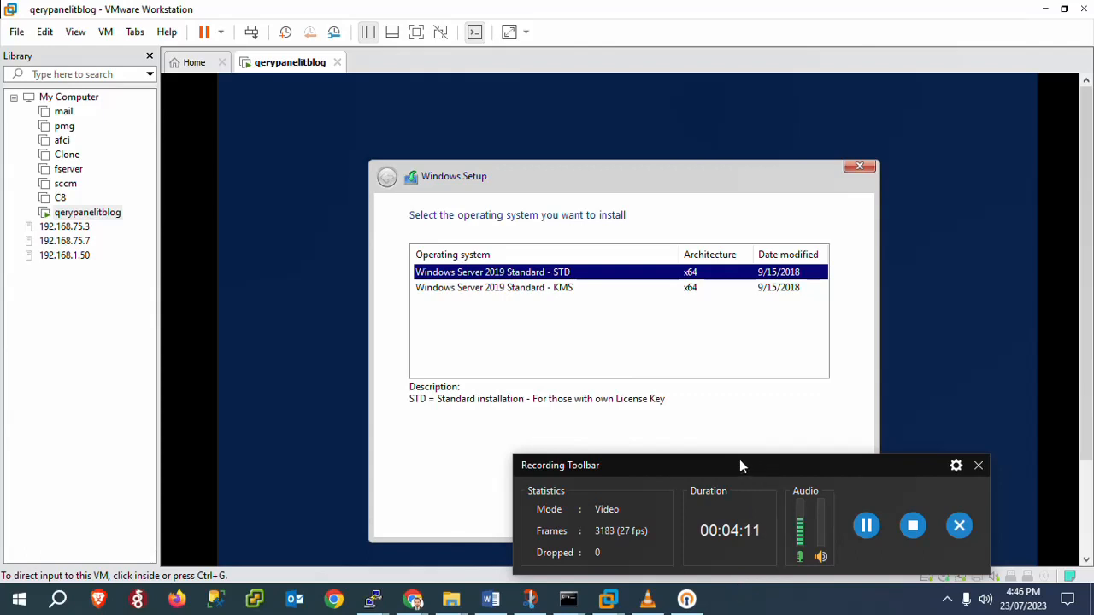
{"action": "left_click_drag", "start_coordinate": [682, 466], "coordinate": [675, 583]}
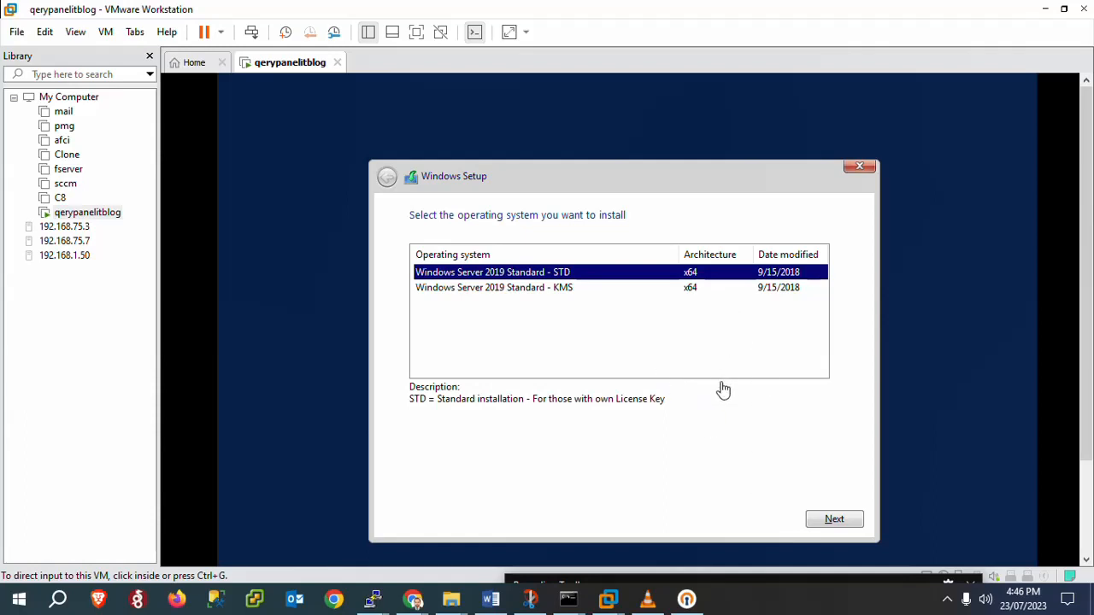
Step: Choose Windows Server 2019 Standard - STD and accept the license terms
{"action": "left_click", "coordinate": [829, 521]}
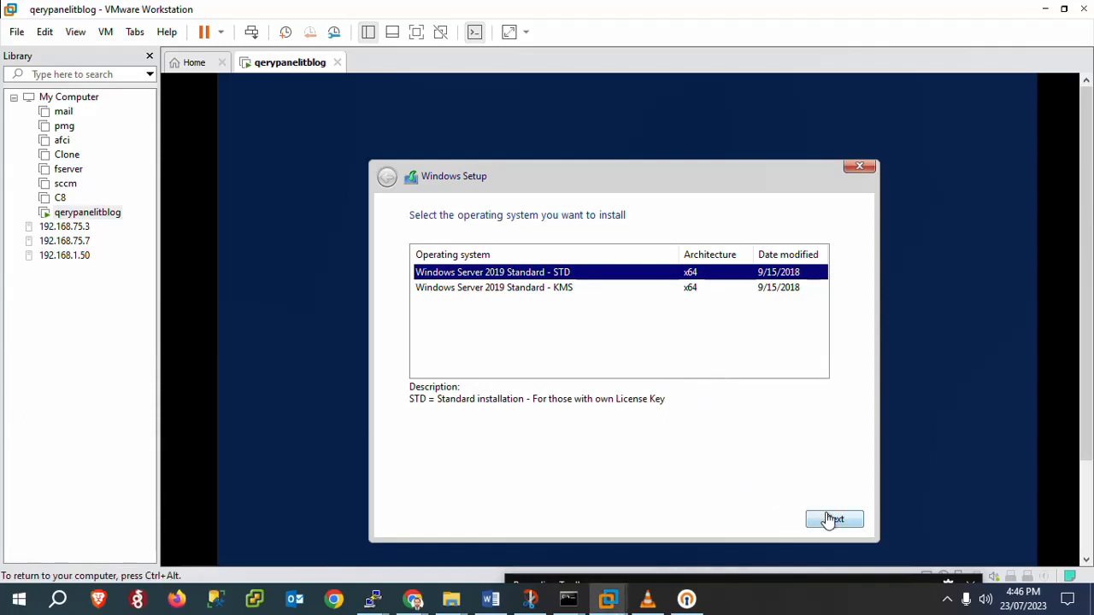
{"action": "left_click", "coordinate": [827, 522]}
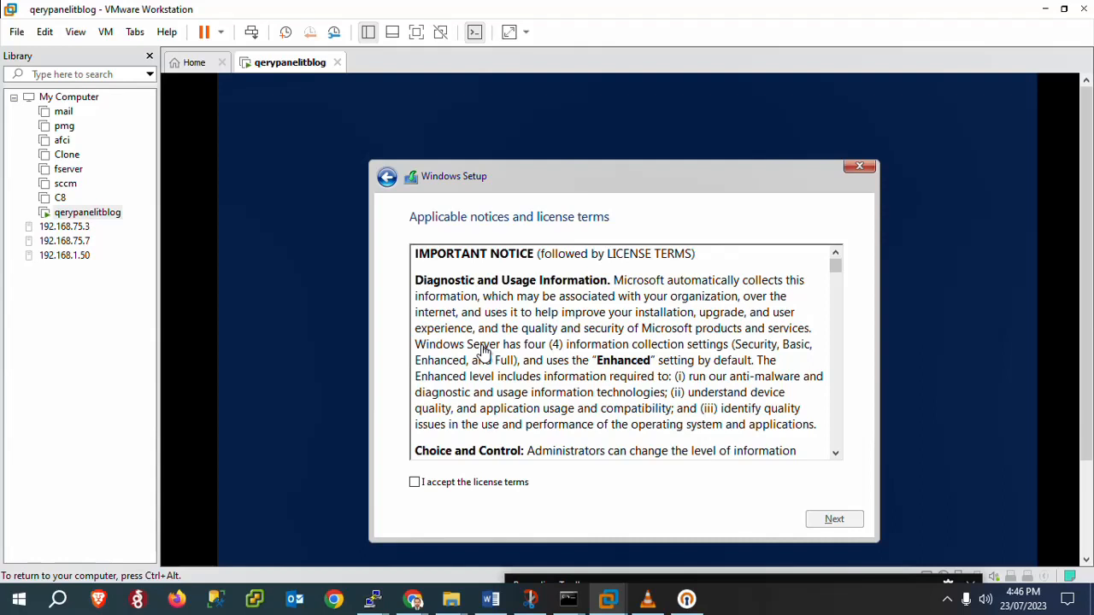
{"action": "left_click", "coordinate": [413, 484]}
{"action": "left_click", "coordinate": [828, 520]}
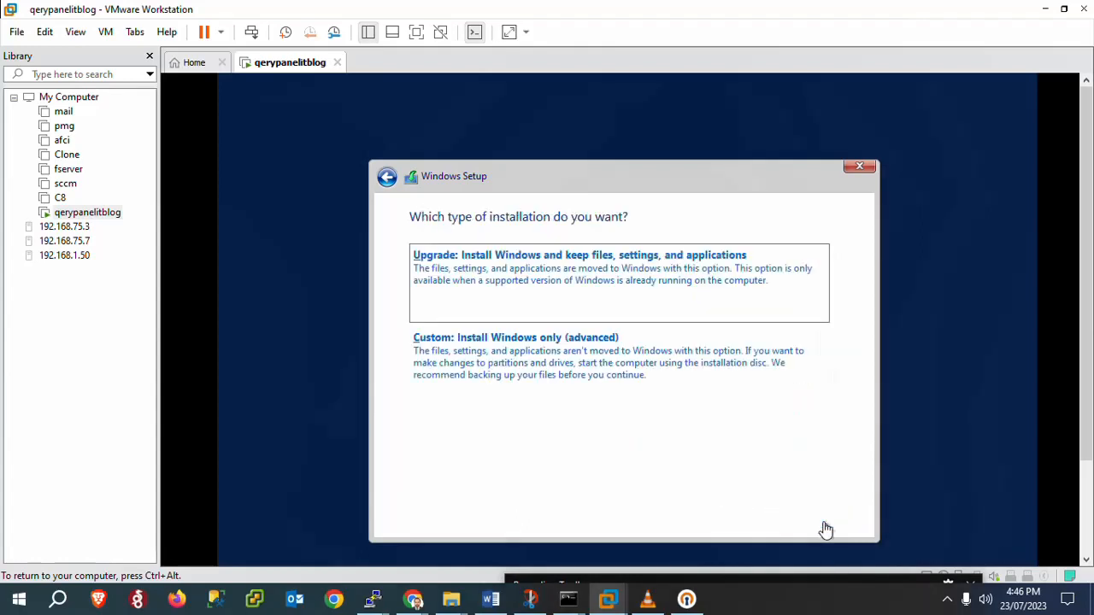
Step: Do a custom install, create a 92160 MB partition, and install onto Drive 0 Partition 4
{"action": "left_click", "coordinate": [618, 354]}
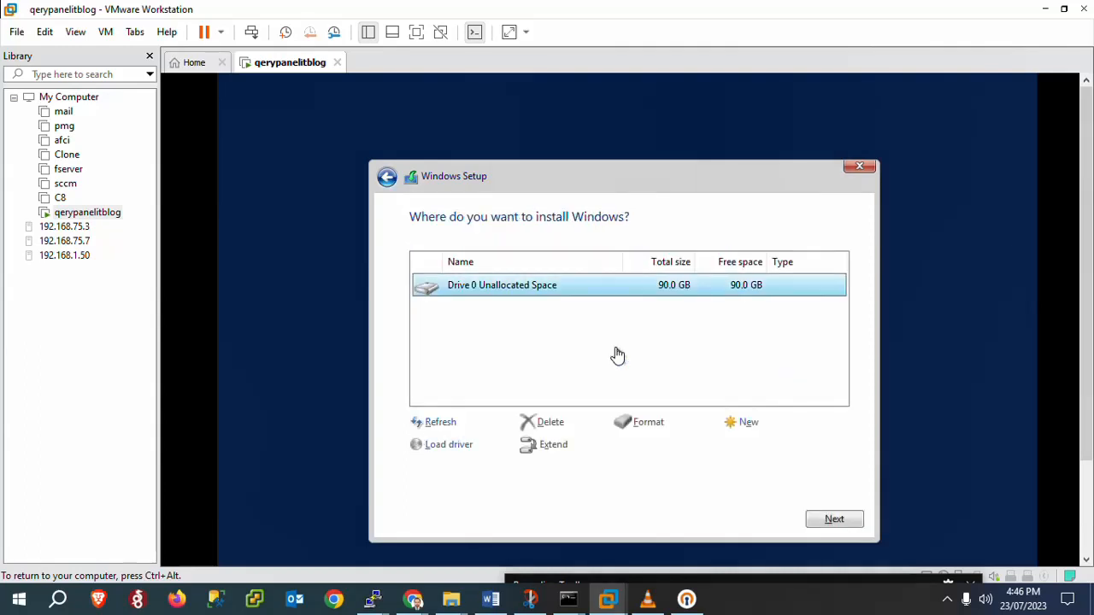
{"action": "left_click", "coordinate": [748, 422]}
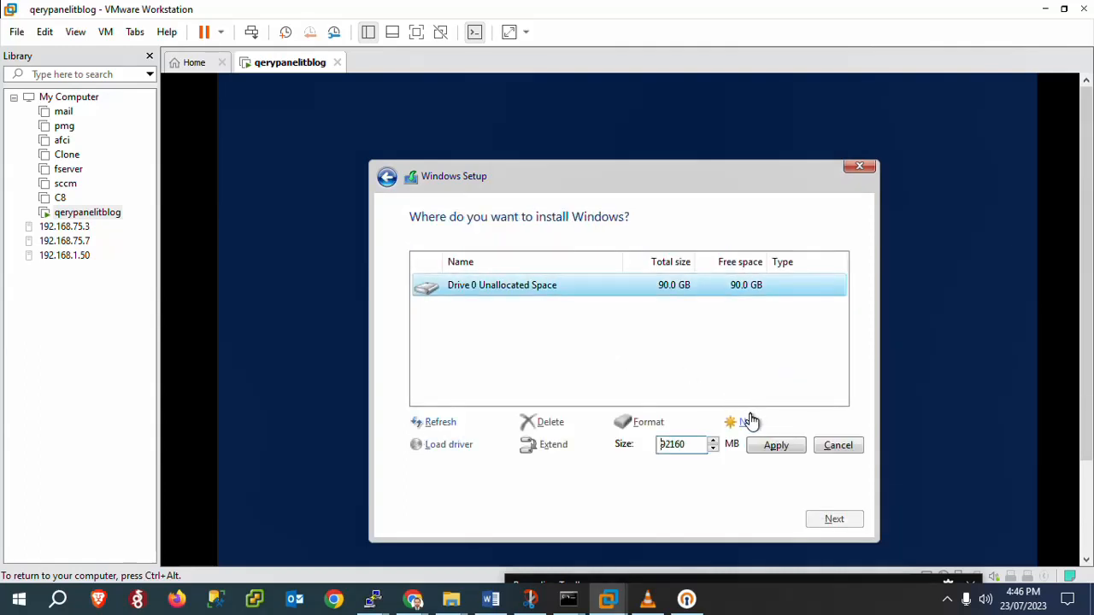
{"action": "left_click", "coordinate": [760, 453]}
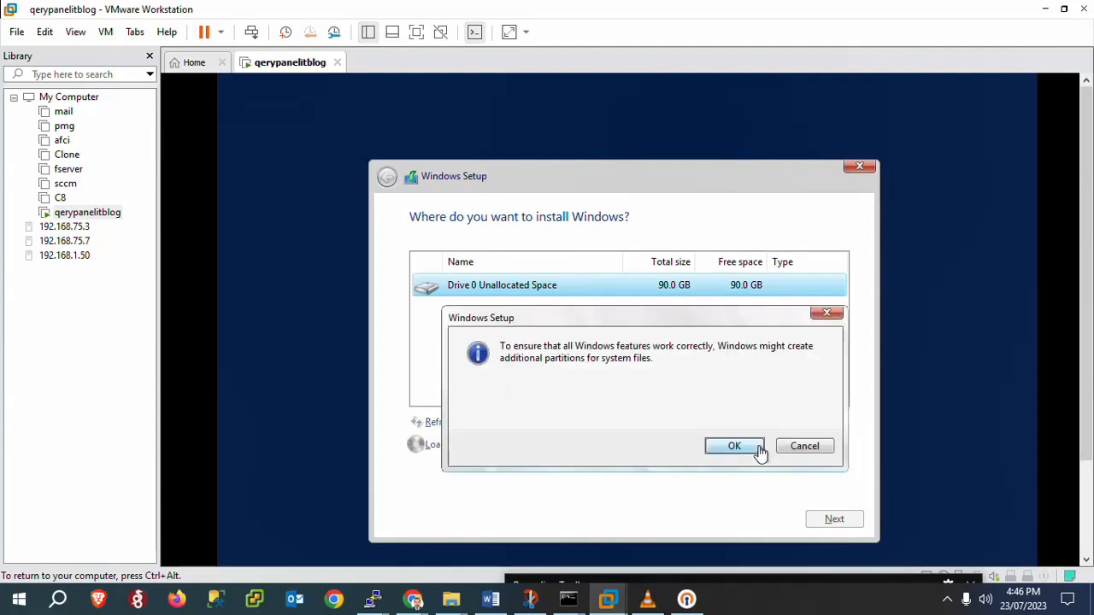
{"action": "left_click", "coordinate": [734, 446]}
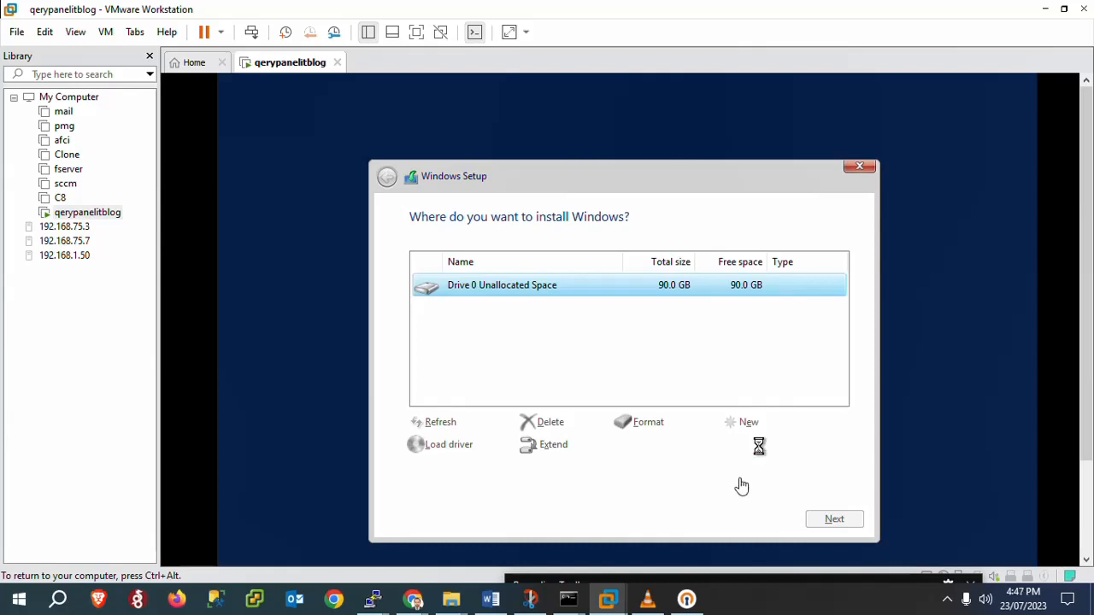
{"action": "mouse_move", "coordinate": [721, 585]}
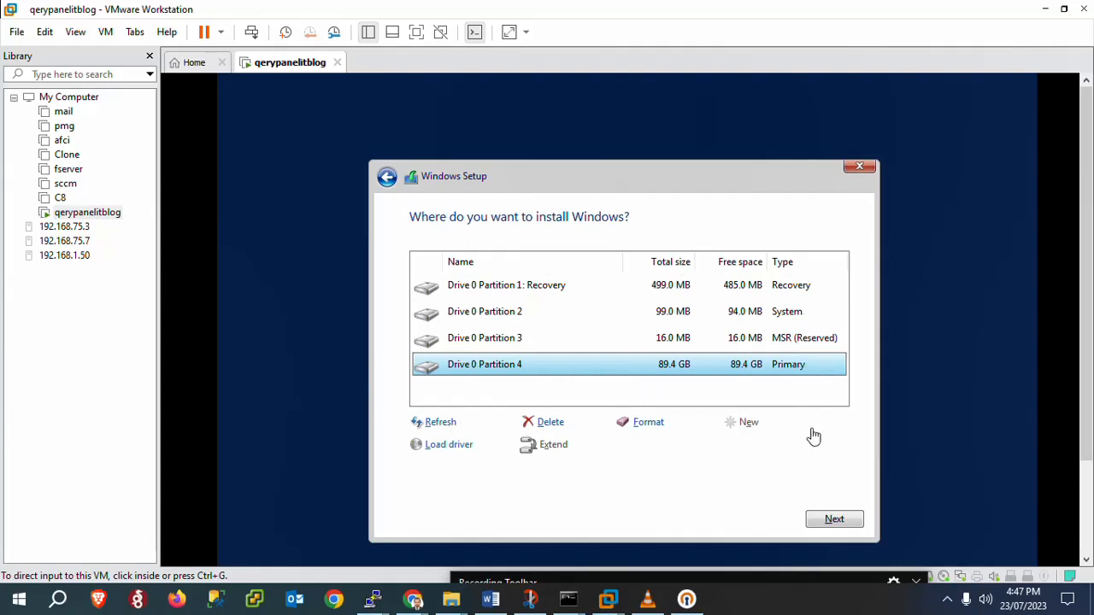
{"action": "left_click", "coordinate": [820, 521]}
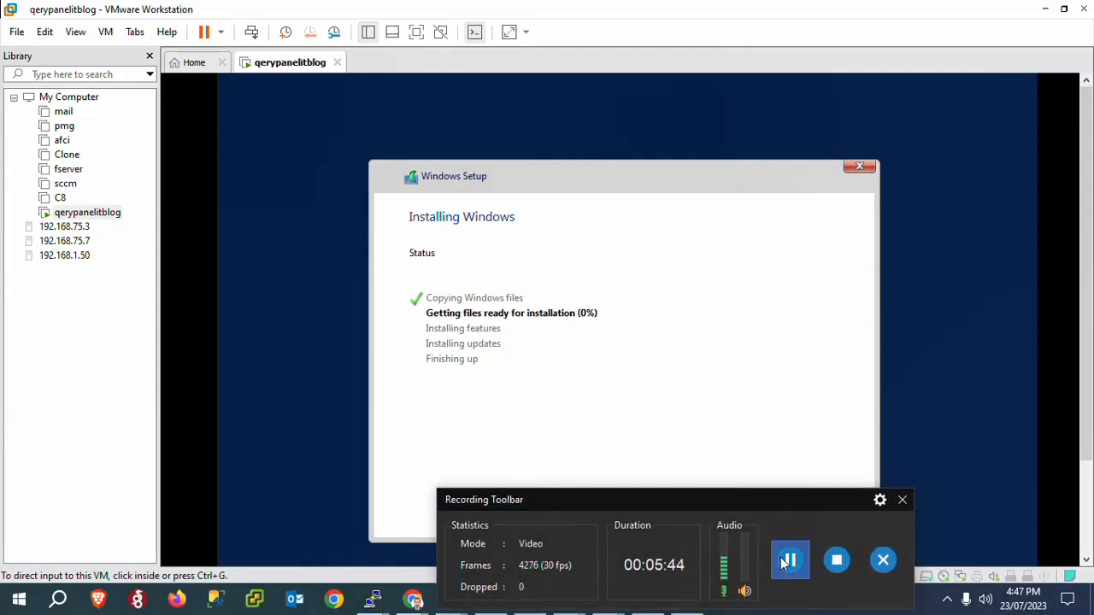
Step: Let Windows finish installing and restart the VM, keeping the recorder panel out of the way
{"action": "left_click", "coordinate": [790, 559]}
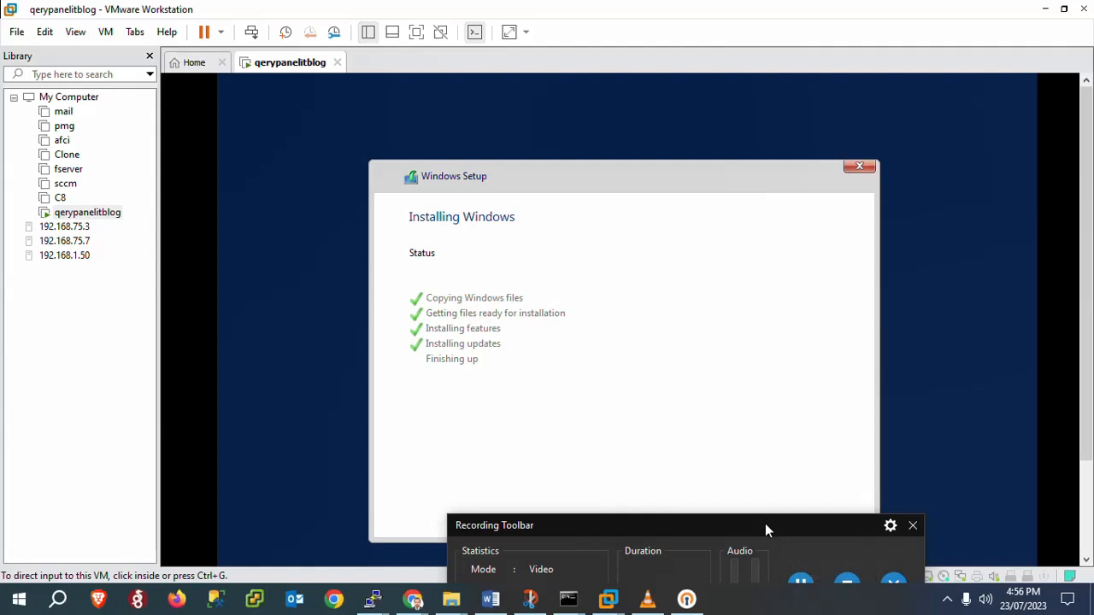
{"action": "left_click_drag", "start_coordinate": [766, 523], "coordinate": [764, 589]}
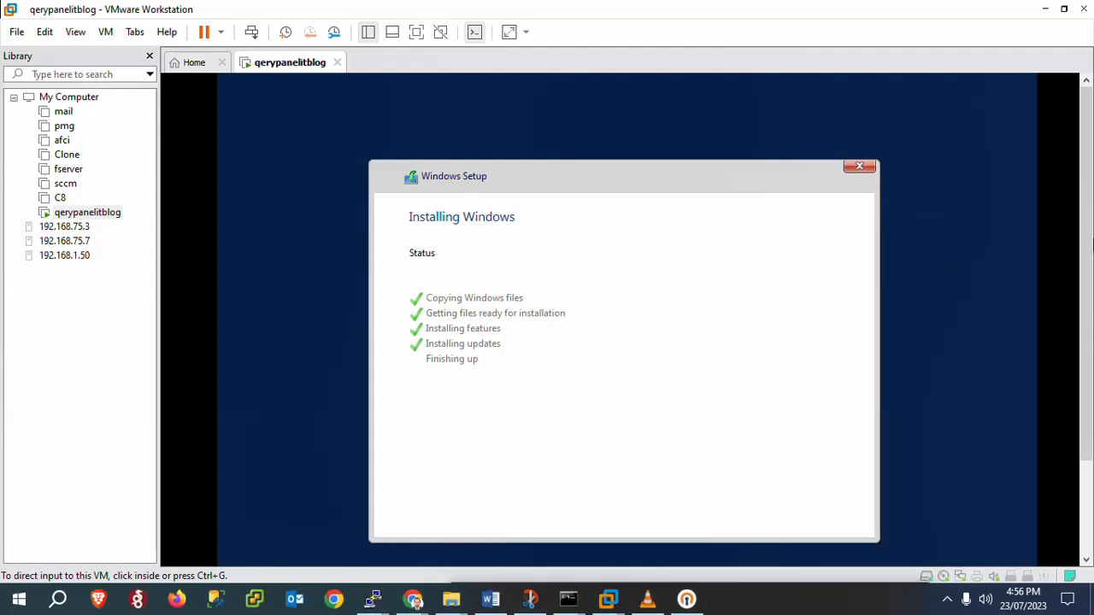
{"action": "left_click_drag", "start_coordinate": [1088, 266], "coordinate": [1089, 328]}
{"action": "left_click", "coordinate": [750, 327]}
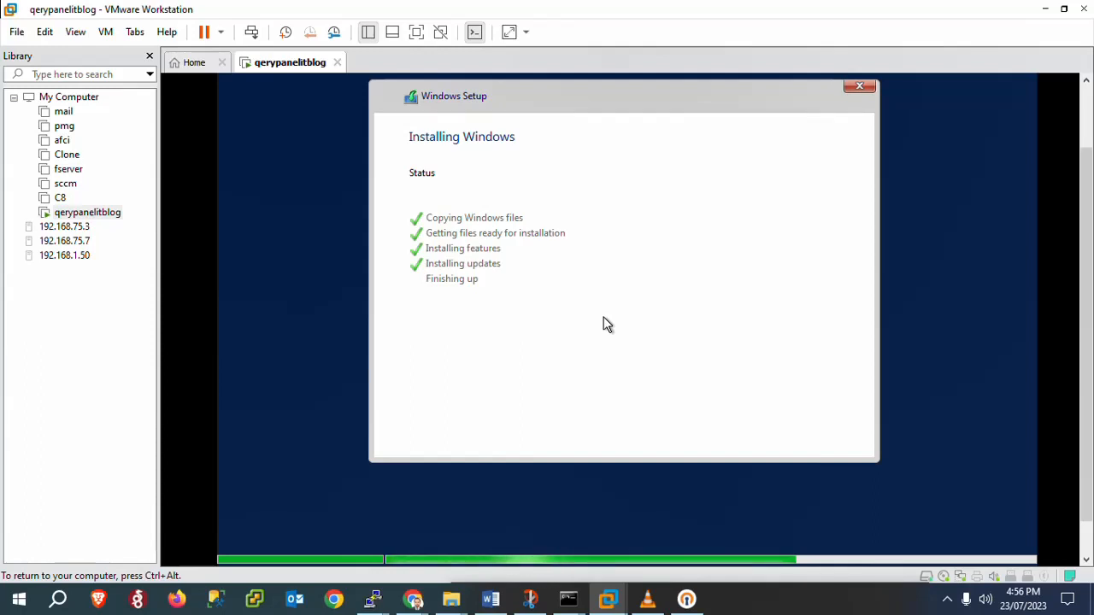
{"action": "left_click", "coordinate": [947, 599]}
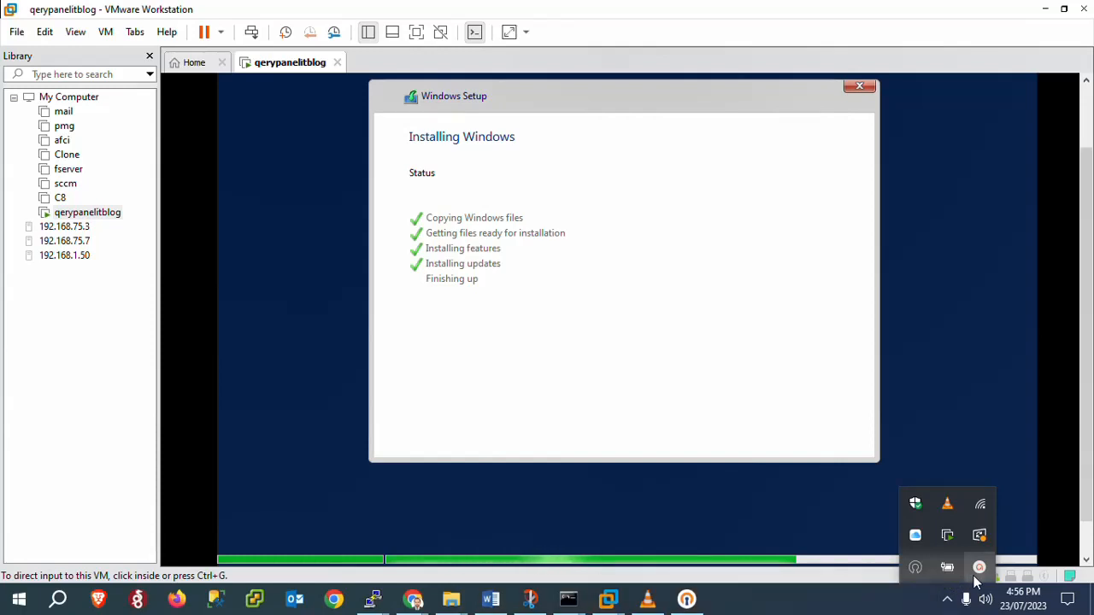
{"action": "left_click", "coordinate": [979, 568]}
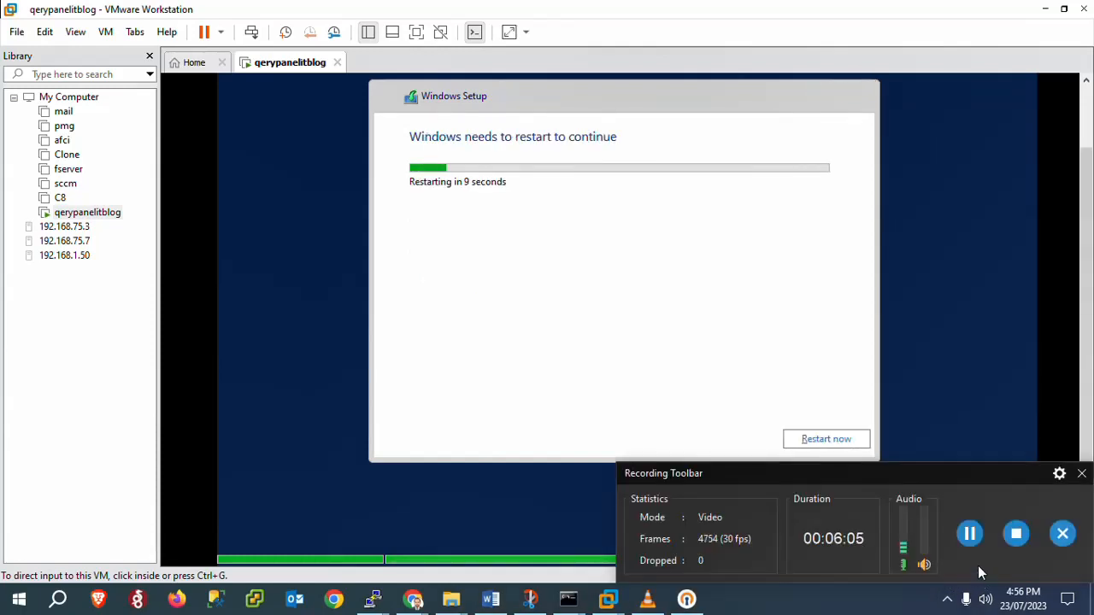
{"action": "left_click_drag", "start_coordinate": [943, 479], "coordinate": [836, 603]}
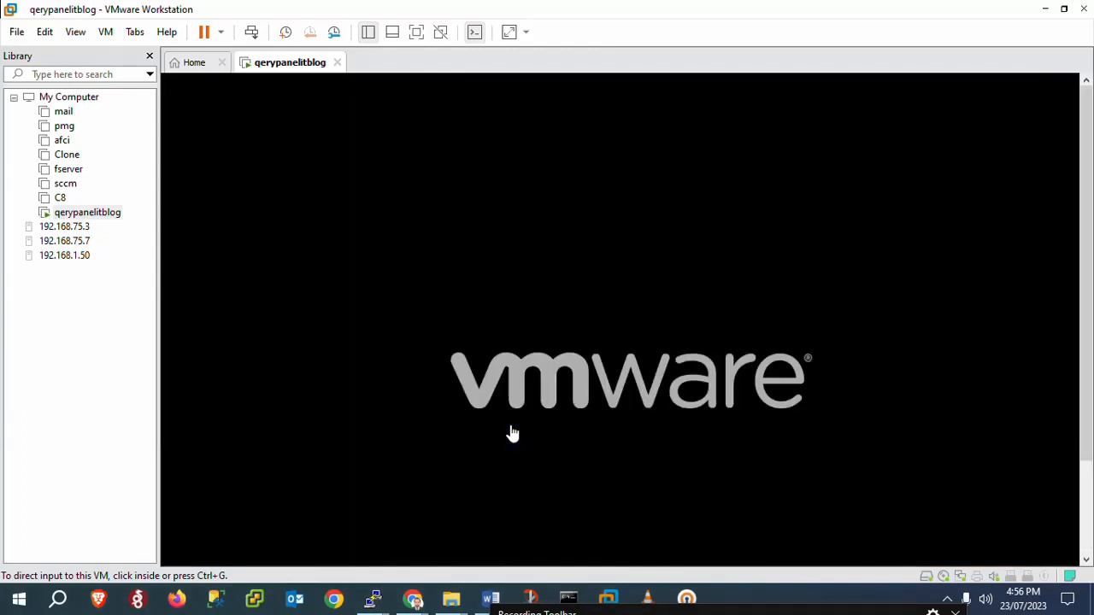
Step: Enter and confirm the built-in Administrator password, then finish the Customize settings screen
{"action": "left_click_drag", "start_coordinate": [630, 611], "coordinate": [580, 561]}
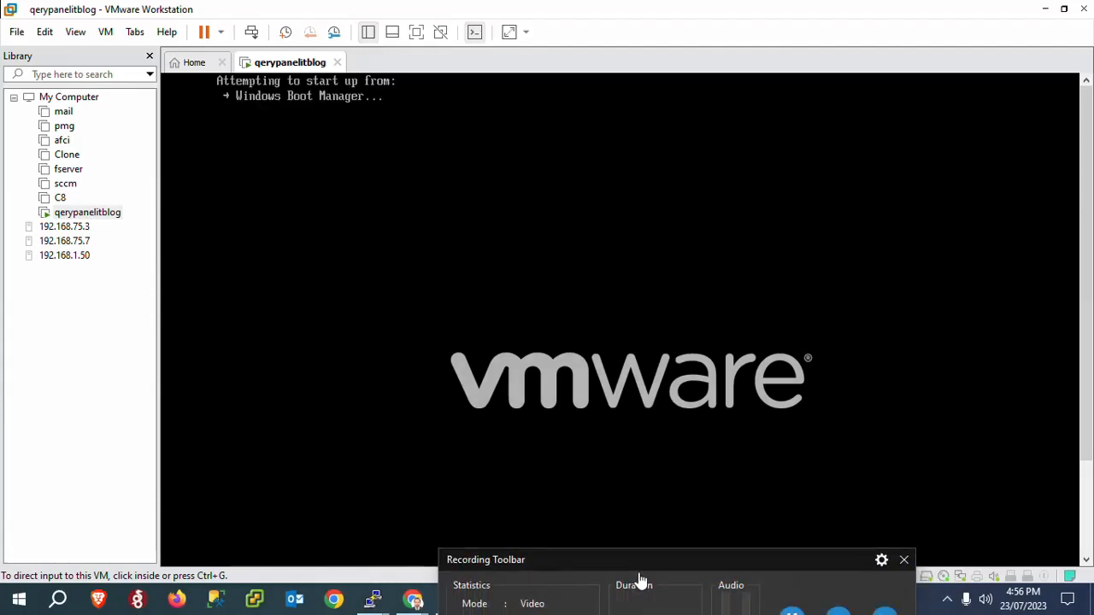
{"action": "left_click", "coordinate": [775, 598]}
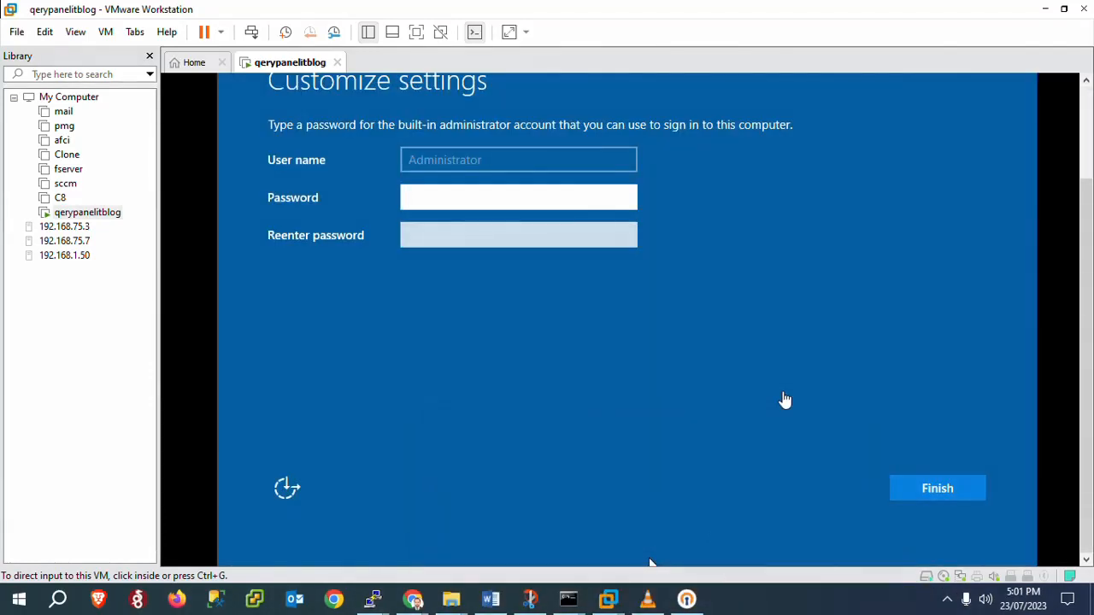
{"action": "left_click", "coordinate": [515, 207]}
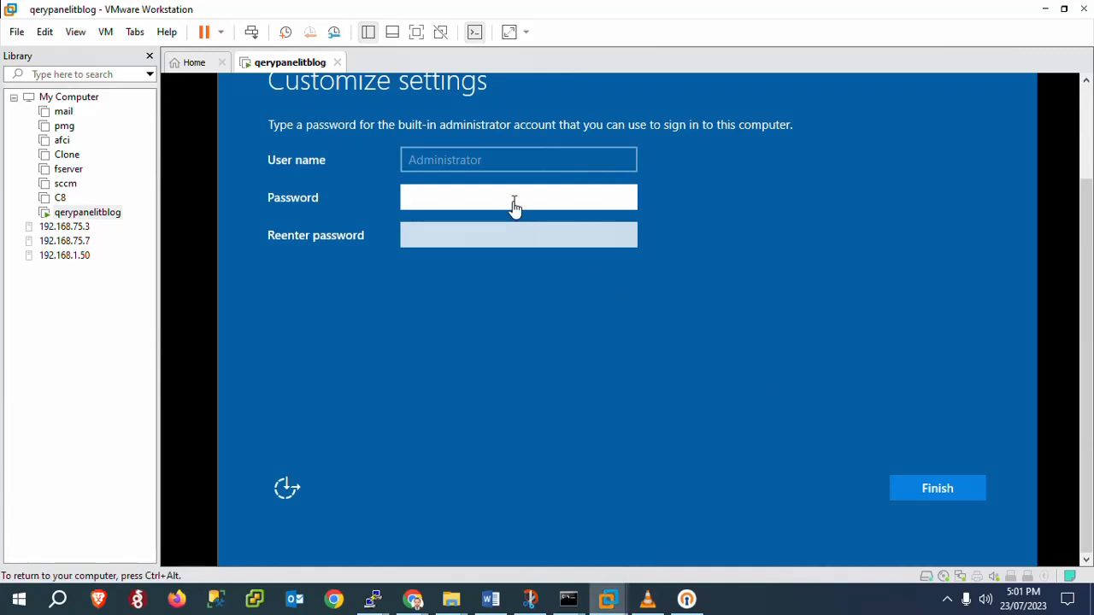
{"action": "key", "text": "Caps_Lock"}
{"action": "type", "text": "Password1"}
{"action": "key", "text": "Tab"}
{"action": "type", "text": "Password"}
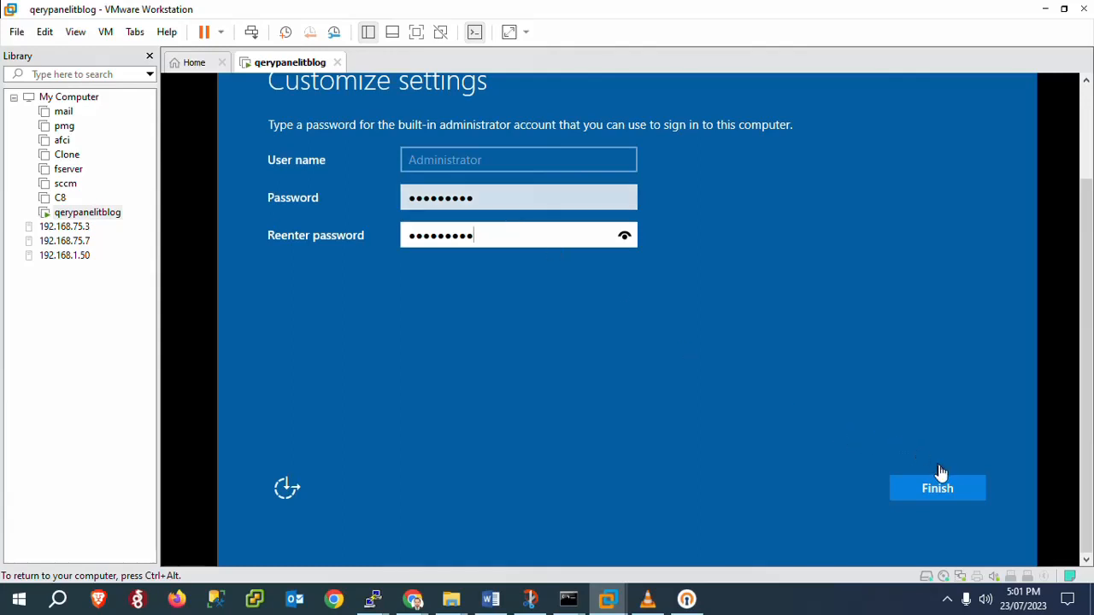
{"action": "type", "text": "1"}
{"action": "left_click", "coordinate": [928, 493]}
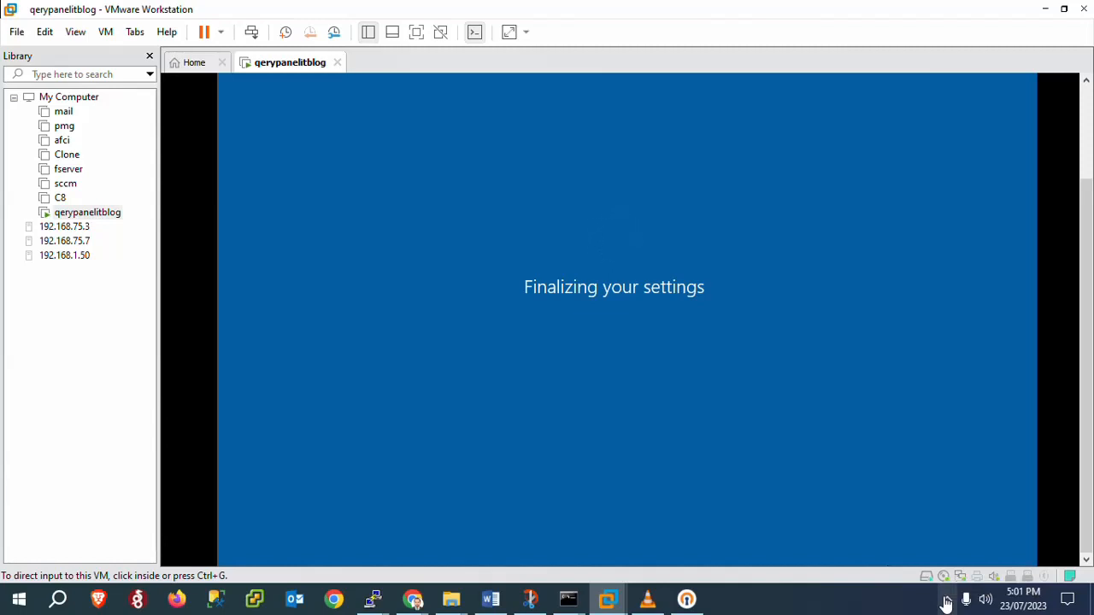
Step: Wait for Windows Server to finish 'Finalizing your settings', then focus the VM at its lock screen
{"action": "left_click", "coordinate": [946, 601]}
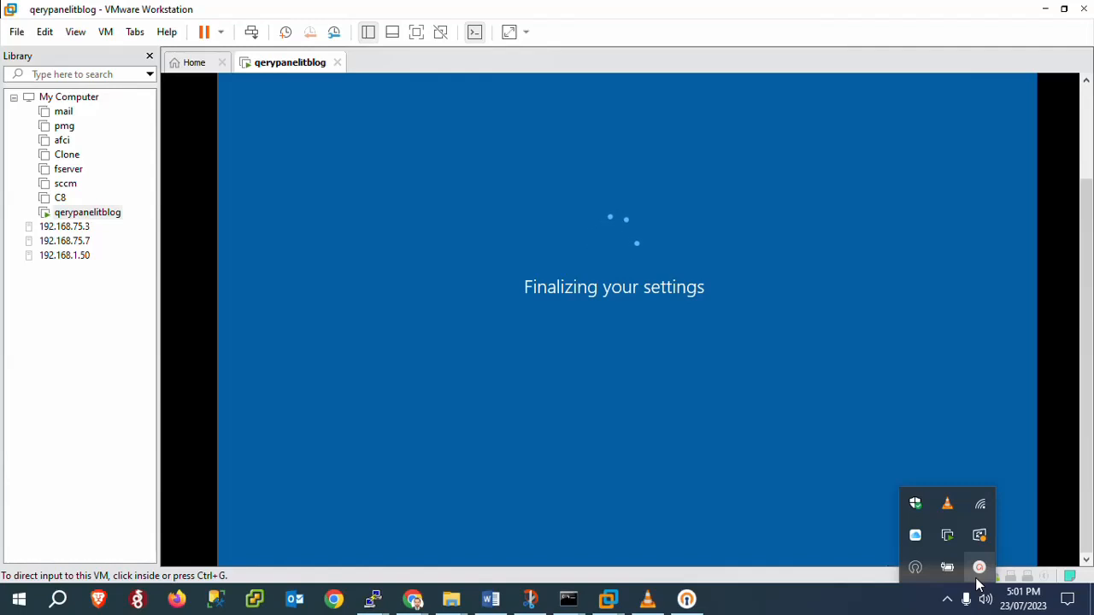
{"action": "left_click", "coordinate": [978, 569]}
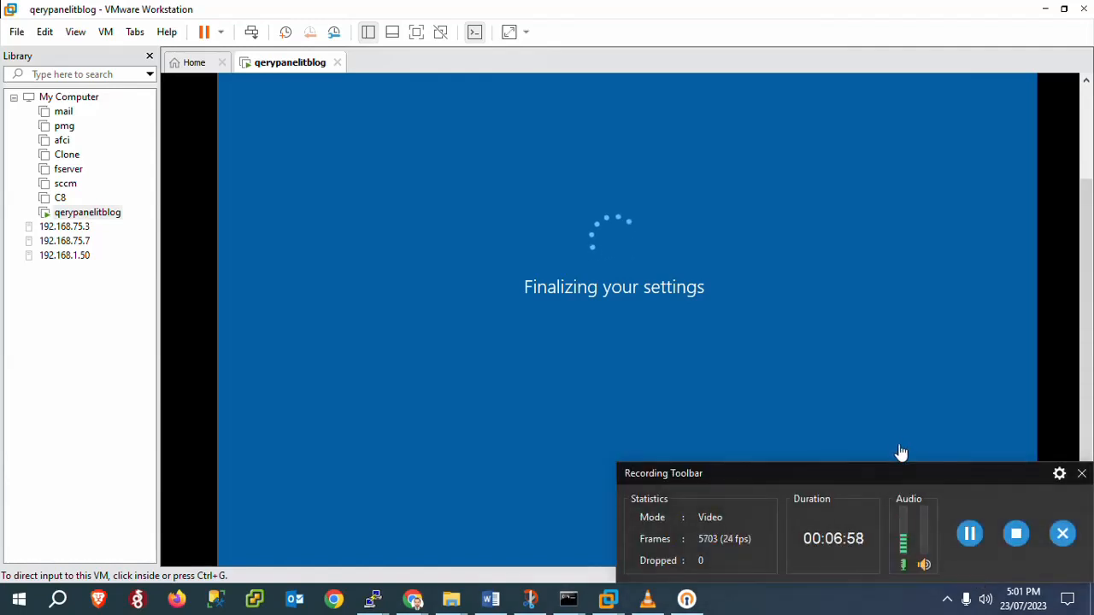
{"action": "left_click_drag", "start_coordinate": [882, 482], "coordinate": [717, 553]}
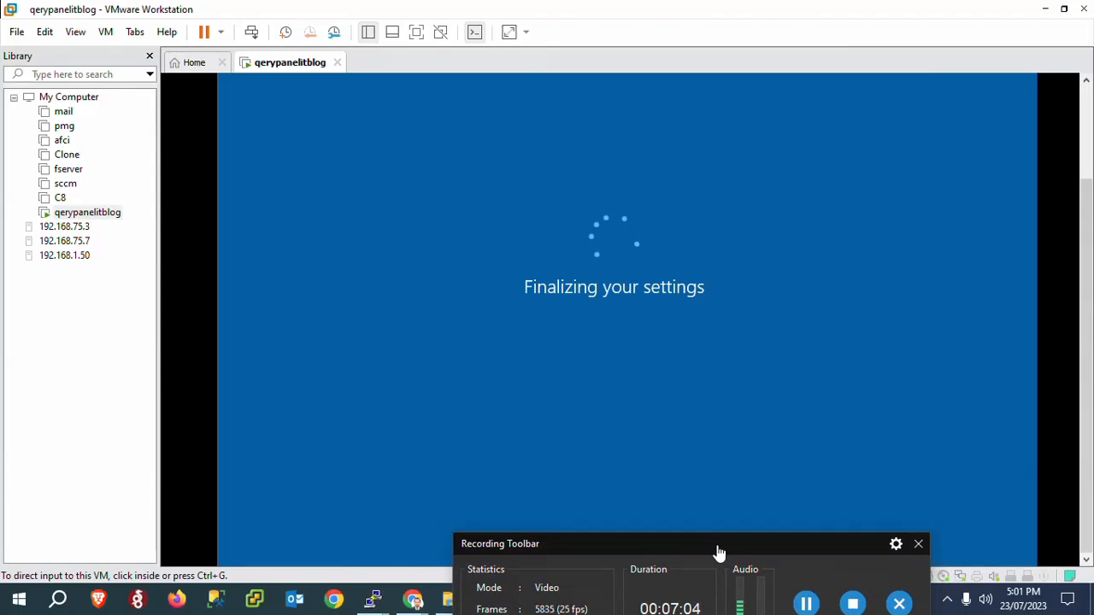
{"action": "left_click_drag", "start_coordinate": [721, 552], "coordinate": [586, 557]}
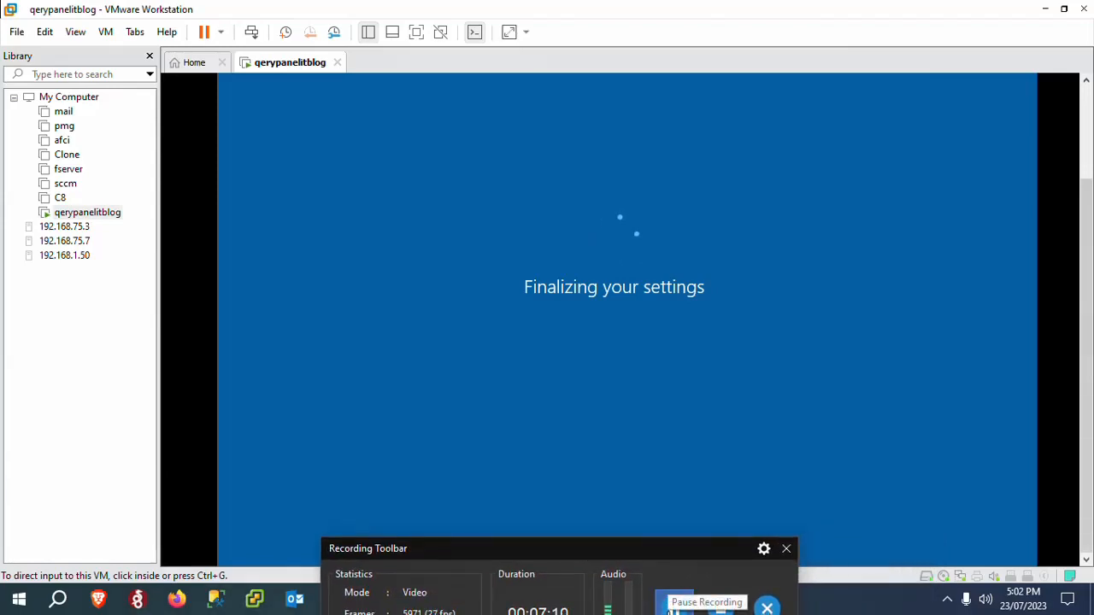
{"action": "left_click", "coordinate": [674, 610]}
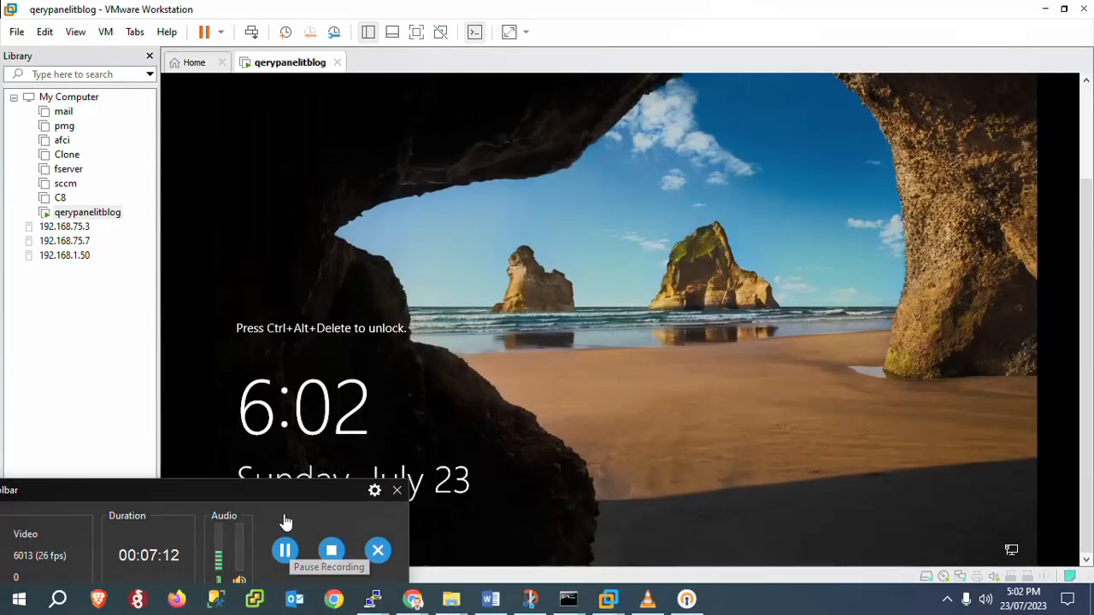
{"action": "left_click_drag", "start_coordinate": [276, 494], "coordinate": [333, 609]}
{"action": "left_click", "coordinate": [844, 353]}
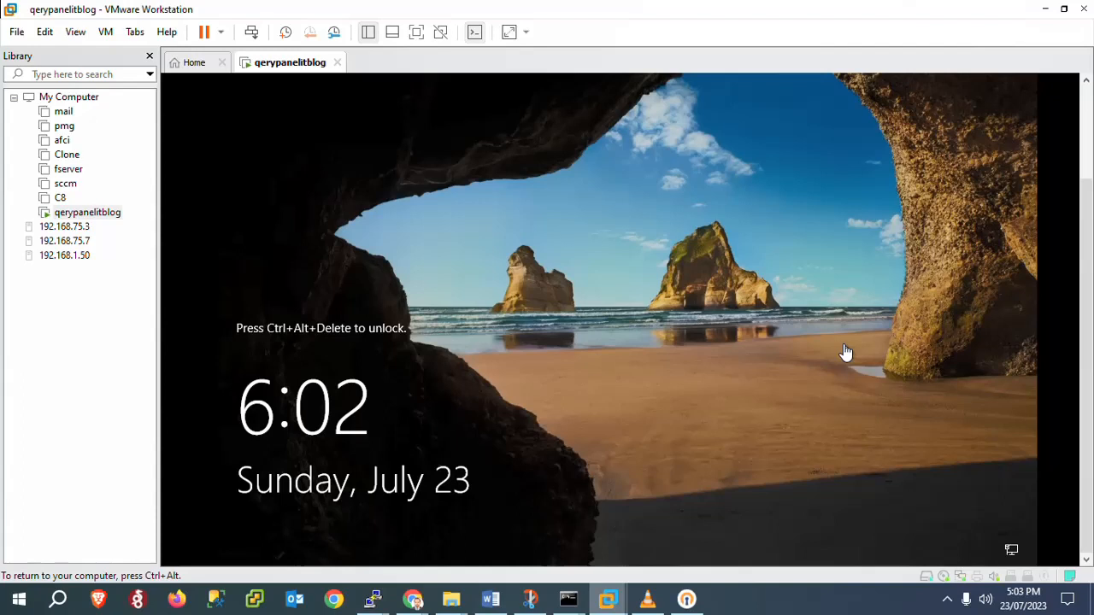
Step: Unlock the VM with Ctrl+Alt+Delete and sign in as Administrator with the account password
{"action": "key", "text": "ctrl+alt+Delete"}
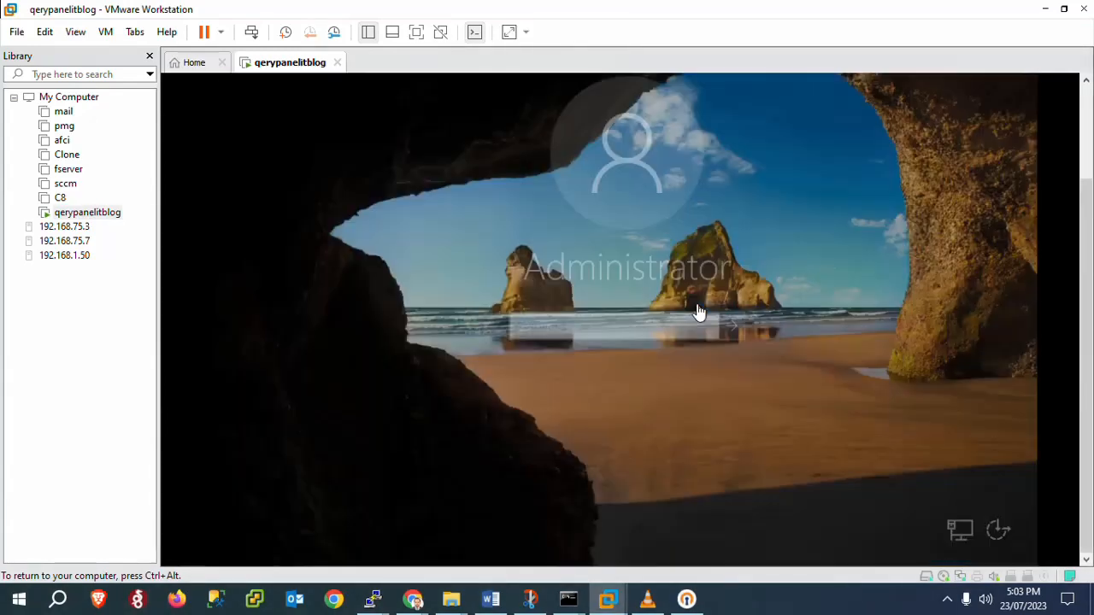
{"action": "key", "text": "Caps_Lock"}
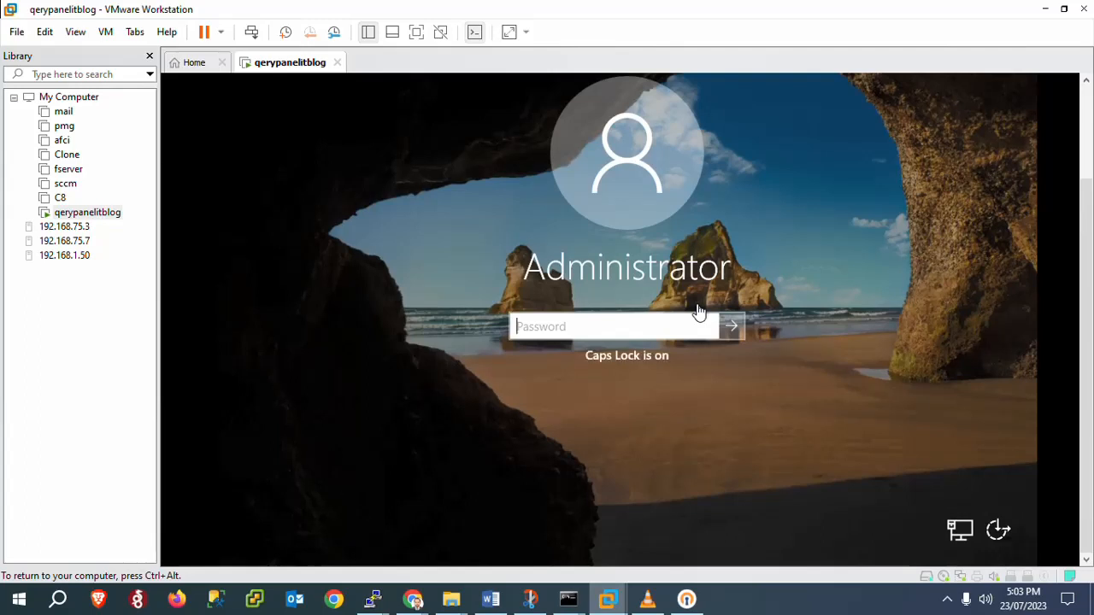
{"action": "type", "text": "•"}
{"action": "key", "text": "Caps_Lock"}
{"action": "type", "text": "•••••"}
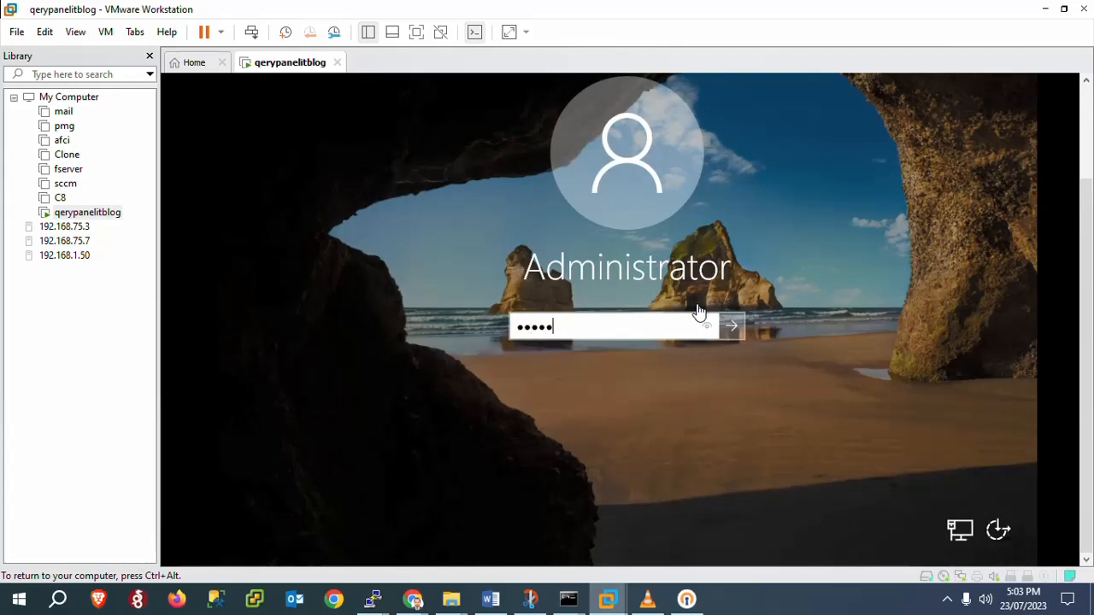
{"action": "key", "text": "Return"}
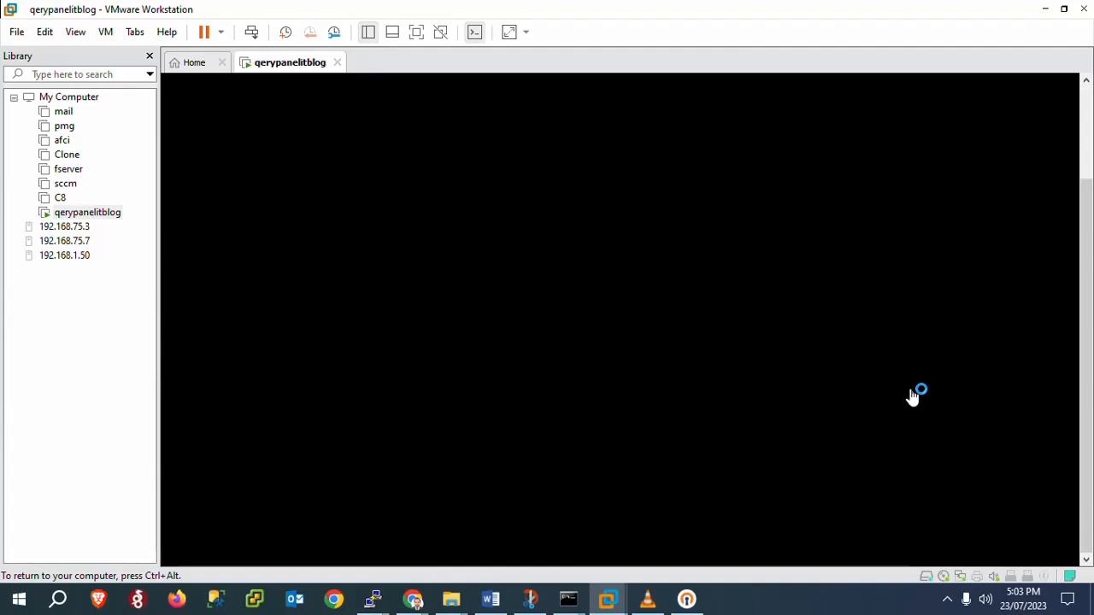
Step: Bring up an empty Run box on the server desktop
{"action": "left_click", "coordinate": [948, 601]}
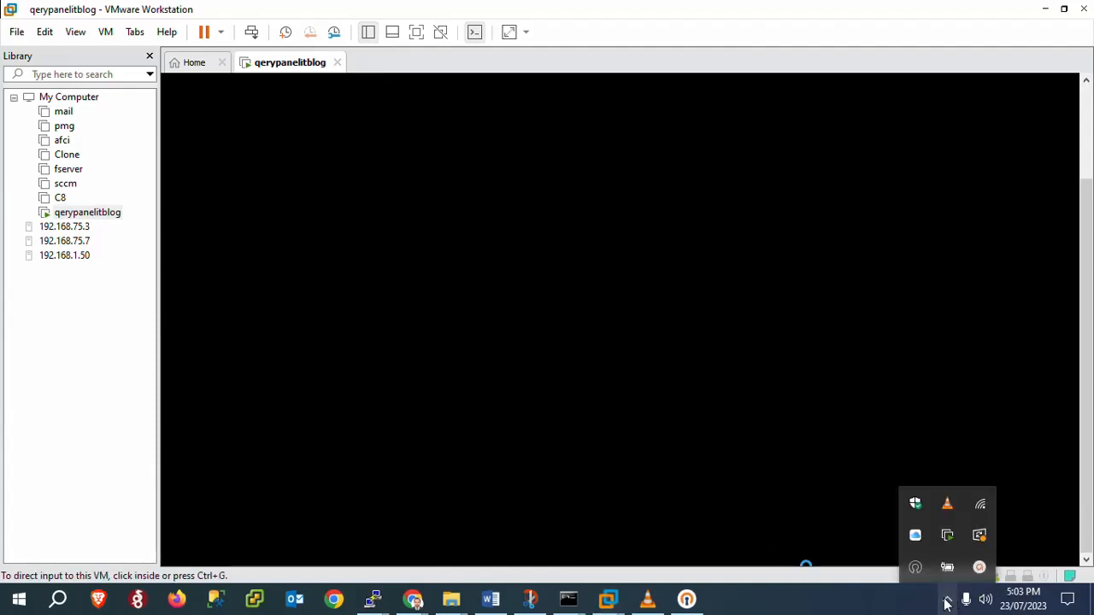
{"action": "left_click", "coordinate": [983, 575]}
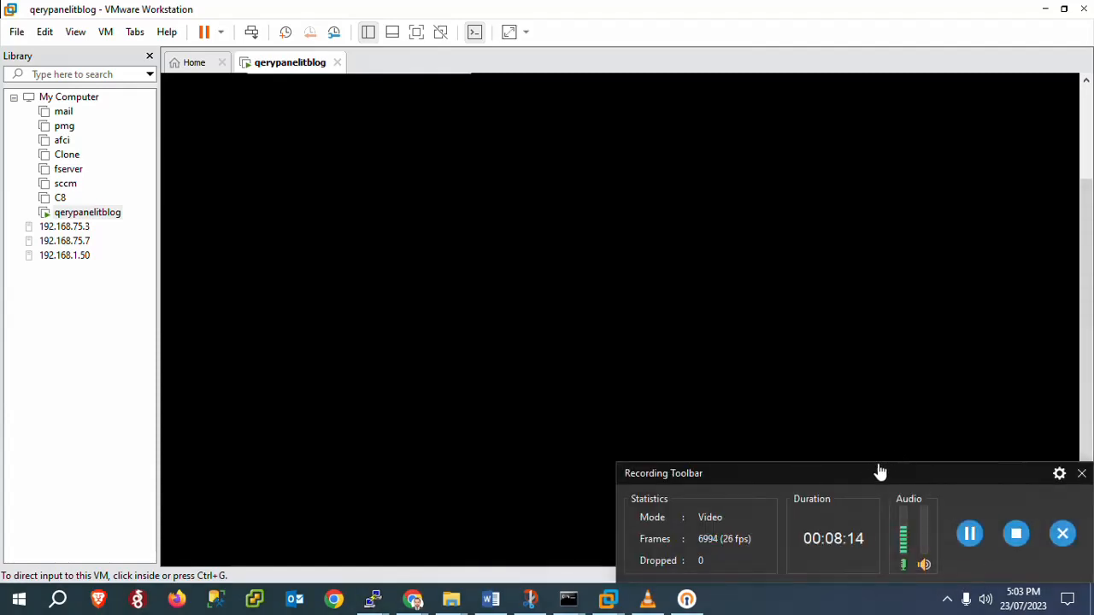
{"action": "left_click_drag", "start_coordinate": [872, 473], "coordinate": [718, 553]}
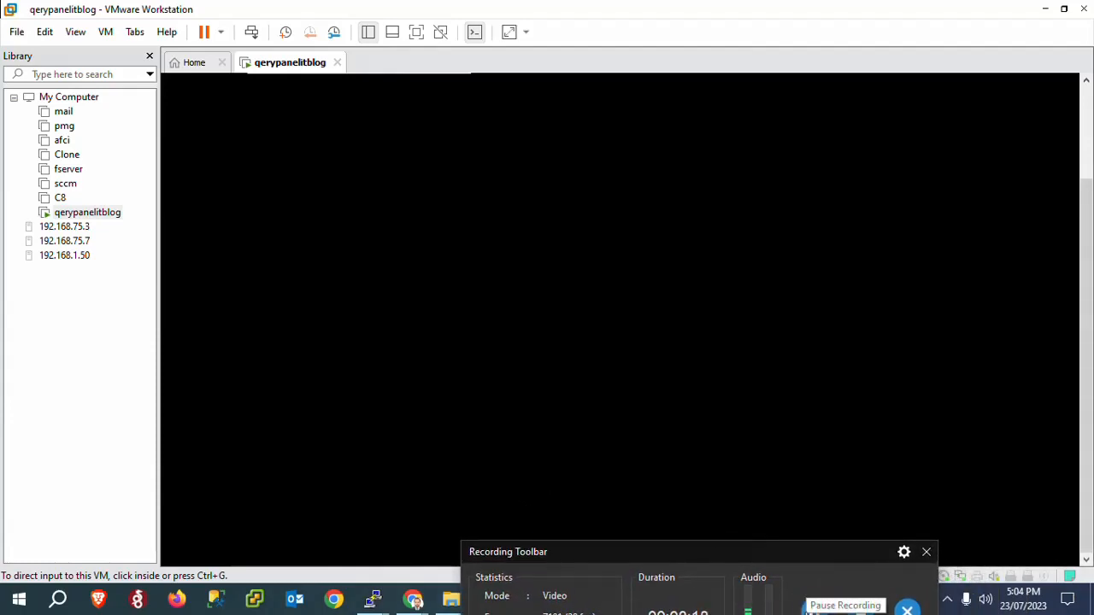
{"action": "left_click", "coordinate": [808, 607]}
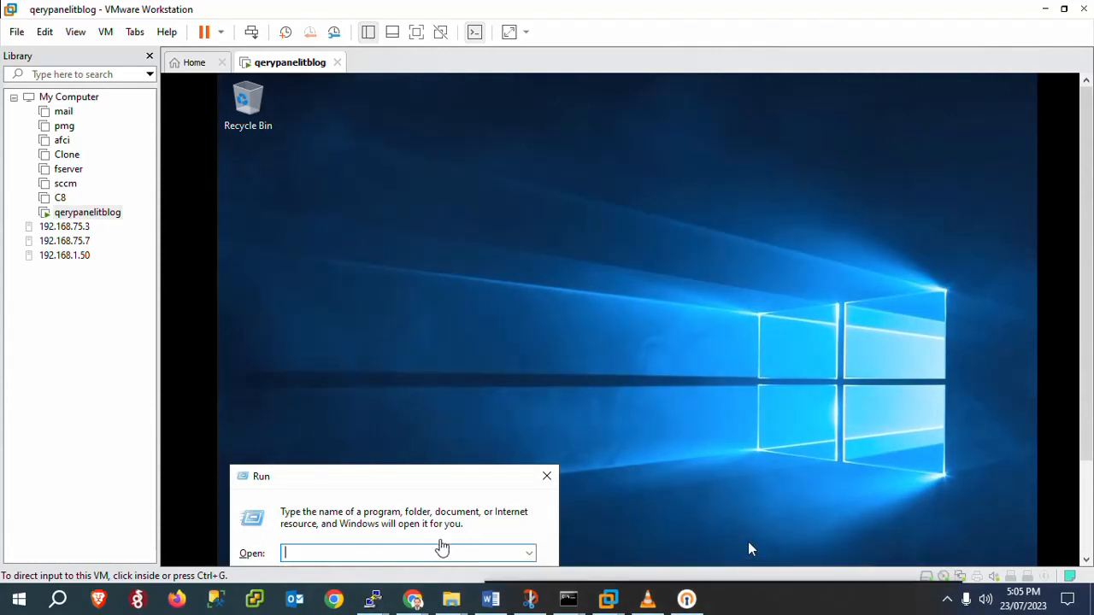
Step: Through sysdm.cpl, change the computer name to qpitblog and accept the restart-required notice
{"action": "left_click", "coordinate": [749, 544]}
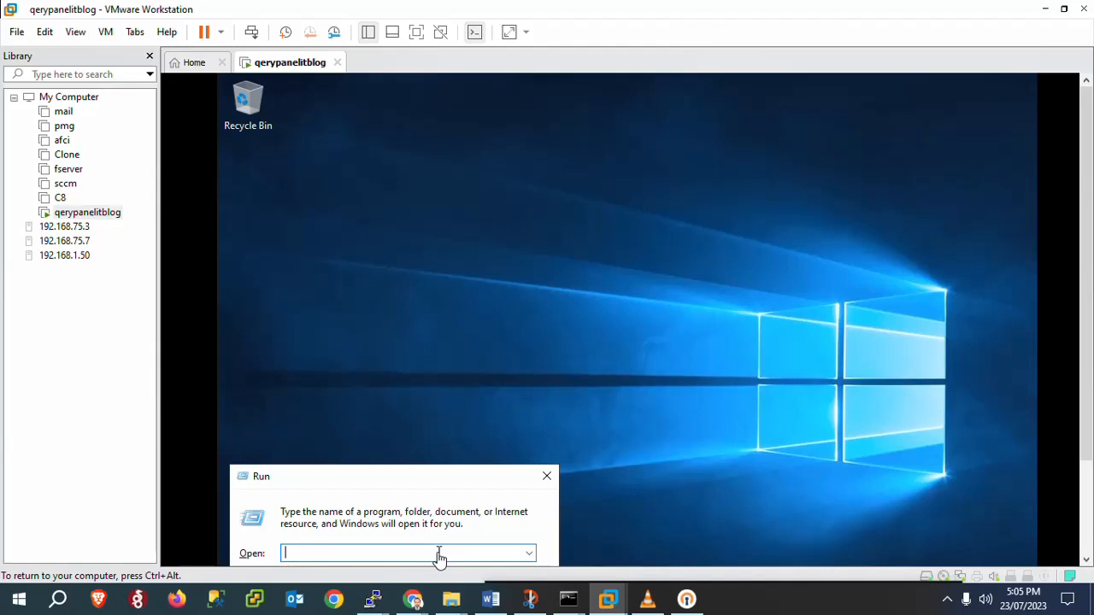
{"action": "type", "text": "sysdm.cpl"}
{"action": "key", "text": "Return"}
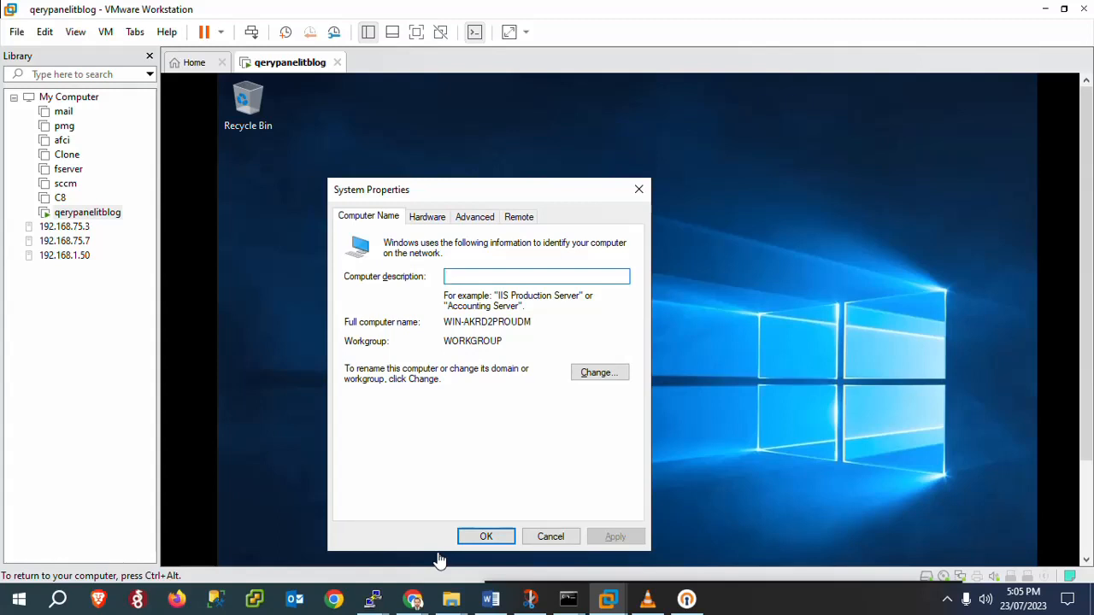
{"action": "left_click", "coordinate": [598, 376]}
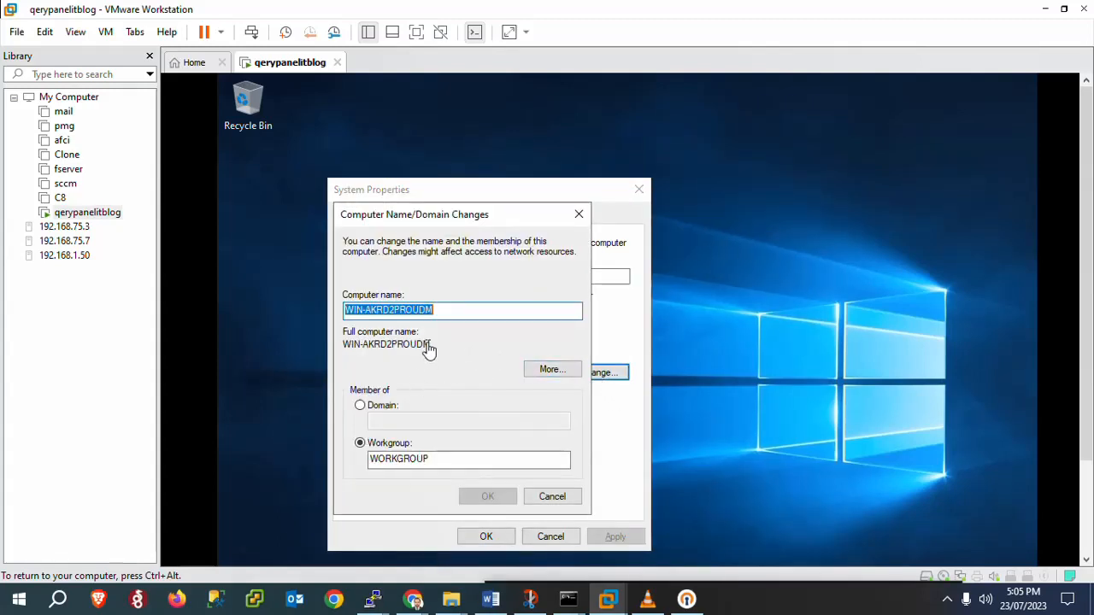
{"action": "left_click", "coordinate": [444, 313]}
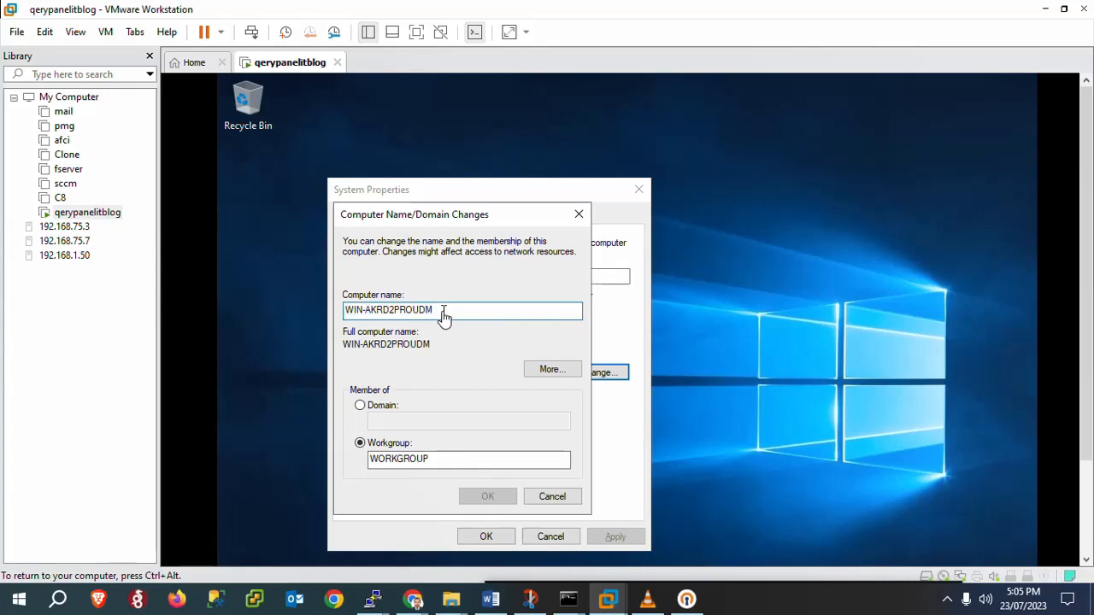
{"action": "double_click", "coordinate": [444, 313]}
{"action": "type", "text": "qp"}
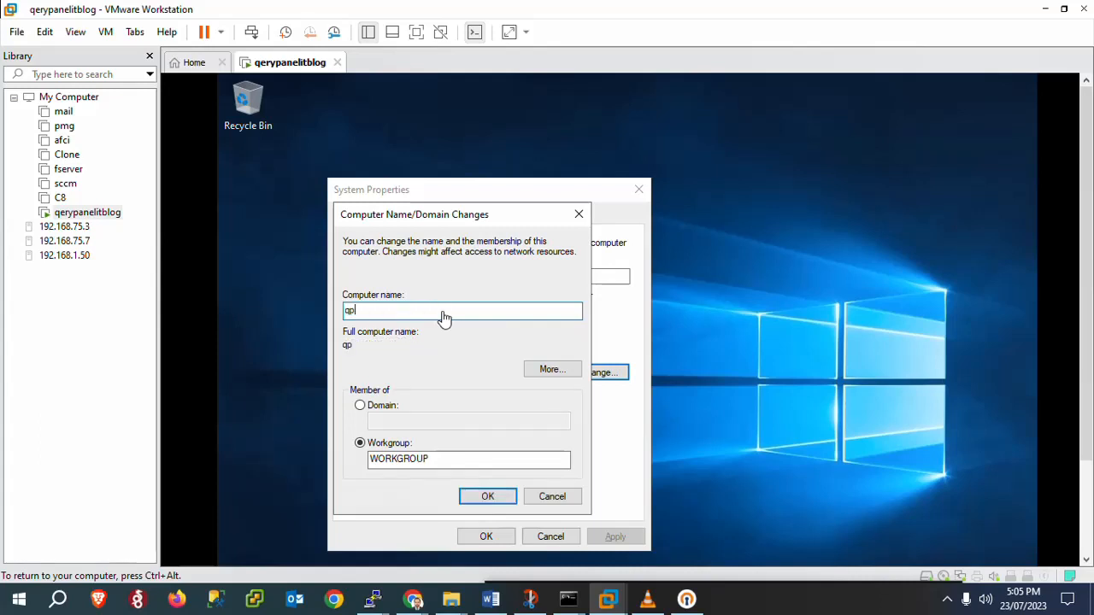
{"action": "type", "text": "itblog"}
{"action": "left_click", "coordinate": [486, 500]}
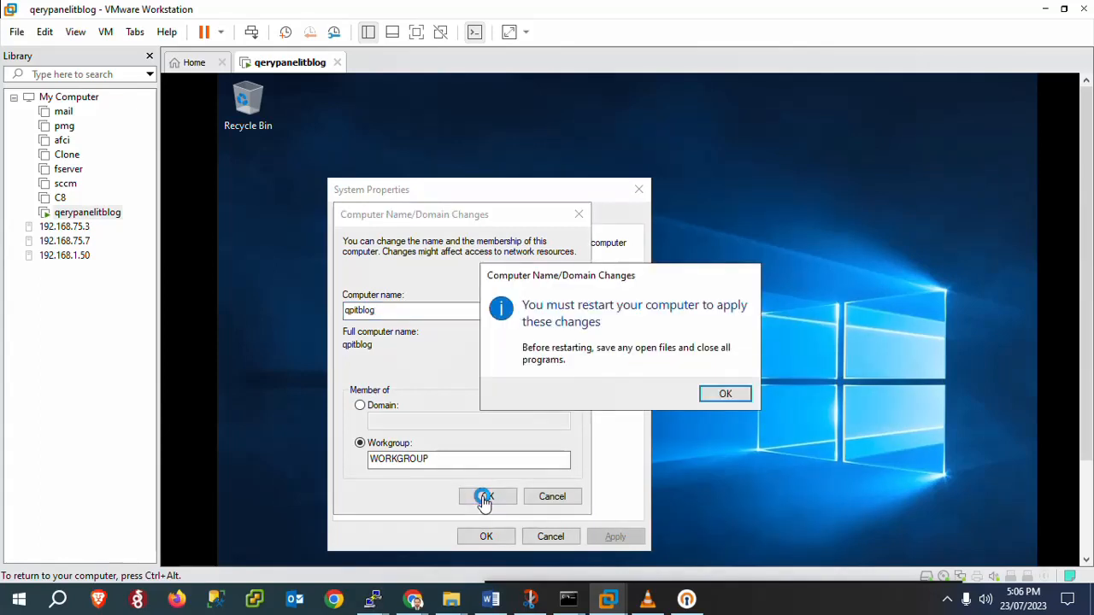
{"action": "left_click", "coordinate": [731, 395]}
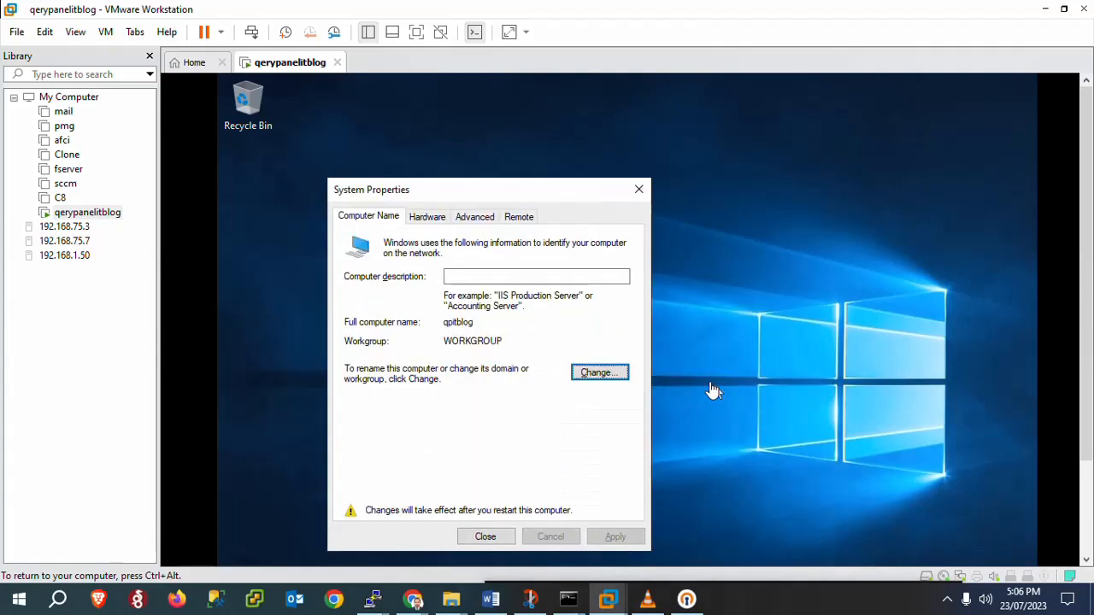
Step: Enable 'Allow remote connections to this computer', accept the firewall notice, and apply
{"action": "left_click", "coordinate": [523, 221]}
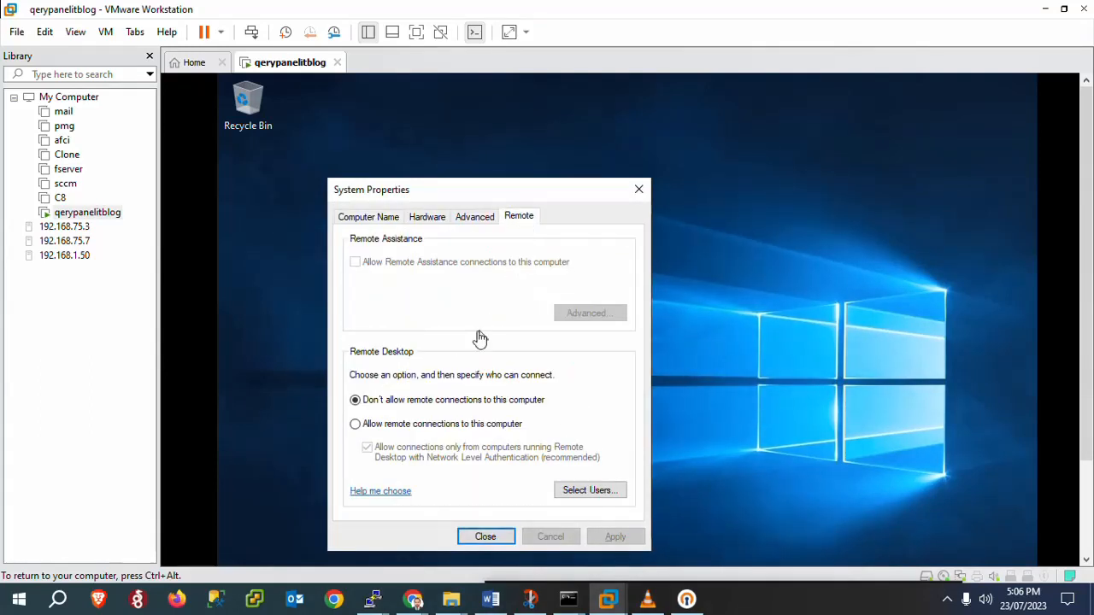
{"action": "left_click", "coordinate": [355, 424]}
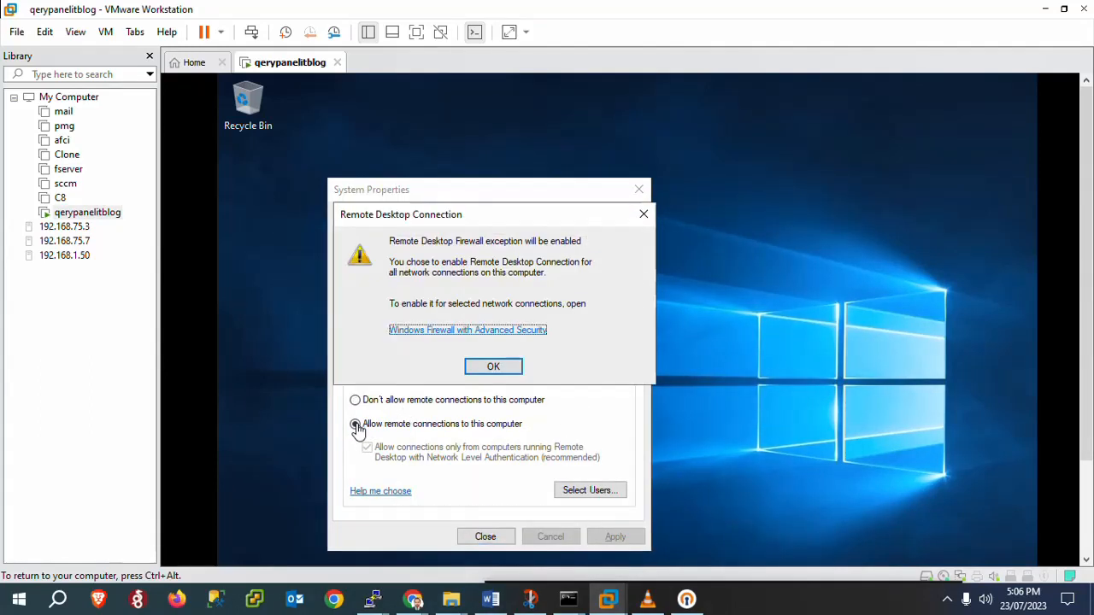
{"action": "left_click", "coordinate": [492, 368]}
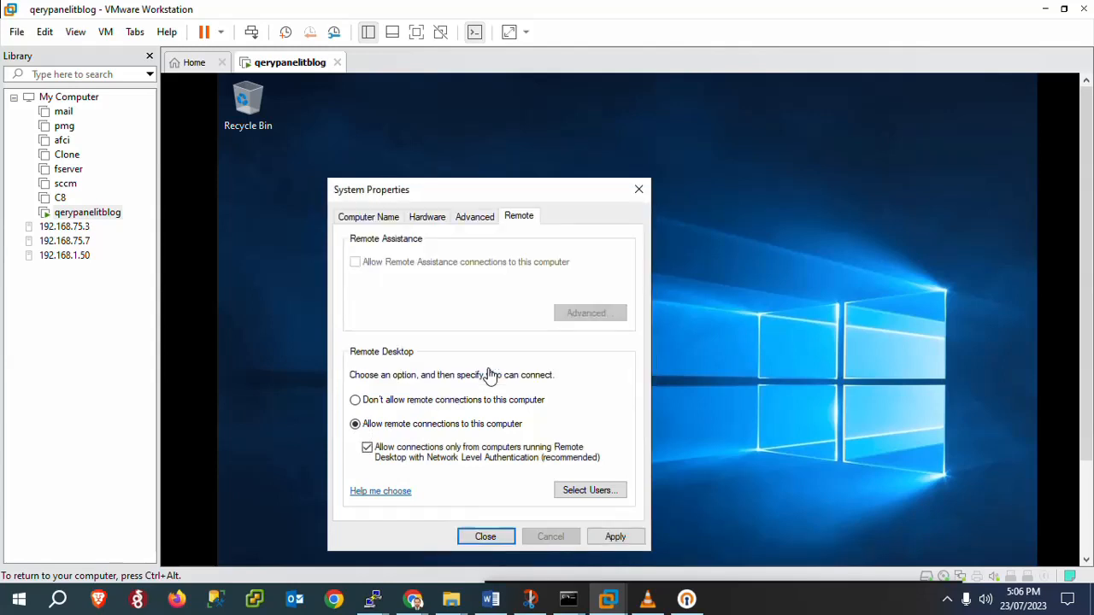
{"action": "left_click", "coordinate": [615, 538]}
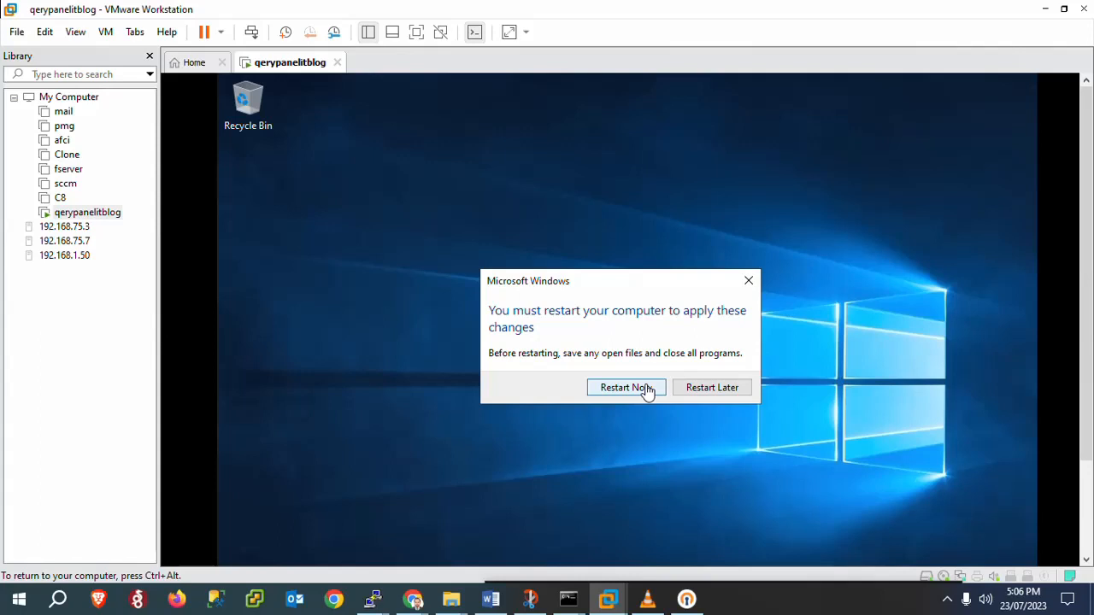
{"action": "key", "text": "super+r"}
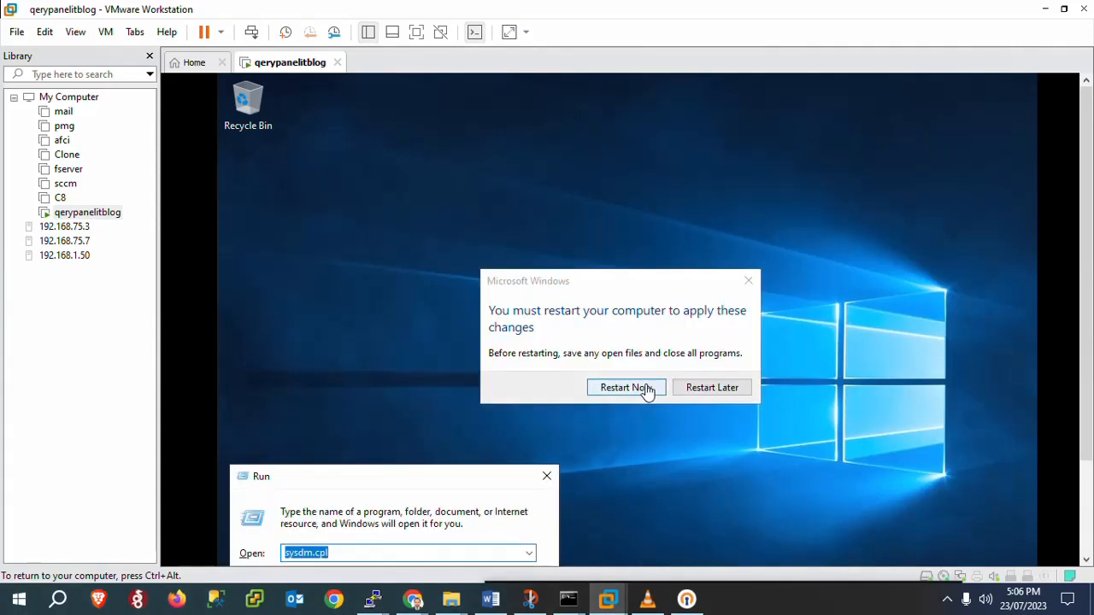
Step: Using ncpa.cpl, open Ethernet0's Internet Protocol Version 4 (TCP/IPv4) properties
{"action": "type", "text": "ncpa.cpl"}
{"action": "key", "text": "Return"}
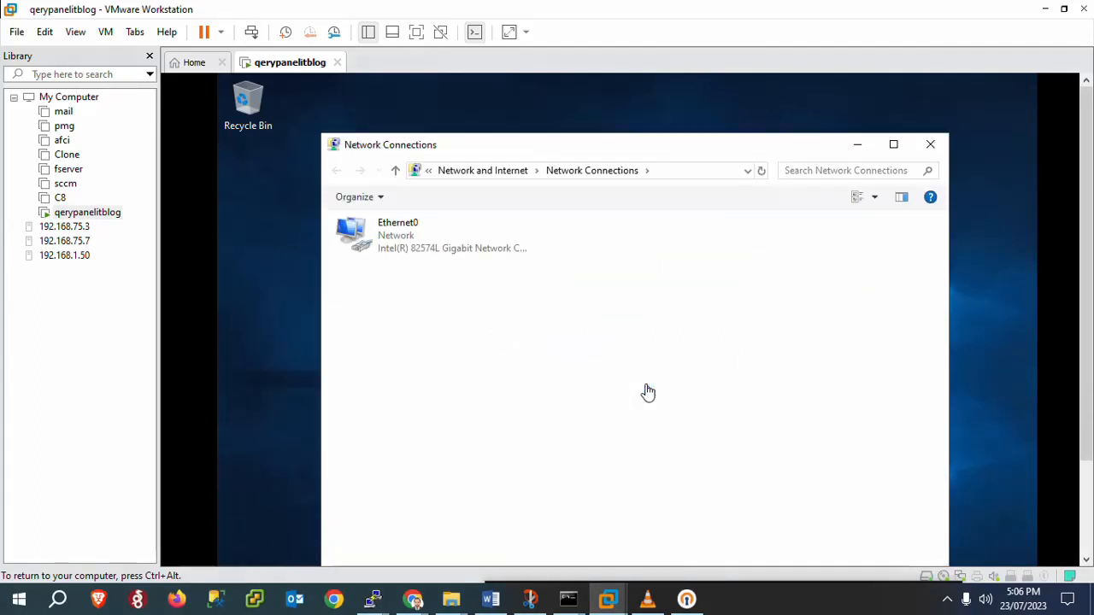
{"action": "left_click", "coordinate": [422, 239]}
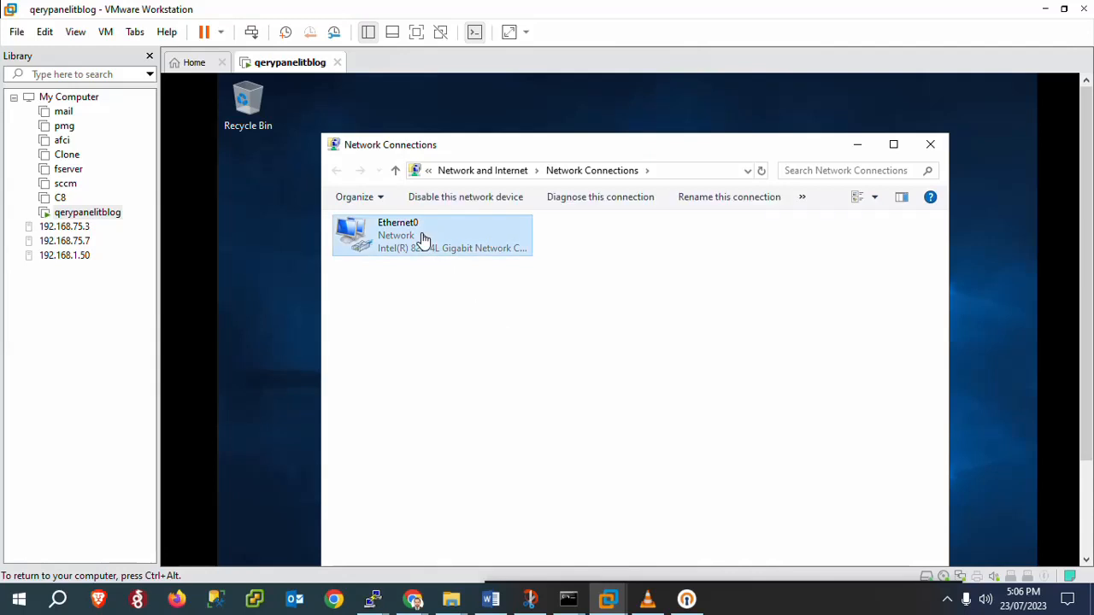
{"action": "right_click", "coordinate": [422, 238]}
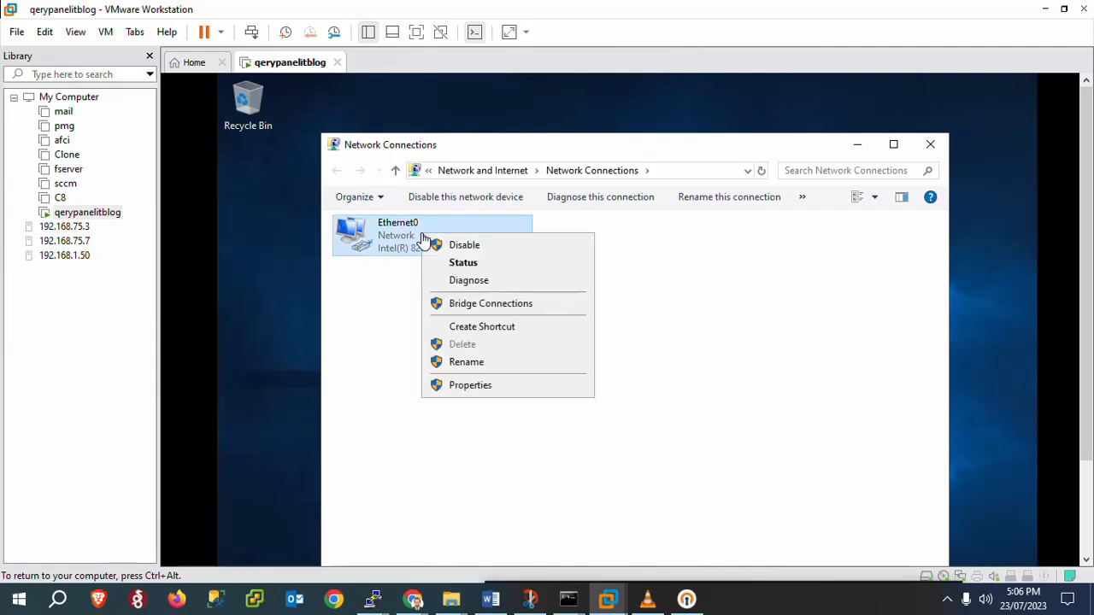
{"action": "left_click", "coordinate": [483, 387]}
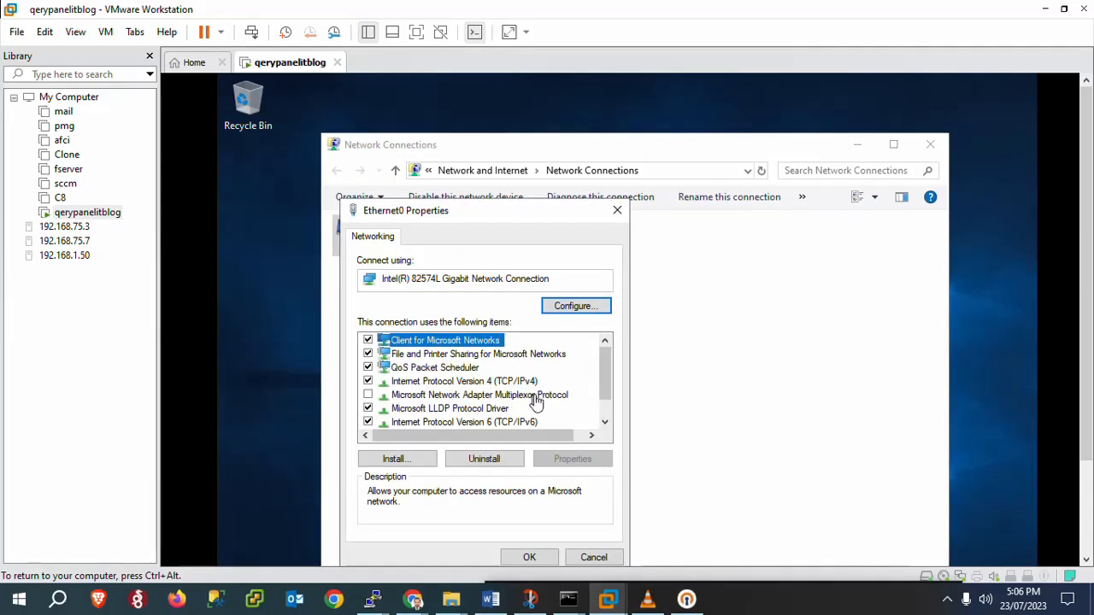
{"action": "left_click", "coordinate": [515, 385]}
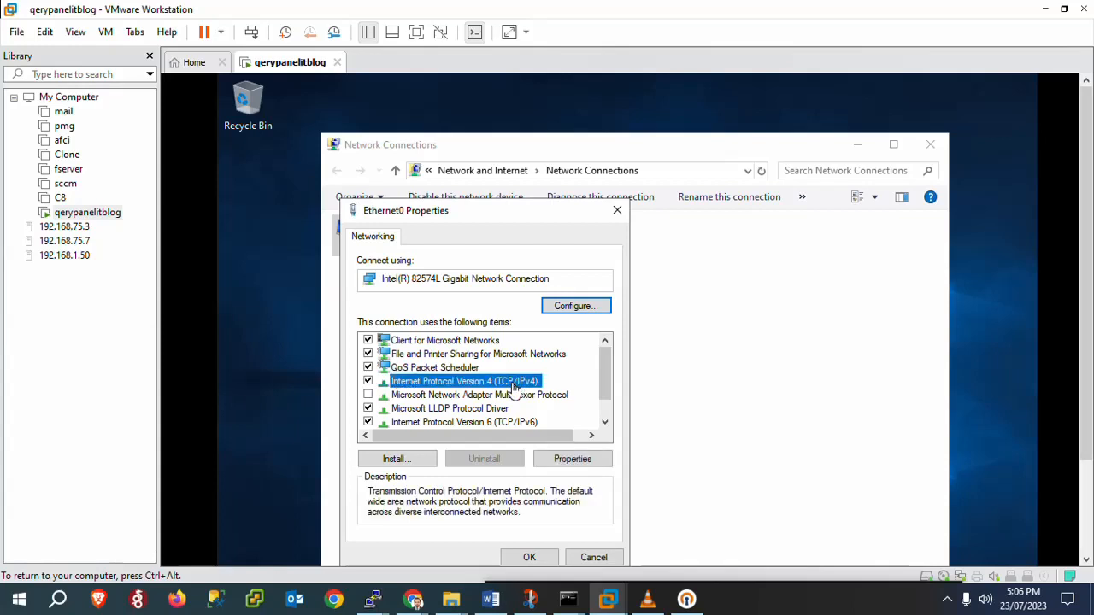
{"action": "left_click", "coordinate": [562, 461]}
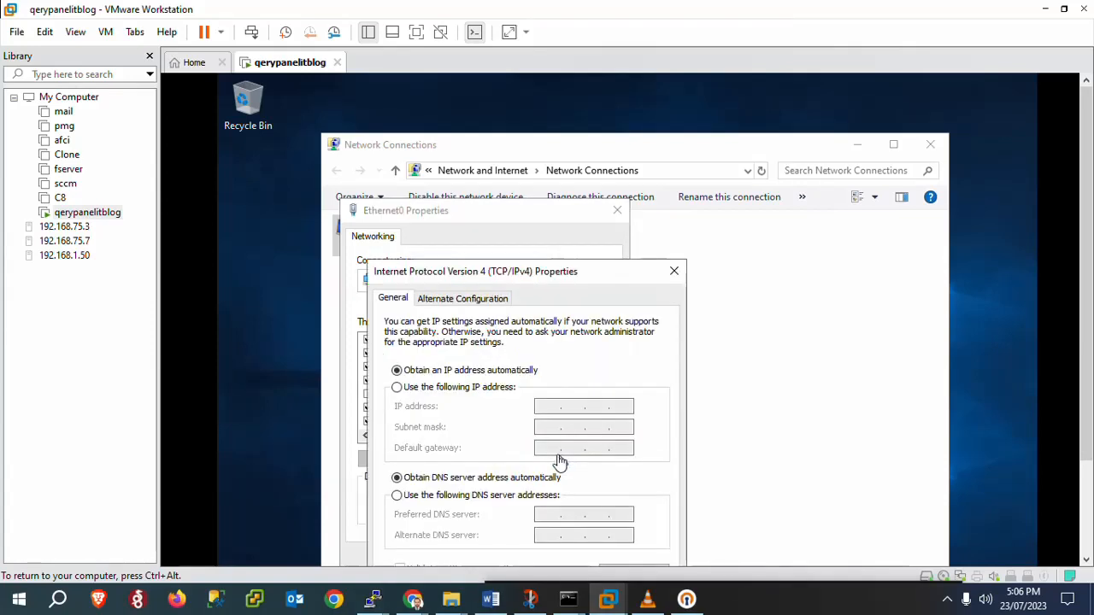
Step: Assign Ethernet0 static IP 192.168.1.3, mask 255.255.255.0, gateway 192.168.1.1, and save
{"action": "left_click", "coordinate": [427, 388]}
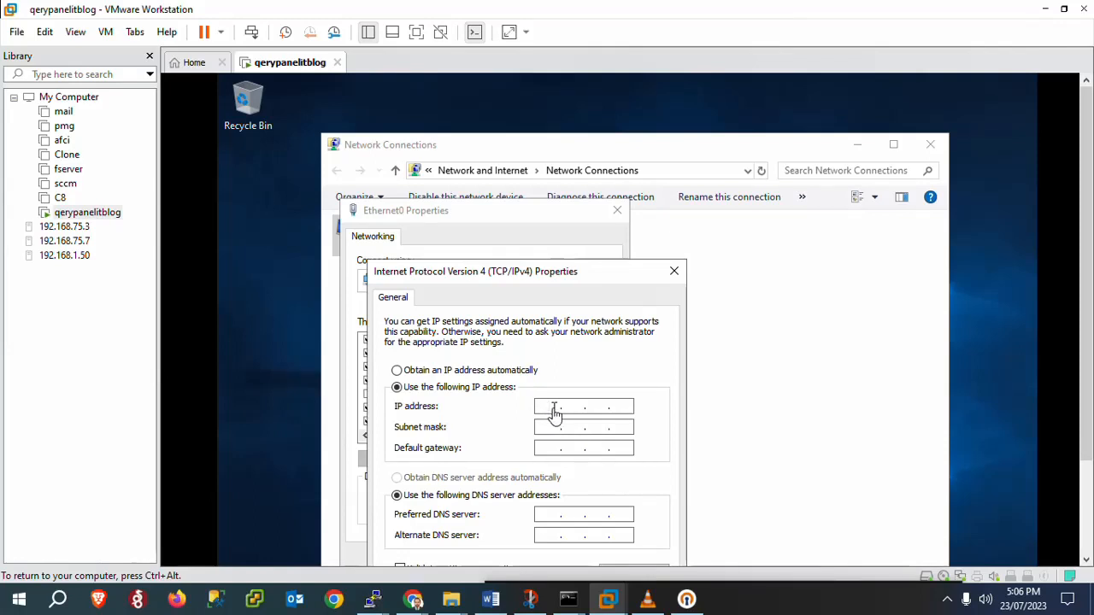
{"action": "type", "text": "192.168.1.3"}
{"action": "key", "text": "Tab"}
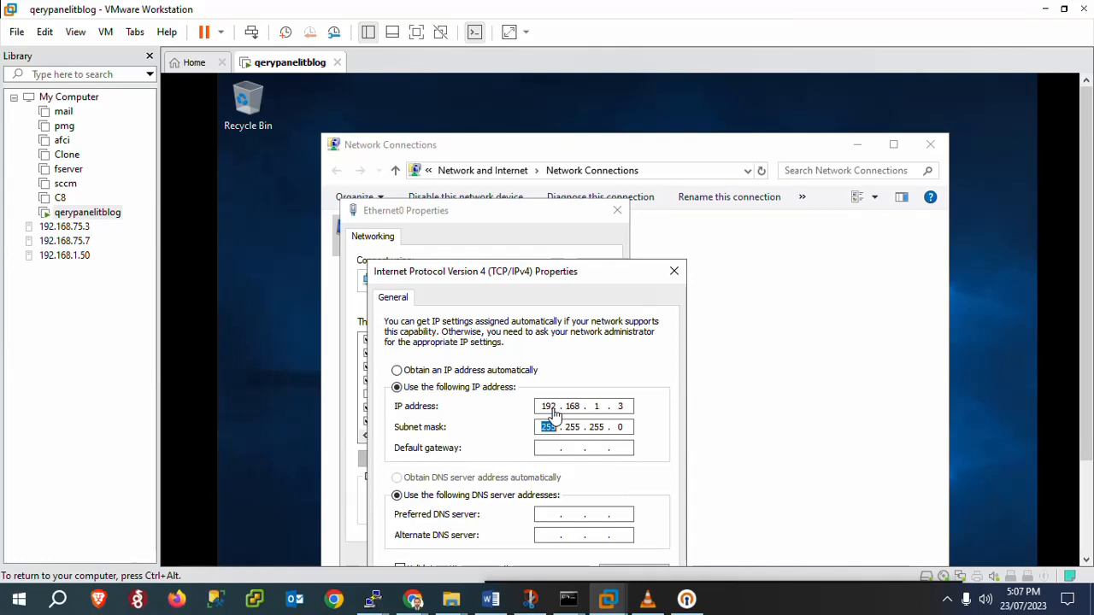
{"action": "key", "text": "Tab"}
{"action": "type", "text": "192 . 168 . "}
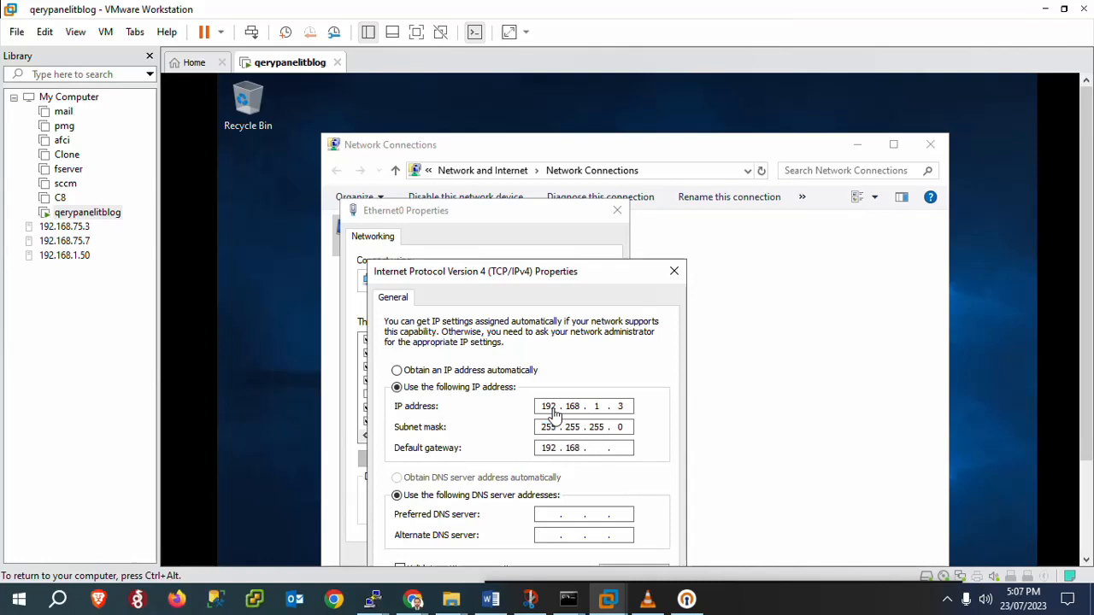
{"action": "type", "text": "1"}
{"action": "left_click_drag", "start_coordinate": [500, 271], "coordinate": [500, 186]}
{"action": "left_click", "coordinate": [578, 515]}
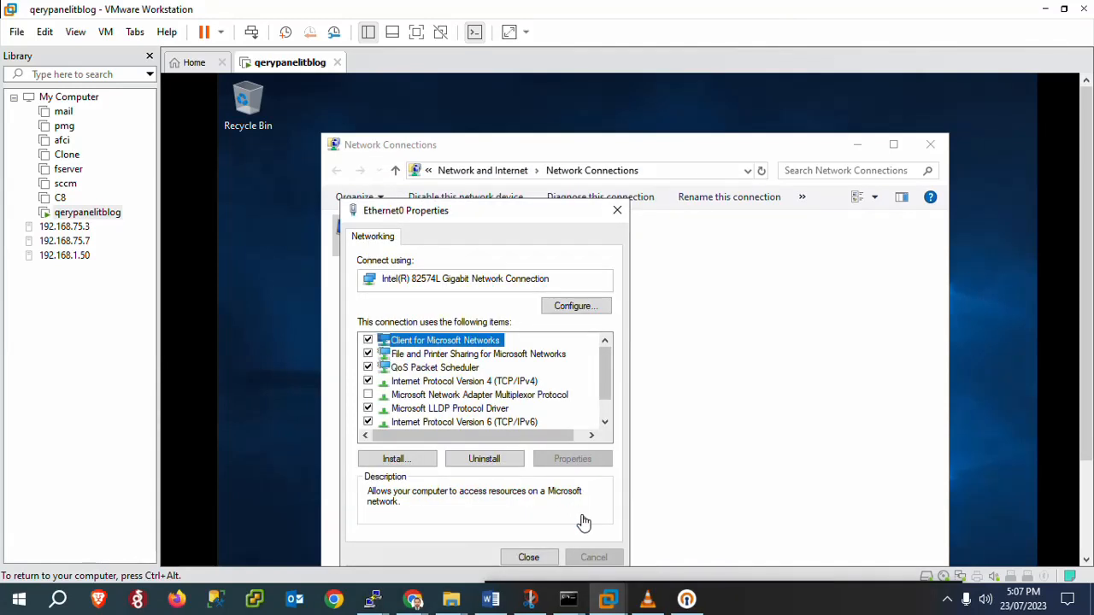
{"action": "left_click", "coordinate": [528, 560]}
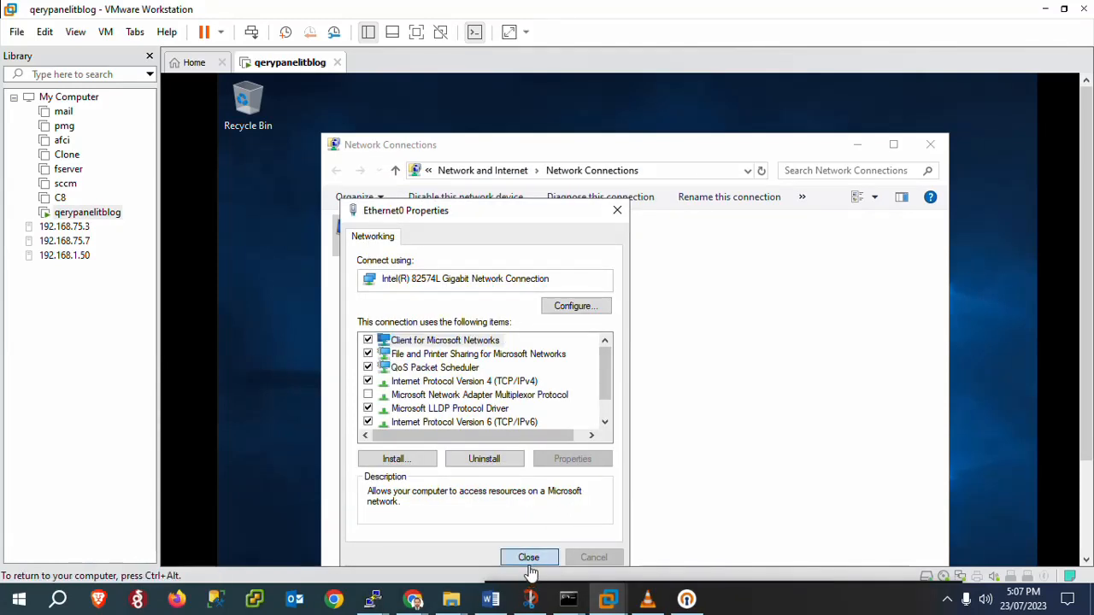
Step: Restart the server immediately from the Windows restart prompt to apply the changes
{"action": "left_click", "coordinate": [861, 146]}
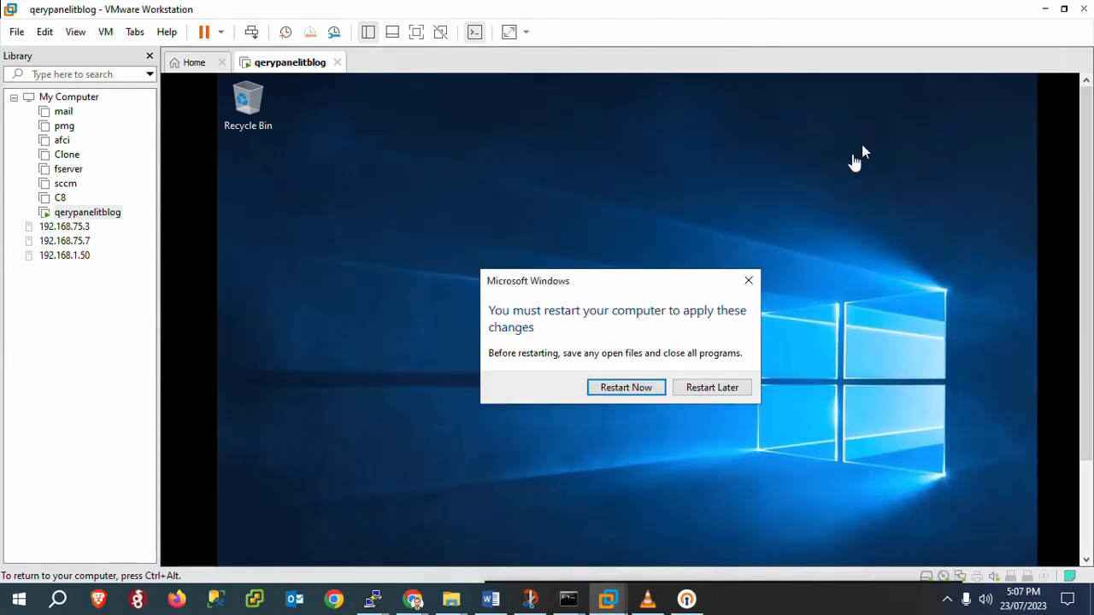
{"action": "left_click", "coordinate": [632, 391]}
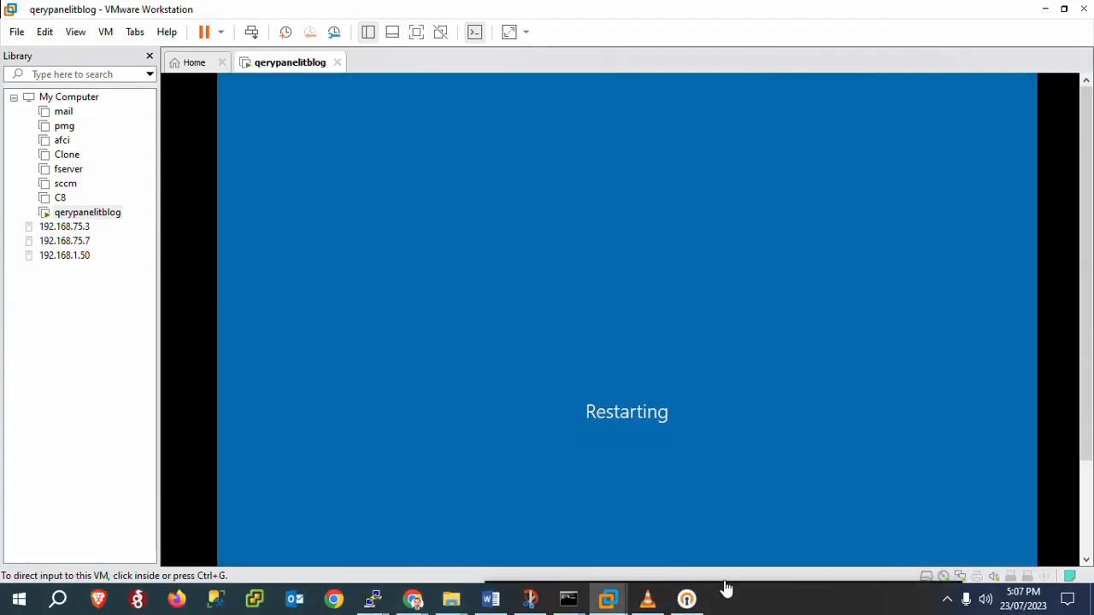
{"action": "left_click", "coordinate": [722, 557]}
{"action": "key", "text": "ctrl+alt"}
{"action": "mouse_move", "coordinate": [720, 581]}
{"action": "left_click_drag", "start_coordinate": [682, 518], "coordinate": [676, 528]}
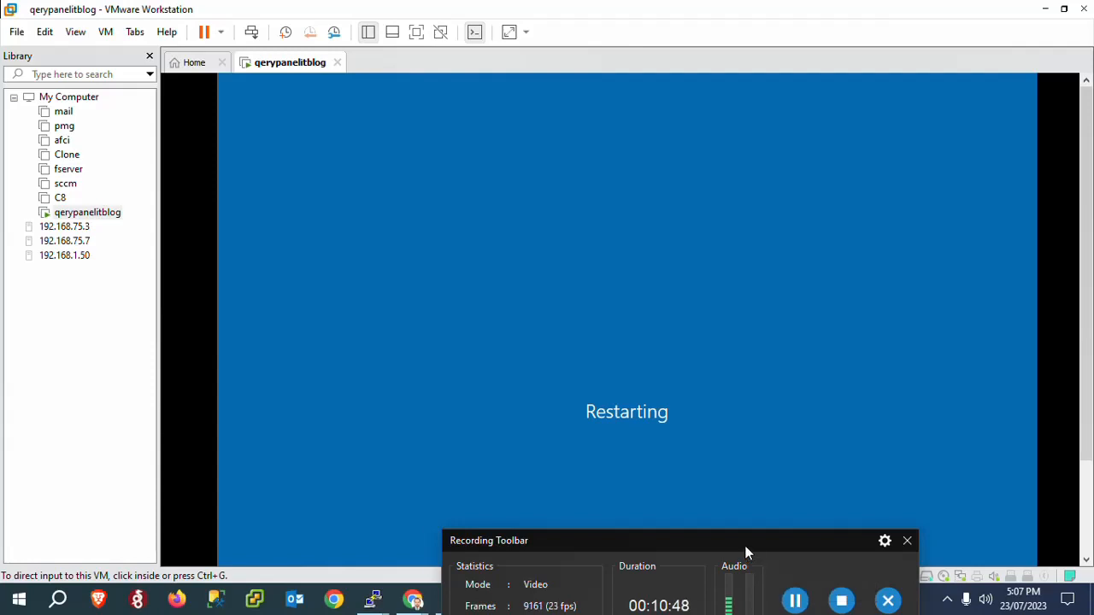
{"action": "left_click_drag", "start_coordinate": [744, 545], "coordinate": [724, 552]}
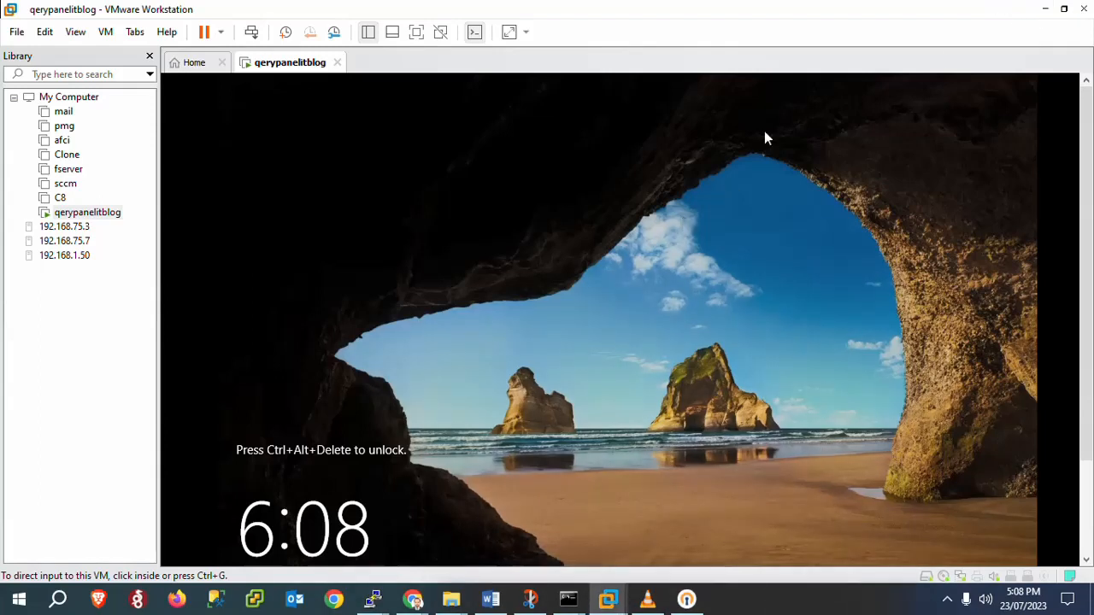
Step: Connect with mstsc to 192.168.1.3, accepting the untrusted certificate warning
{"action": "left_click", "coordinate": [1044, 9]}
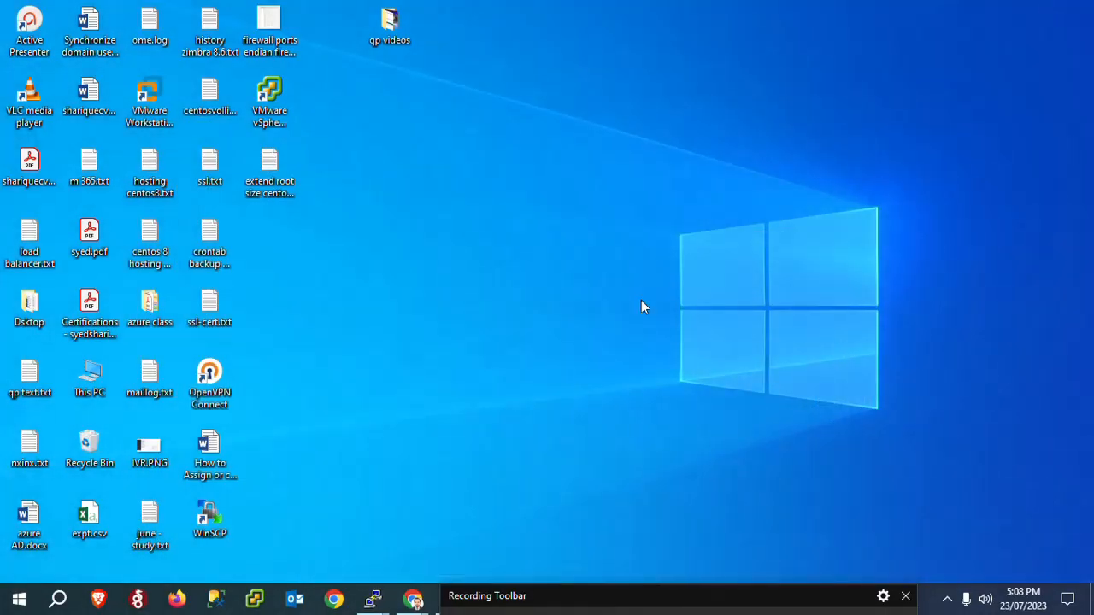
{"action": "key", "text": "super+r"}
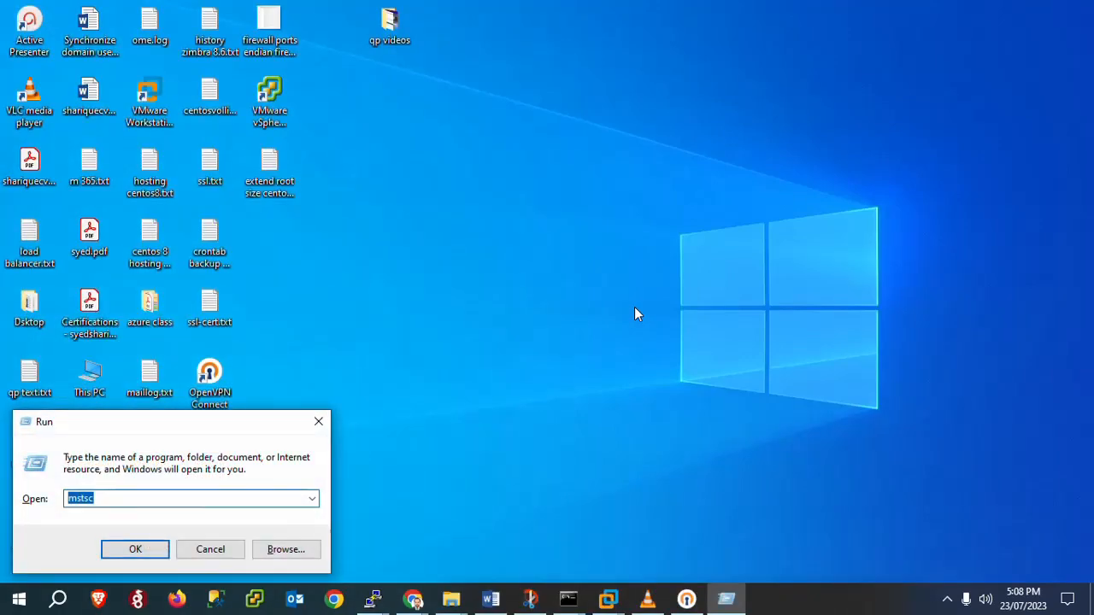
{"action": "key", "text": "Return"}
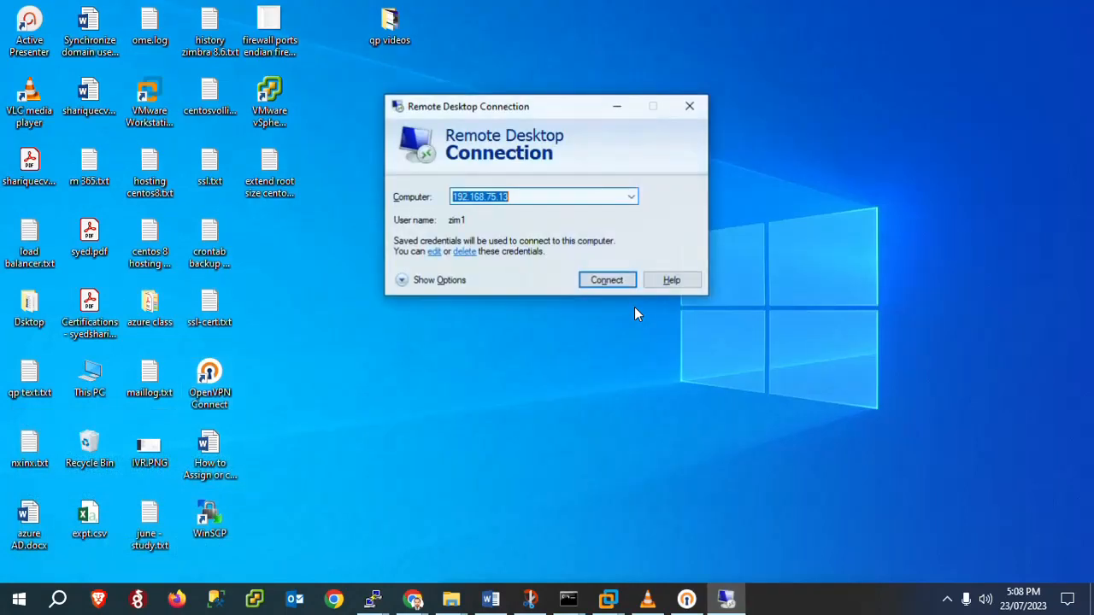
{"action": "key", "text": "Right"}
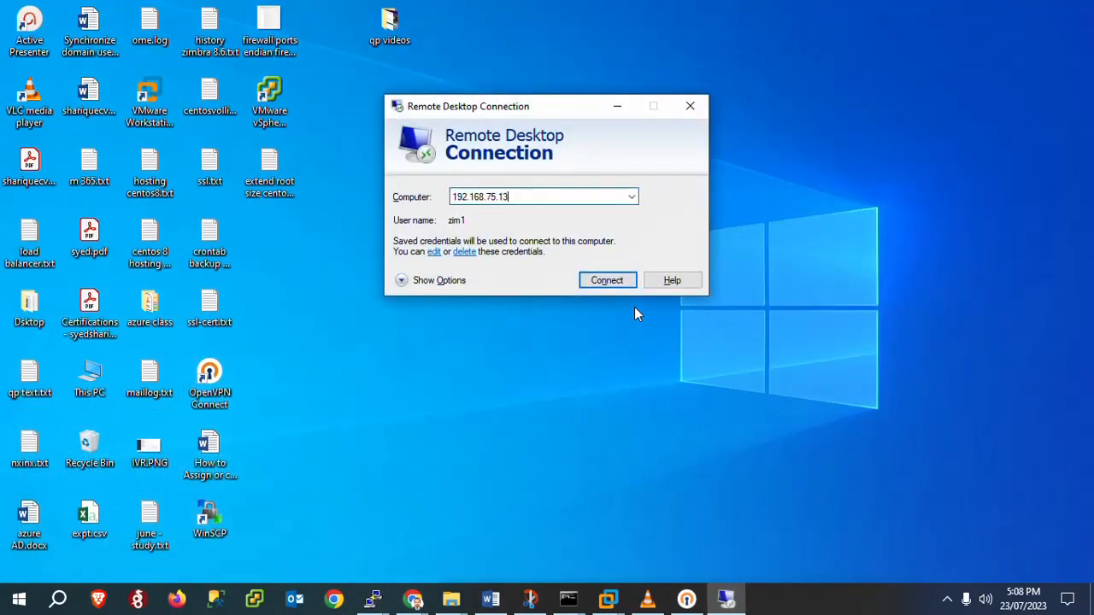
{"action": "key", "text": "BackSpace"}
{"action": "key", "text": "BackSpace"}
{"action": "key", "text": "BackSpace"}
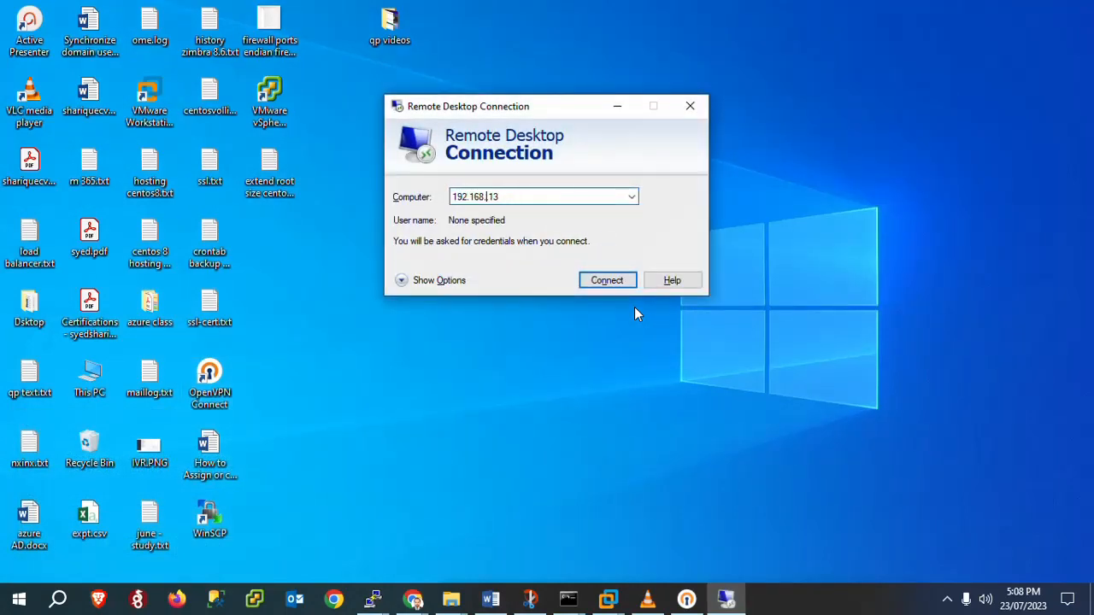
{"action": "type", "text": "1"}
{"action": "key", "text": "Delete"}
{"action": "left_click", "coordinate": [605, 282]}
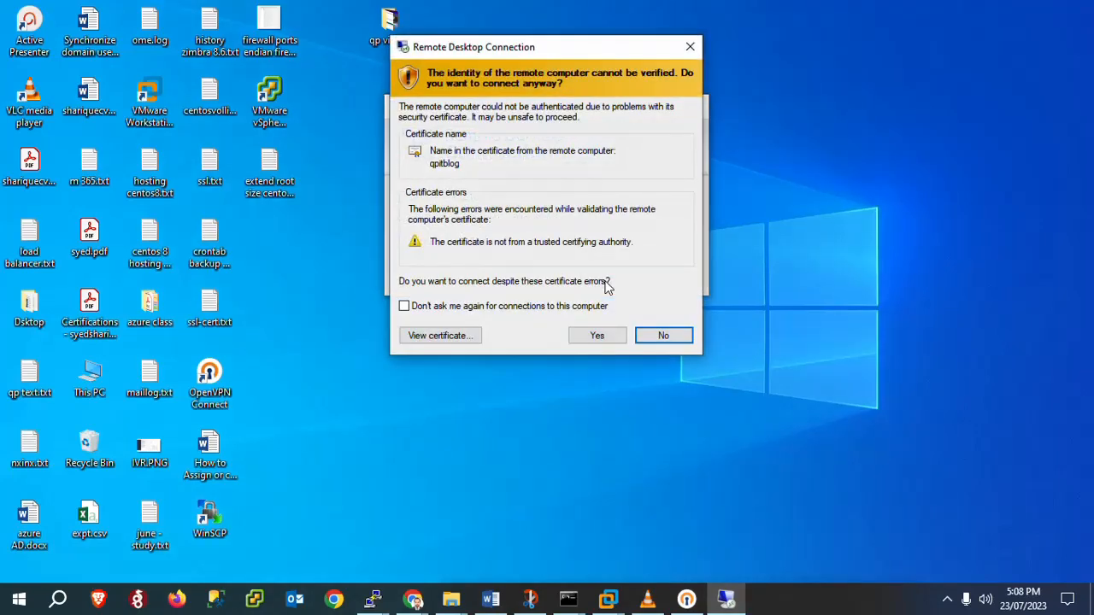
{"action": "left_click", "coordinate": [587, 335]}
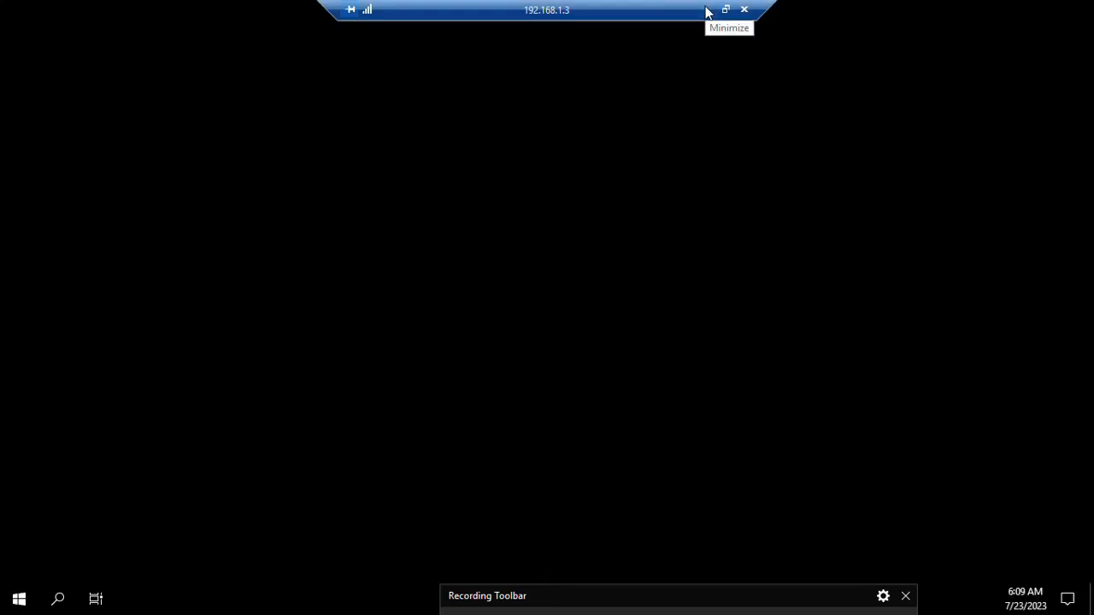
Step: Restore the full-screen remote session and close Server Manager's Windows Admin Center pop-up
{"action": "left_click", "coordinate": [706, 12]}
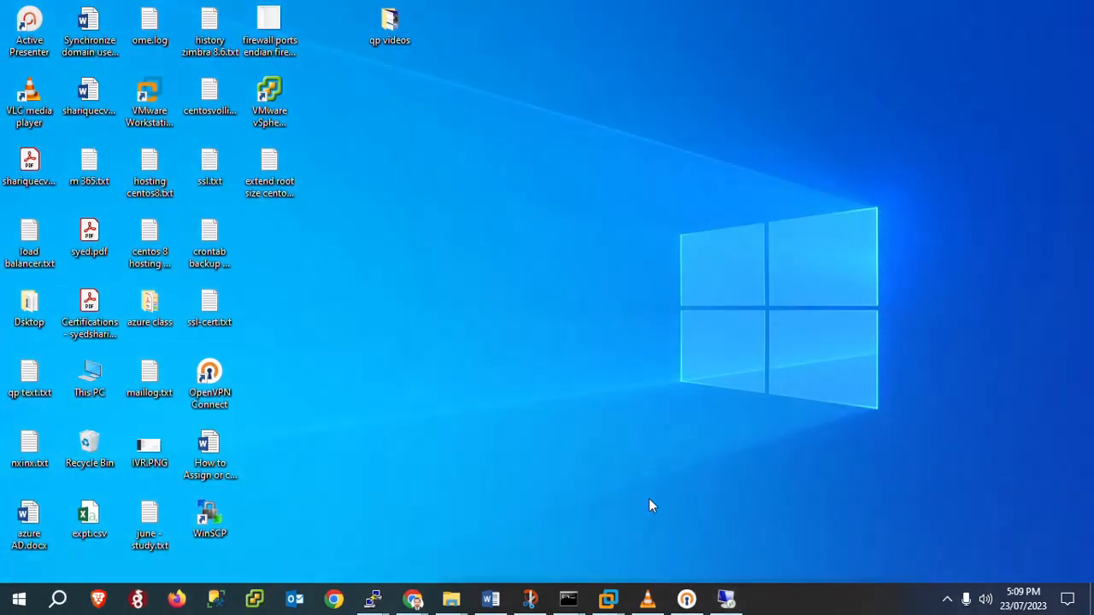
{"action": "left_click", "coordinate": [738, 601]}
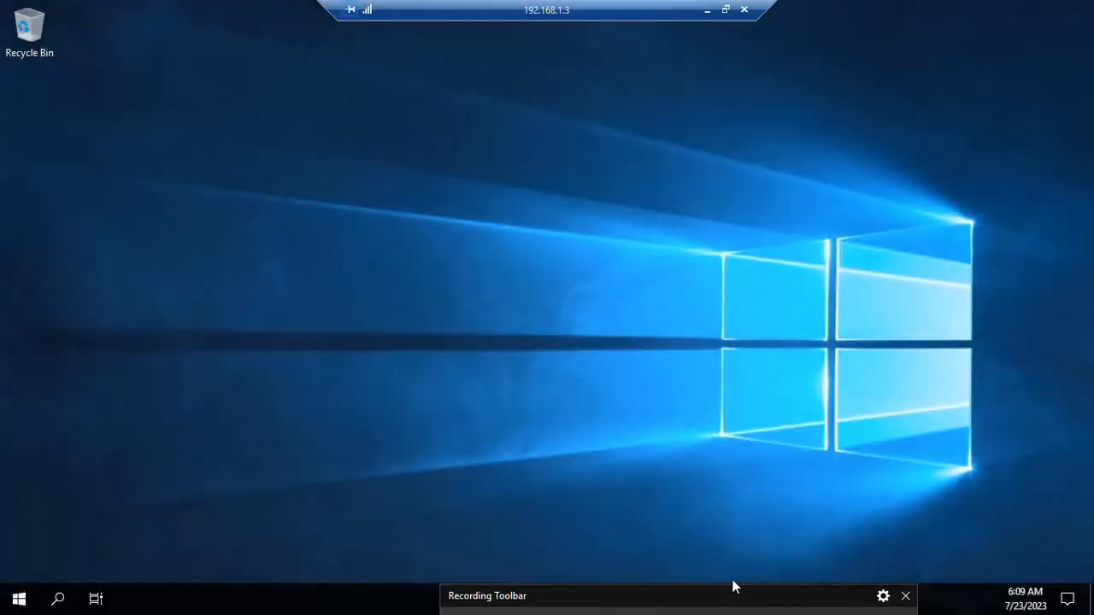
{"action": "left_click_drag", "start_coordinate": [708, 601], "coordinate": [700, 527]}
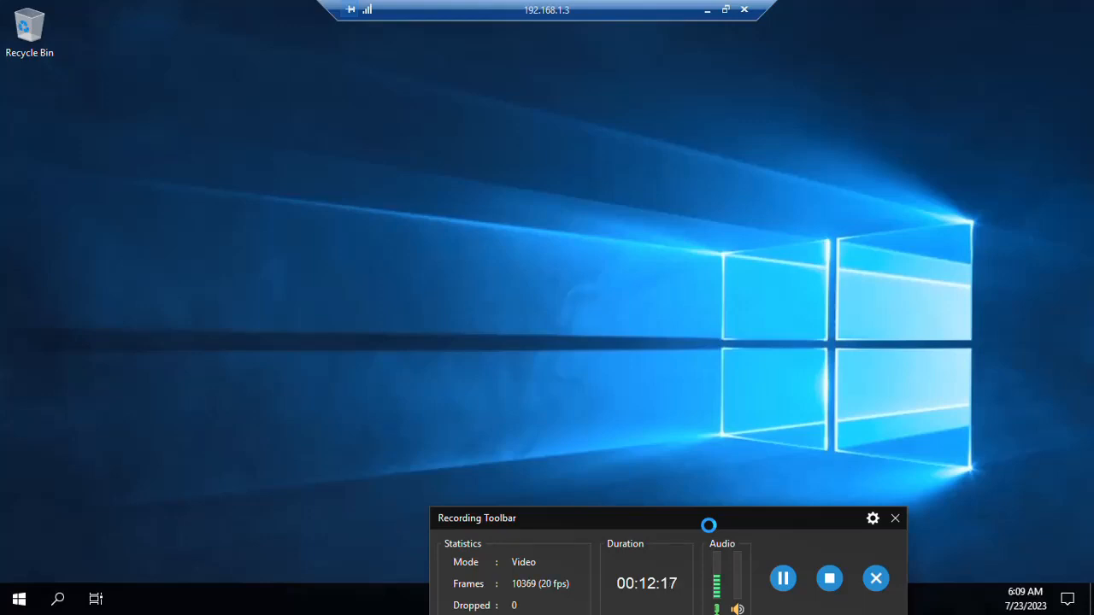
{"action": "left_click_drag", "start_coordinate": [708, 525], "coordinate": [706, 546]}
{"action": "left_click", "coordinate": [782, 600]}
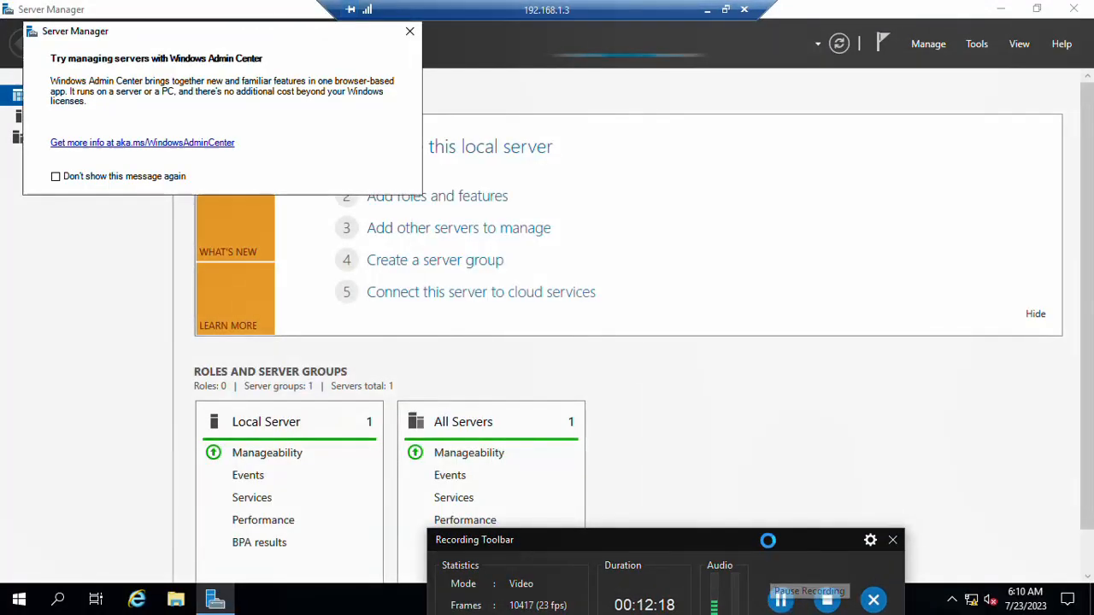
{"action": "left_click_drag", "start_coordinate": [767, 540], "coordinate": [770, 606]}
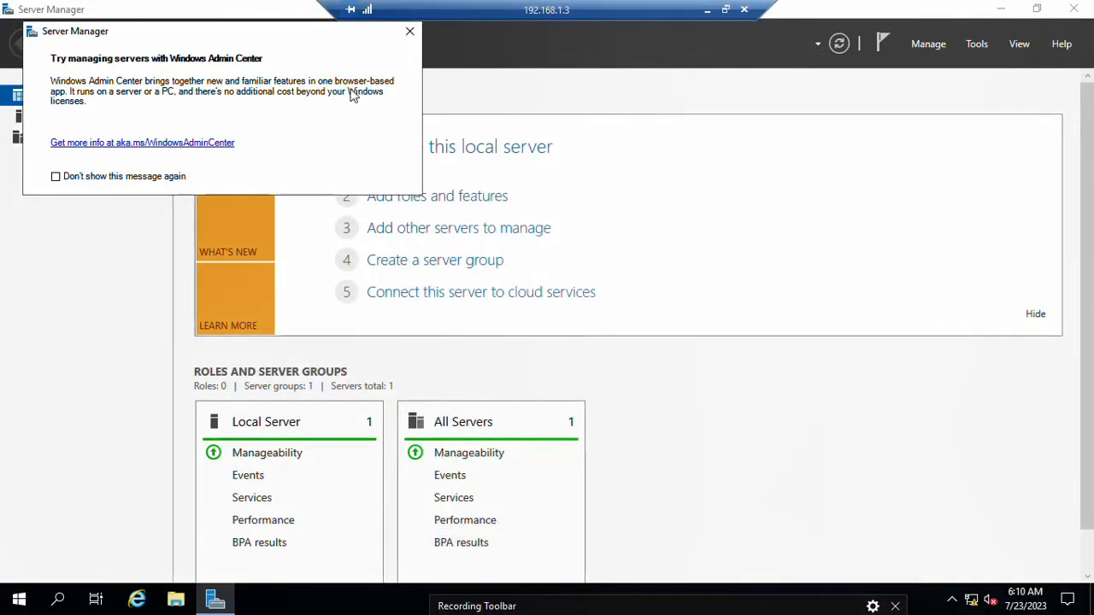
{"action": "left_click", "coordinate": [410, 32]}
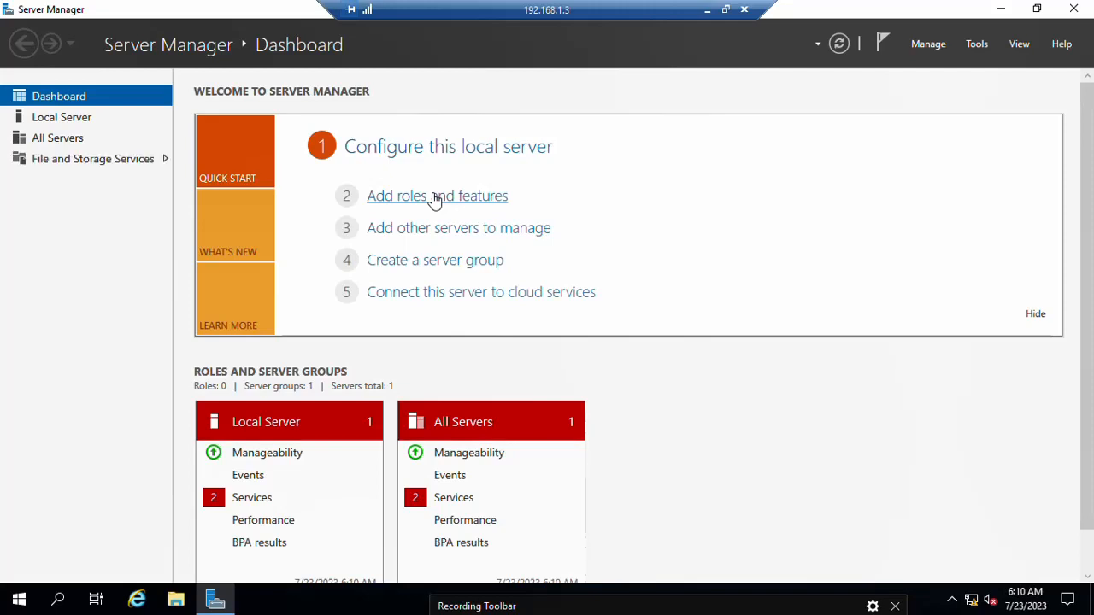
Step: Launch Add Roles and Features, choosing role-based installation on qpitblog, up to Server Roles
{"action": "left_click", "coordinate": [434, 198]}
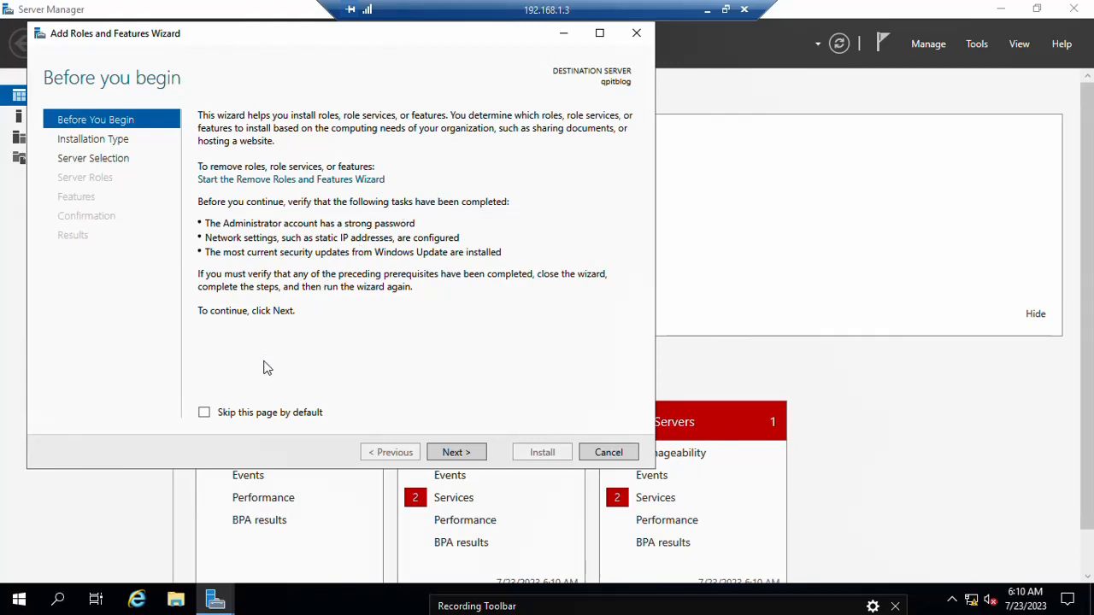
{"action": "left_click", "coordinate": [455, 452]}
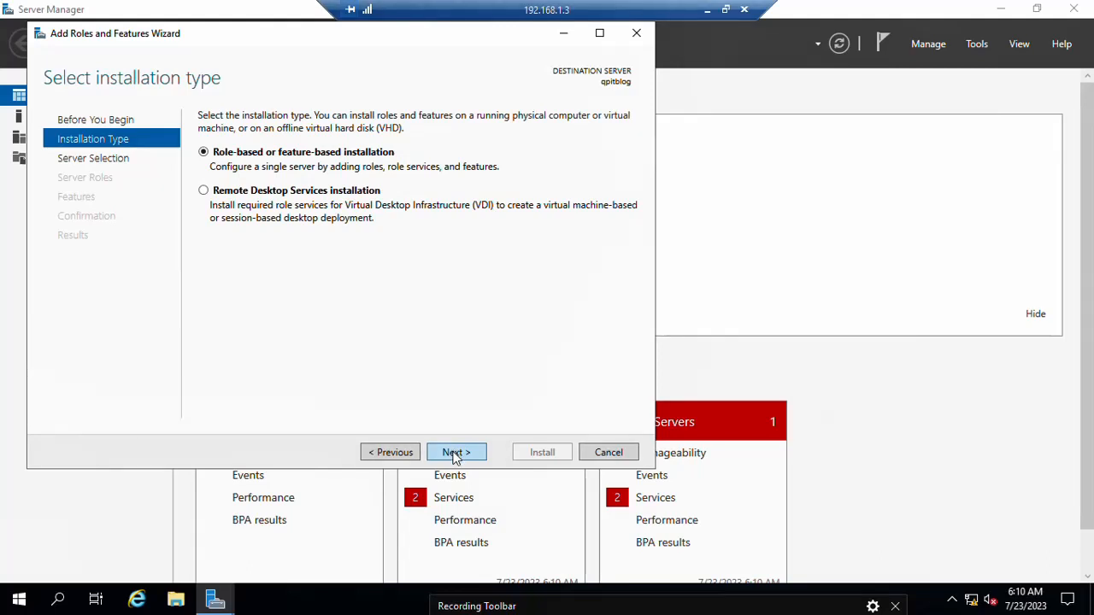
{"action": "left_click", "coordinate": [456, 457]}
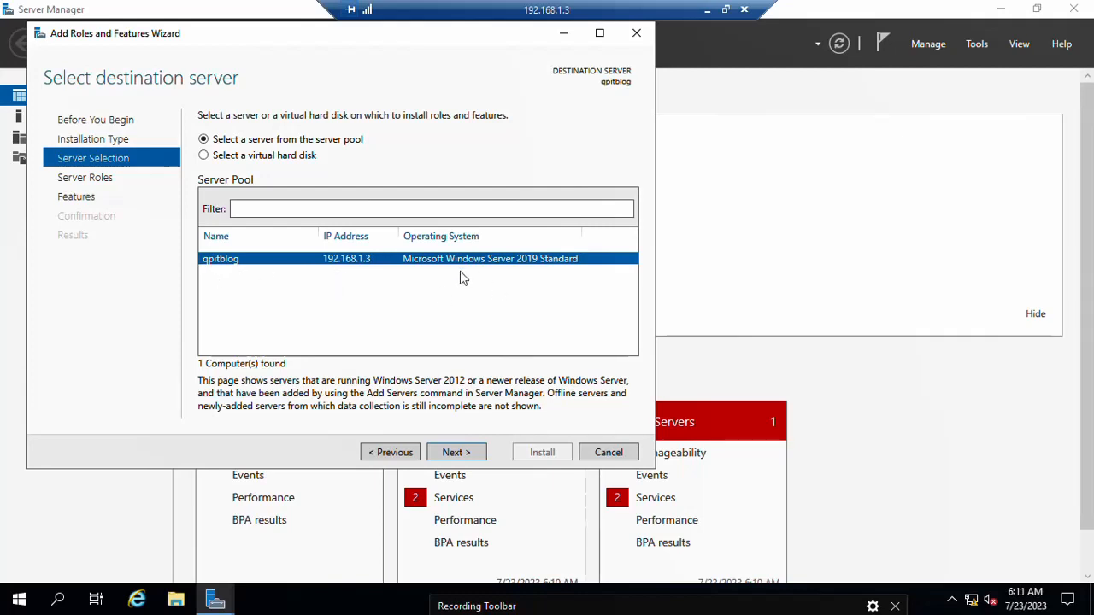
{"action": "left_click", "coordinate": [466, 457]}
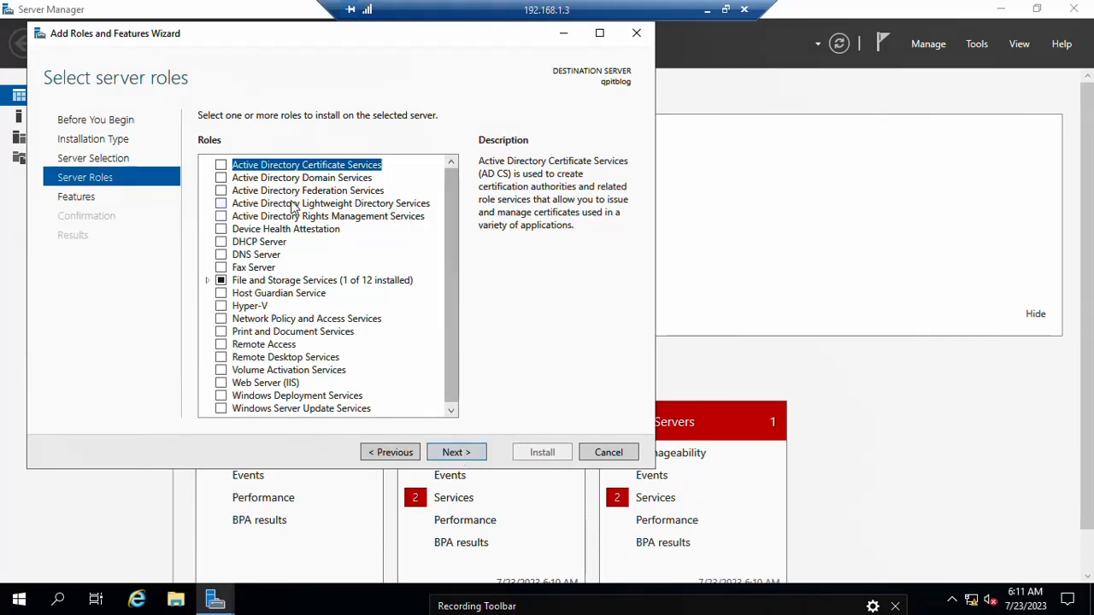
Step: Tick Active Directory Domain Services, DHCP Server and DNS Server, accepting each role's required features
{"action": "left_click", "coordinate": [221, 178]}
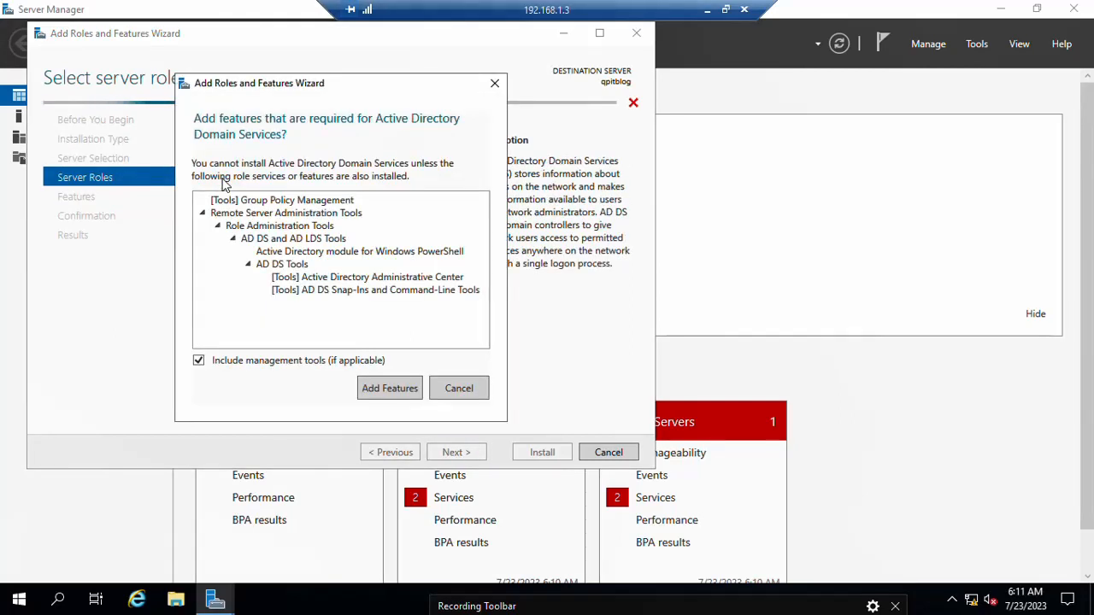
{"action": "left_click", "coordinate": [366, 392]}
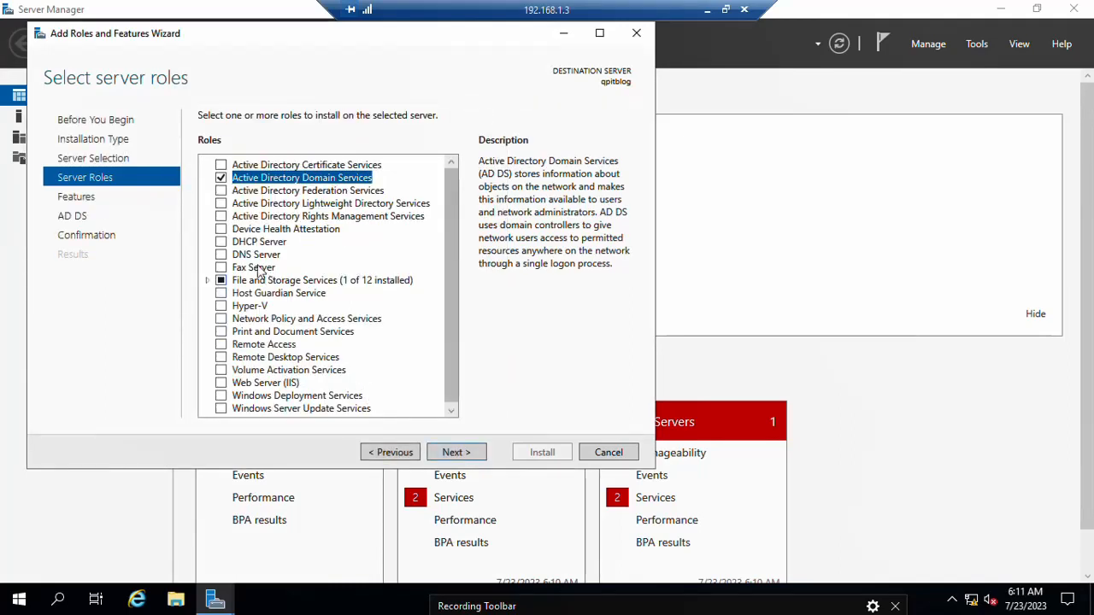
{"action": "left_click", "coordinate": [221, 242]}
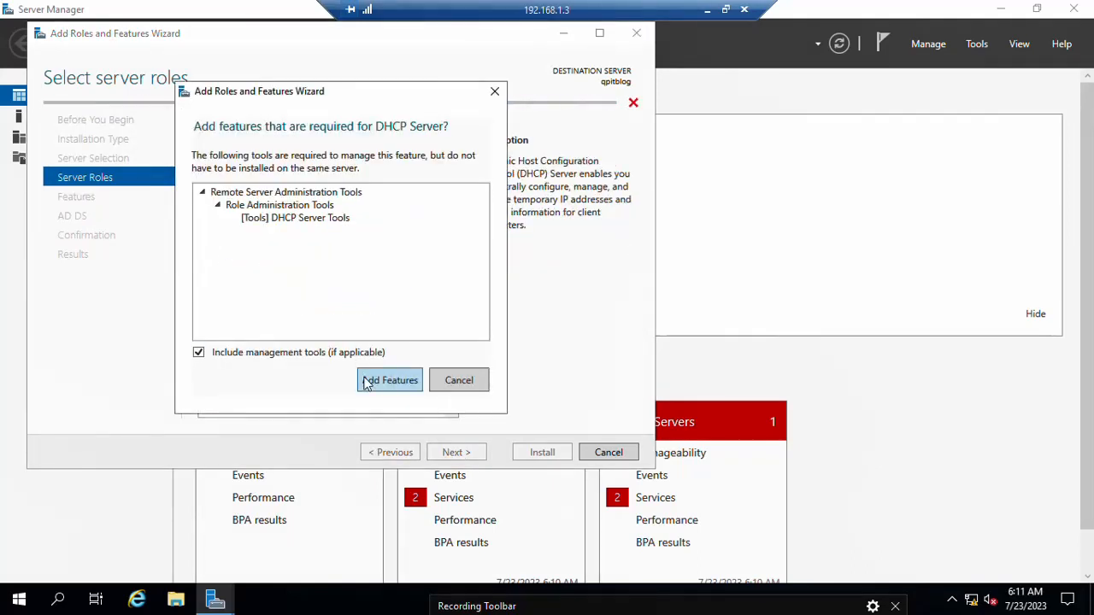
{"action": "left_click", "coordinate": [389, 380]}
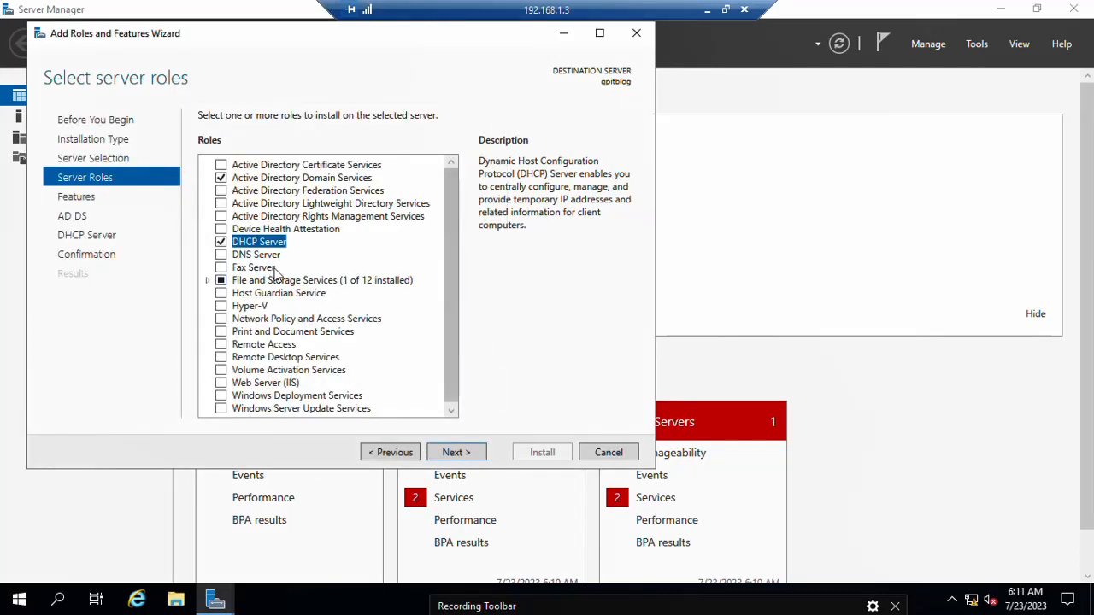
{"action": "left_click", "coordinate": [221, 255]}
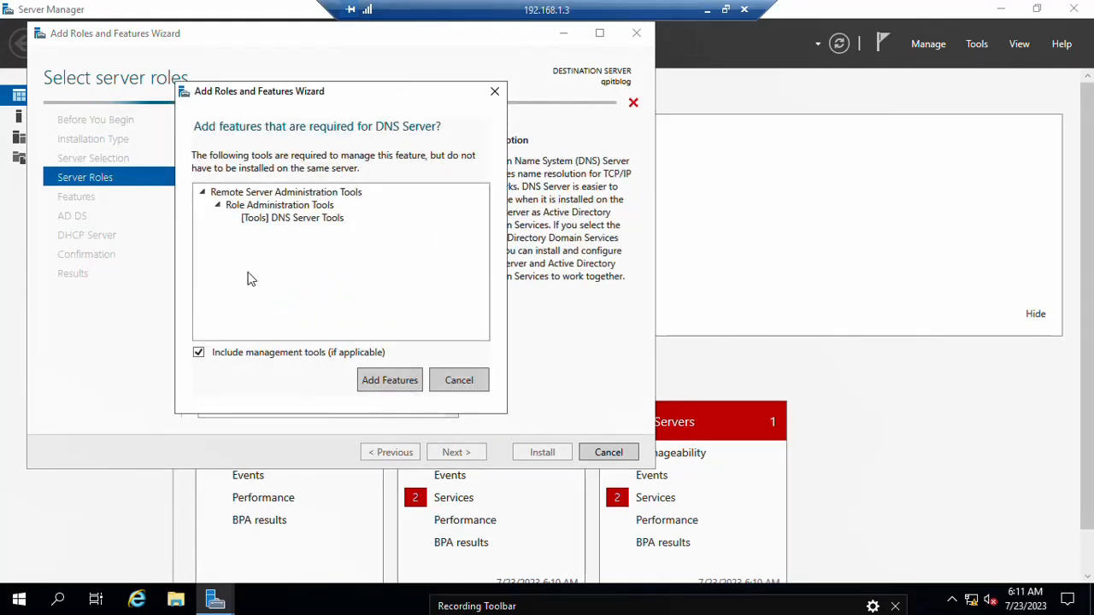
{"action": "left_click", "coordinate": [384, 384]}
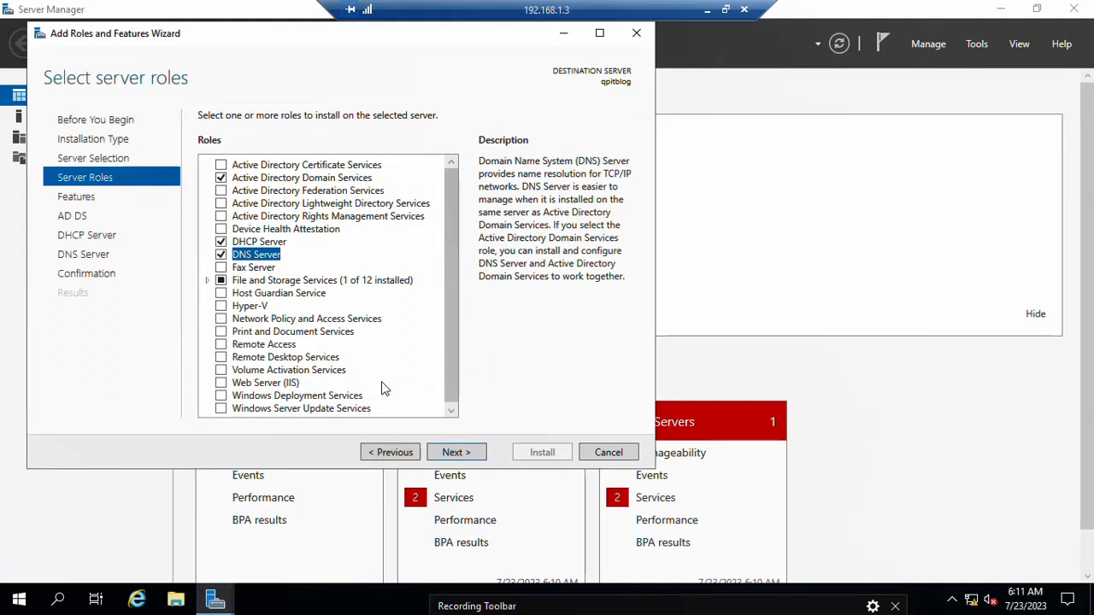
{"action": "left_click_drag", "start_coordinate": [453, 361], "coordinate": [453, 374]}
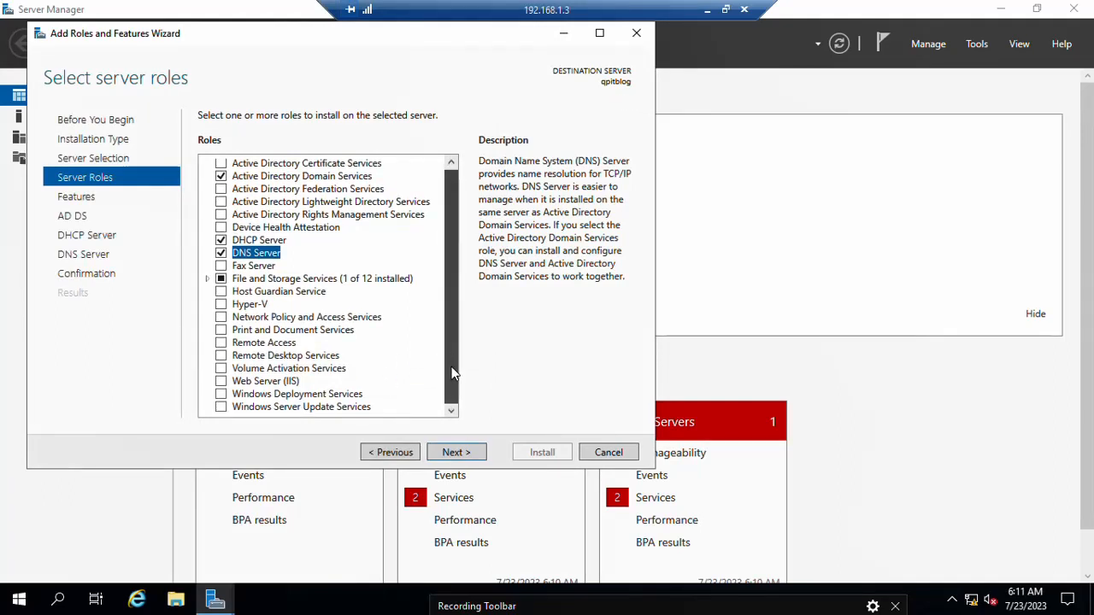
{"action": "left_click_drag", "start_coordinate": [453, 373], "coordinate": [455, 320]}
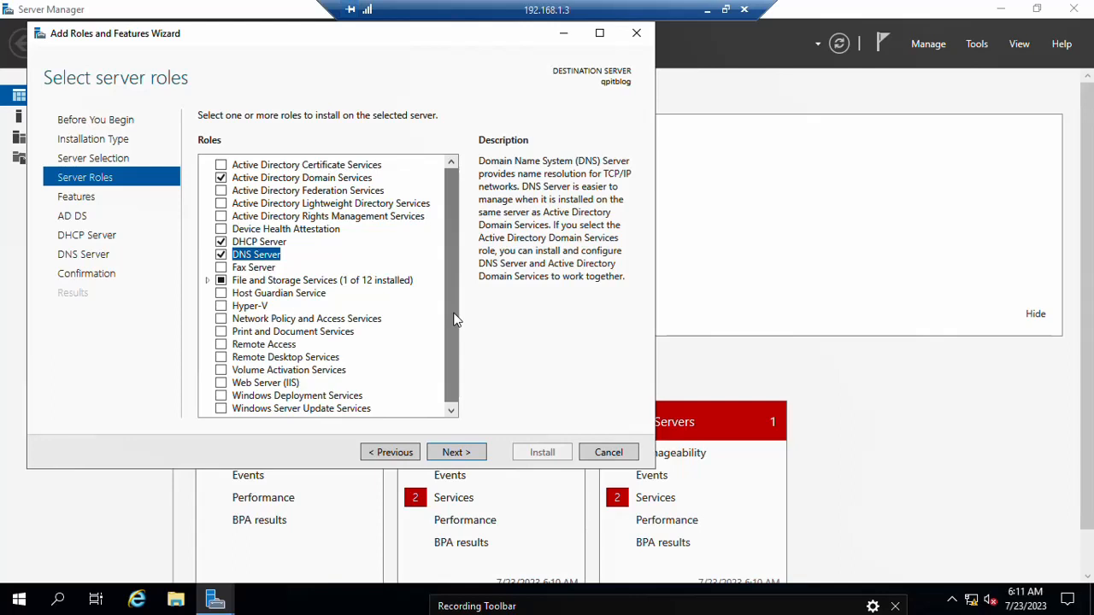
Step: Keep the default features and advance past the AD DS and DHCP information pages to Confirmation
{"action": "left_click", "coordinate": [458, 453]}
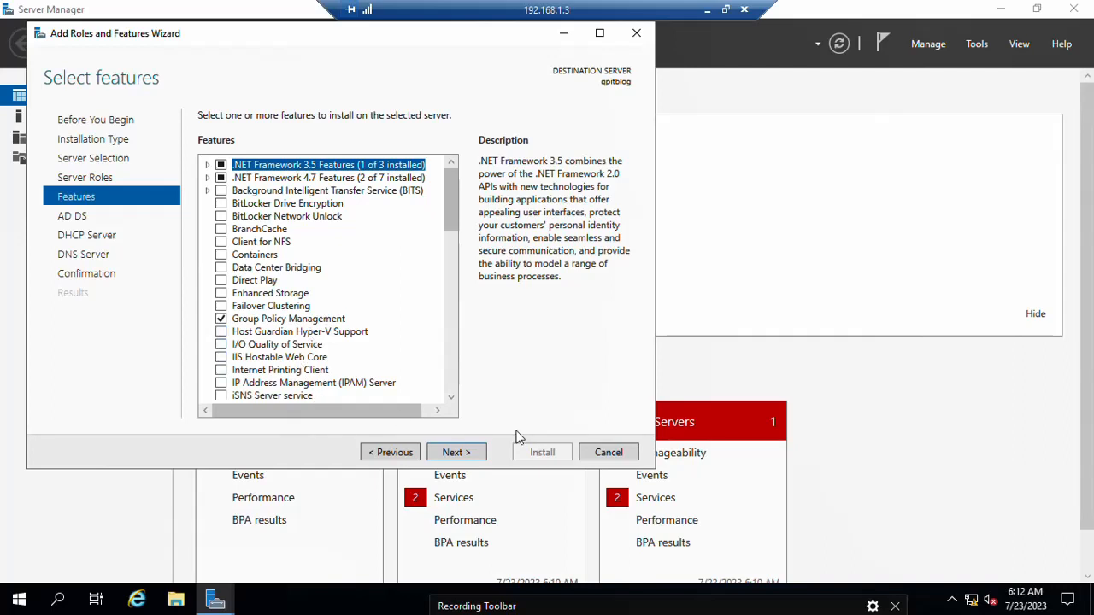
{"action": "left_click", "coordinate": [468, 454]}
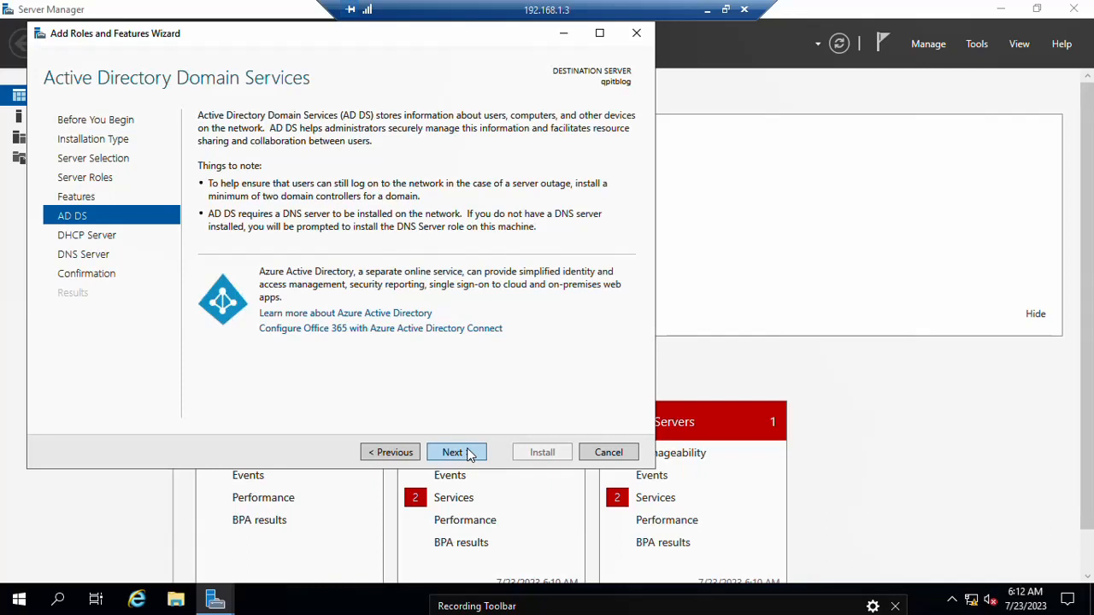
{"action": "left_click", "coordinate": [468, 454]}
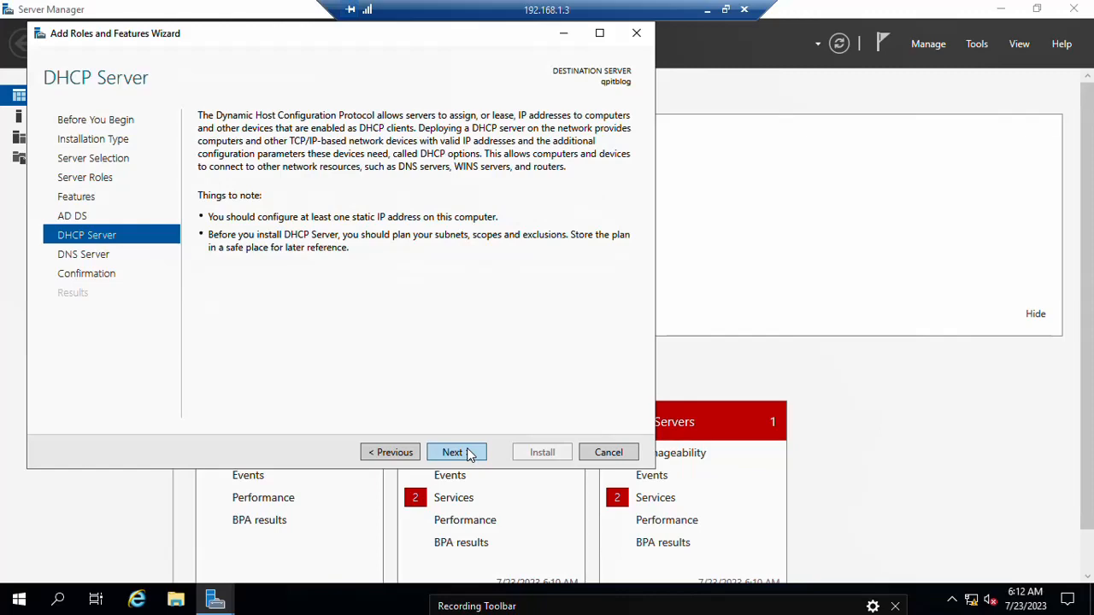
{"action": "left_click", "coordinate": [468, 455]}
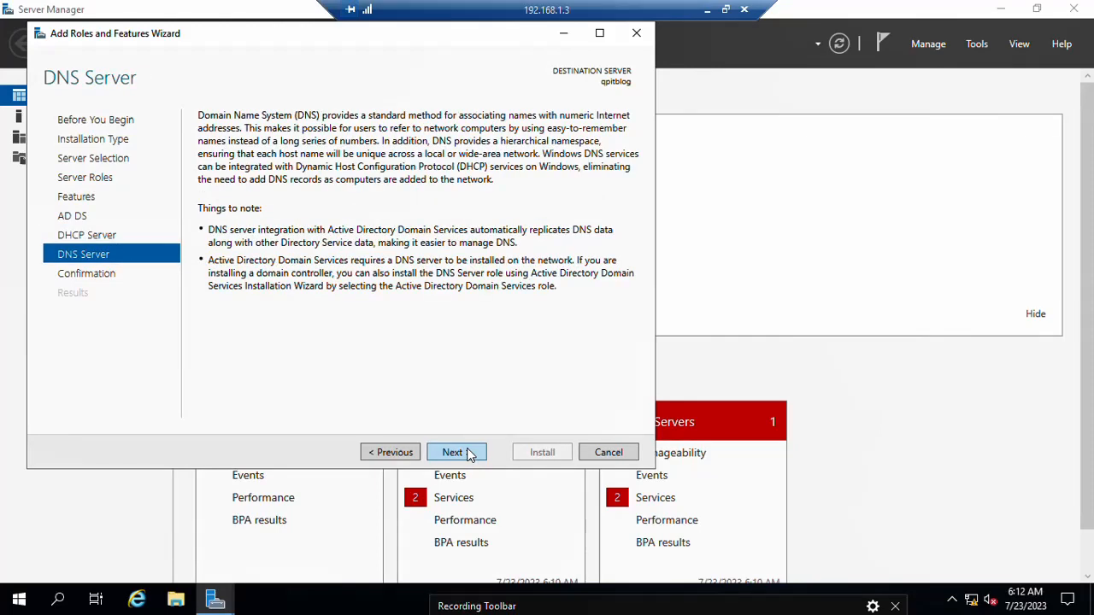
{"action": "left_click", "coordinate": [469, 455]}
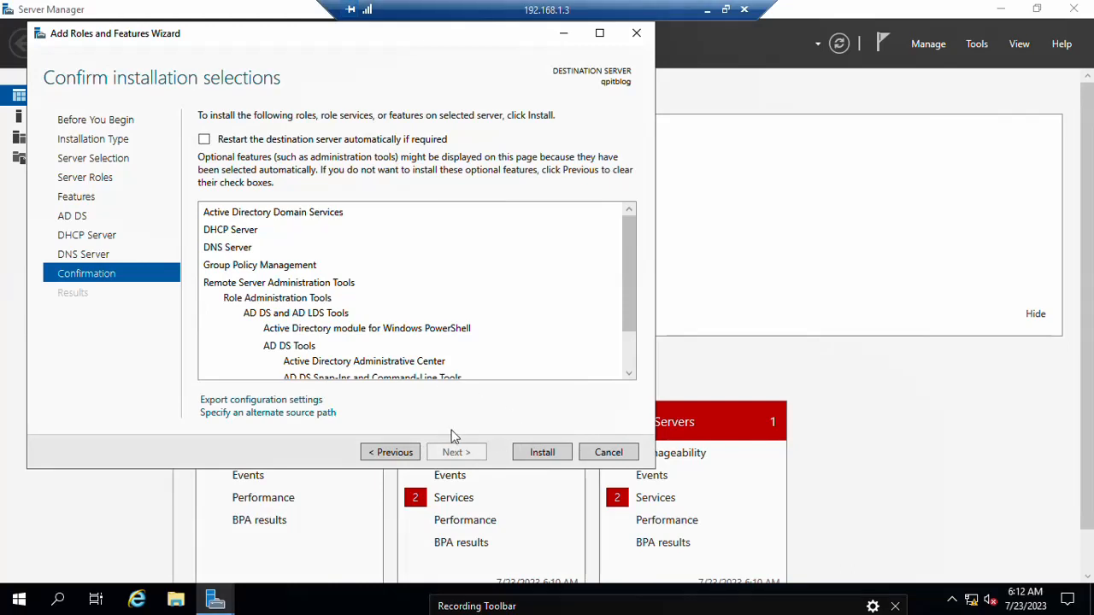
Step: Install the AD DS, DHCP Server and DNS Server roles on qpitblog and close the finished wizard
{"action": "left_click", "coordinate": [535, 455]}
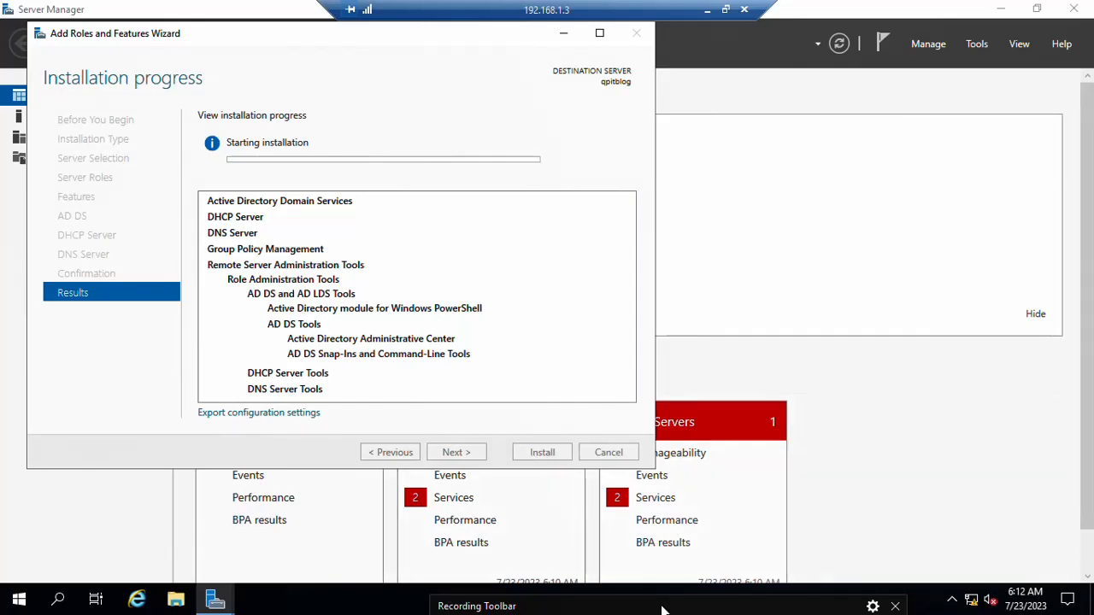
{"action": "left_click_drag", "start_coordinate": [663, 607], "coordinate": [497, 532]}
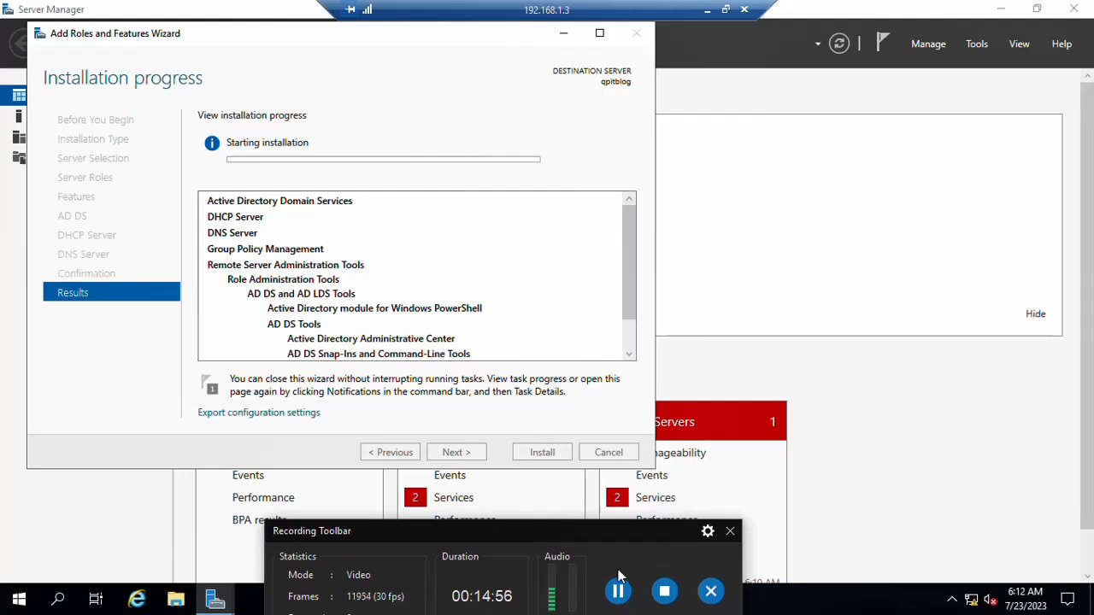
{"action": "left_click", "coordinate": [622, 598]}
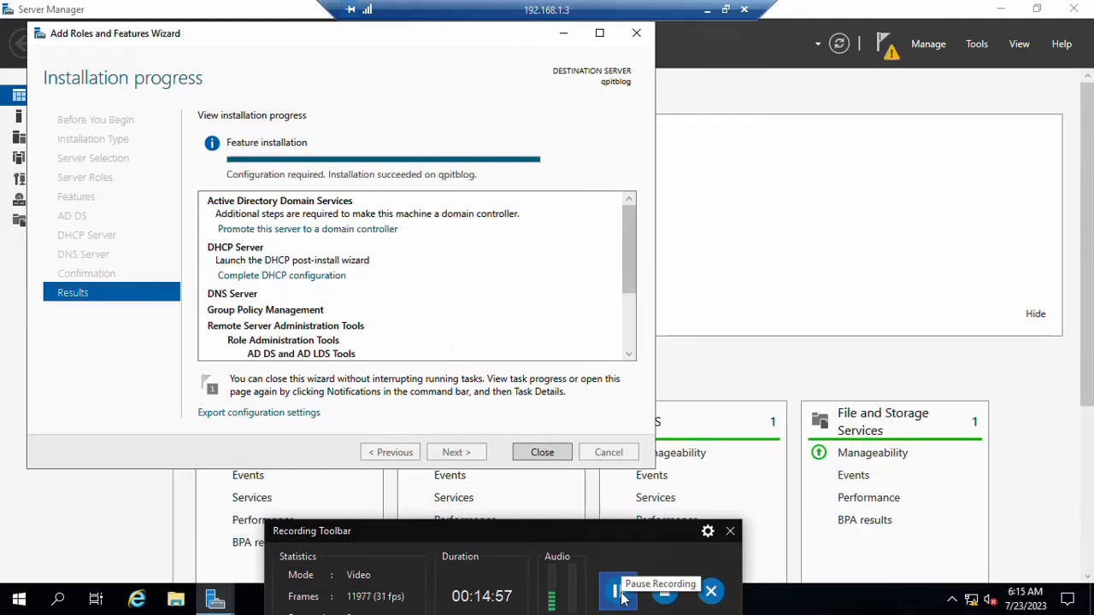
{"action": "left_click_drag", "start_coordinate": [599, 530], "coordinate": [624, 591]}
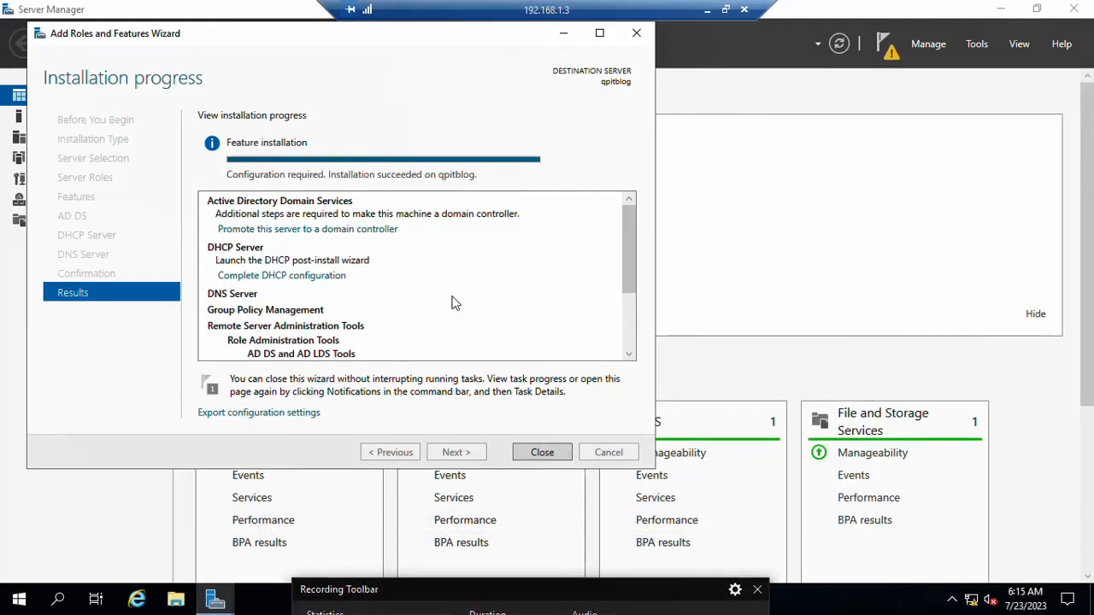
{"action": "left_click", "coordinate": [534, 459]}
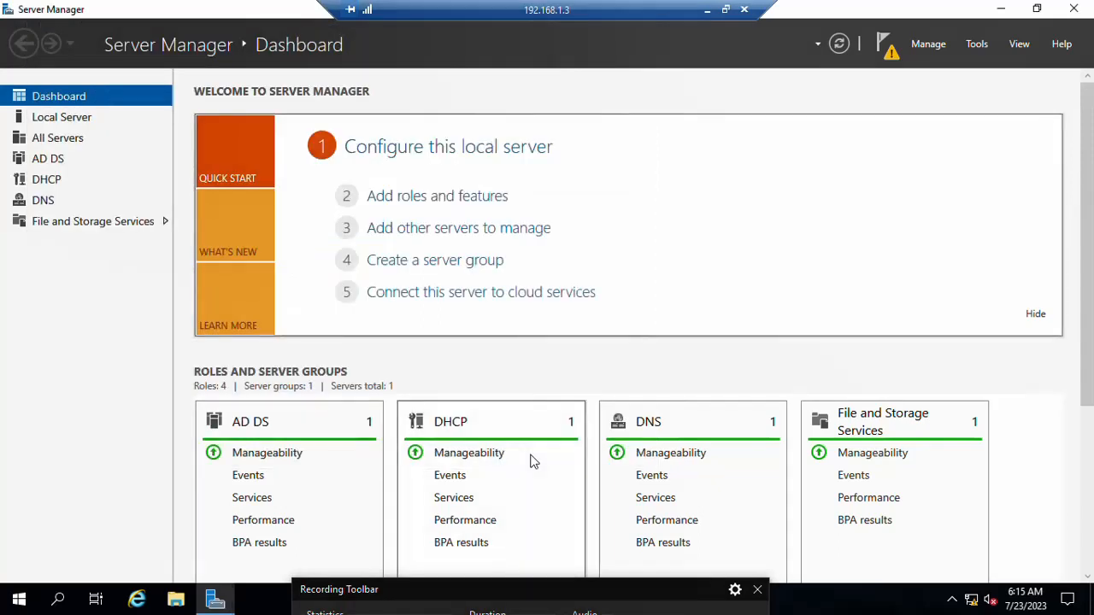
Step: From the notifications flag, choose 'Promote this server to a domain controller'
{"action": "left_click", "coordinate": [886, 66]}
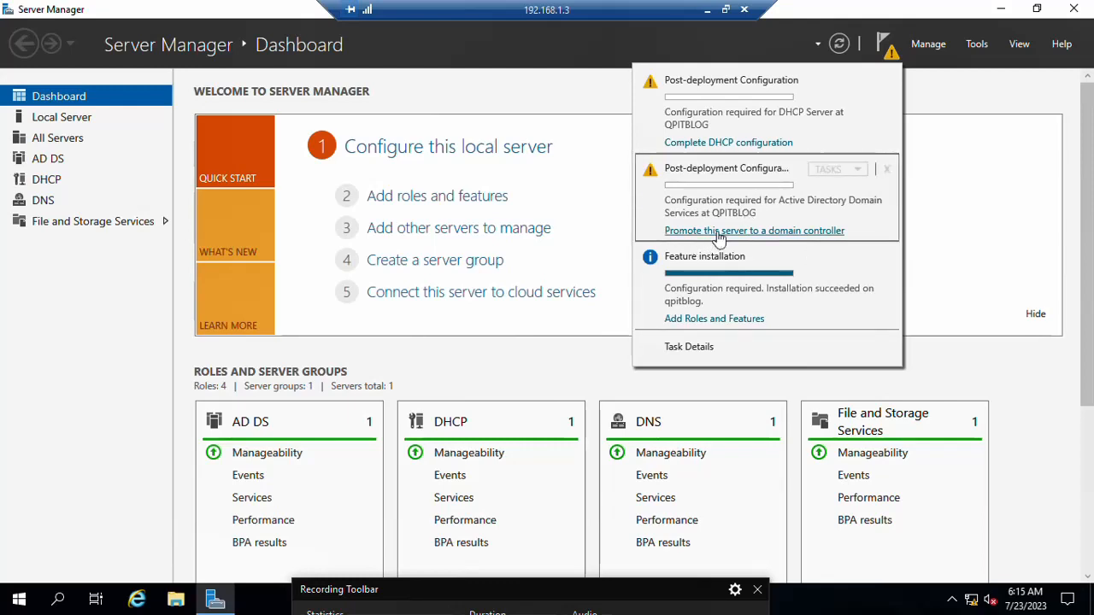
{"action": "left_click", "coordinate": [718, 231]}
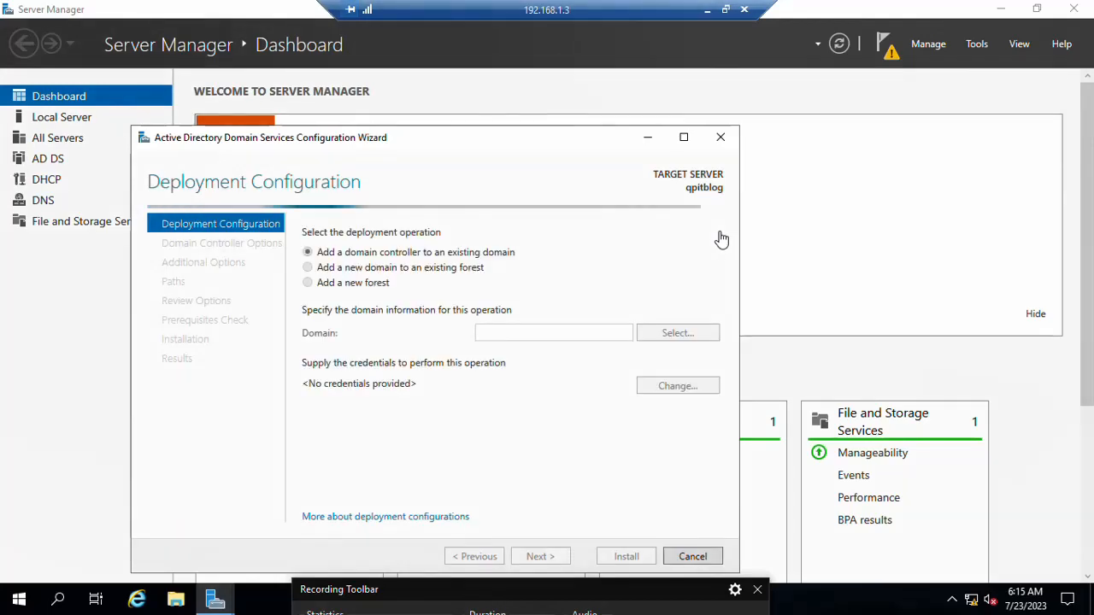
Step: Choose 'Add a new forest' with root domain name qp.local and continue to Domain Controller Options
{"action": "left_click_drag", "start_coordinate": [527, 145], "coordinate": [575, 111]}
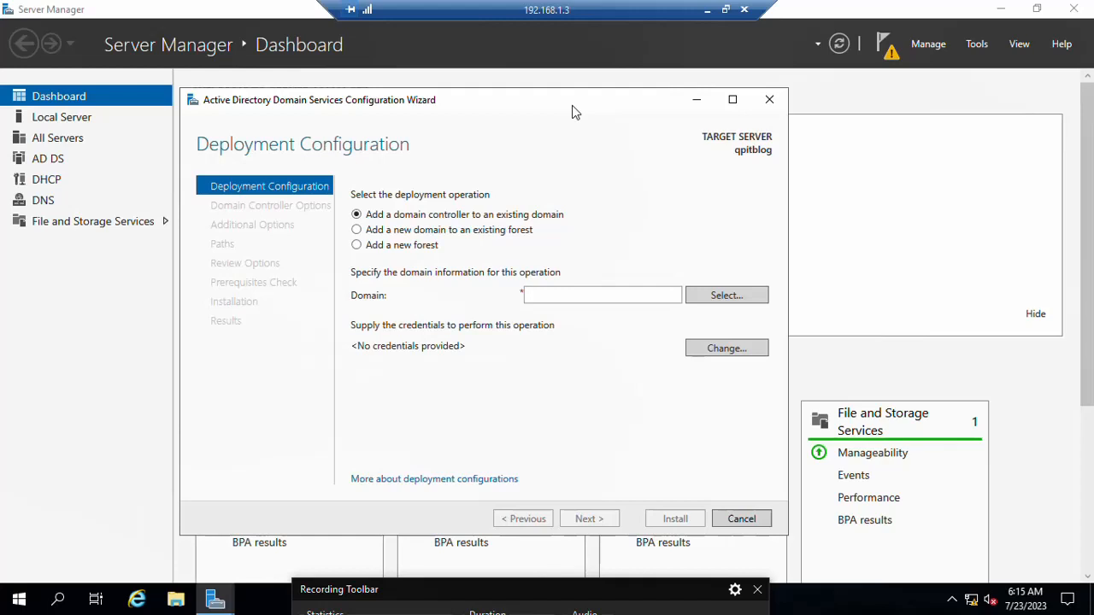
{"action": "left_click", "coordinate": [356, 245]}
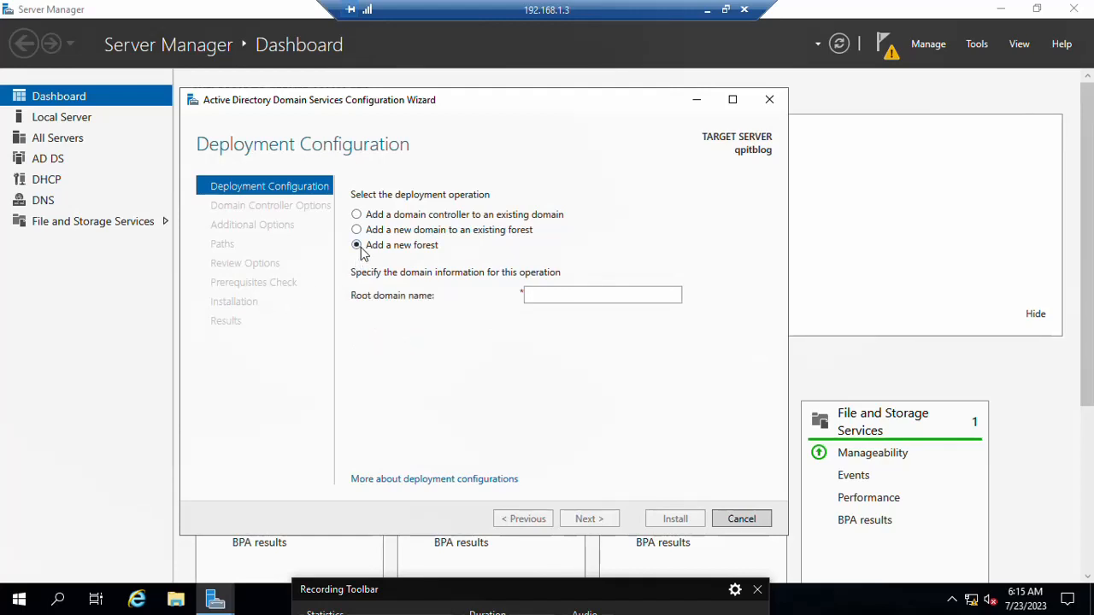
{"action": "left_click", "coordinate": [568, 296]}
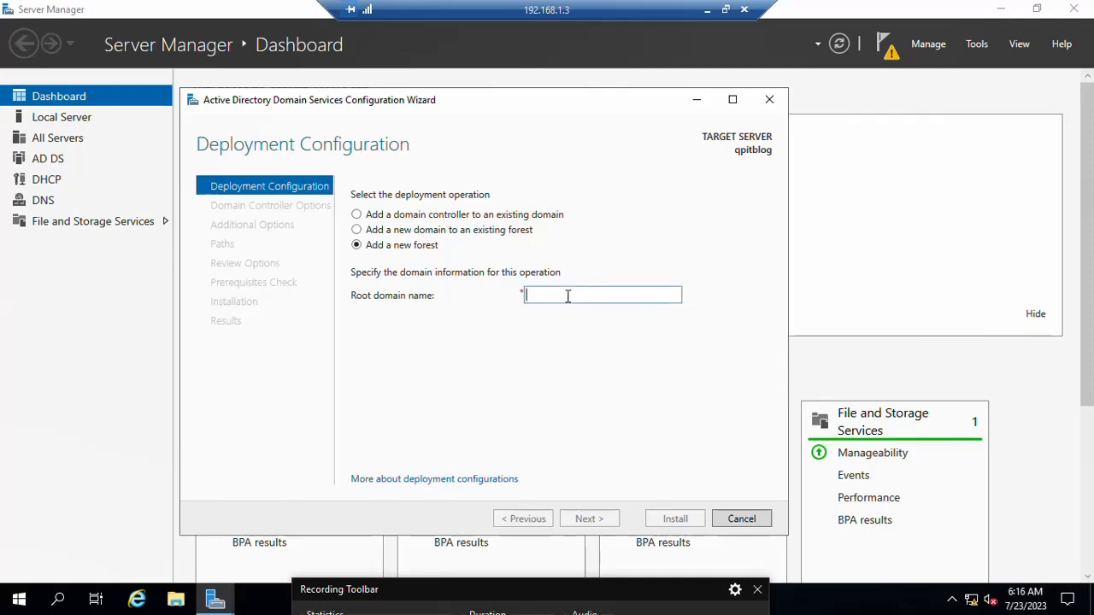
{"action": "type", "text": "q"}
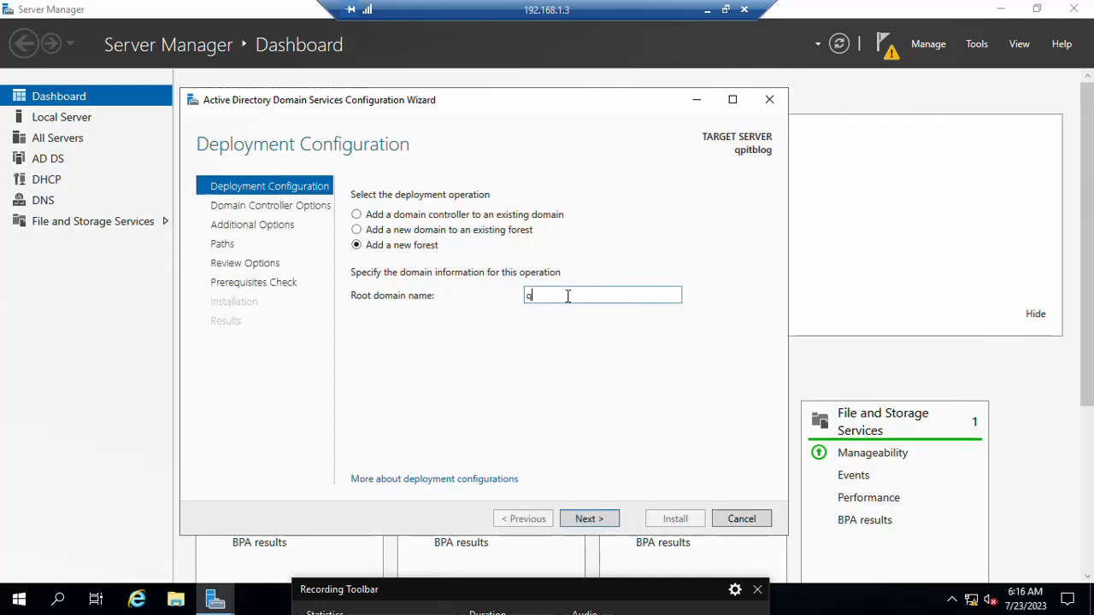
{"action": "type", "text": "p.local"}
{"action": "left_click", "coordinate": [601, 522]}
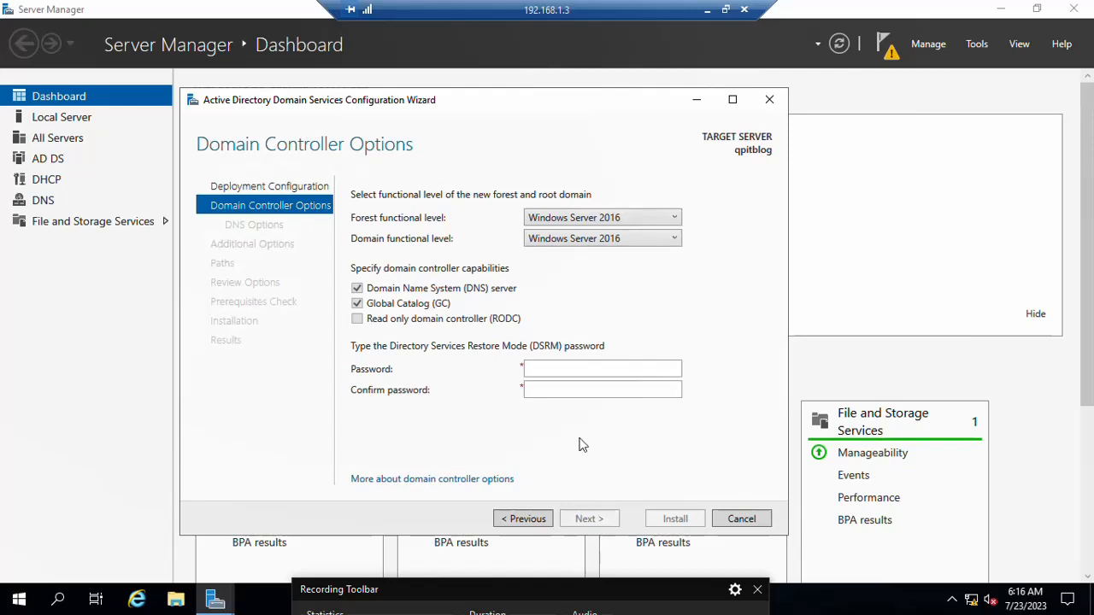
Step: Enter and confirm the Directory Services Restore Mode password, then continue to DNS Options
{"action": "left_click", "coordinate": [545, 374]}
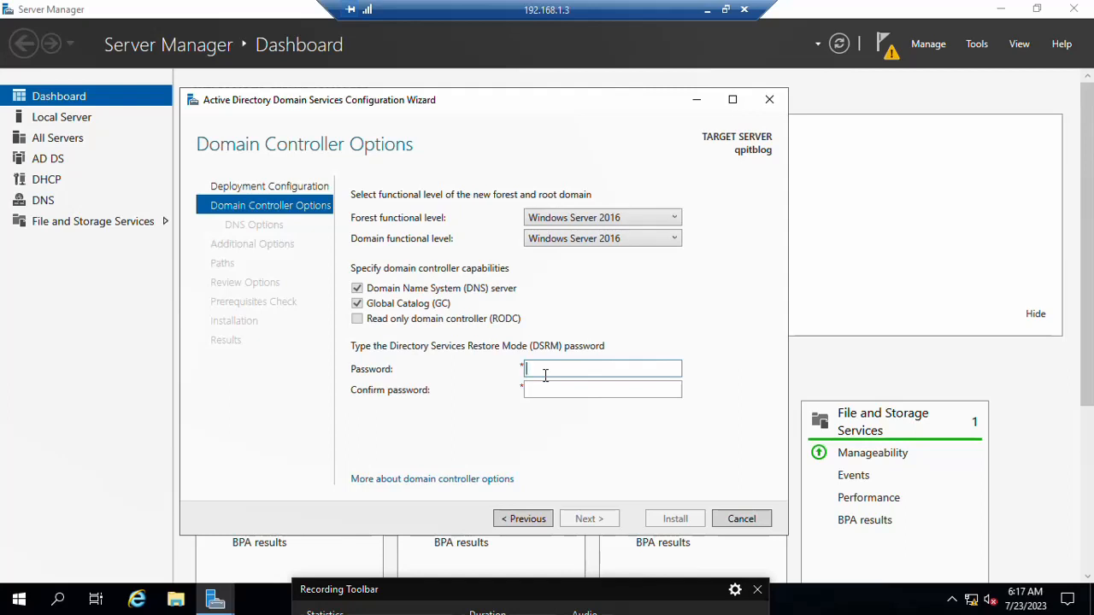
{"action": "type", "text": "•••••••••"}
{"action": "key", "text": "Tab"}
{"action": "type", "text": "••••••"}
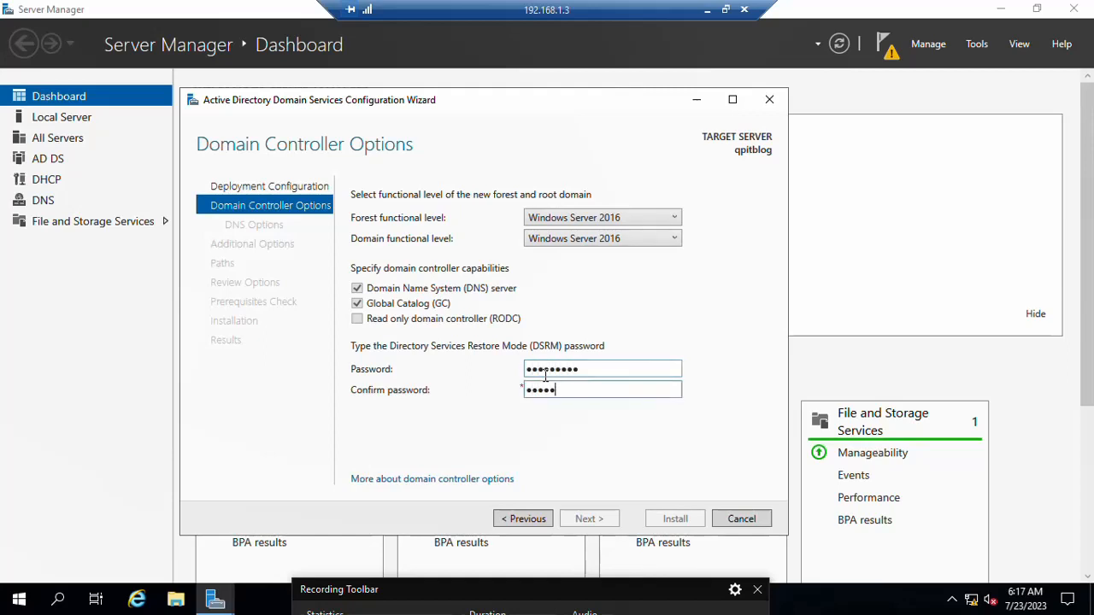
{"action": "type", "text": "•••"}
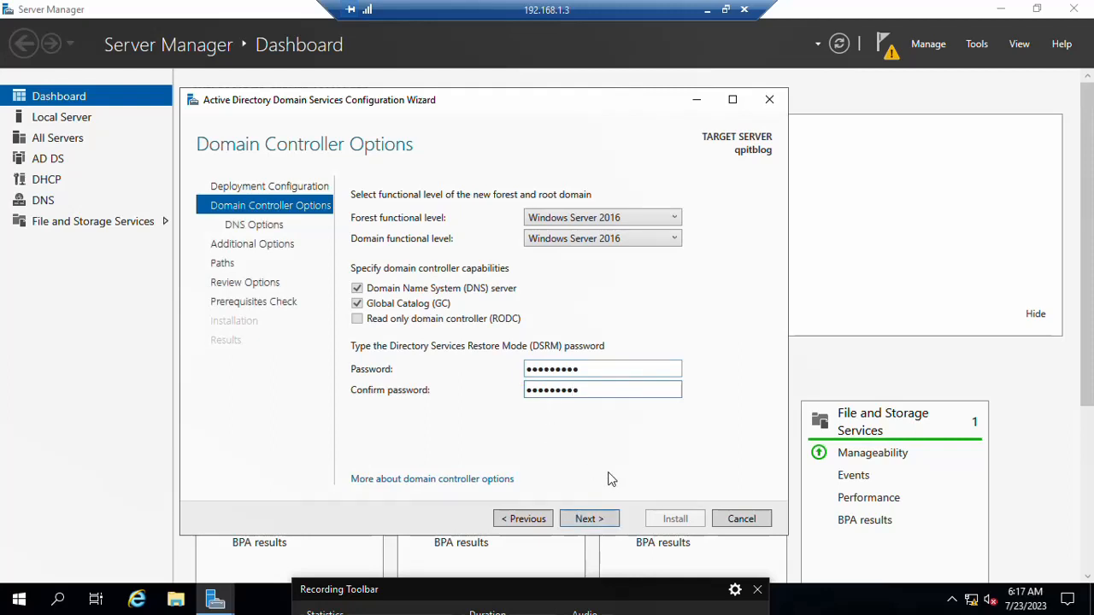
{"action": "left_click", "coordinate": [577, 527]}
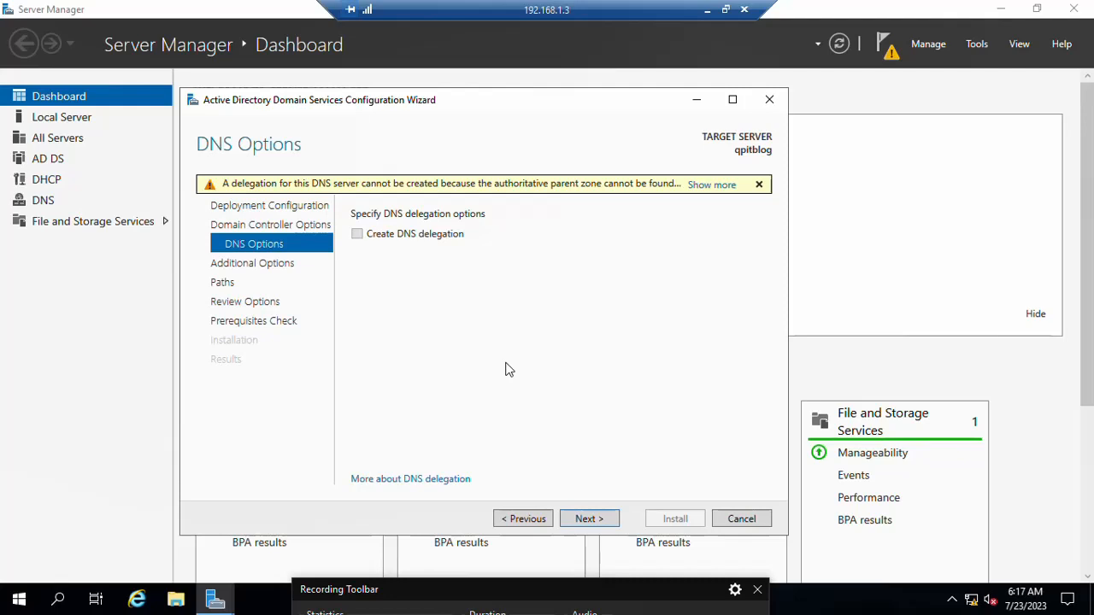
Step: Leave DNS delegation off and accept NetBIOS name QP and the default database, log and SYSVOL paths
{"action": "left_click", "coordinate": [588, 519]}
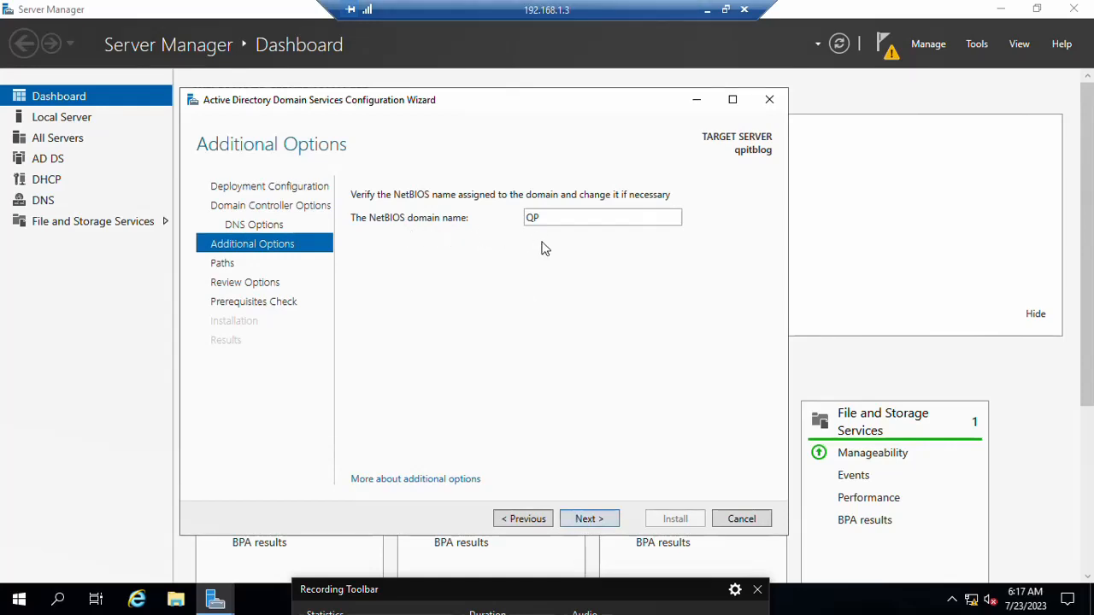
{"action": "left_click", "coordinate": [591, 521]}
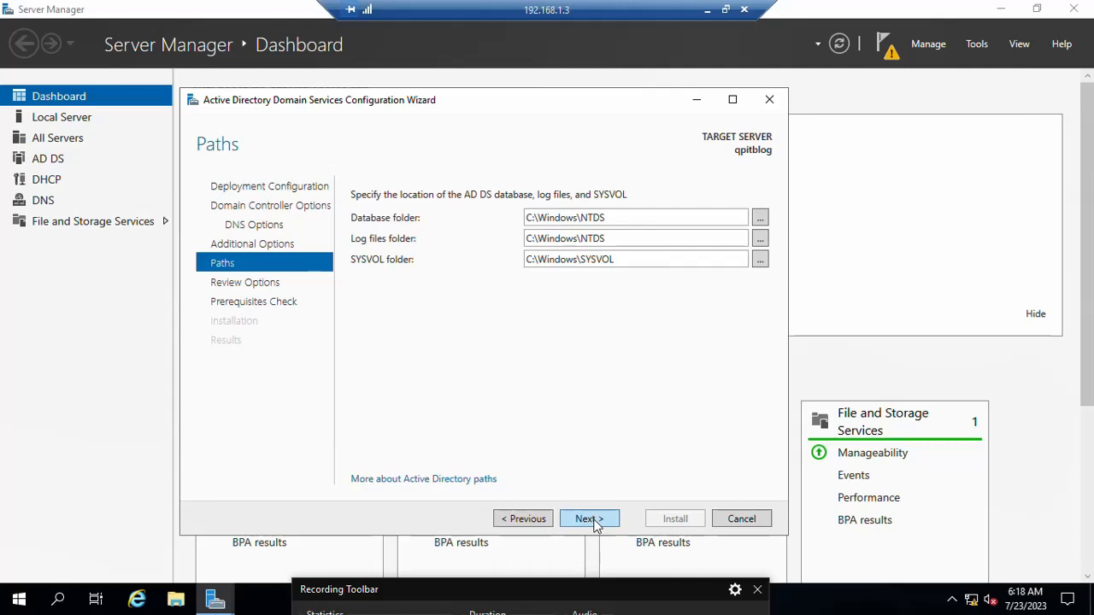
{"action": "left_click", "coordinate": [588, 518]}
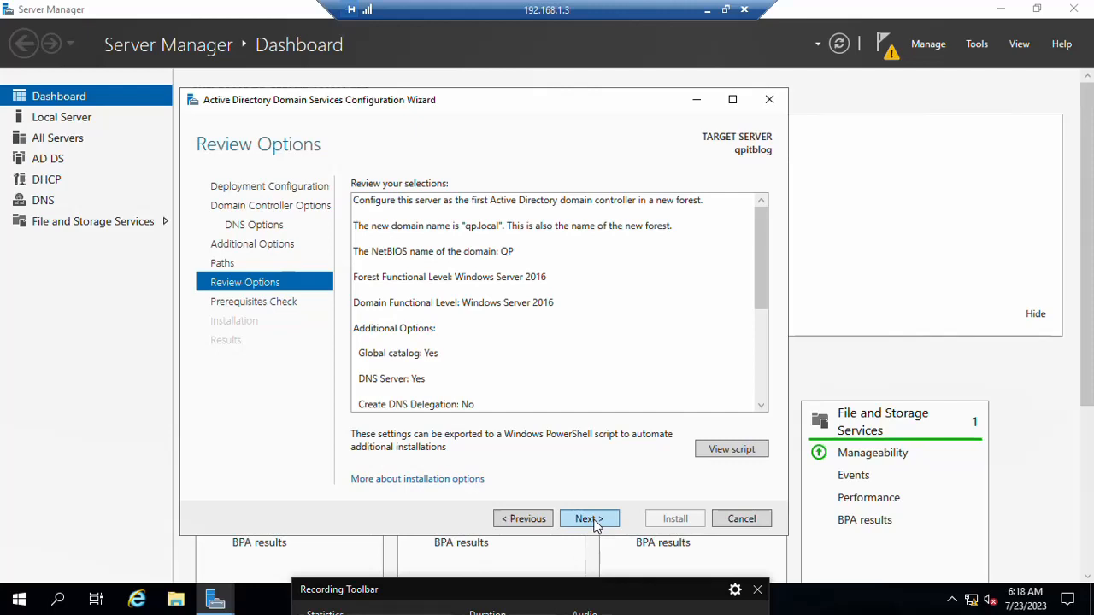
{"action": "left_click", "coordinate": [590, 519]}
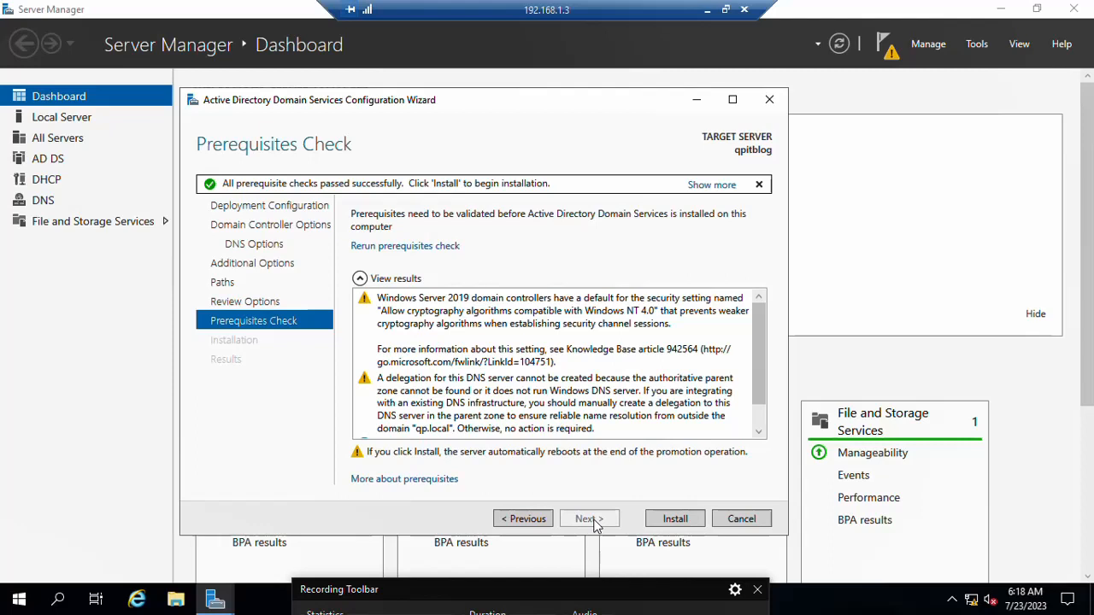
Step: Install the domain controller promotion, dismiss the sign-out notice and close the wizard as qpitblog restarts
{"action": "left_click", "coordinate": [675, 519]}
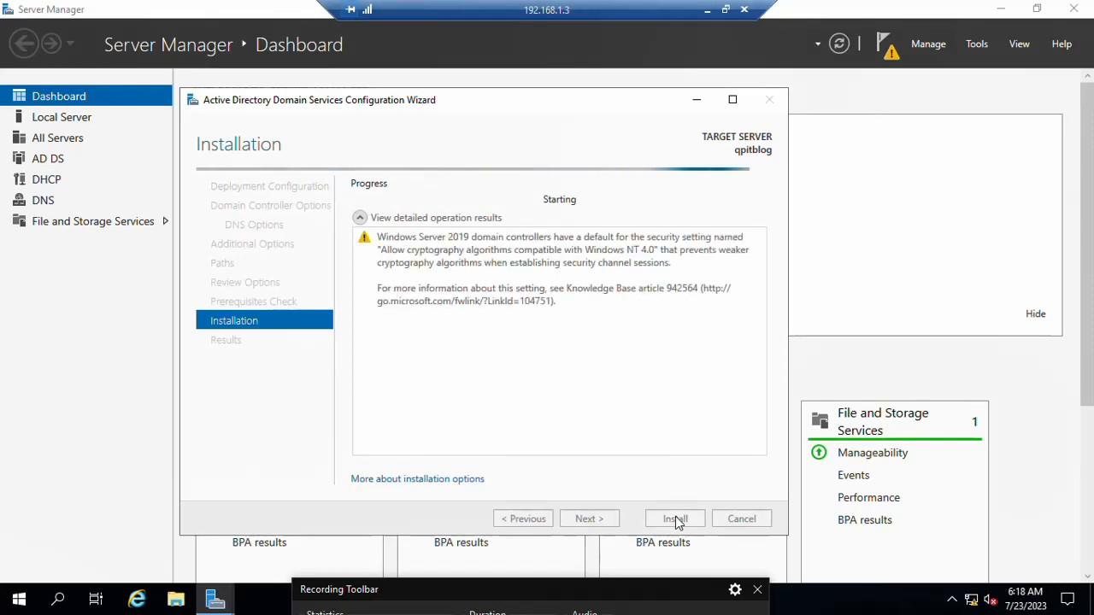
{"action": "mouse_move", "coordinate": [611, 573]}
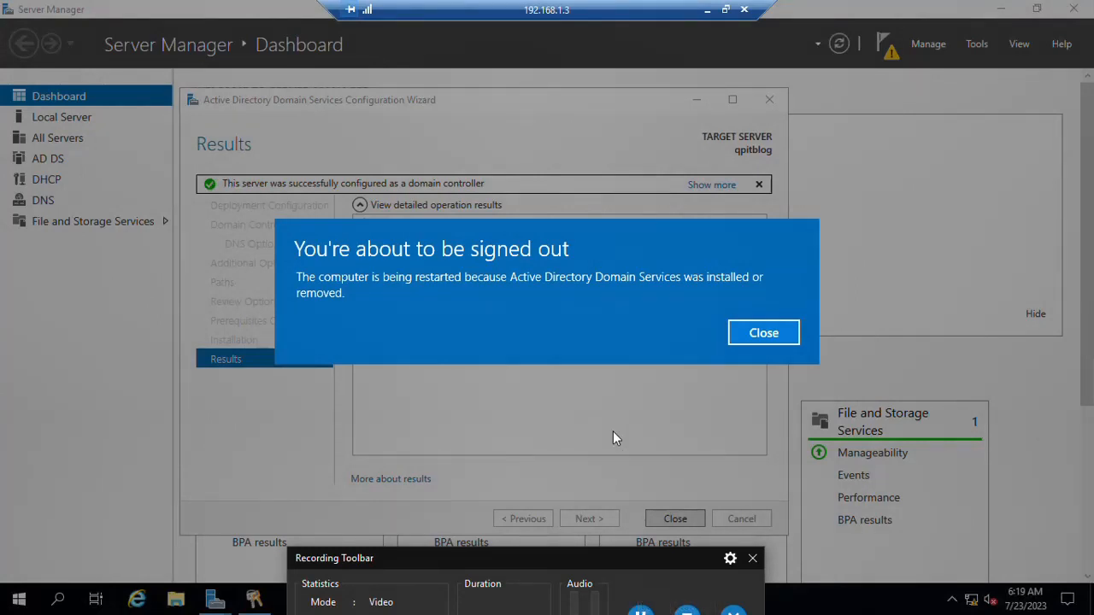
{"action": "left_click", "coordinate": [745, 337]}
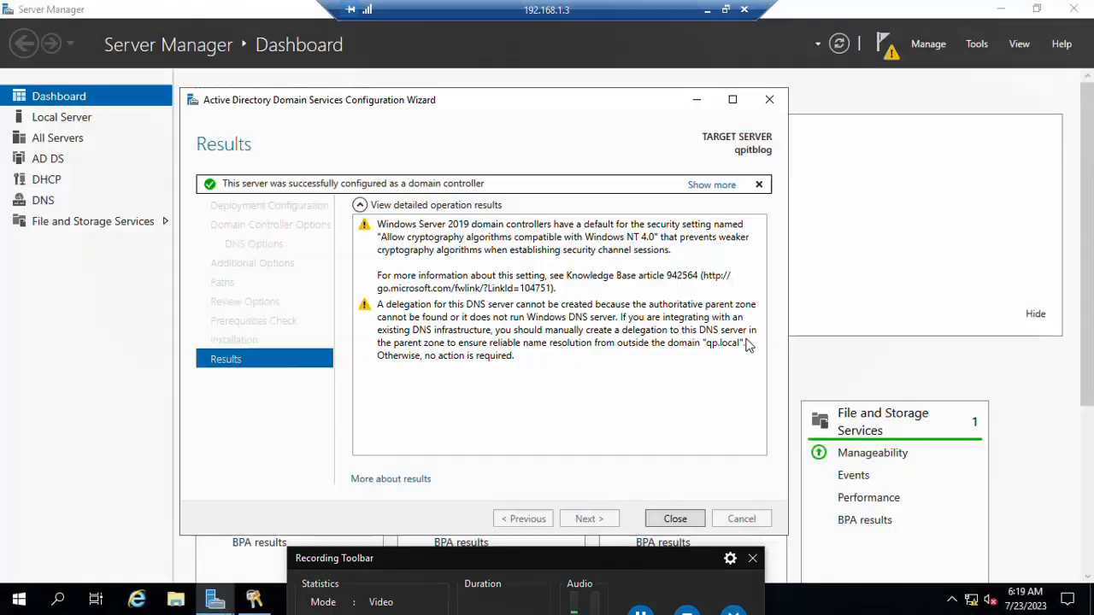
{"action": "left_click", "coordinate": [671, 520]}
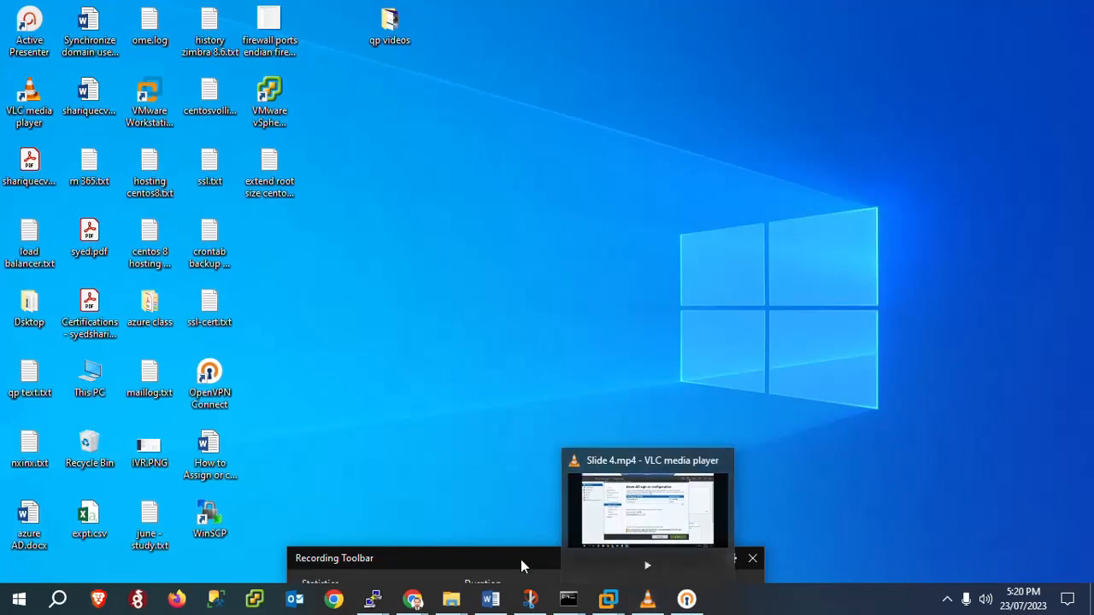
Step: Reconnect to 192.168.1.3 with mstsc, accepting the server's untrusted certificate
{"action": "left_click_drag", "start_coordinate": [520, 559], "coordinate": [495, 401]}
{"action": "left_click", "coordinate": [615, 460]}
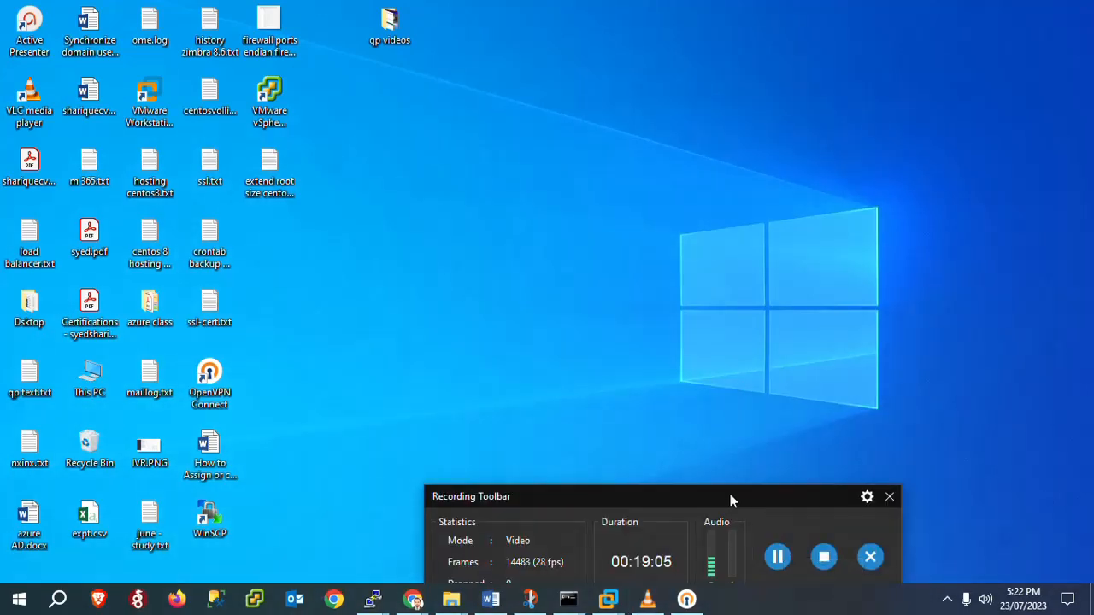
{"action": "left_click_drag", "start_coordinate": [730, 494], "coordinate": [837, 581]}
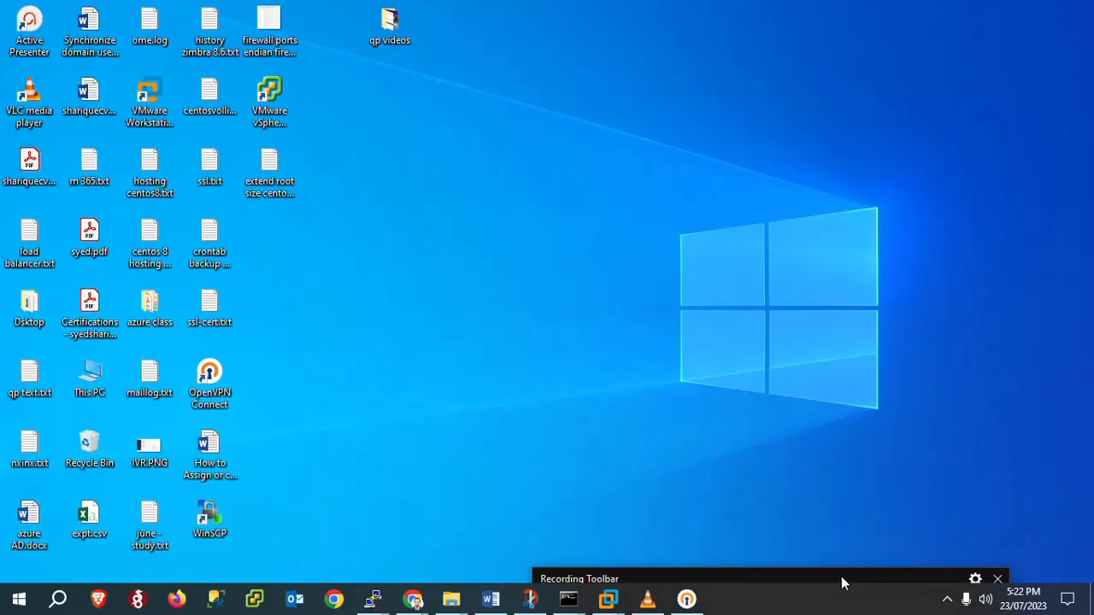
{"action": "key", "text": "super+r"}
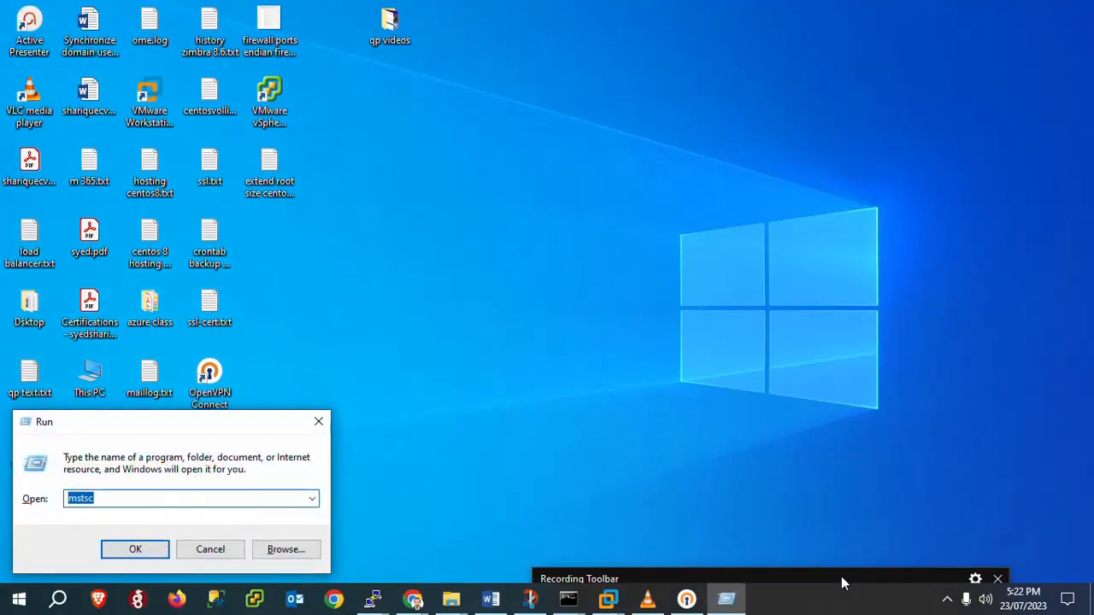
{"action": "key", "text": "Return"}
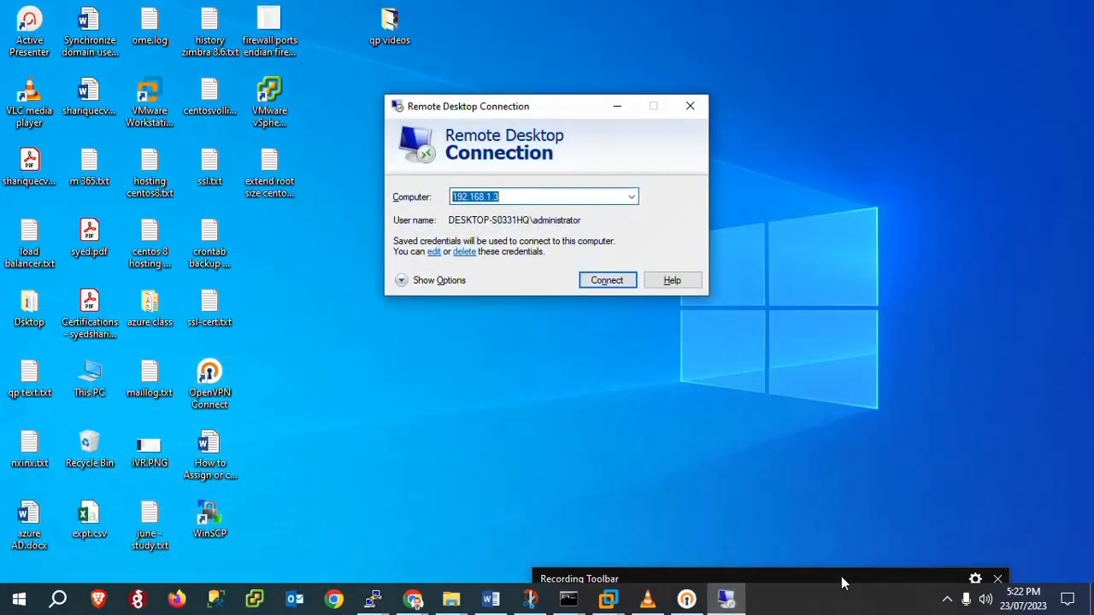
{"action": "left_click", "coordinate": [601, 282]}
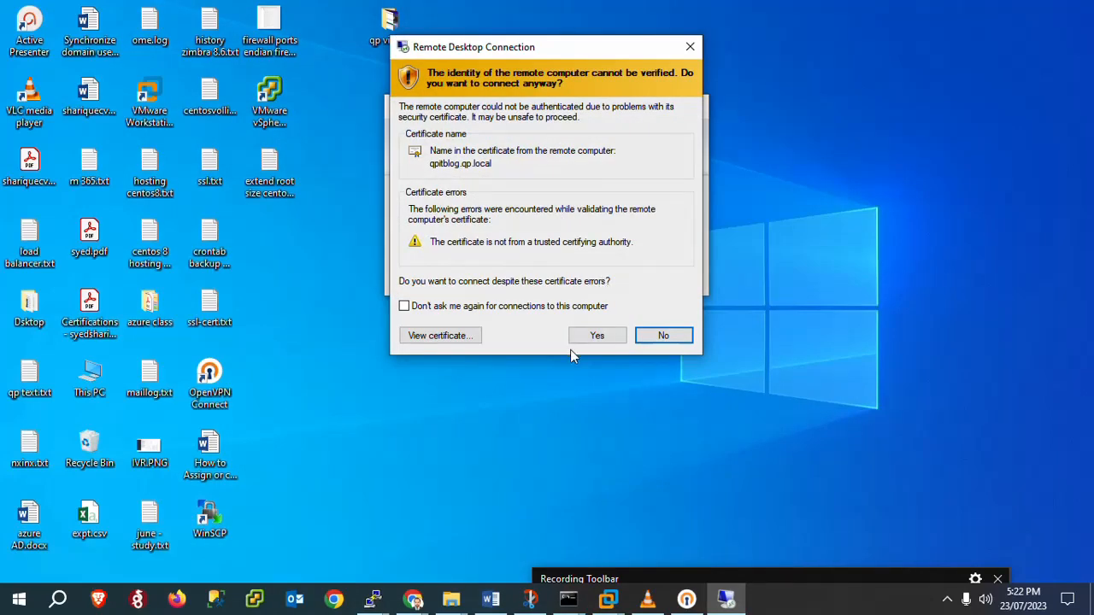
{"action": "left_click", "coordinate": [597, 342]}
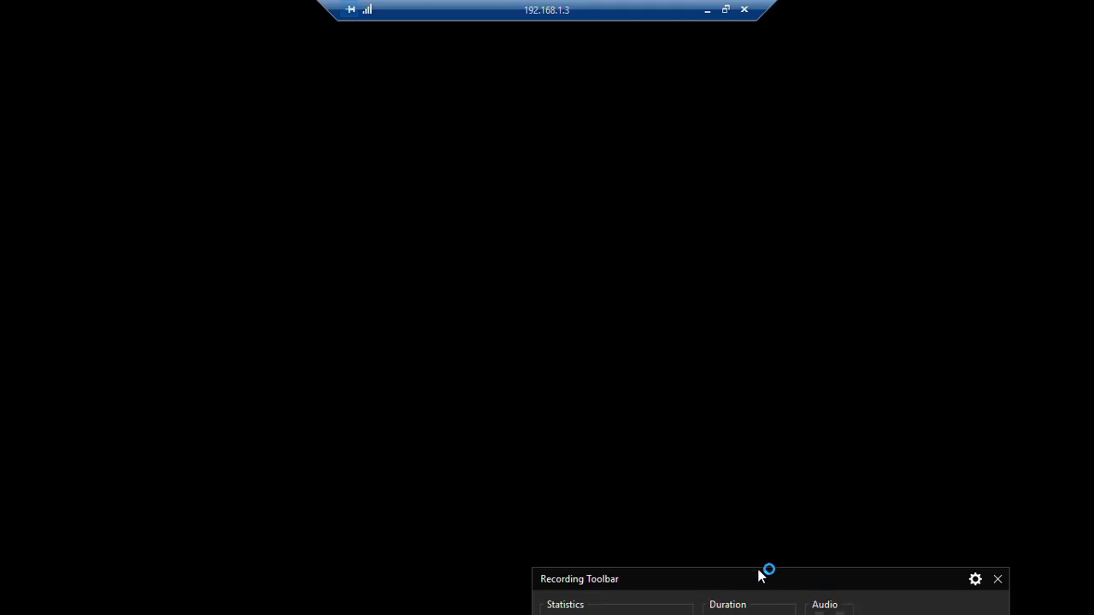
Step: Wait for the remote desktop to load, showing System Properties with qpitblog.qp.local in domain qp.local
{"action": "left_click_drag", "start_coordinate": [759, 571], "coordinate": [675, 607]}
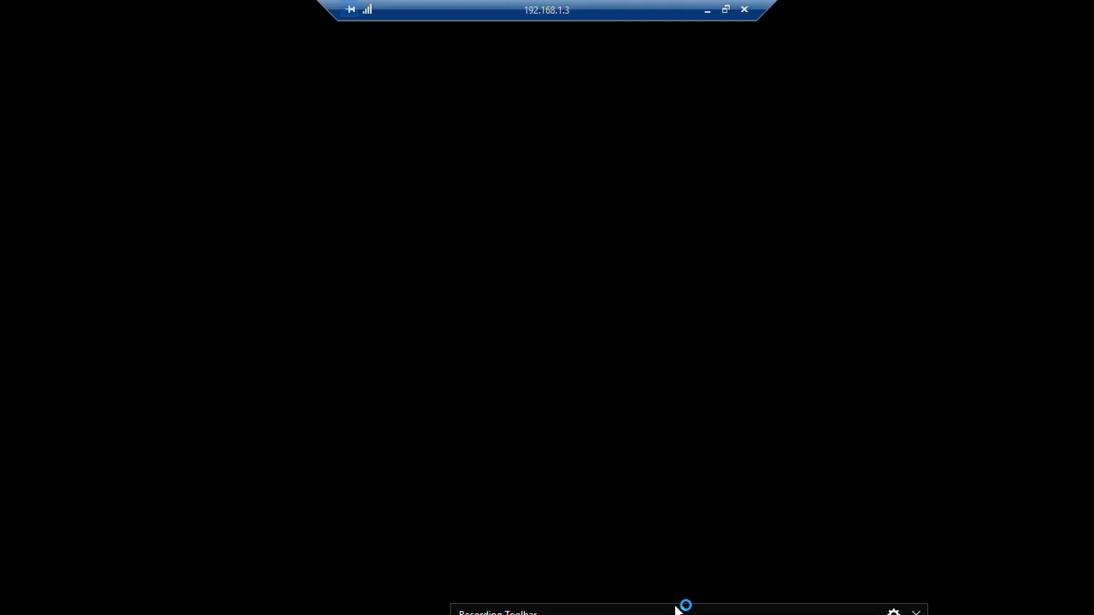
{"action": "left_click_drag", "start_coordinate": [675, 610], "coordinate": [667, 543]}
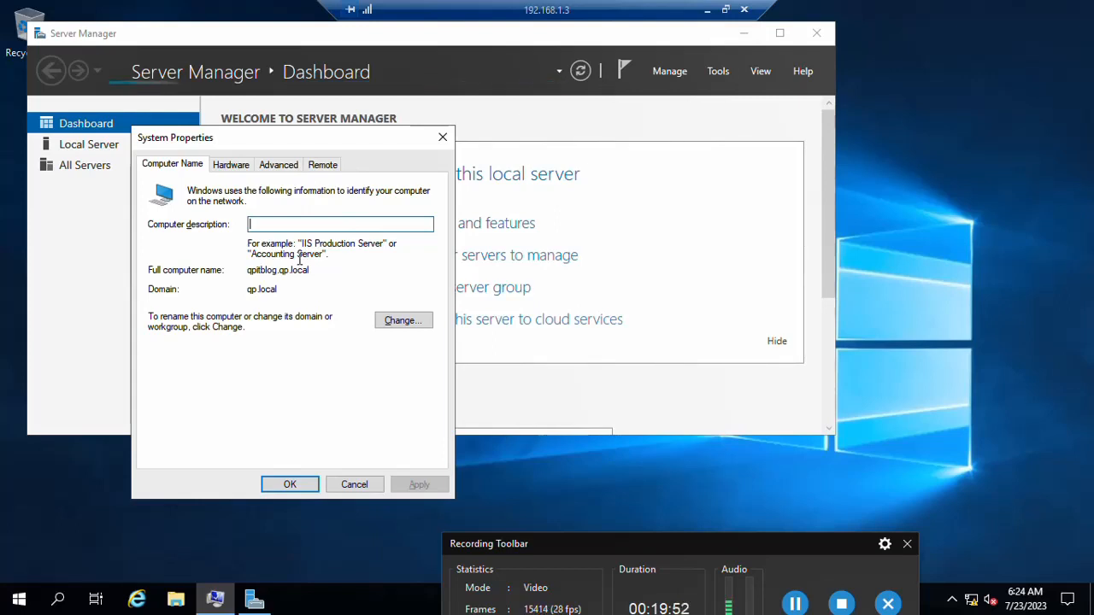
Step: Confirm the server belongs to qp.local and launch Active Directory Users and Computers from Tools
{"action": "left_click", "coordinate": [255, 291]}
{"action": "double_click", "coordinate": [255, 290]}
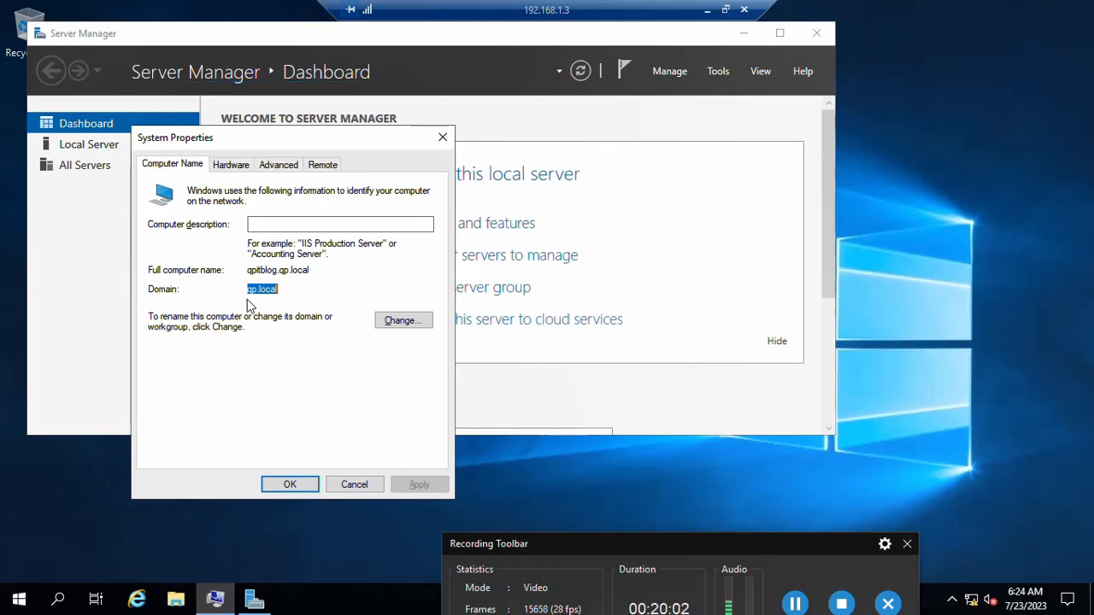
{"action": "left_click", "coordinate": [720, 72]}
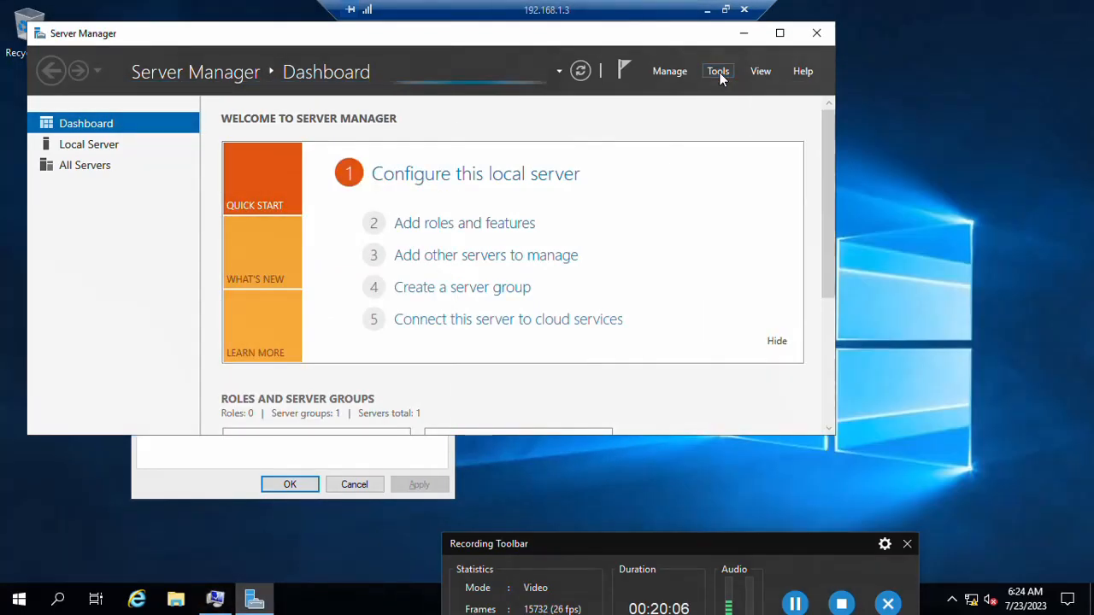
{"action": "left_click", "coordinate": [719, 73]}
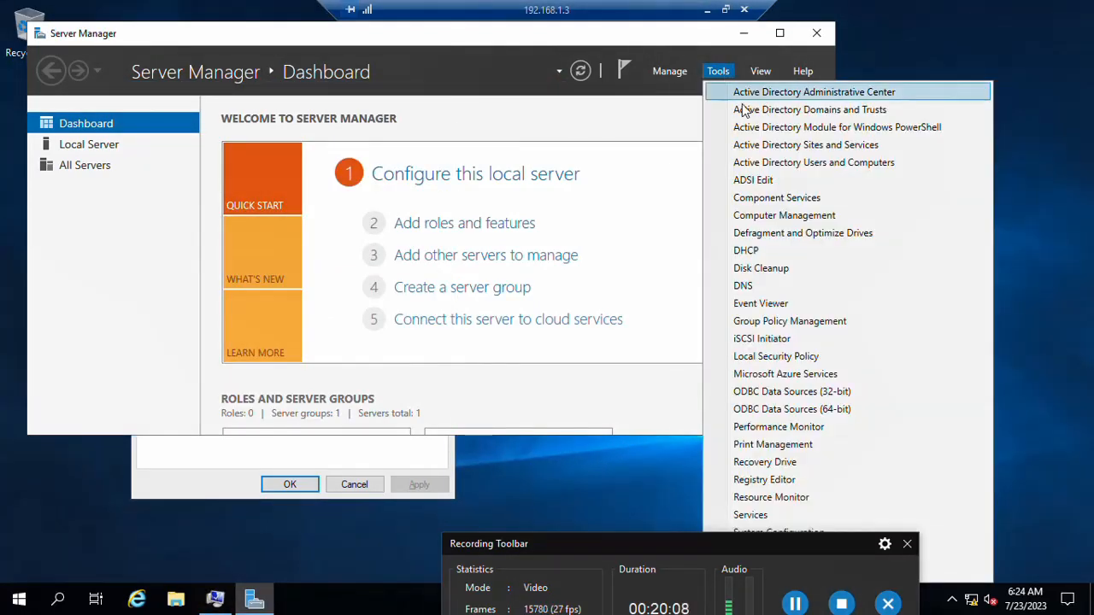
{"action": "left_click", "coordinate": [739, 166]}
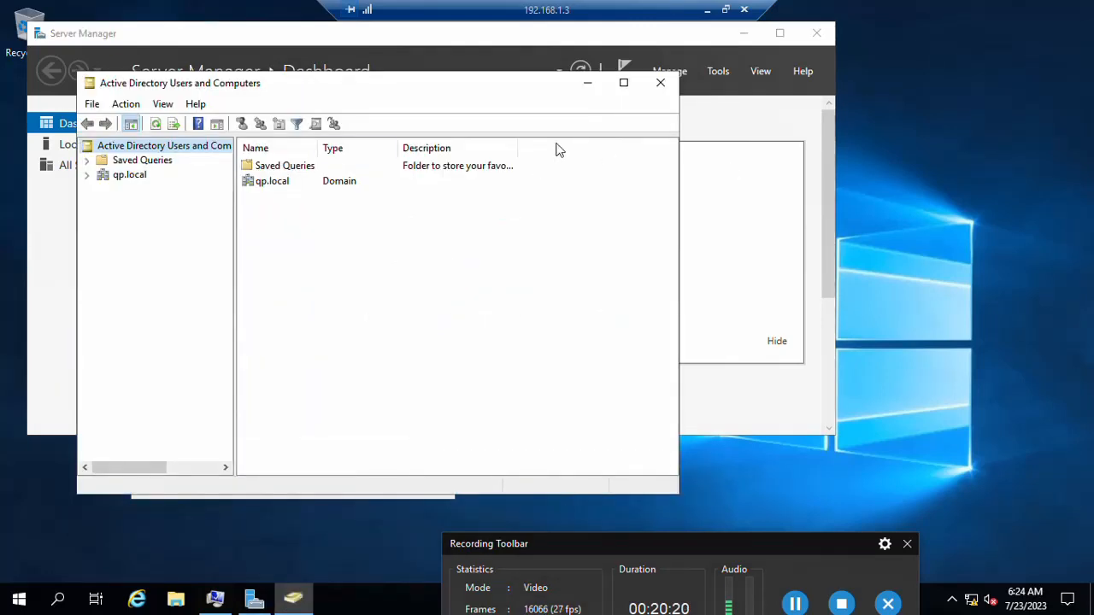
Step: Expand qp.local to show its Builtin, Computers, Domain Controllers and Users containers
{"action": "left_click", "coordinate": [263, 190]}
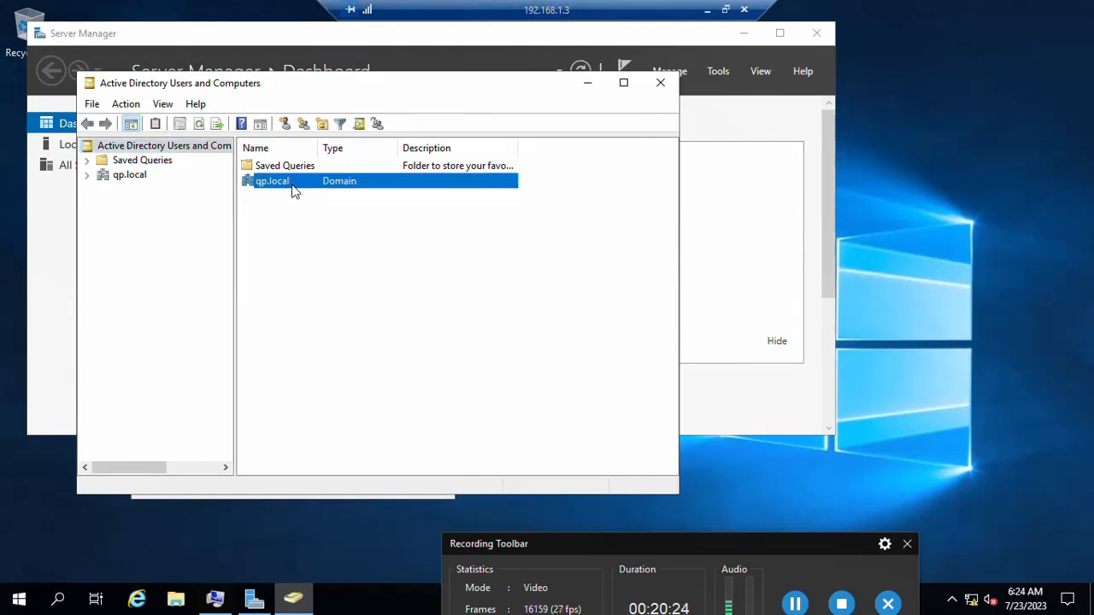
{"action": "left_click", "coordinate": [86, 175]}
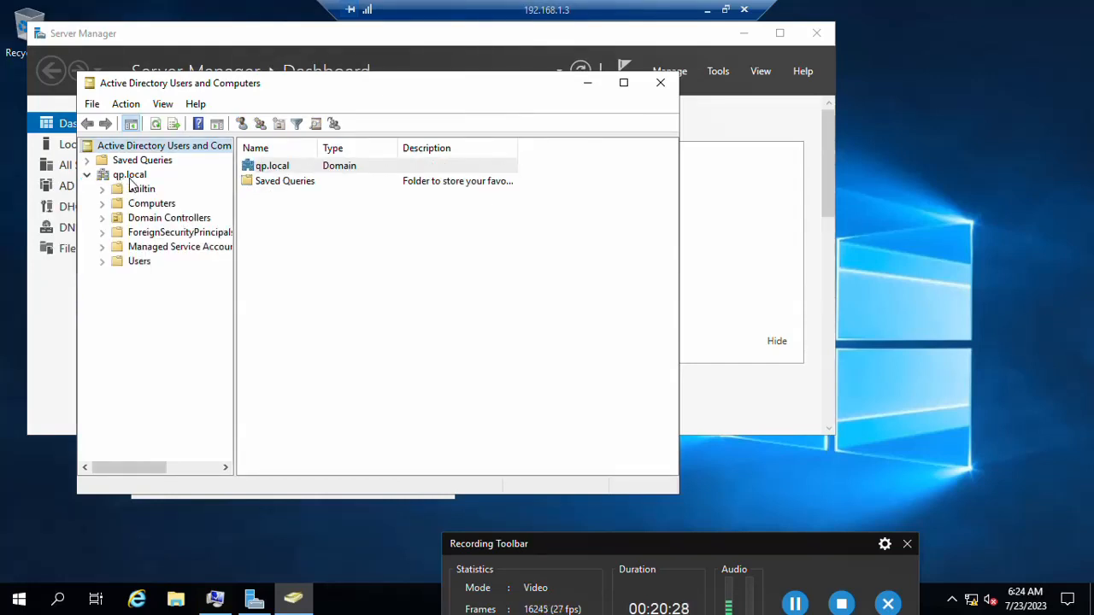
{"action": "left_click", "coordinate": [130, 178]}
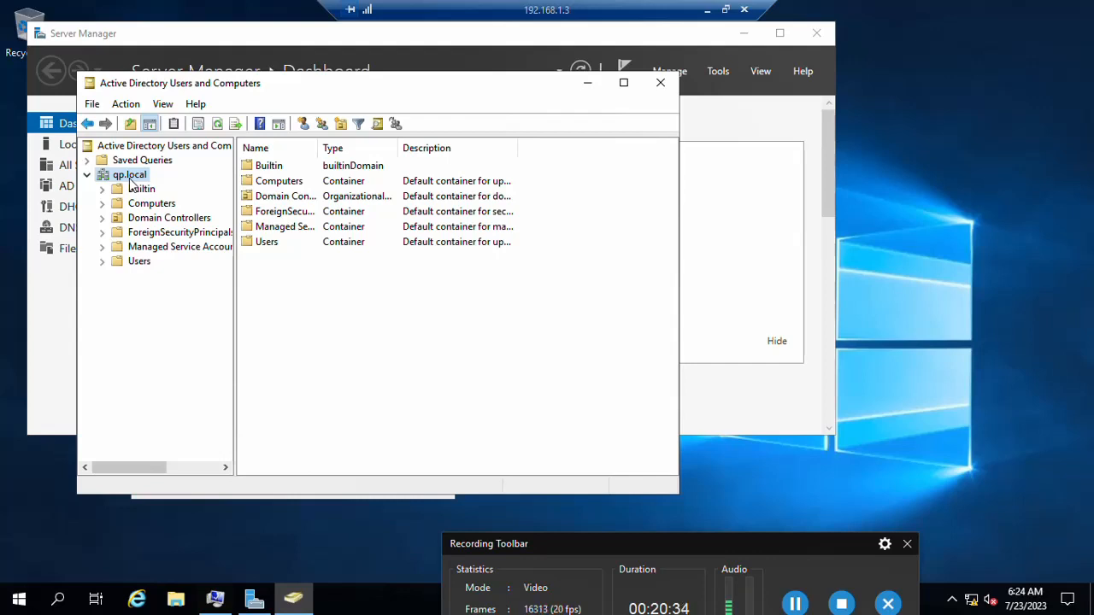
Step: Create an organizational unit named IT DEPT under qp.local
{"action": "right_click", "coordinate": [130, 181]}
{"action": "mouse_move", "coordinate": [295, 303]}
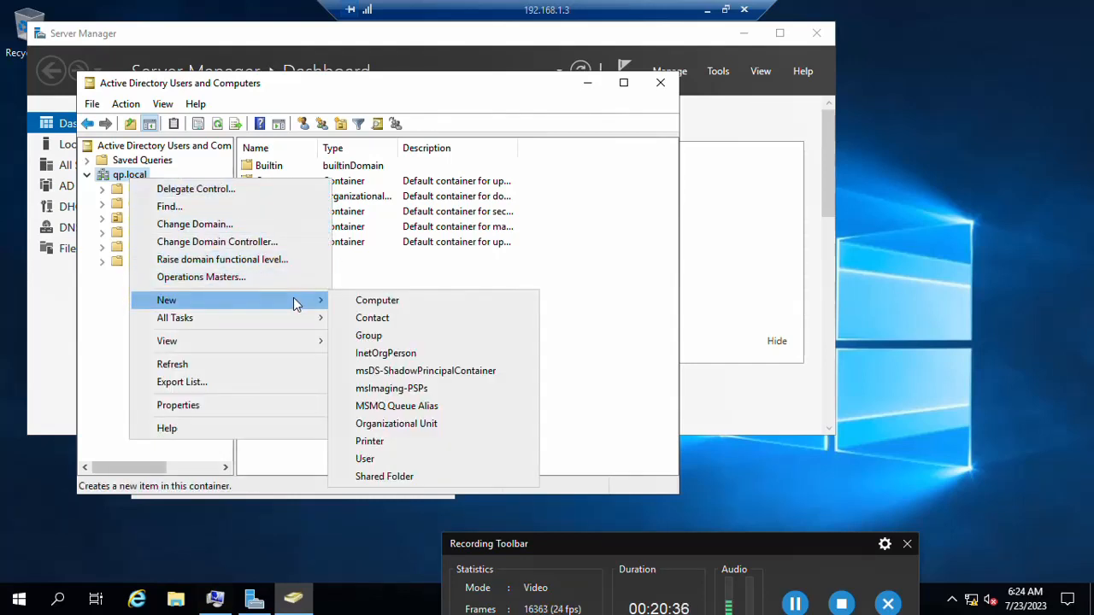
{"action": "left_click", "coordinate": [410, 427]}
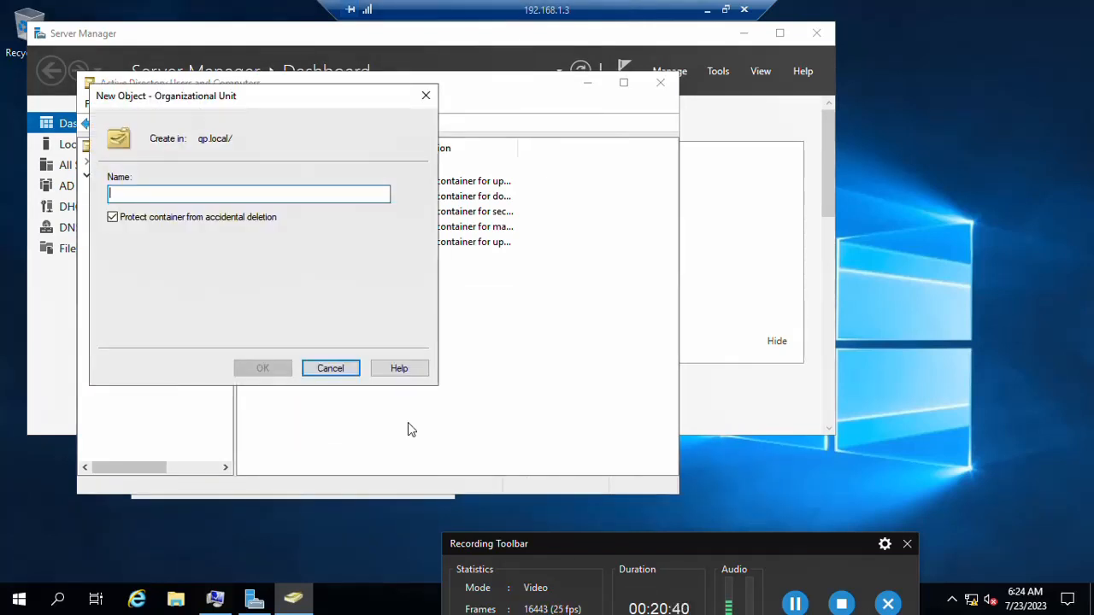
{"action": "type", "text": "I"}
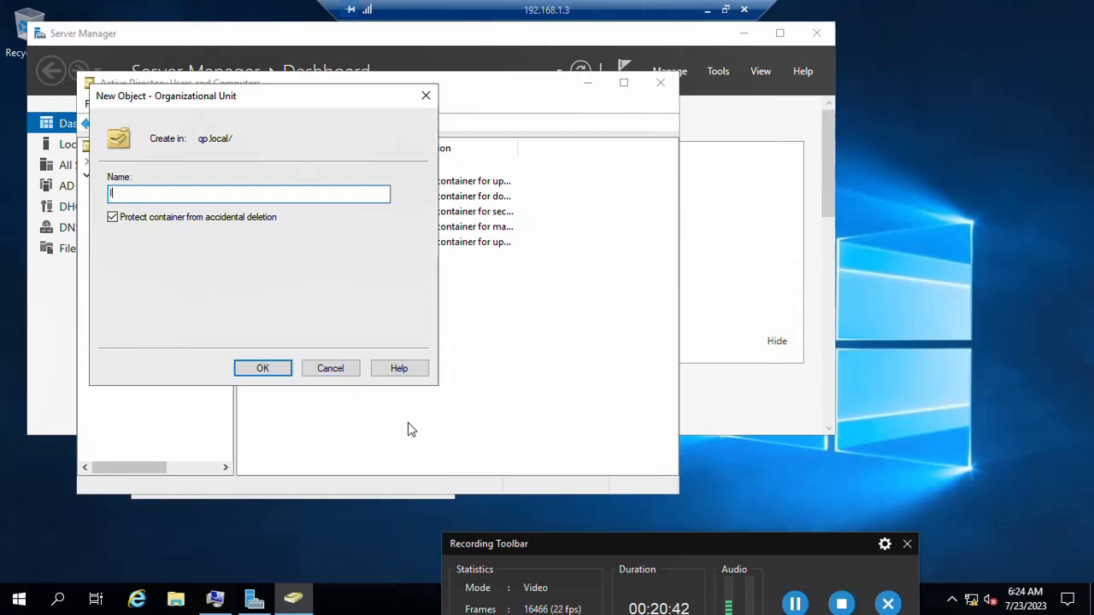
{"action": "type", "text": "T DEPT"}
{"action": "left_click", "coordinate": [262, 371]}
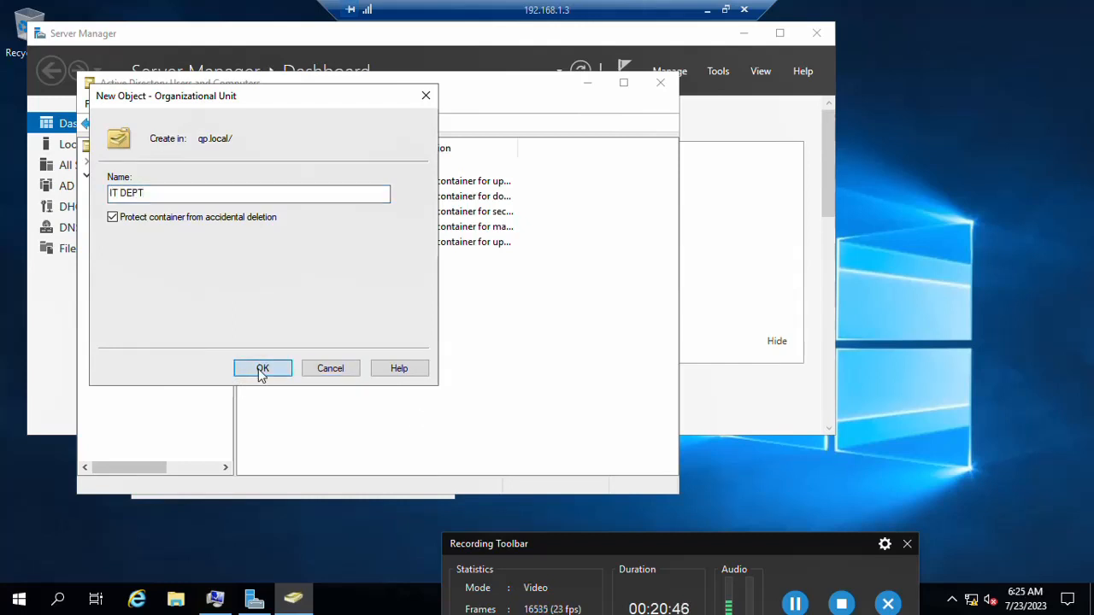
Step: Create a second organizational unit named HR under qp.local
{"action": "left_click", "coordinate": [137, 176]}
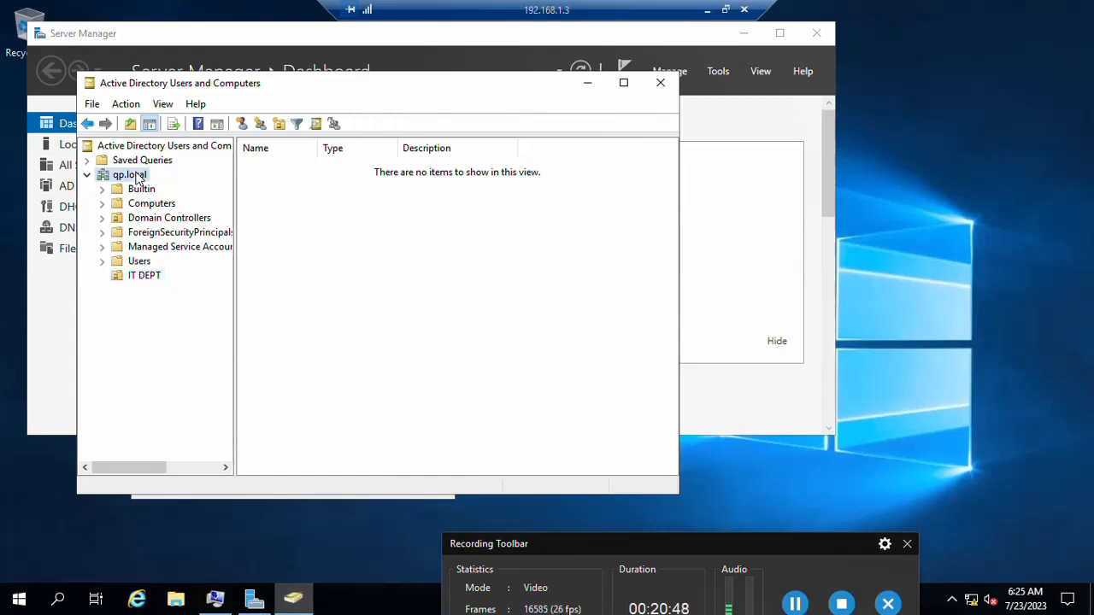
{"action": "right_click", "coordinate": [137, 176]}
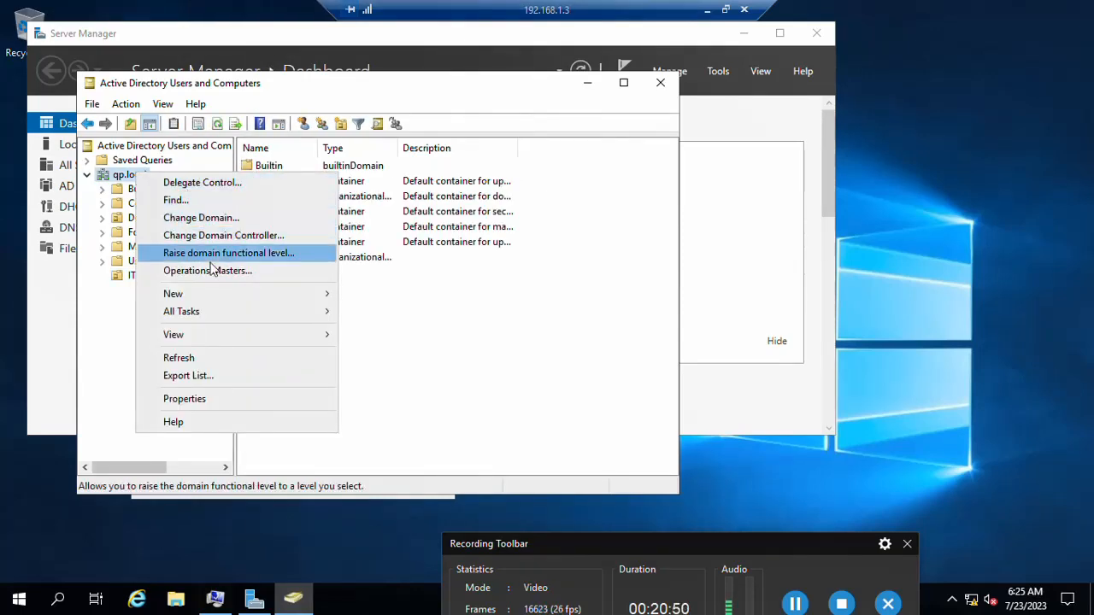
{"action": "mouse_move", "coordinate": [322, 294]}
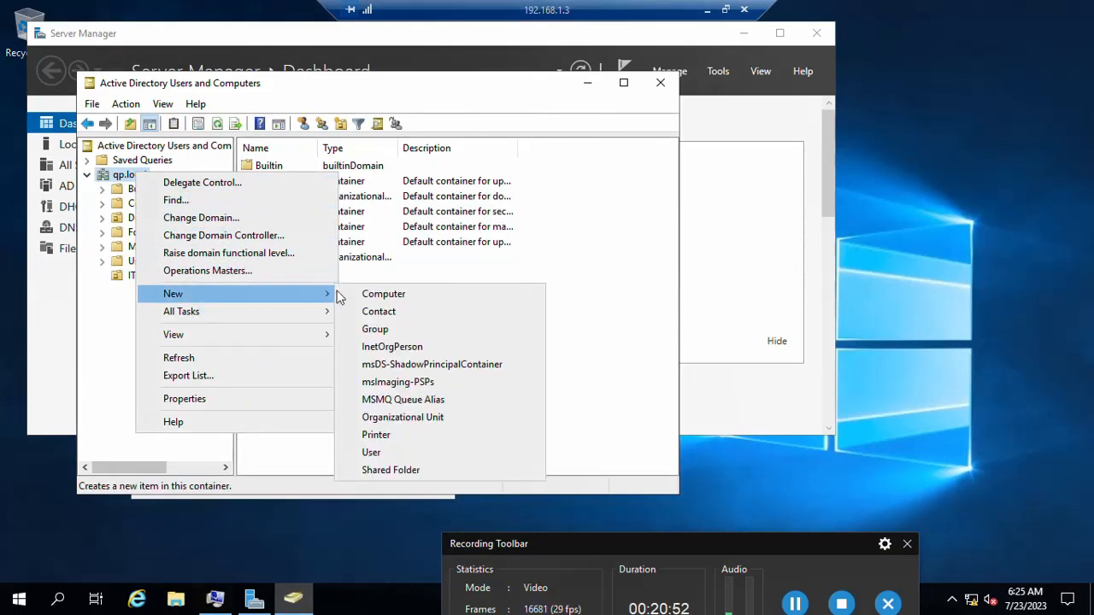
{"action": "left_click", "coordinate": [397, 418]}
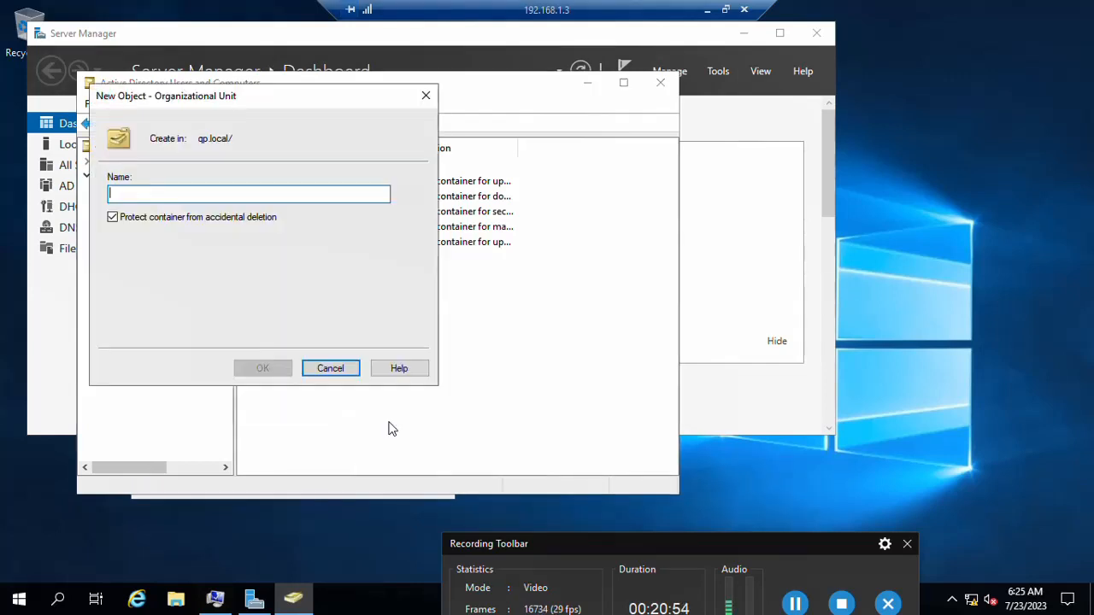
{"action": "type", "text": "HR"}
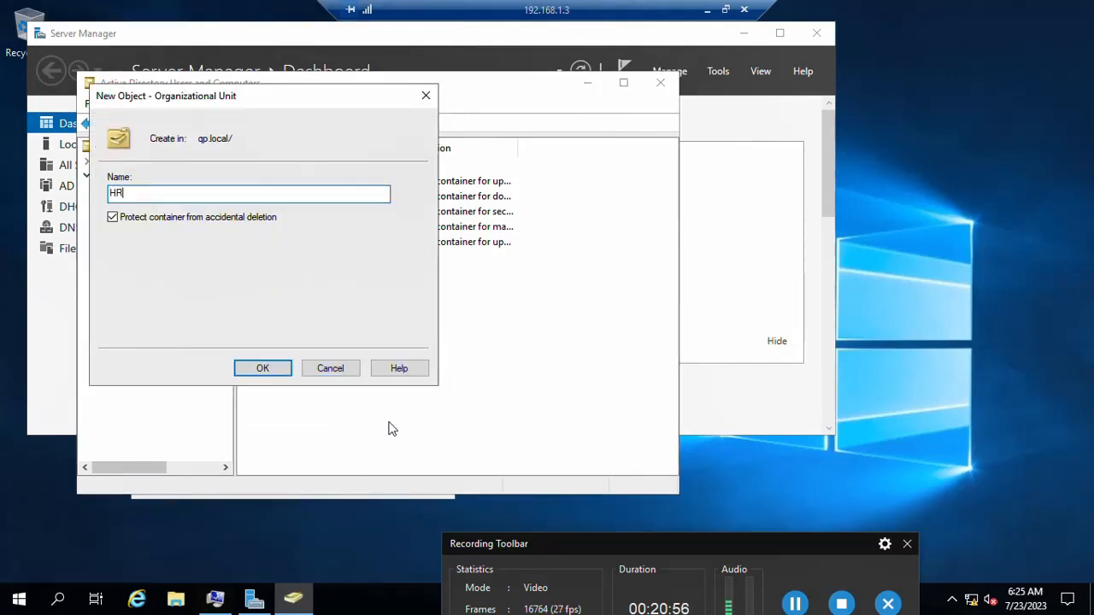
{"action": "left_click", "coordinate": [283, 368]}
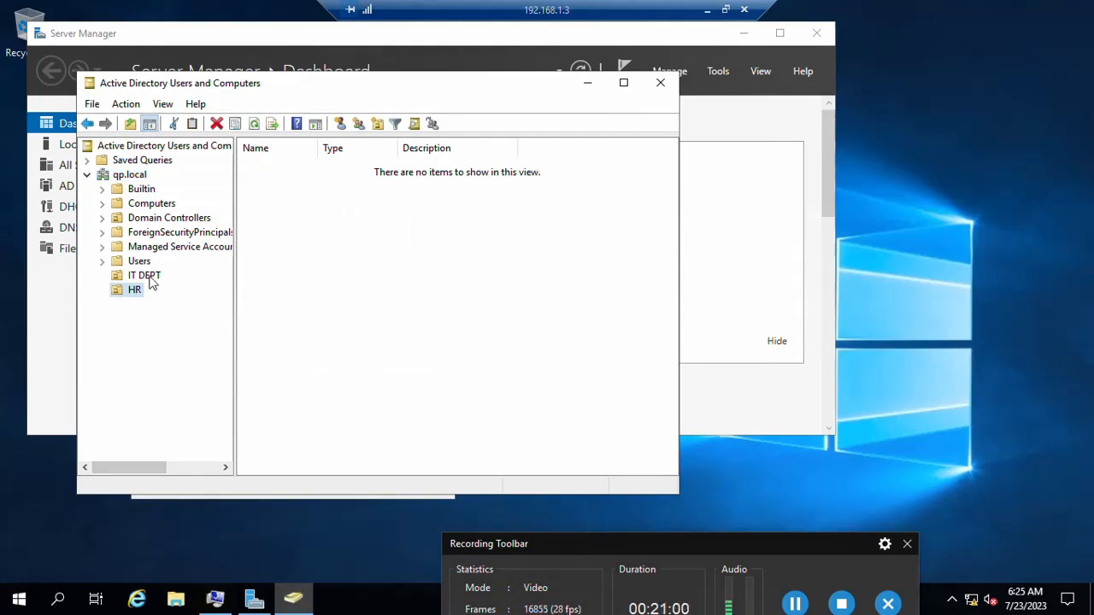
Step: Start a new HR user with full name and logon name 'user'
{"action": "left_click", "coordinate": [339, 124]}
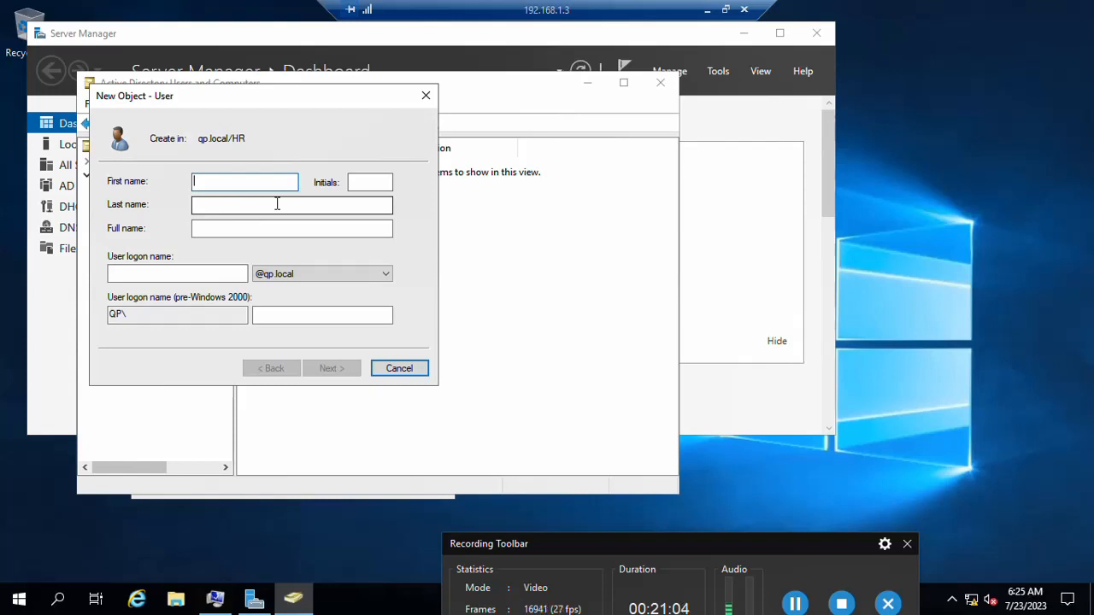
{"action": "type", "text": "user"}
{"action": "key", "text": "Tab"}
{"action": "key", "text": "Tab"}
{"action": "key", "text": "Tab"}
{"action": "key", "text": "Tab"}
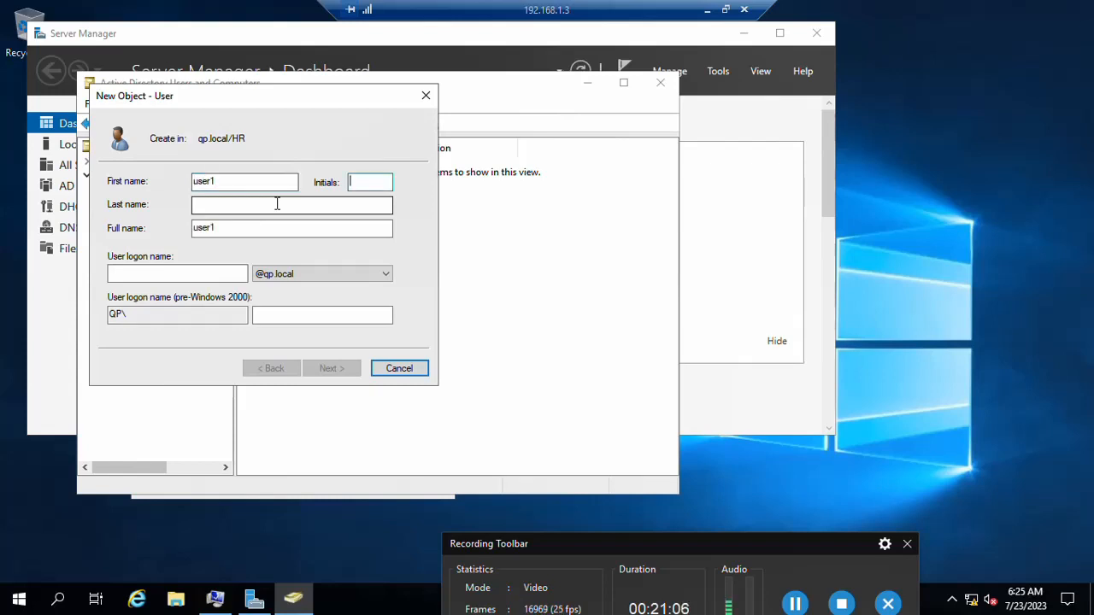
{"action": "type", "text": "user1"}
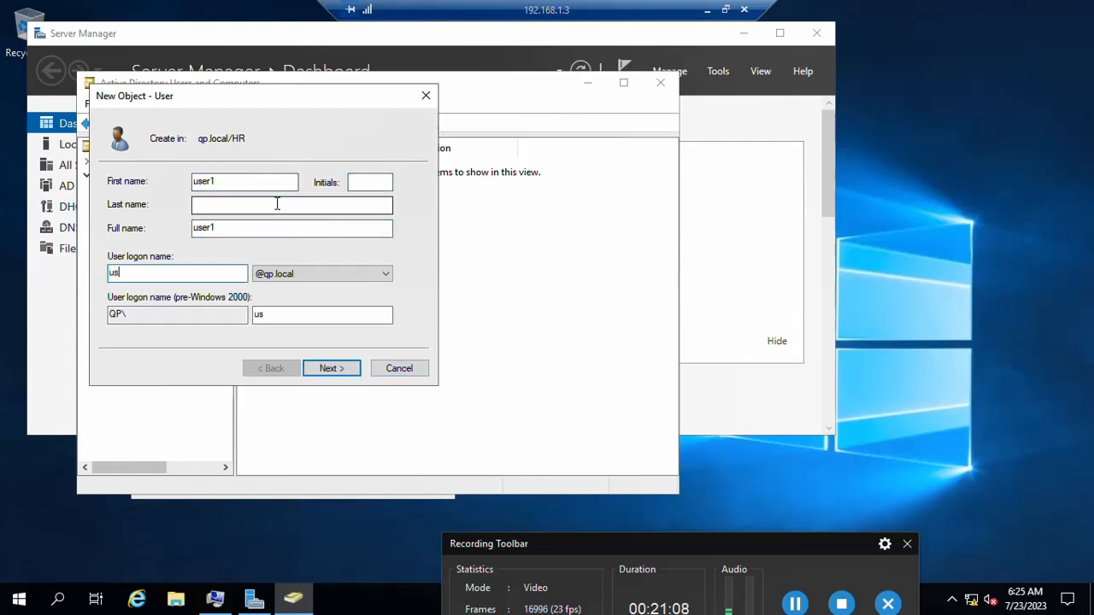
{"action": "left_click", "coordinate": [329, 375]}
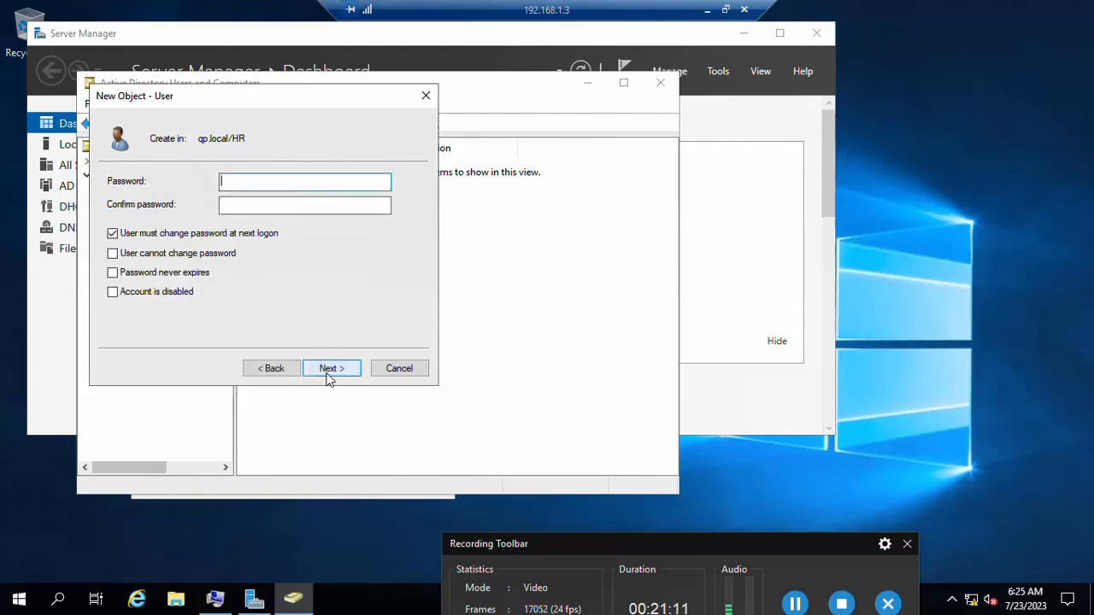
Step: Give user1 a non-expiring password the user cannot change, create it, then minimize the window
{"action": "left_click", "coordinate": [112, 233]}
{"action": "left_click", "coordinate": [112, 254]}
{"action": "left_click", "coordinate": [113, 273]}
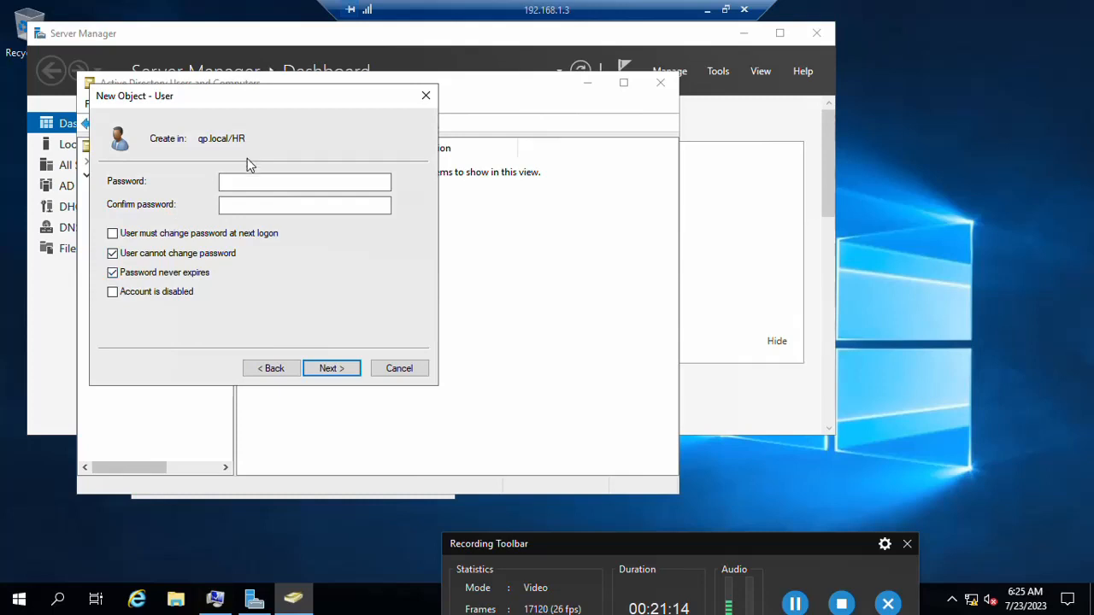
{"action": "left_click", "coordinate": [247, 182]}
{"action": "type", "text": "P@ssw0rd"}
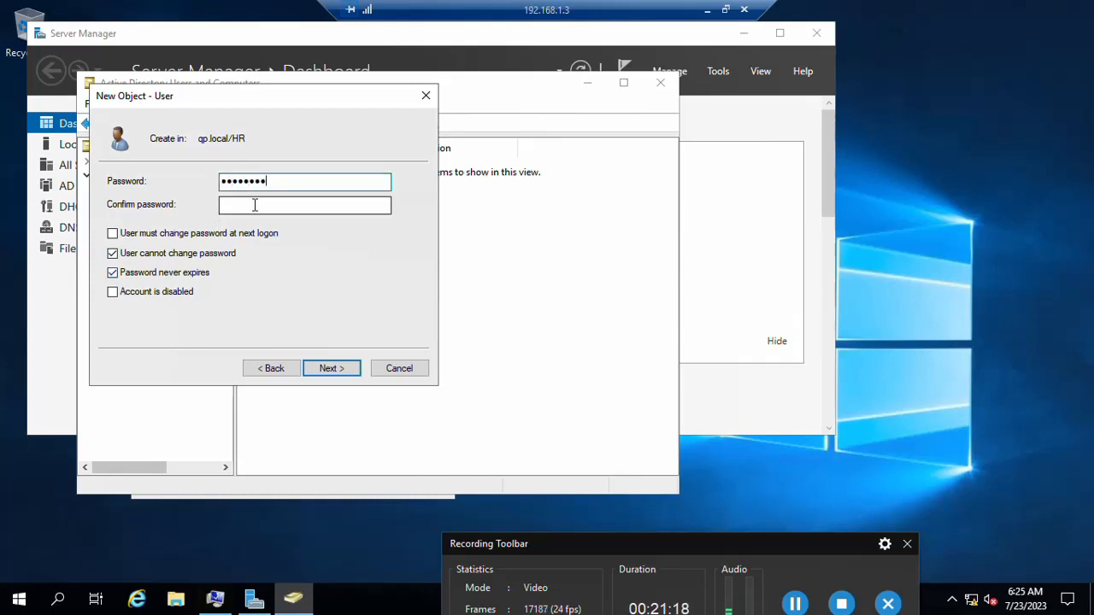
{"action": "left_click", "coordinate": [253, 205]}
{"action": "type", "text": "P@s"}
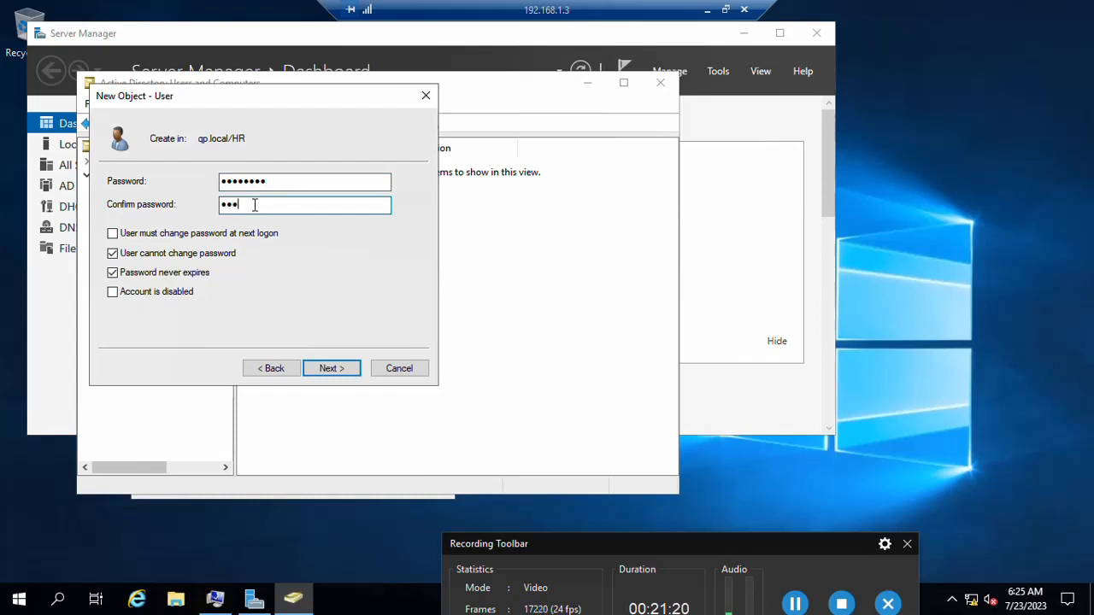
{"action": "type", "text": "sw0rd"}
{"action": "left_click", "coordinate": [354, 370]}
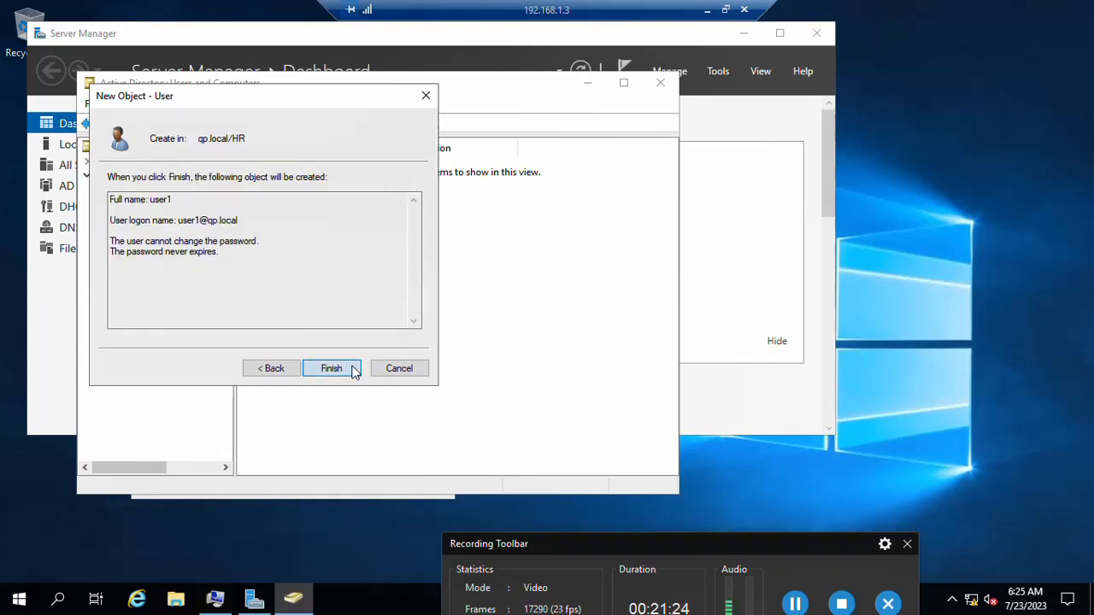
{"action": "left_click", "coordinate": [331, 368]}
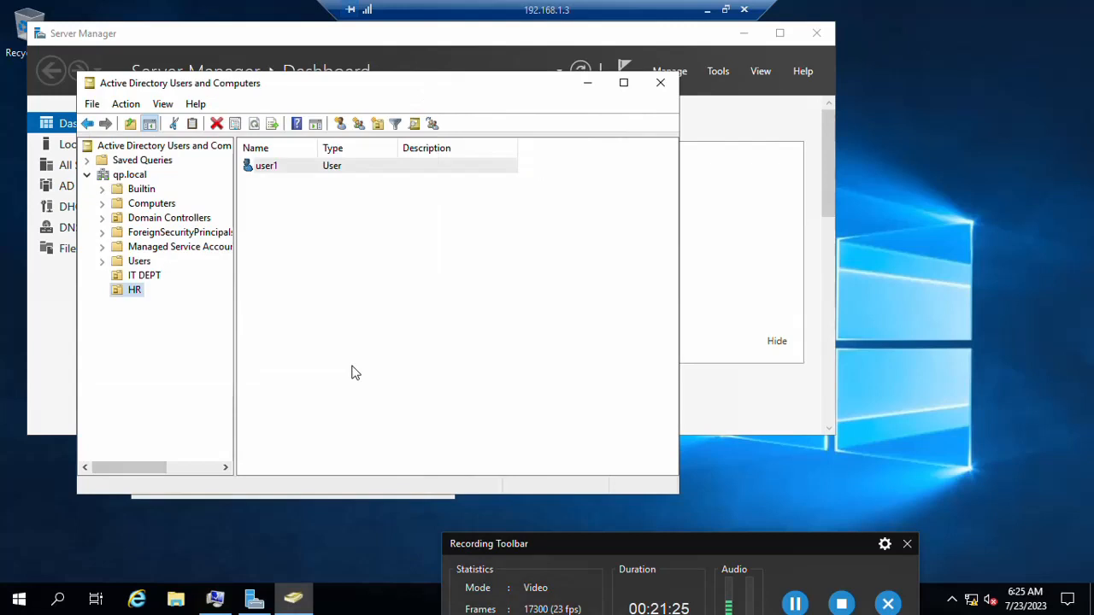
{"action": "left_click", "coordinate": [158, 275]}
{"action": "left_click", "coordinate": [586, 85]}
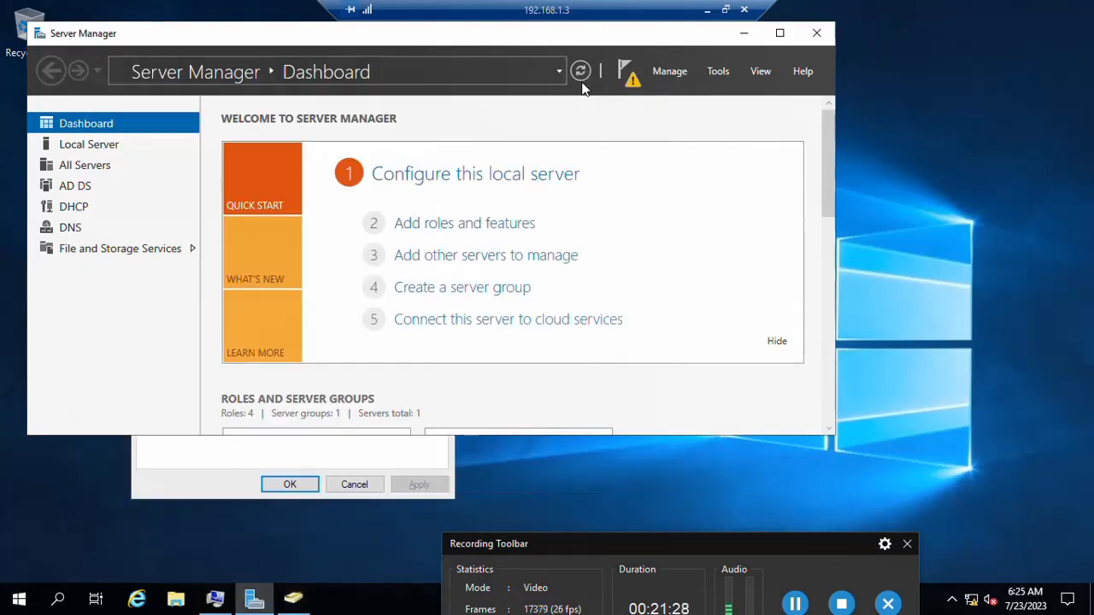
Step: Complete the DHCP post-install configuration from notifications, committing with administrator credentials
{"action": "left_click", "coordinate": [627, 86]}
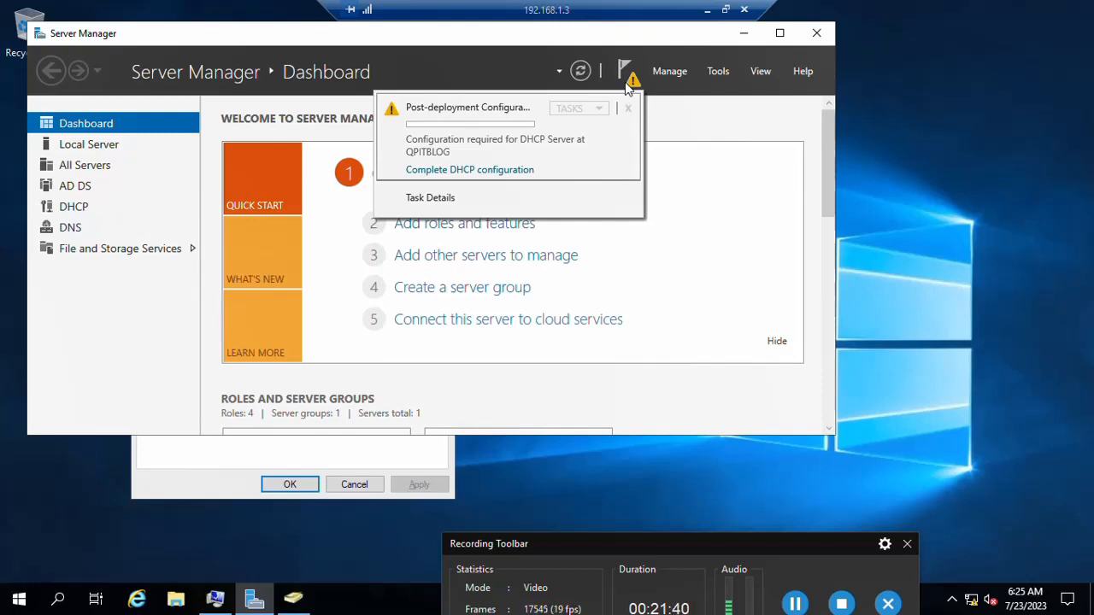
{"action": "left_click", "coordinate": [507, 172]}
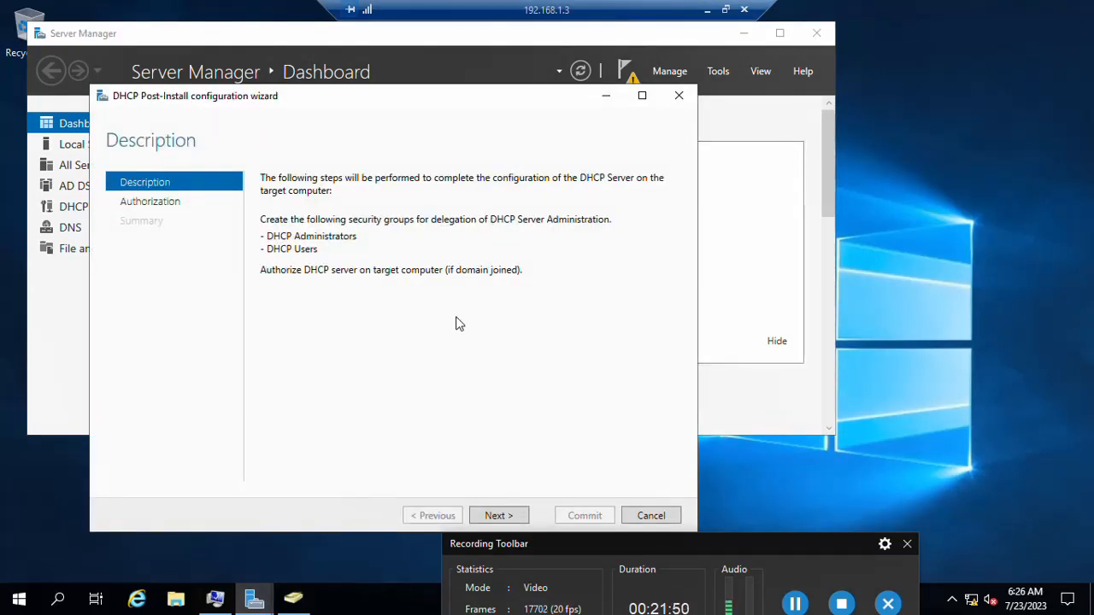
{"action": "left_click", "coordinate": [498, 515]}
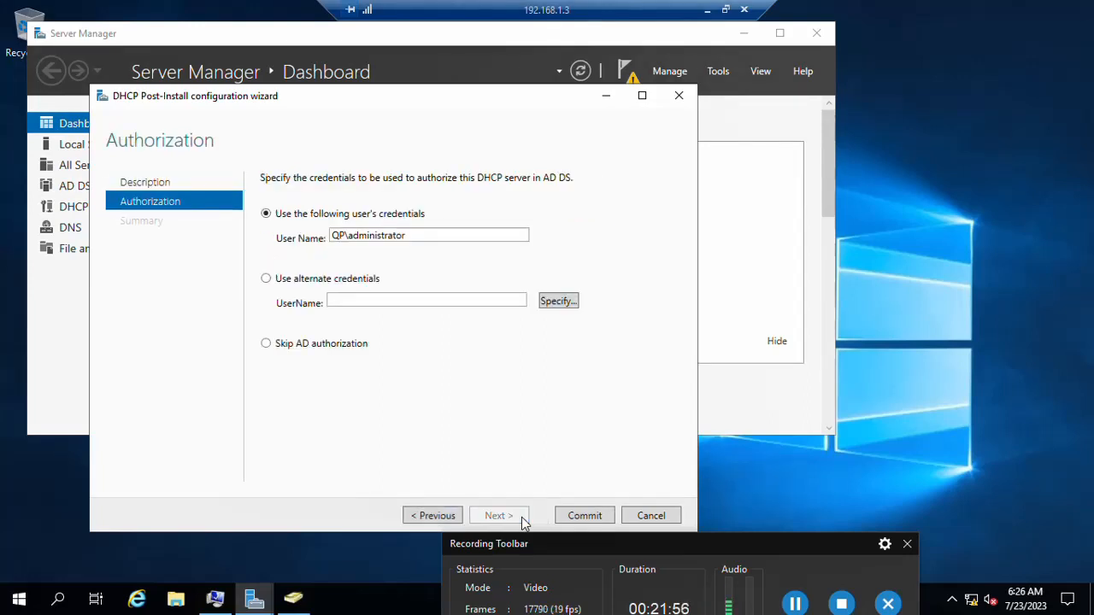
{"action": "left_click", "coordinate": [583, 518]}
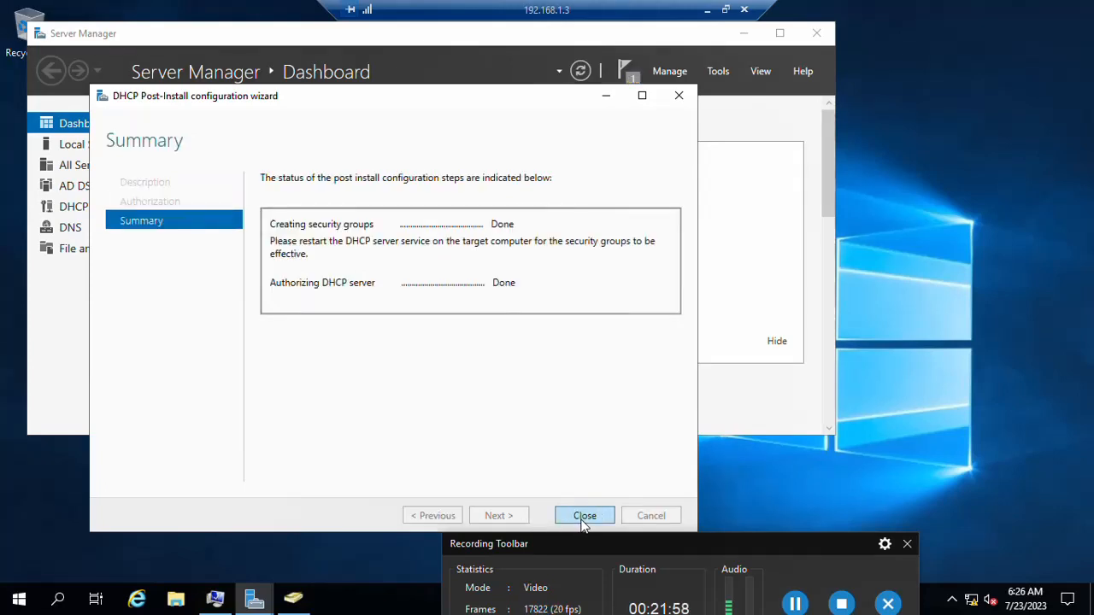
{"action": "left_click", "coordinate": [583, 517]}
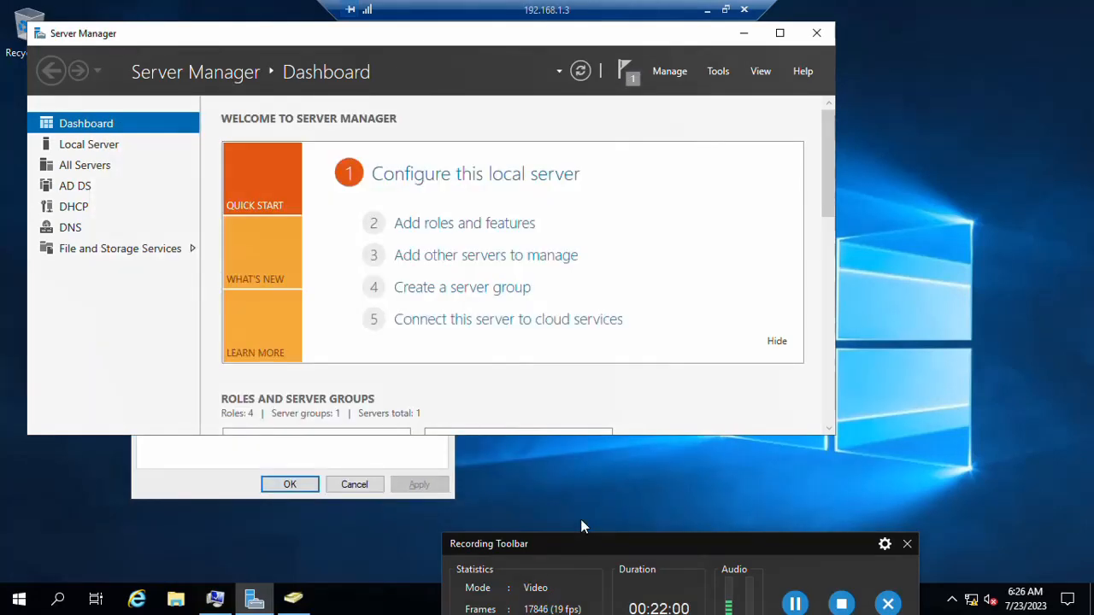
Step: Launch the DHCP console from Tools and maximize it
{"action": "left_click", "coordinate": [670, 73]}
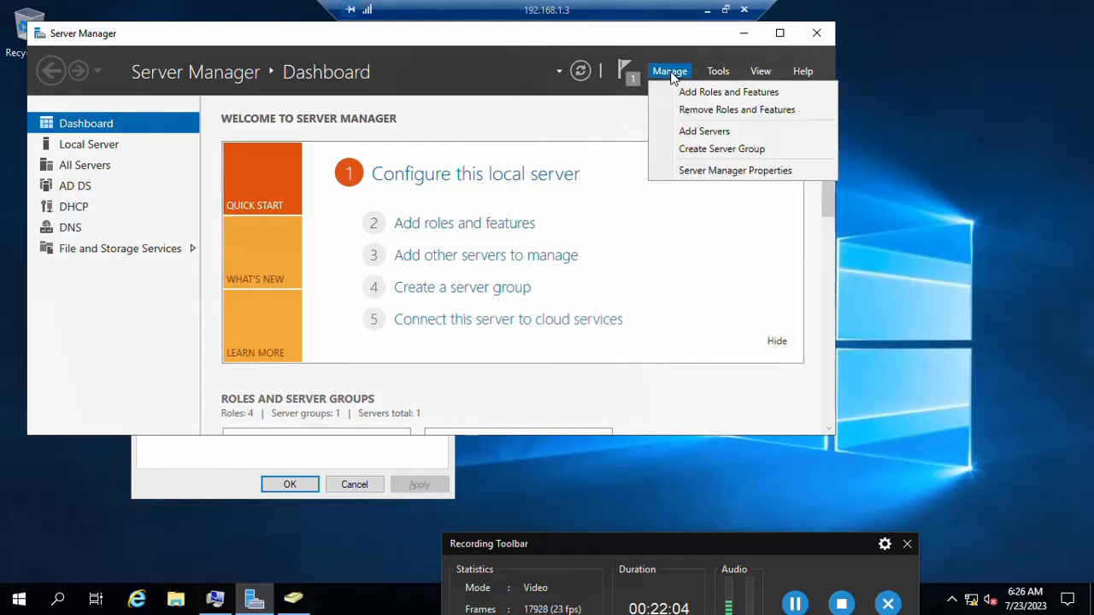
{"action": "left_click", "coordinate": [724, 74]}
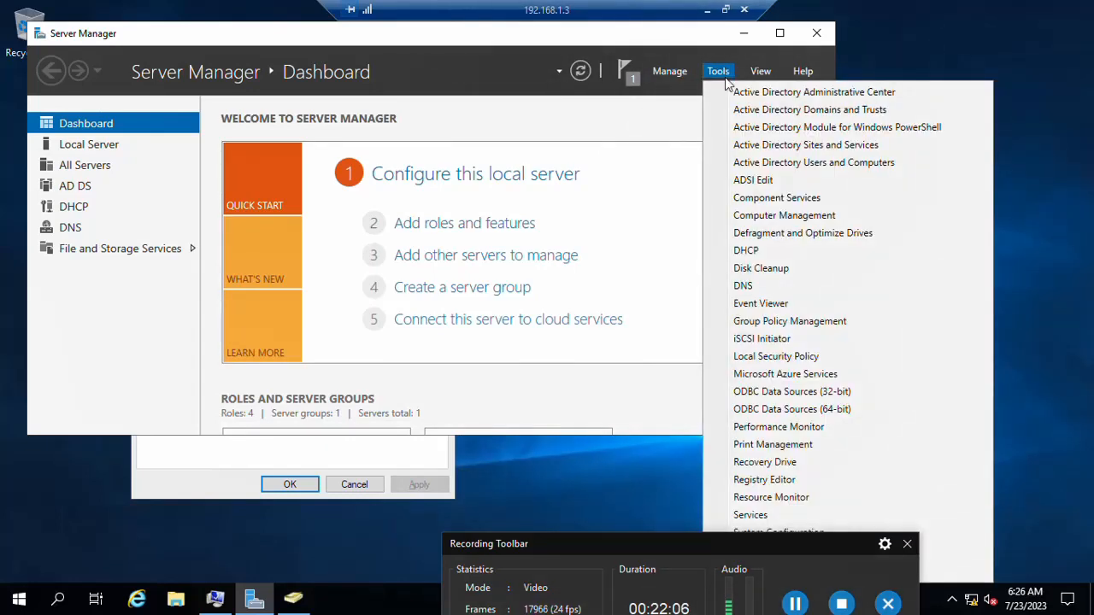
{"action": "left_click", "coordinate": [746, 250]}
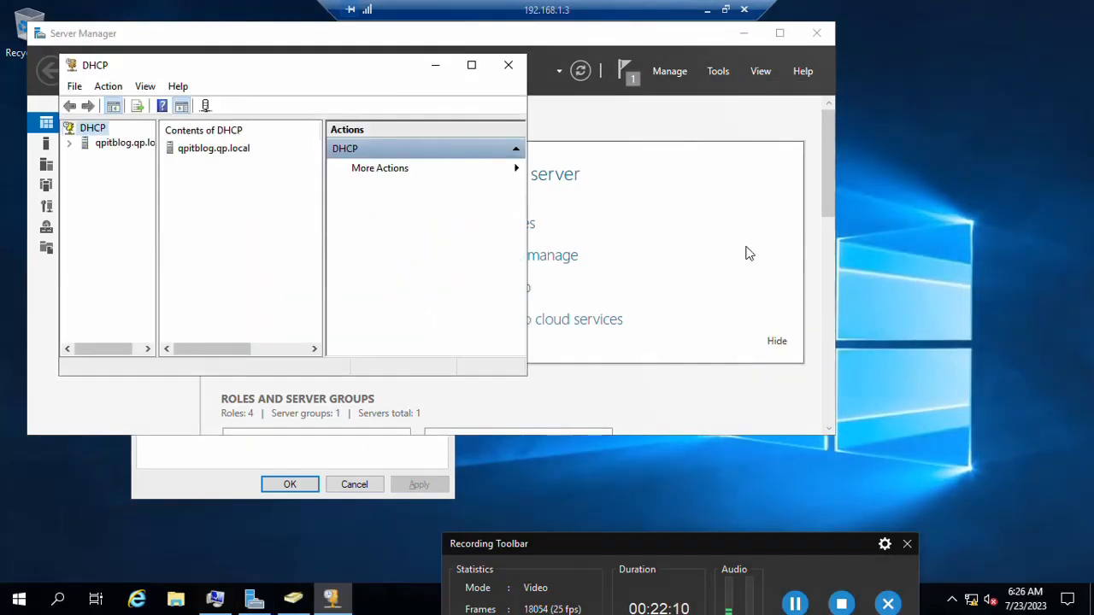
{"action": "left_click", "coordinate": [473, 67]}
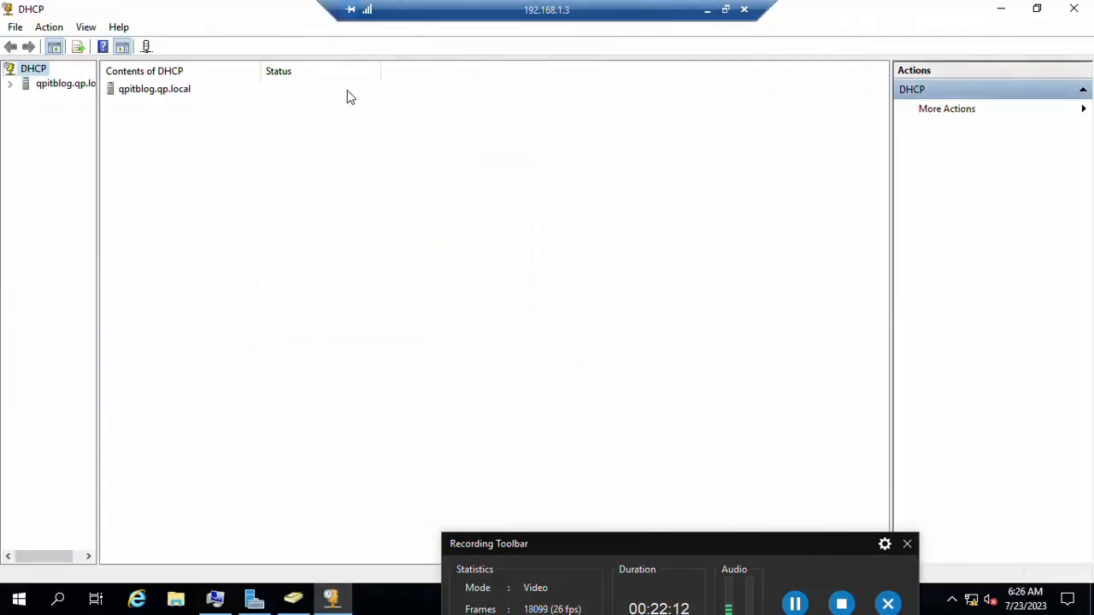
Step: Expand qpitblog.qp.local and start a New Scope on IPv4
{"action": "left_click", "coordinate": [9, 85]}
{"action": "double_click", "coordinate": [55, 98]}
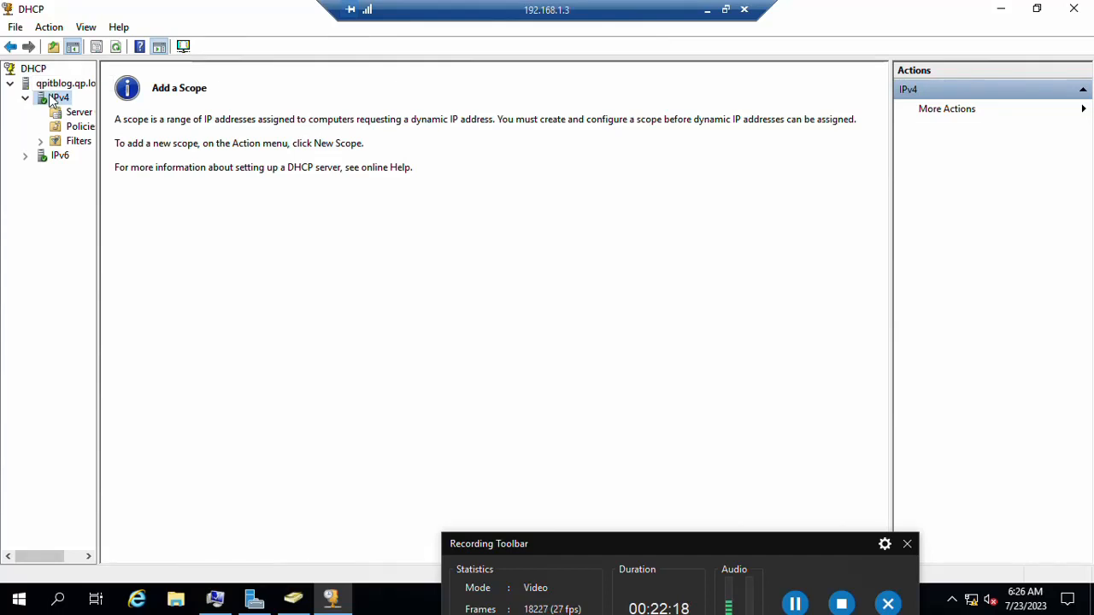
{"action": "right_click", "coordinate": [53, 100]}
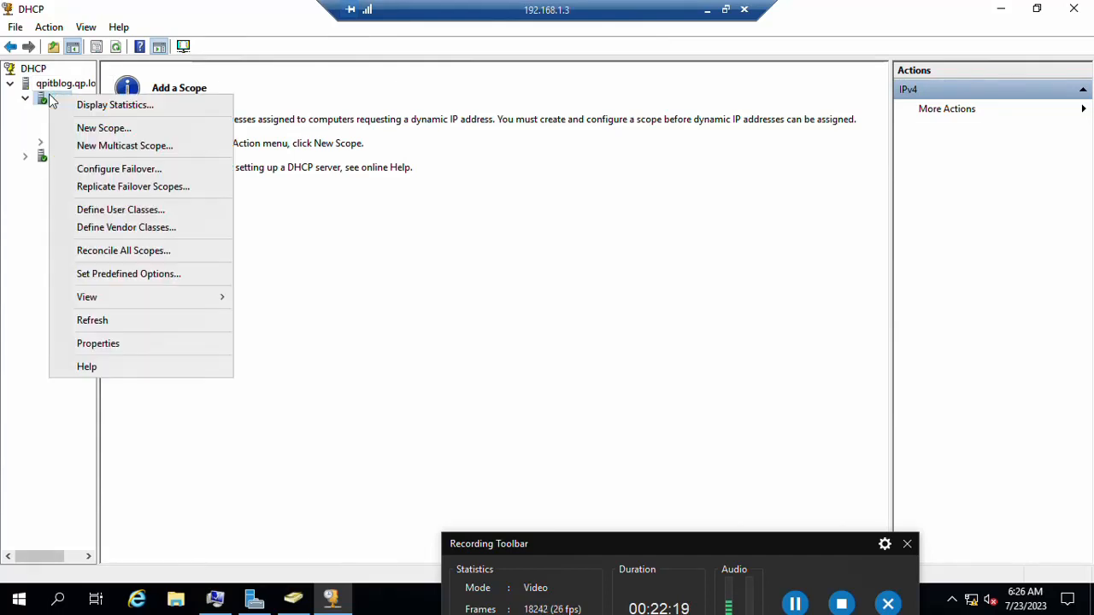
{"action": "left_click", "coordinate": [92, 130]}
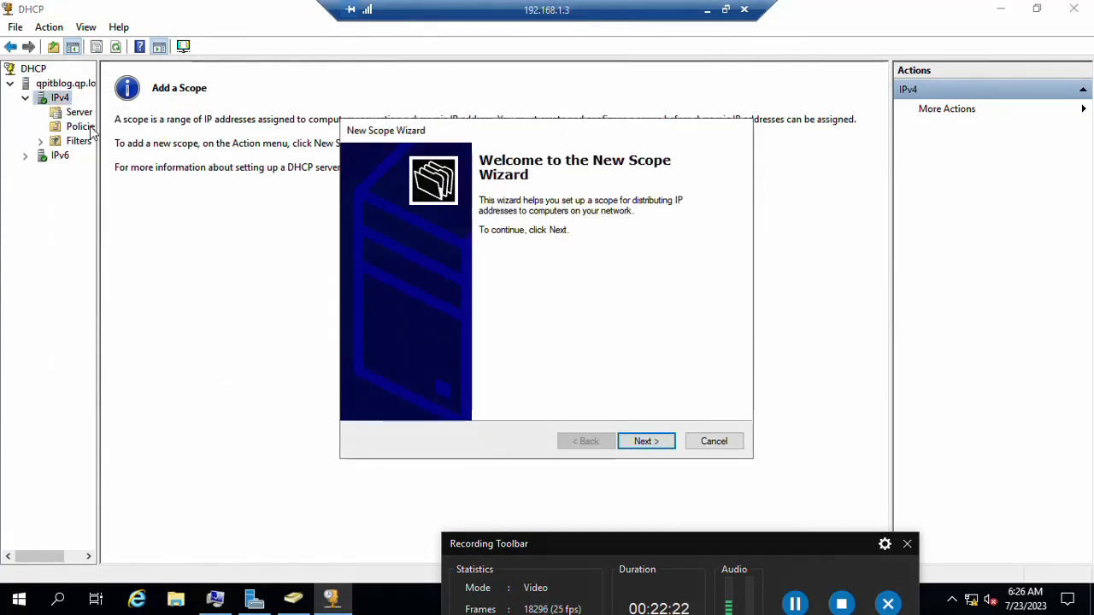
Step: Name the new scope qp, add a description, and continue to the IP Address Range page
{"action": "left_click", "coordinate": [658, 441]}
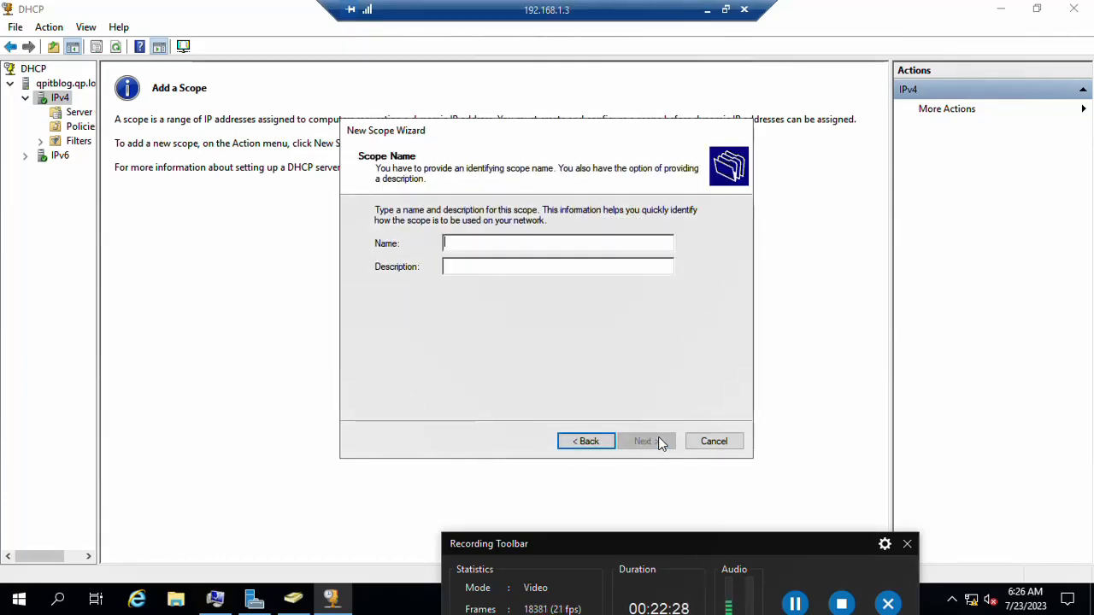
{"action": "type", "text": "qp"}
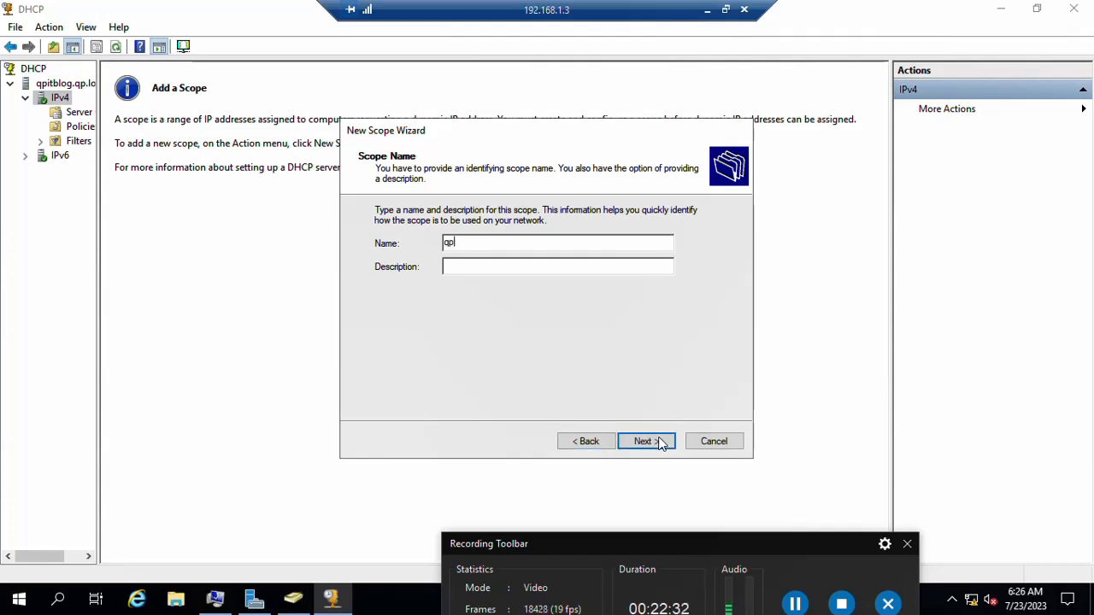
{"action": "type", "text": ".loca"}
{"action": "key", "text": "BackSpace"}
{"action": "key", "text": "BackSpace"}
{"action": "type", "text": "qpiocal"}
{"action": "left_click", "coordinate": [659, 440]}
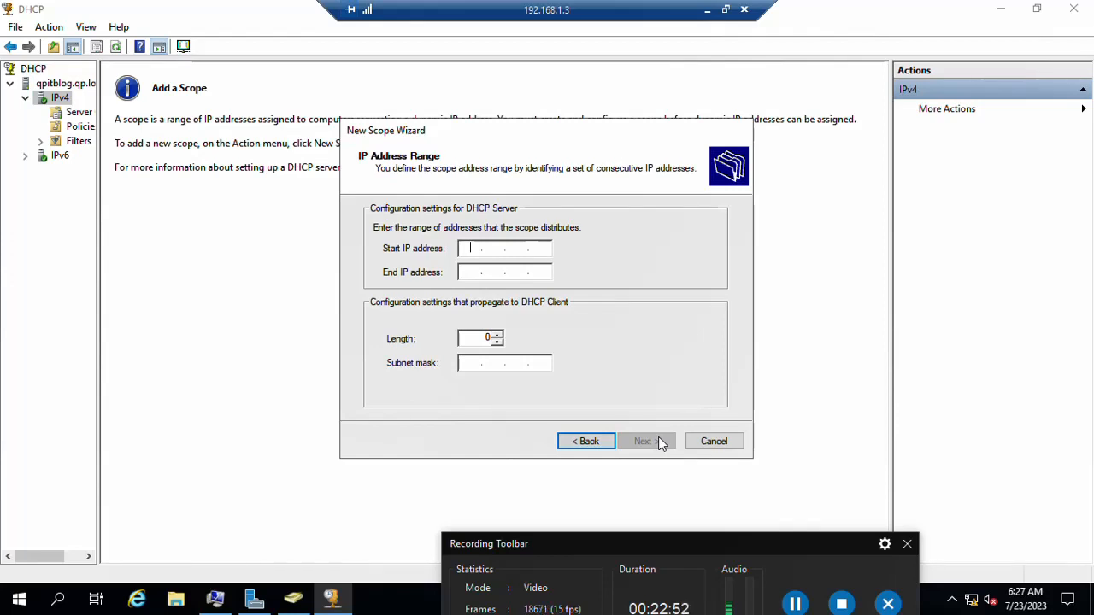
Step: Set the scope range 192.168.1.80 to 192.168.1.250 with mask 255.255.255.0
{"action": "type", "text": "192.168.1."}
{"action": "type", "text": "80"}
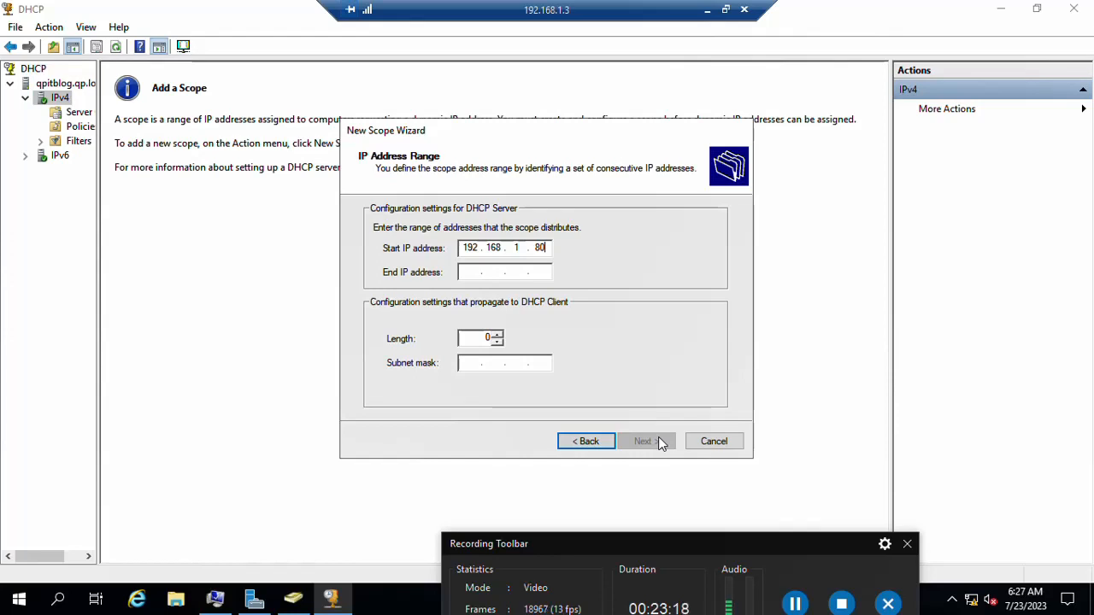
{"action": "key", "text": "Tab"}
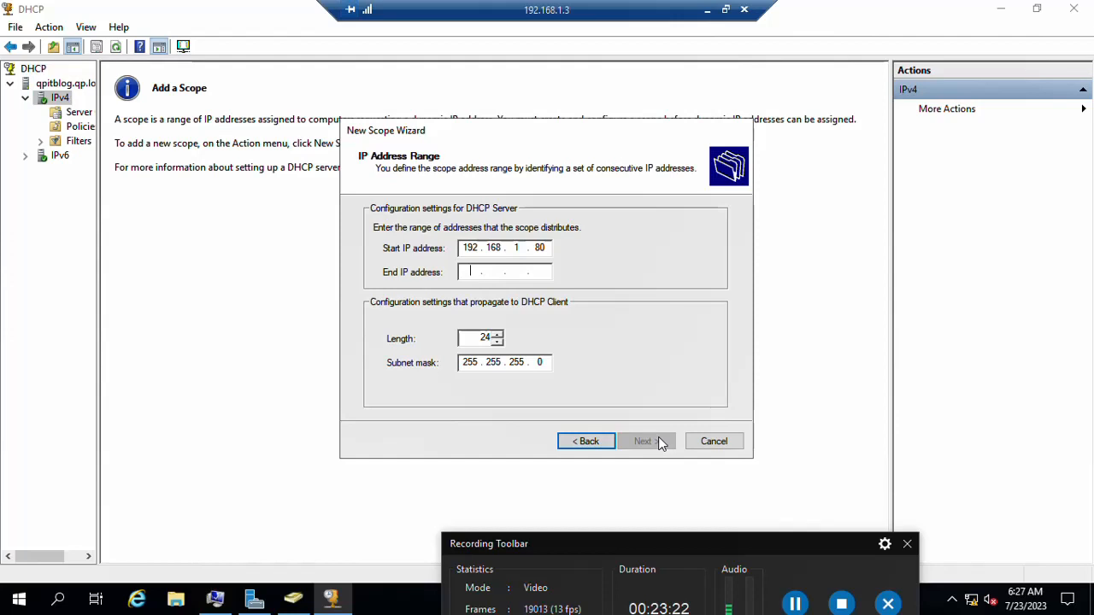
{"action": "type", "text": "1 . . ."}
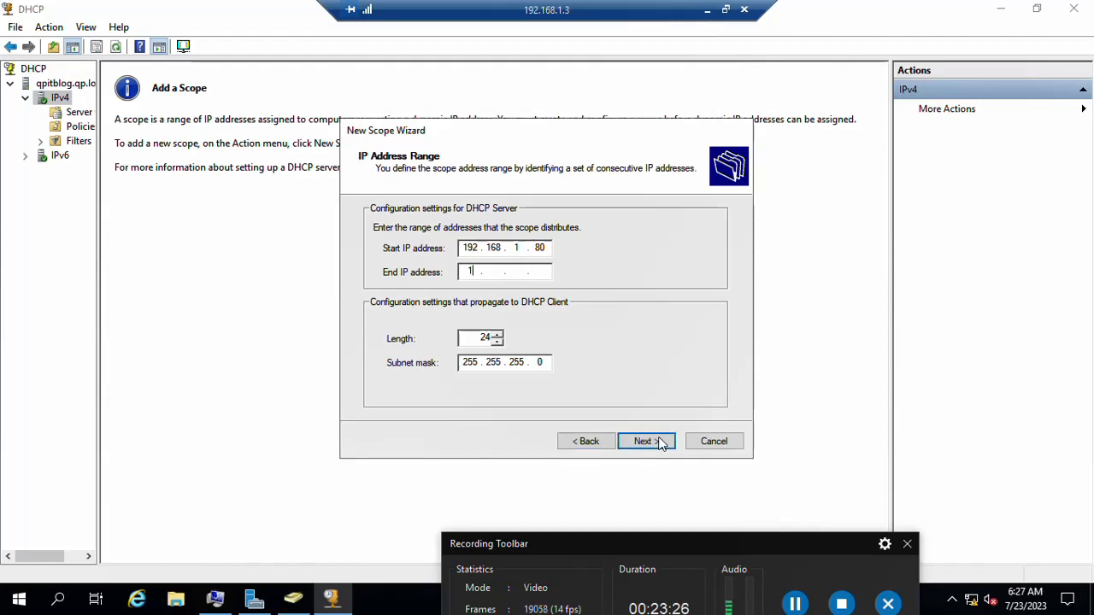
{"action": "type", "text": "291"}
{"action": "key", "text": "BackSpace"}
{"action": "key", "text": "BackSpace"}
{"action": "key", "text": "BackSpace"}
{"action": "type", "text": "92 . 16"}
{"action": "type", "text": "8 . 1 . 250"}
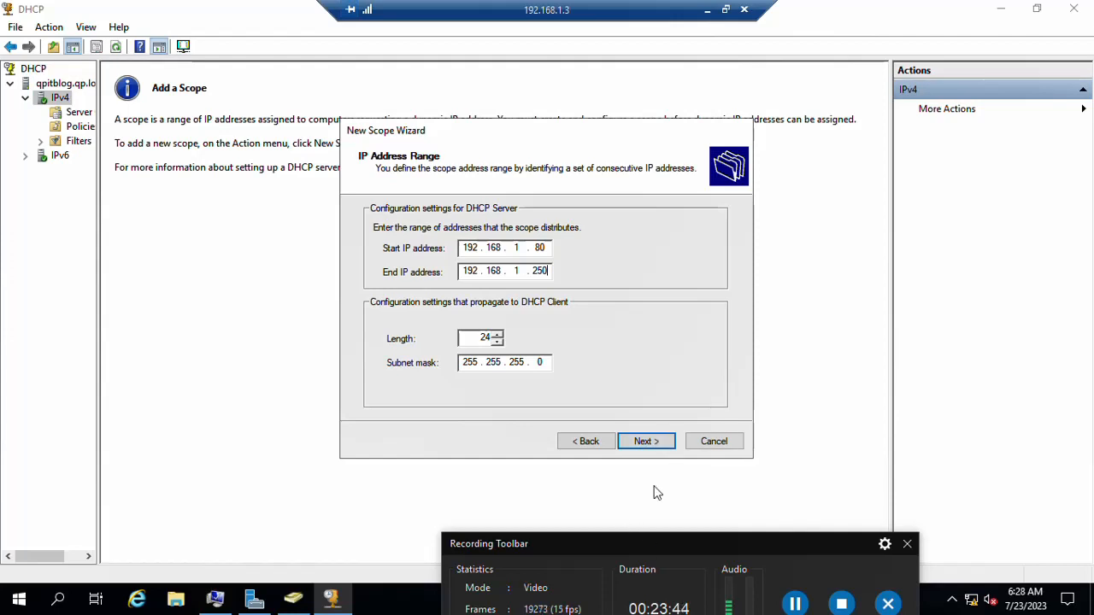
{"action": "left_click", "coordinate": [649, 446]}
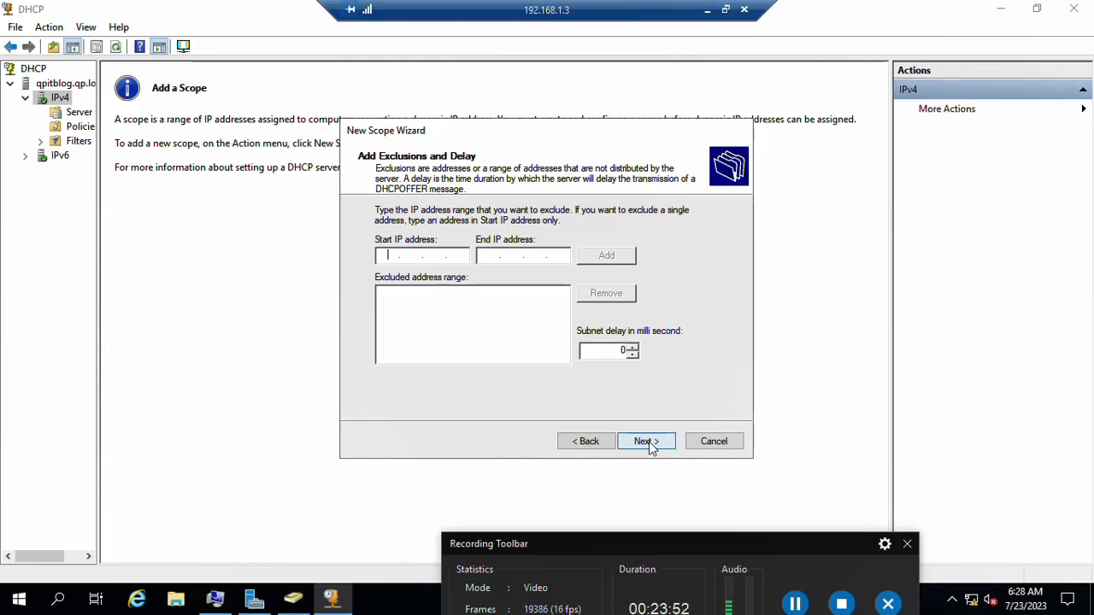
Step: Skip exclusions, keep the default lease duration, and choose to configure DHCP options now
{"action": "left_click", "coordinate": [646, 442]}
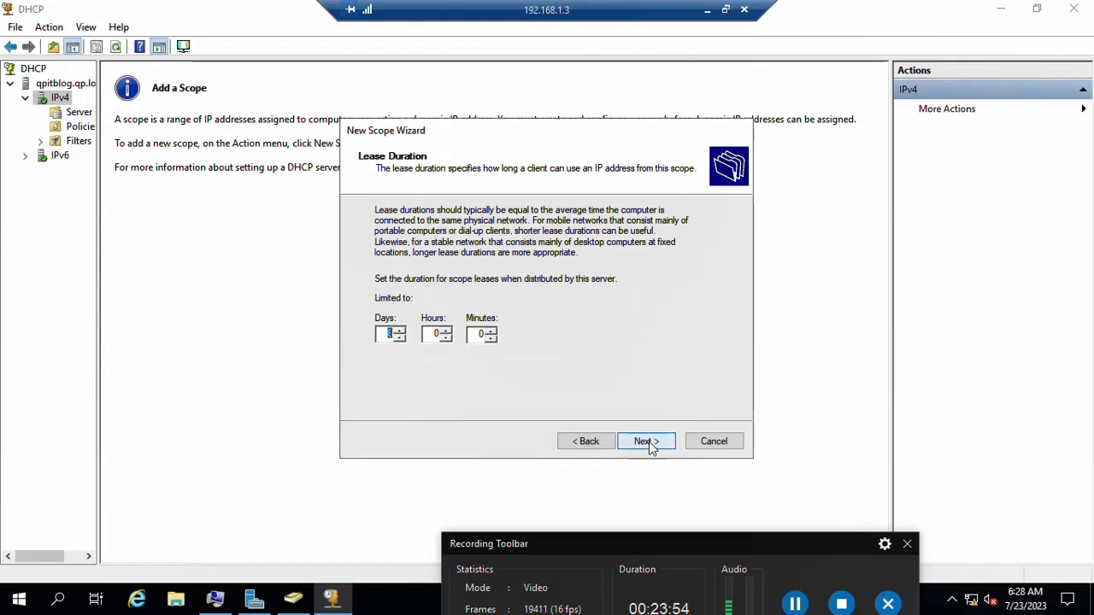
{"action": "left_click", "coordinate": [647, 442]}
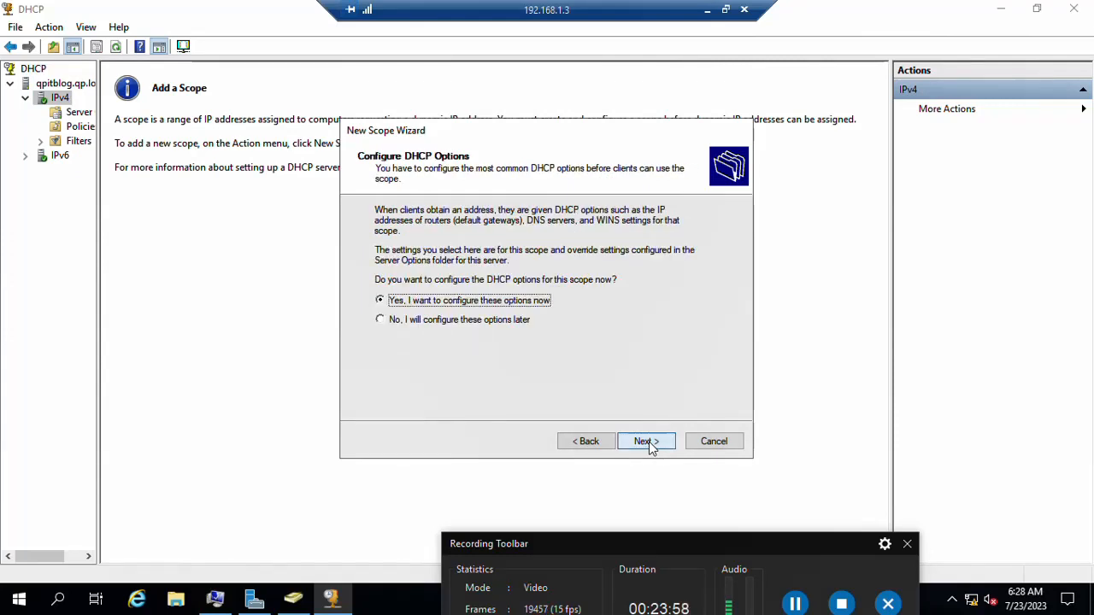
{"action": "left_click", "coordinate": [647, 441]}
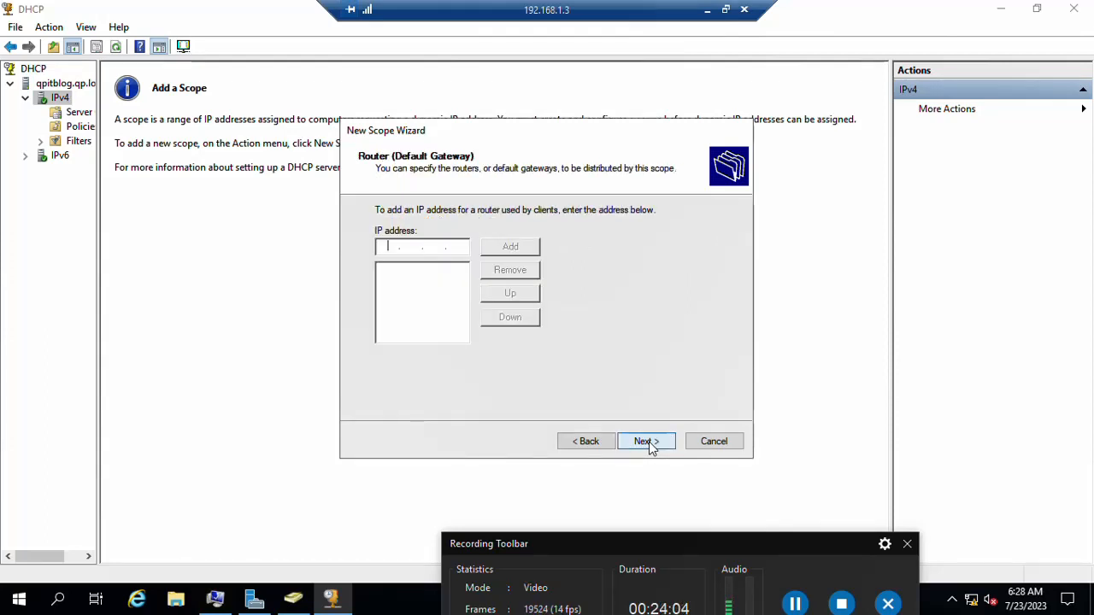
Step: Add 192.168.1.1 as the default gateway and select the 192.168.1.3 DNS server
{"action": "type", "text": "192.168.1.1"}
{"action": "left_click", "coordinate": [527, 250]}
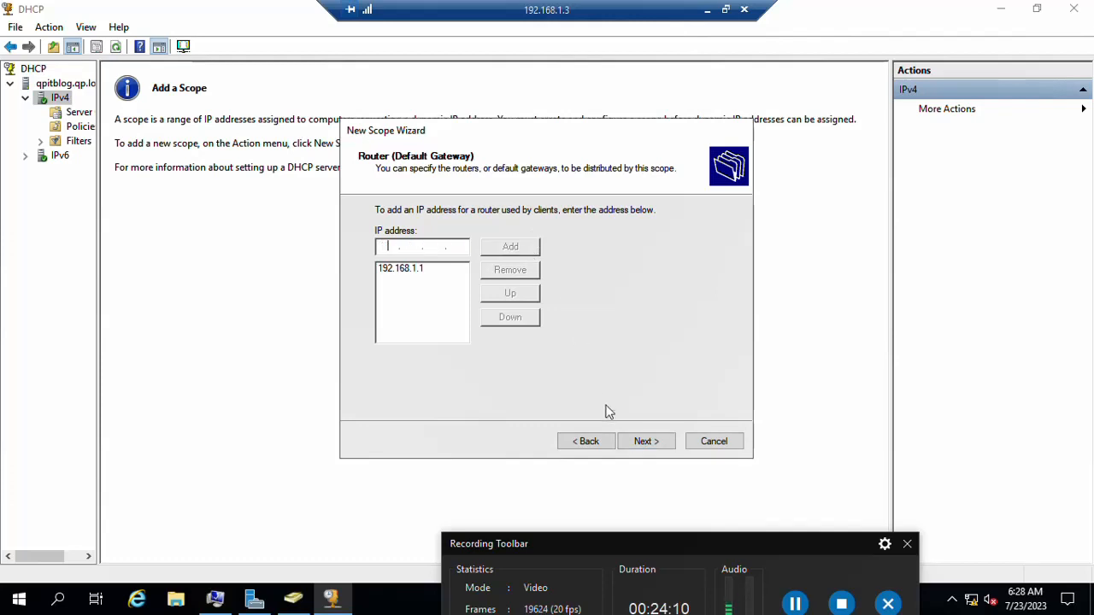
{"action": "left_click", "coordinate": [643, 441]}
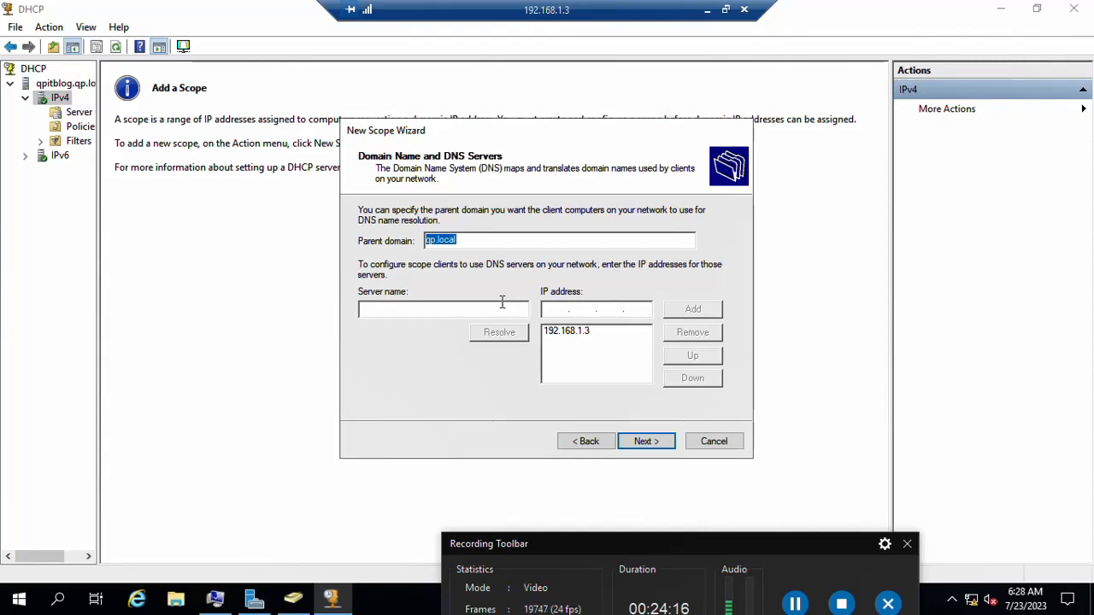
{"action": "left_click", "coordinate": [576, 335]}
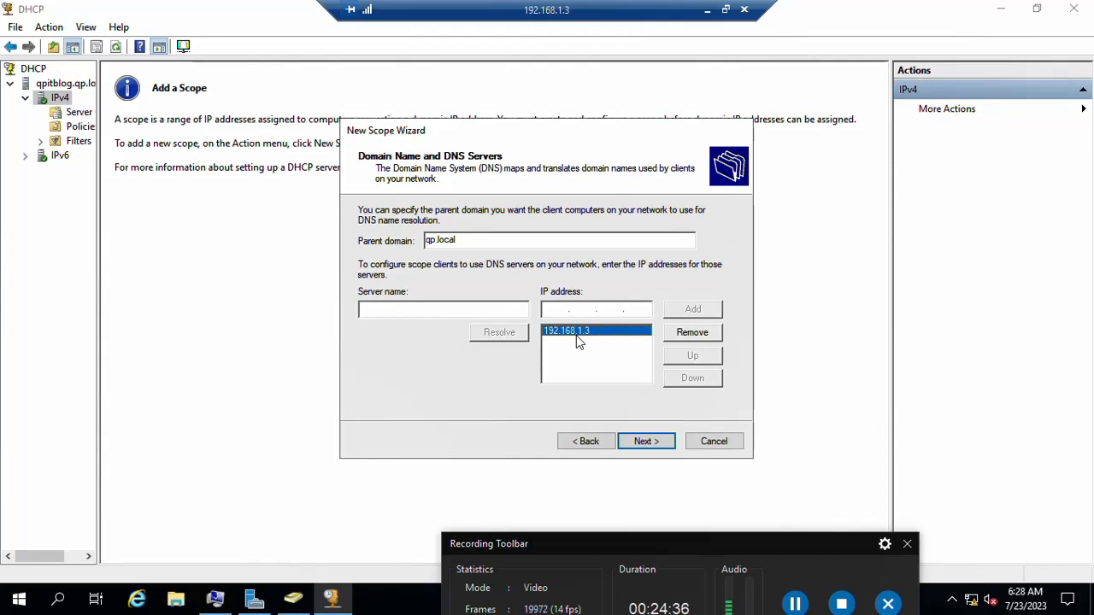
Step: Add 192.168.1.3 as the scope's WINS server, activate the scope now, and finish the wizard
{"action": "left_click", "coordinate": [666, 443]}
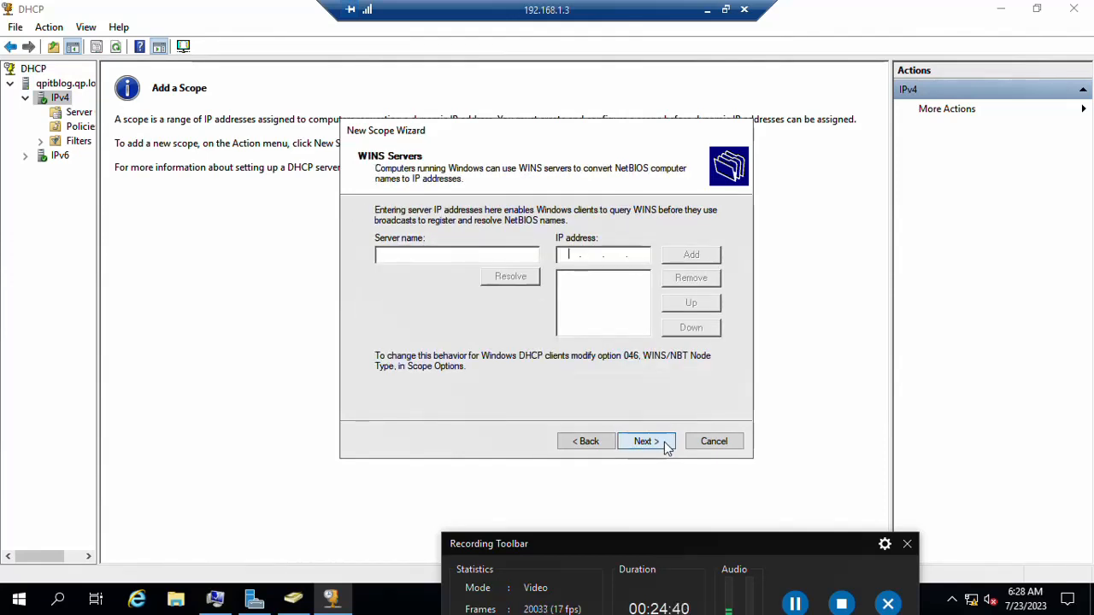
{"action": "type", "text": "192.168."}
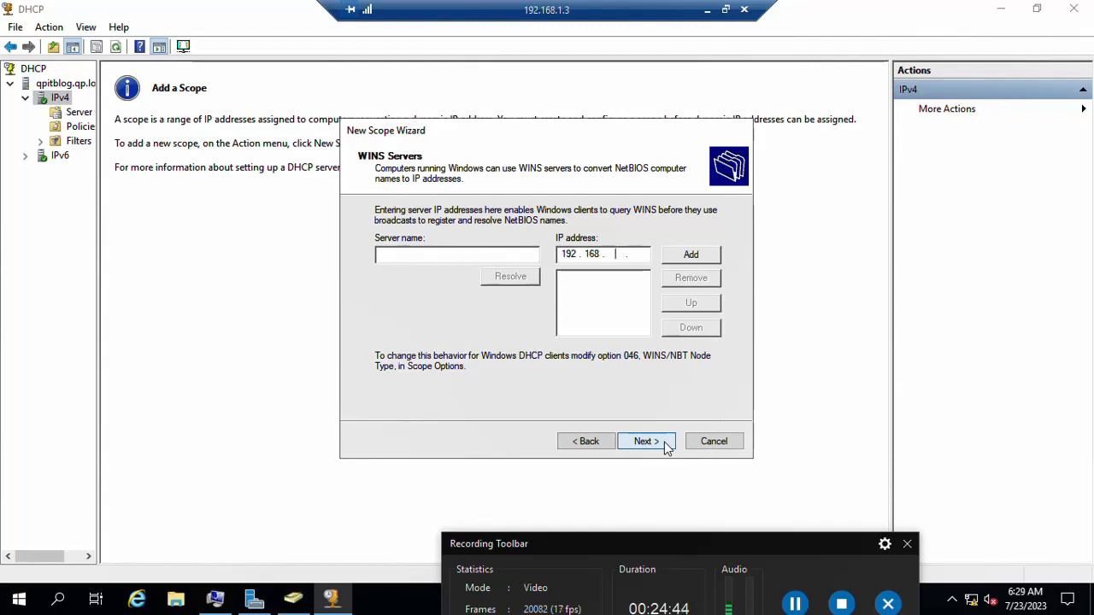
{"action": "type", "text": "1.3"}
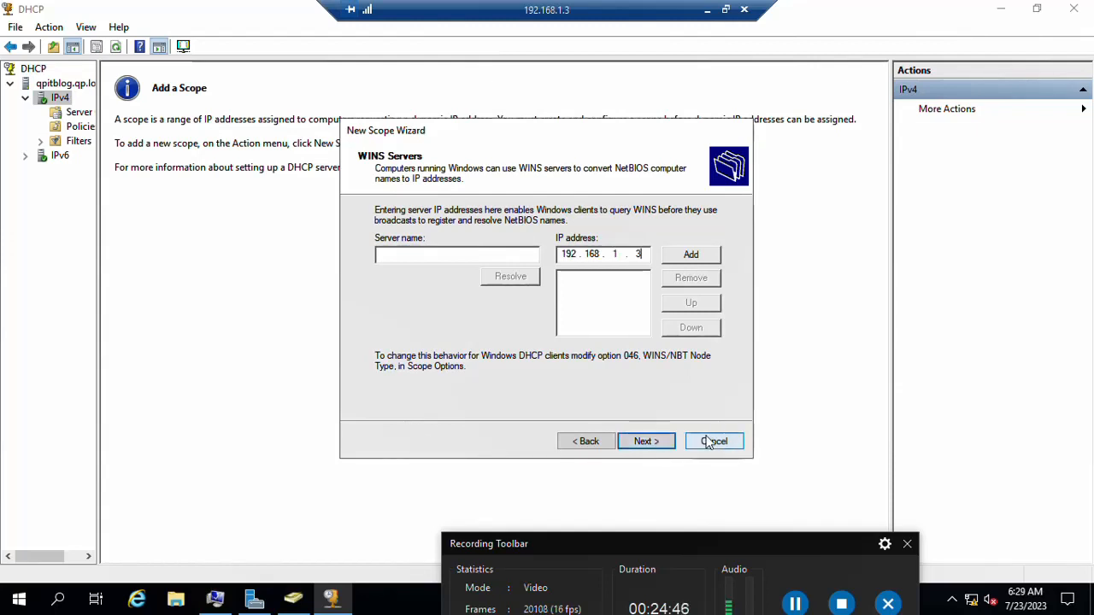
{"action": "left_click", "coordinate": [674, 256]}
{"action": "left_click", "coordinate": [639, 442]}
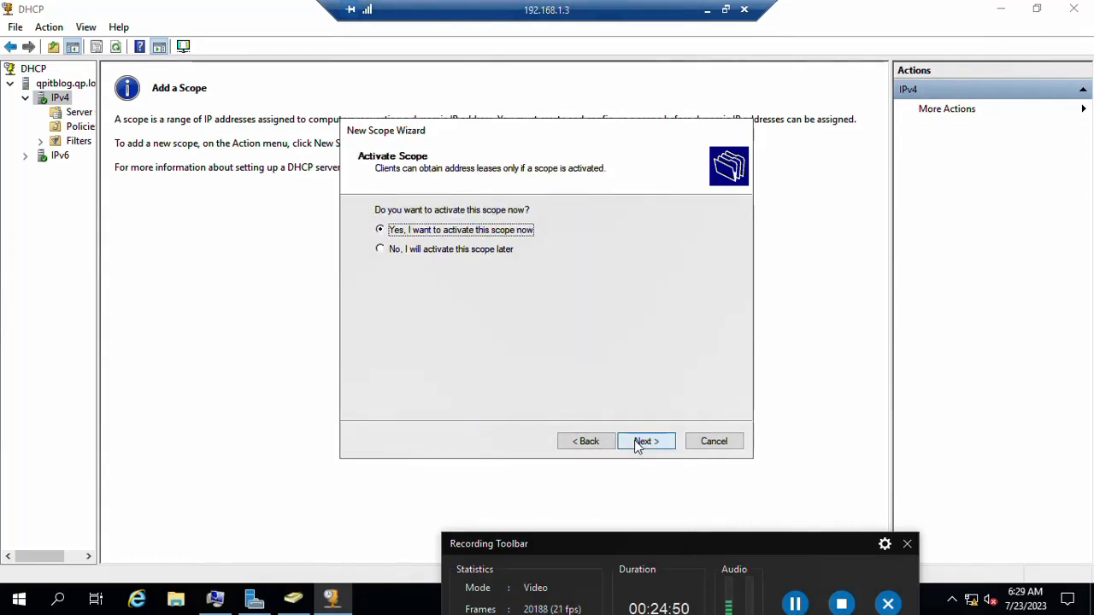
{"action": "left_click", "coordinate": [639, 445]}
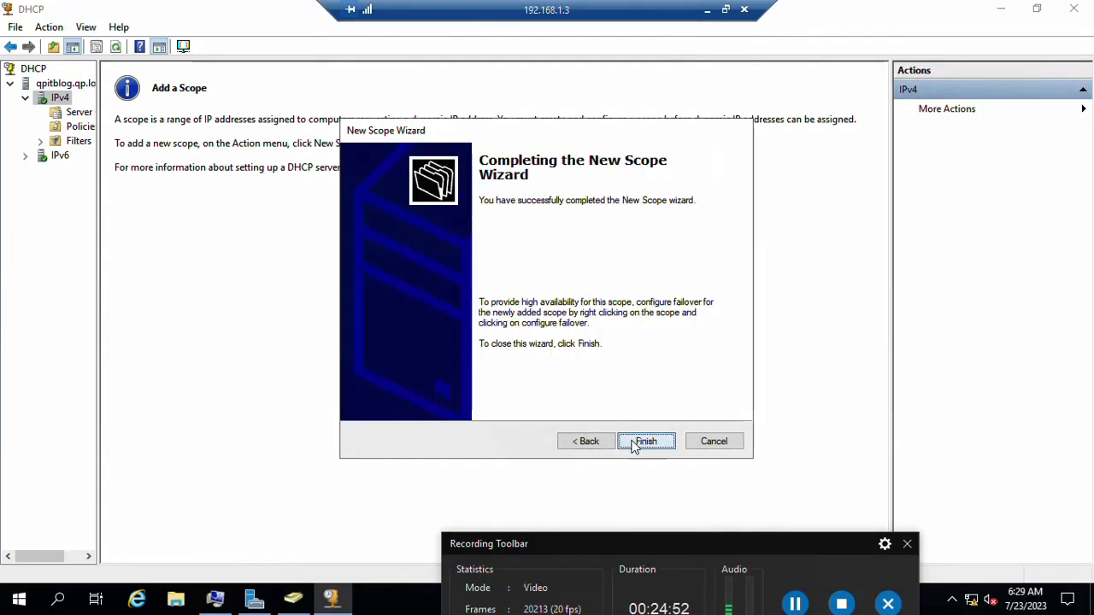
{"action": "left_click", "coordinate": [649, 443]}
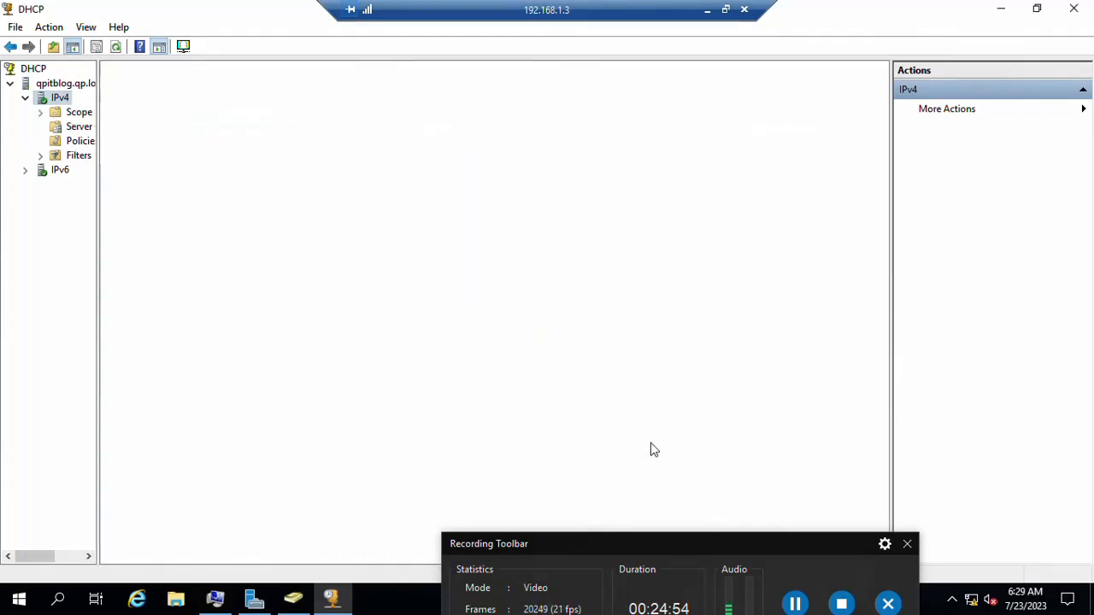
Step: Expand Scope [192.168.1.0], view its address leases, and widen the tree pane
{"action": "right_click", "coordinate": [71, 126]}
{"action": "left_click", "coordinate": [68, 105]}
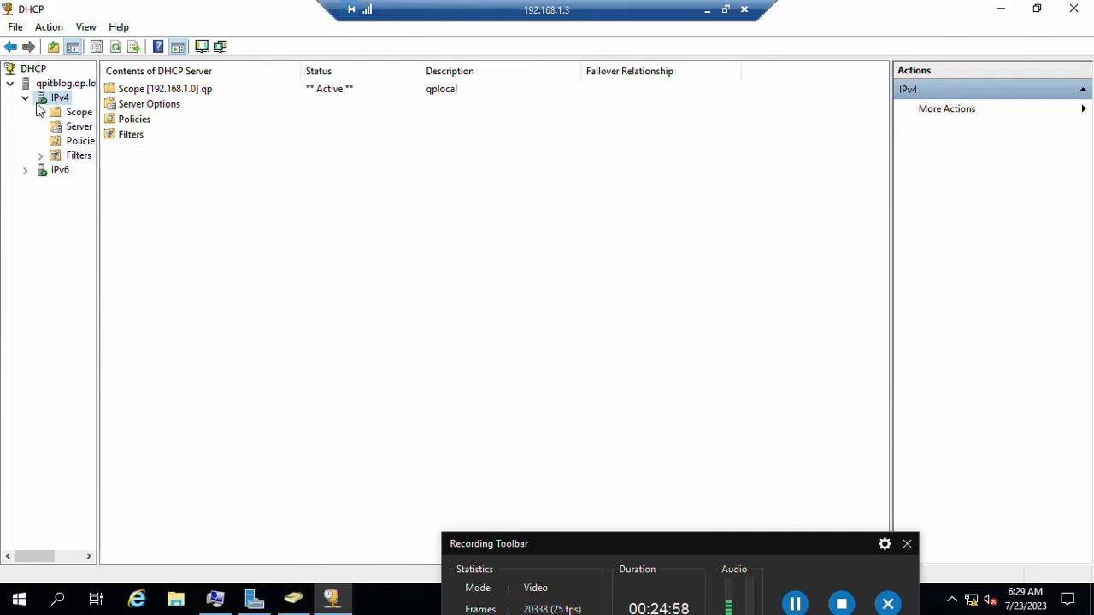
{"action": "left_click", "coordinate": [40, 112]}
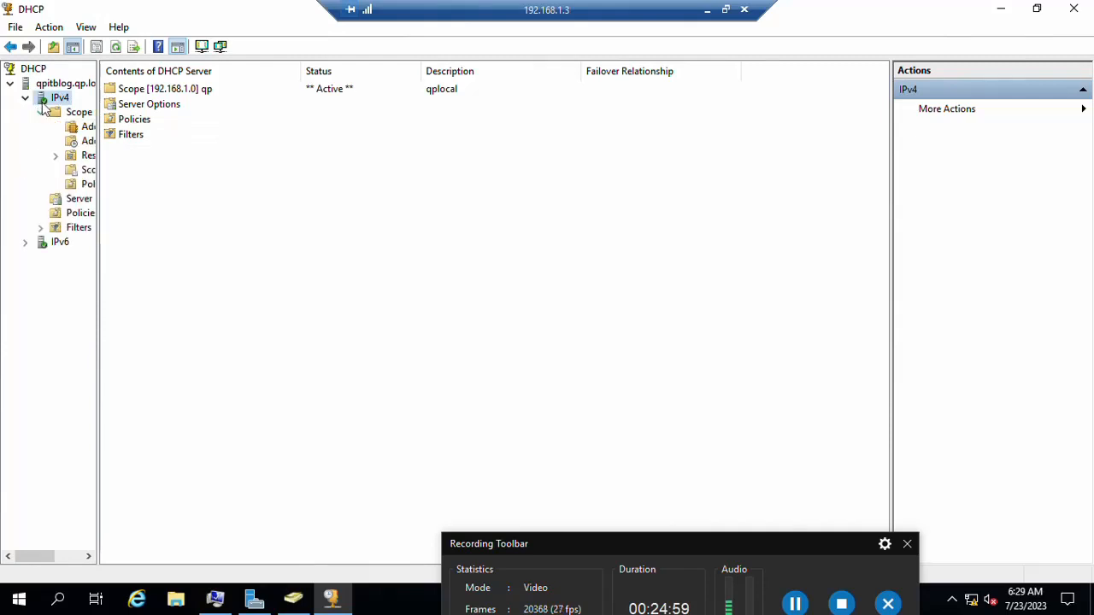
{"action": "left_click", "coordinate": [162, 89]}
{"action": "left_click", "coordinate": [150, 104]}
{"action": "left_click", "coordinate": [134, 119]}
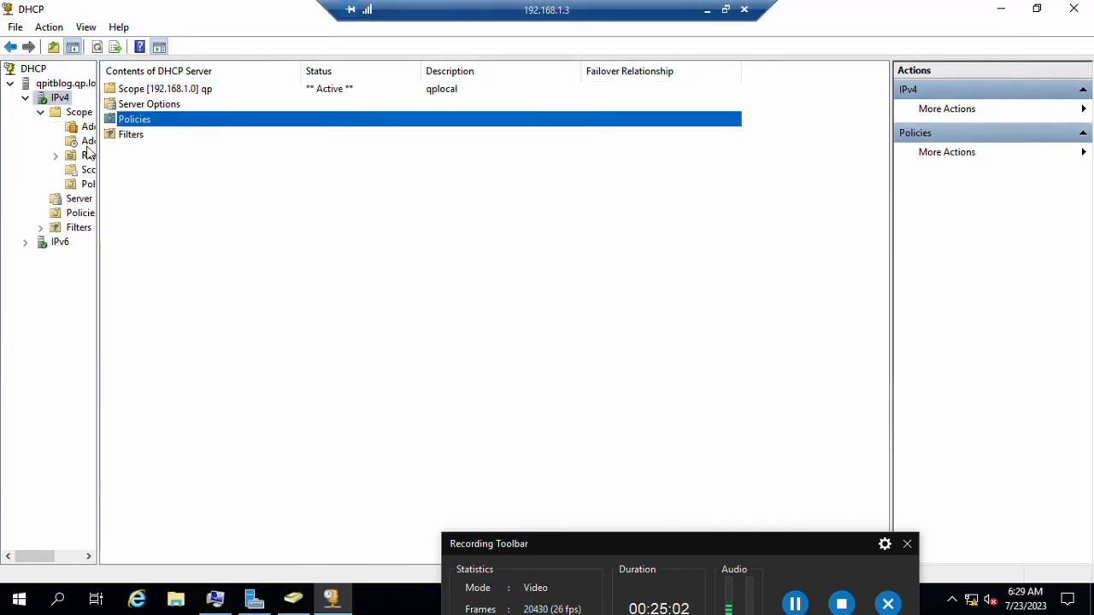
{"action": "left_click", "coordinate": [86, 141]}
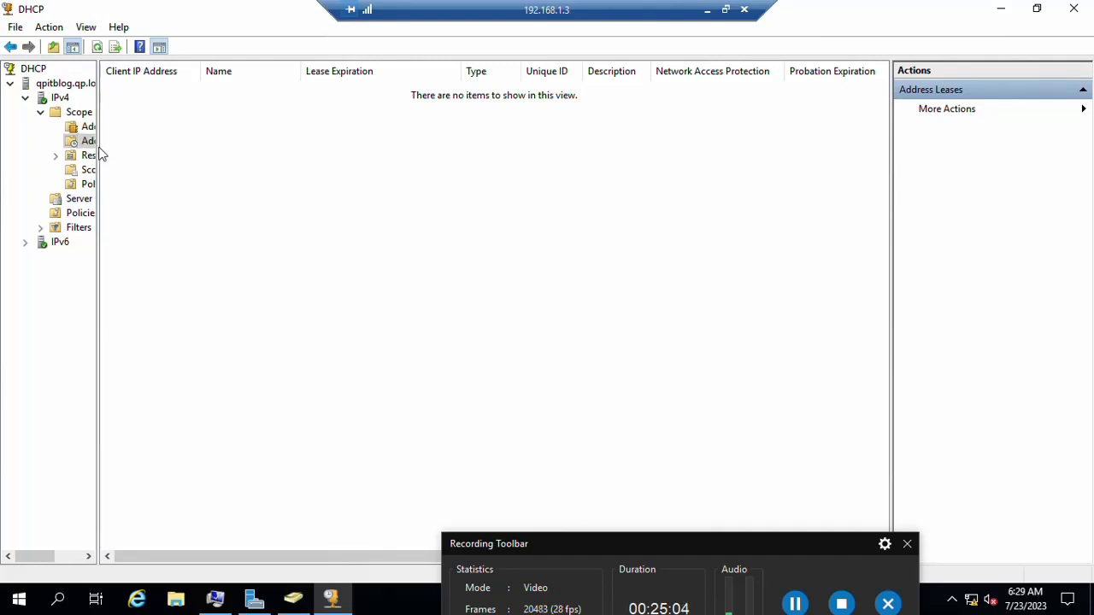
{"action": "left_click_drag", "start_coordinate": [100, 147], "coordinate": [186, 147]}
Step: Check reservations, no leases, and the 192.168.1.80–192.168.1.250 pool, then close the DHCP console
{"action": "left_click", "coordinate": [99, 155]}
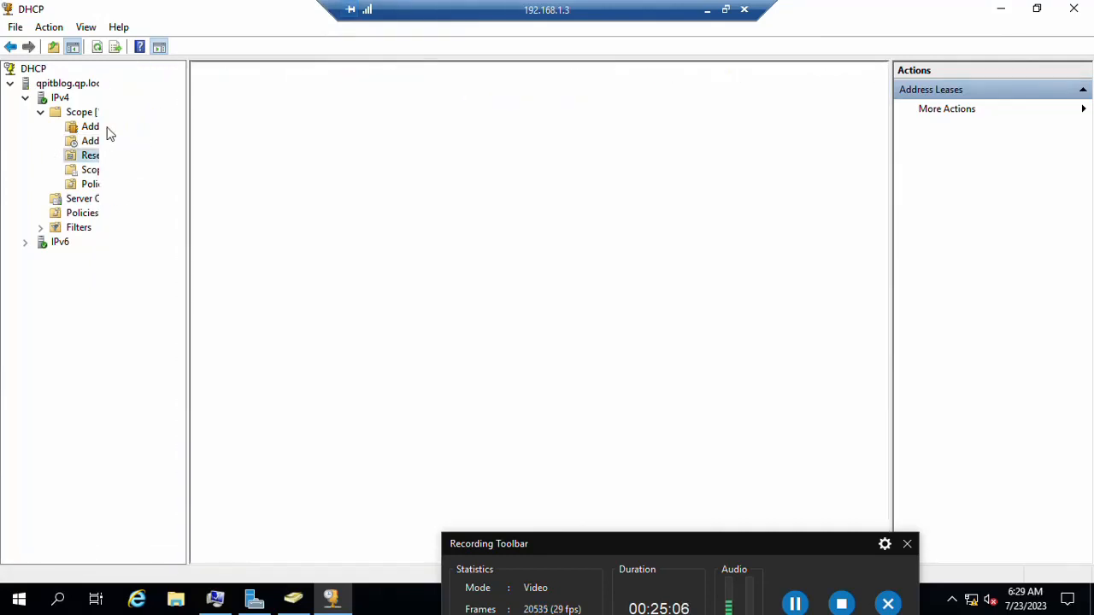
{"action": "left_click", "coordinate": [113, 127]}
{"action": "left_click", "coordinate": [109, 112]}
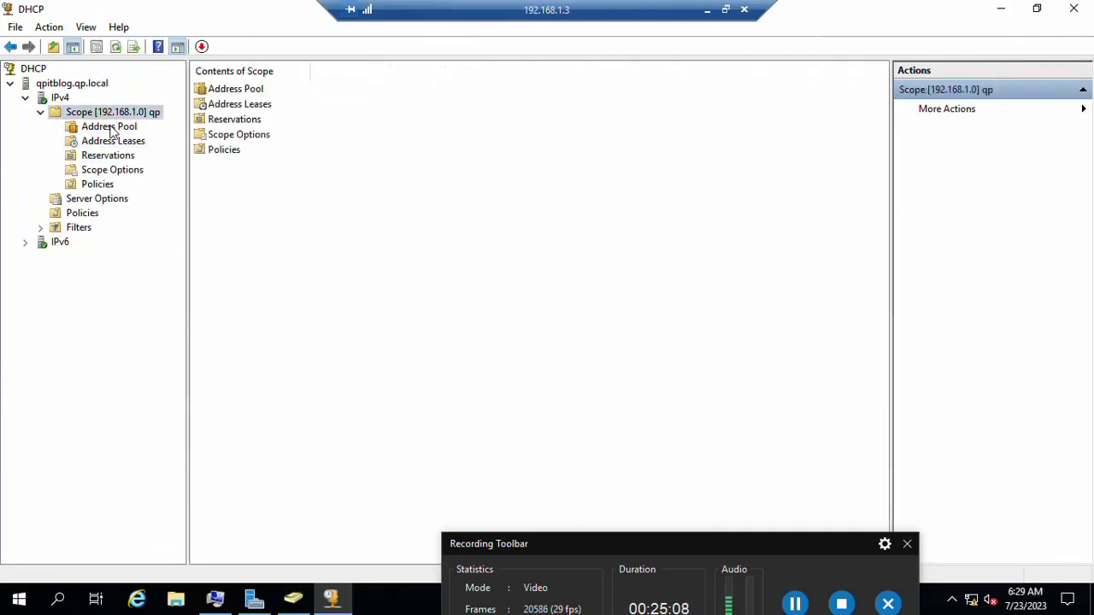
{"action": "left_click", "coordinate": [111, 128]}
{"action": "left_click", "coordinate": [111, 144]}
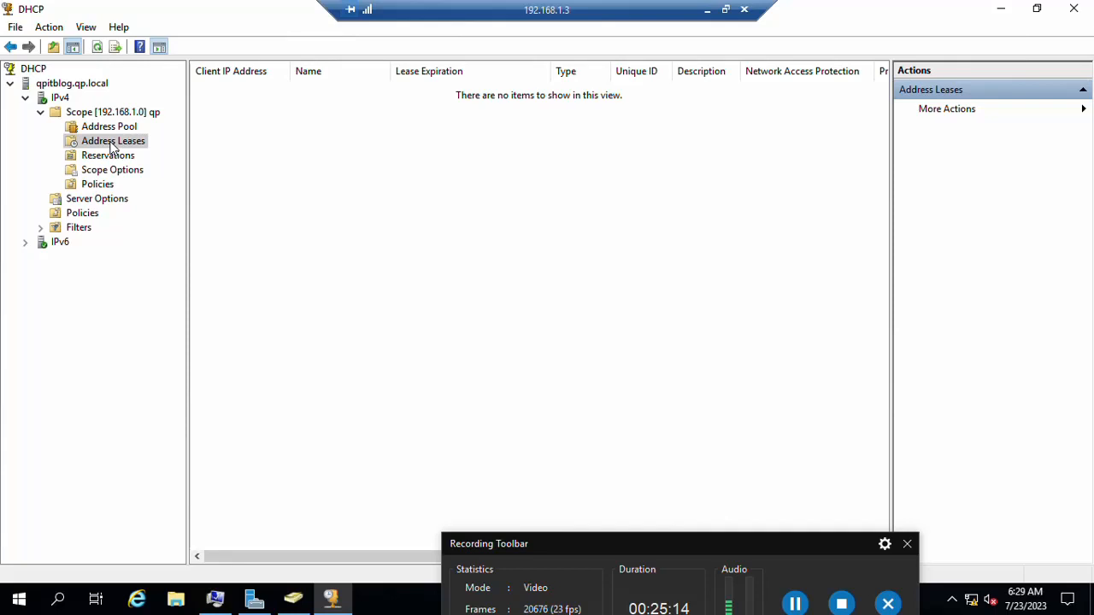
{"action": "left_click", "coordinate": [112, 128]}
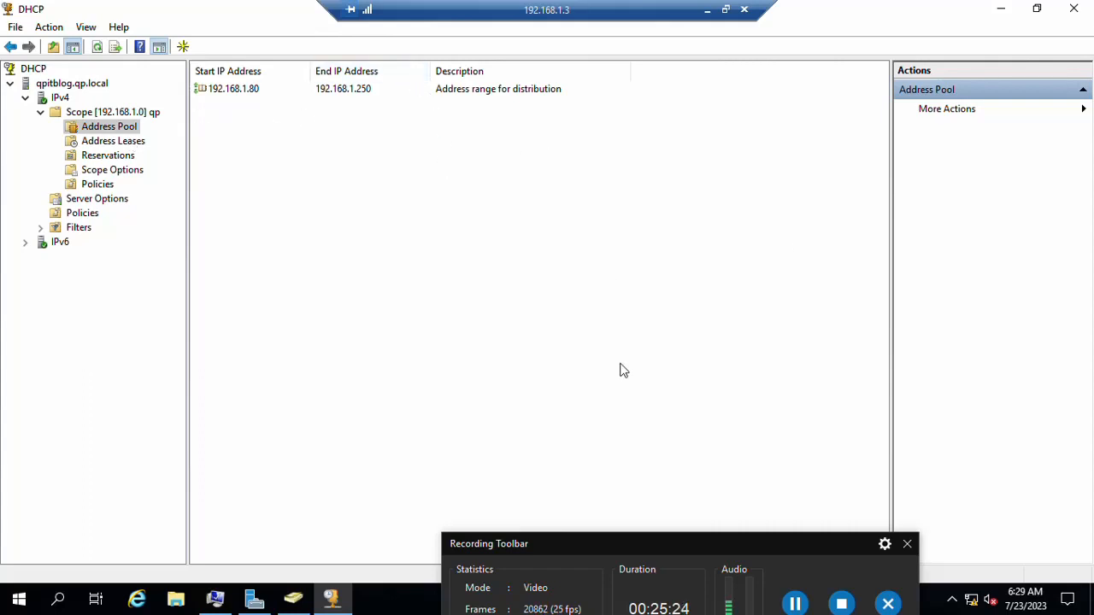
{"action": "left_click", "coordinate": [1075, 8]}
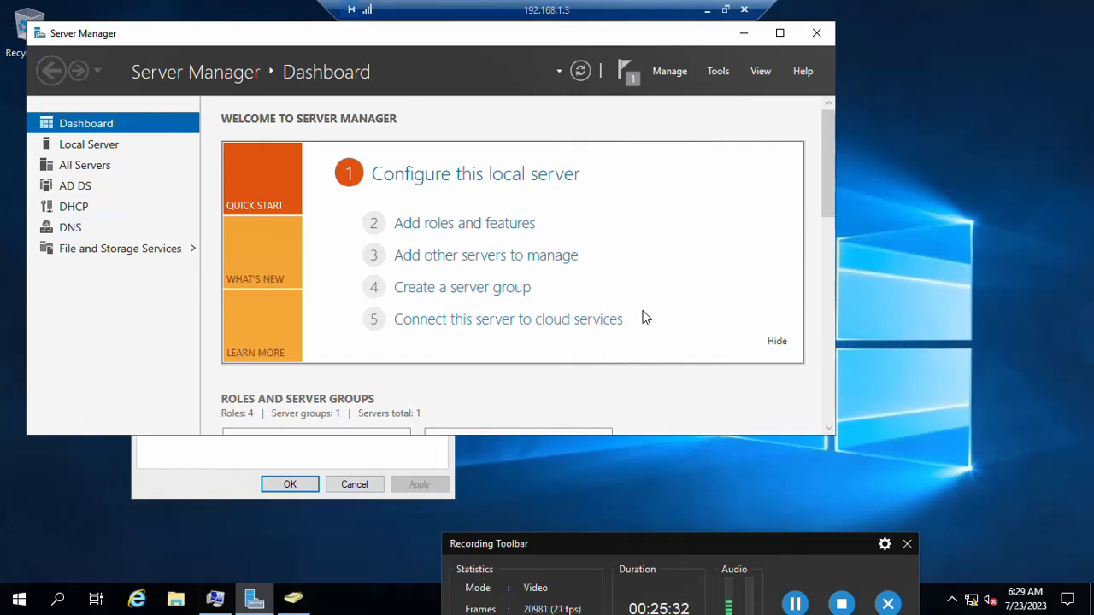
Step: Cancel System Properties, maximize Server Manager, and launch Group Policy Management from Tools
{"action": "left_click", "coordinate": [190, 481]}
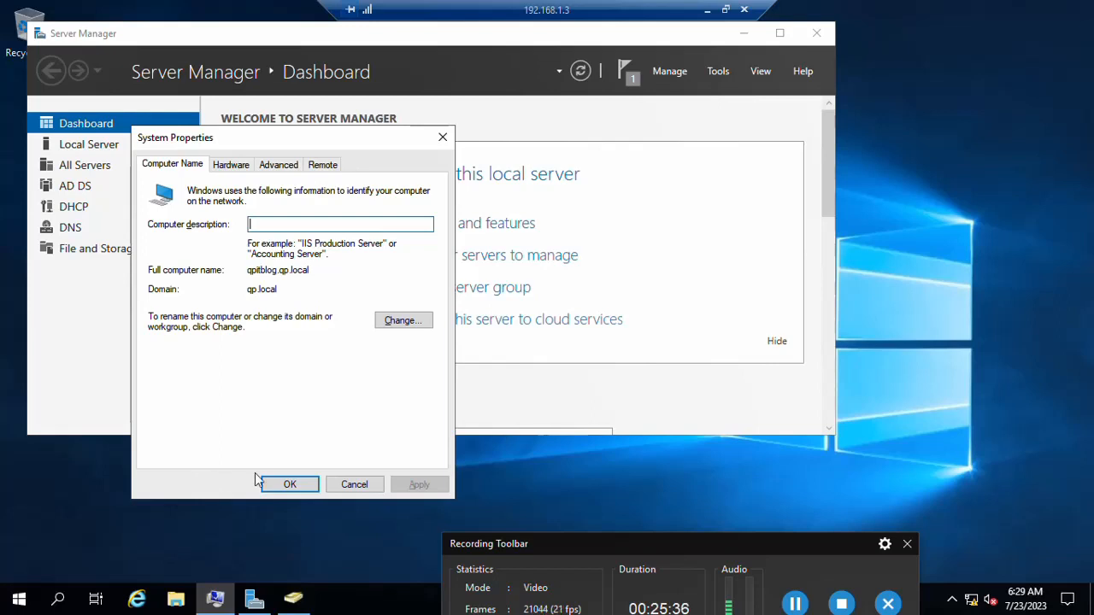
{"action": "left_click", "coordinate": [354, 485]}
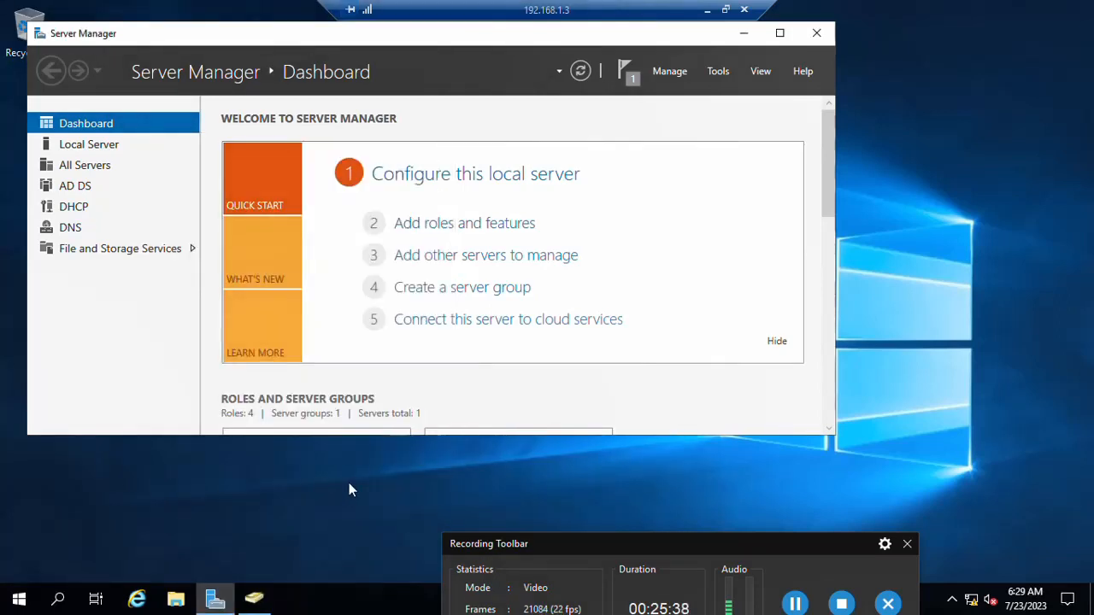
{"action": "left_click", "coordinate": [771, 42]}
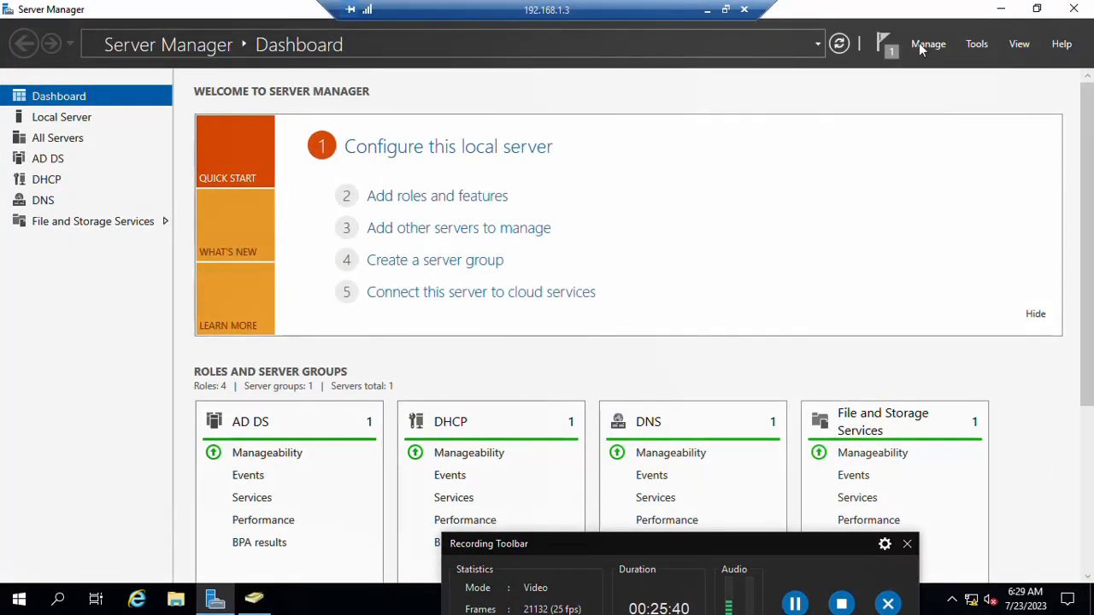
{"action": "left_click", "coordinate": [973, 45]}
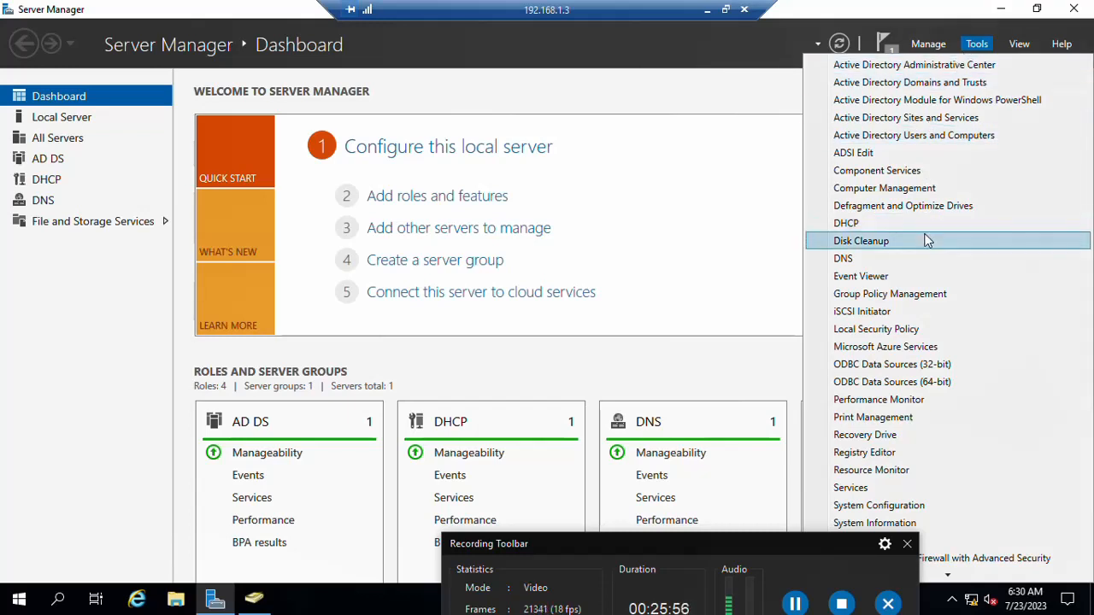
{"action": "left_click", "coordinate": [912, 294]}
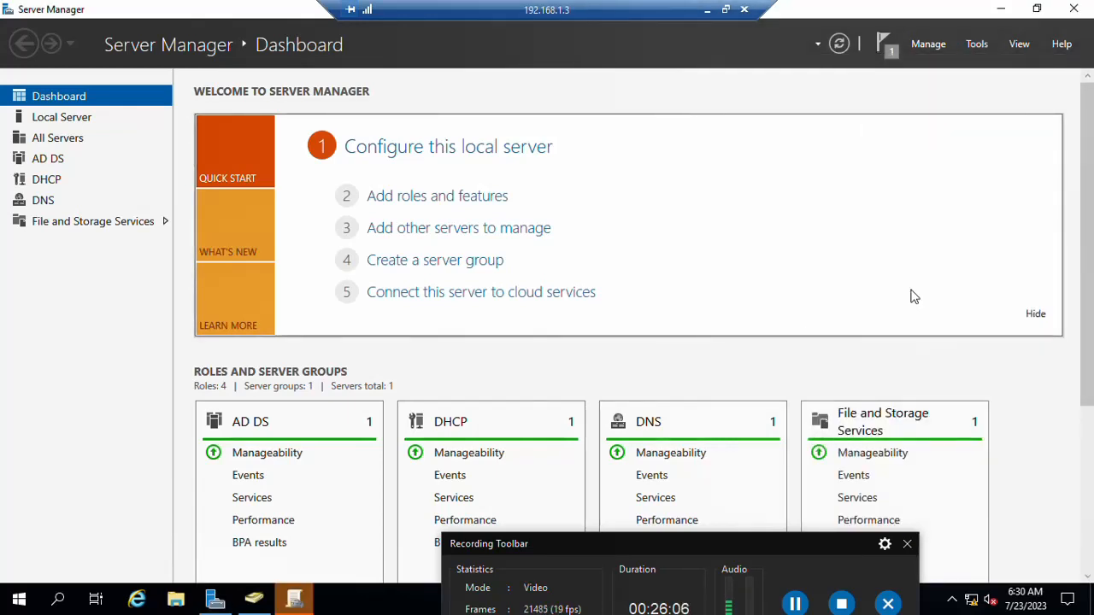
{"action": "left_click", "coordinate": [261, 604]}
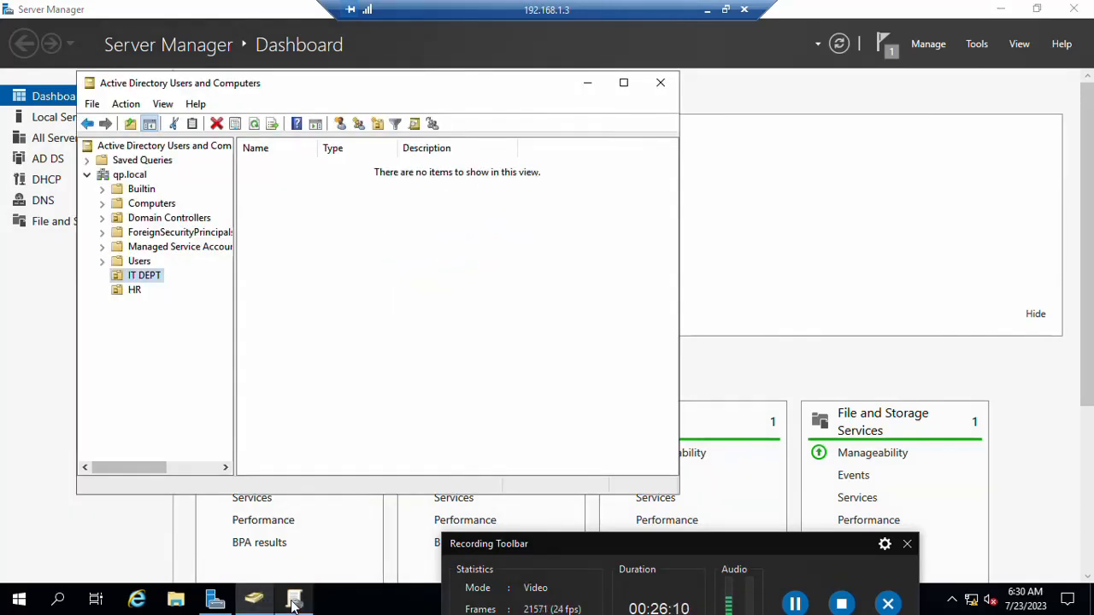
Step: Expand the qp.local forest and domain in Group Policy Management and select the HR OU
{"action": "left_click", "coordinate": [293, 603]}
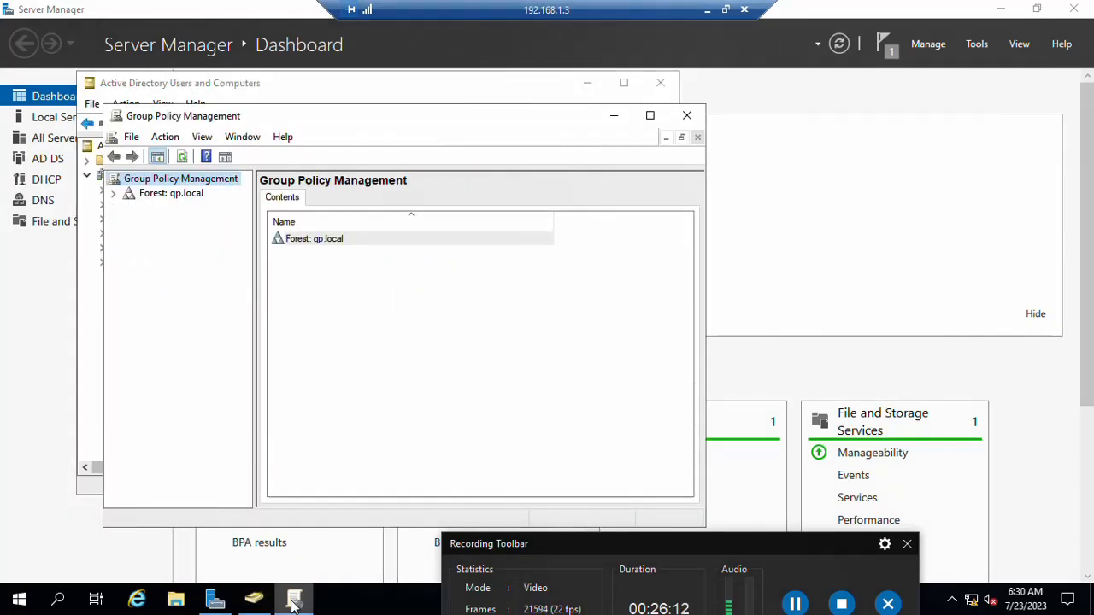
{"action": "left_click", "coordinate": [113, 194]}
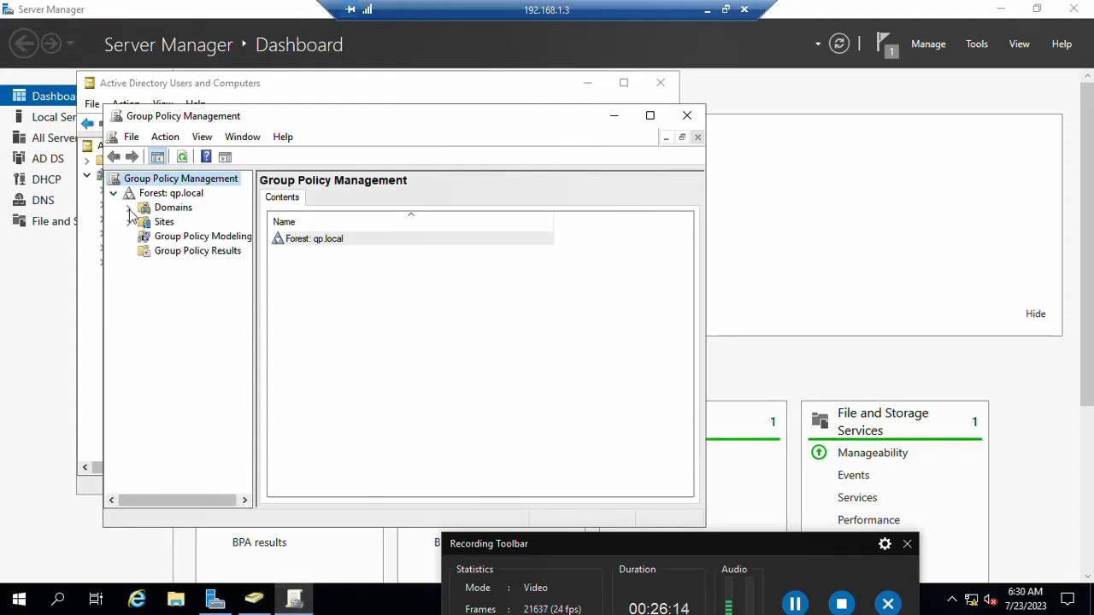
{"action": "left_click", "coordinate": [129, 208]}
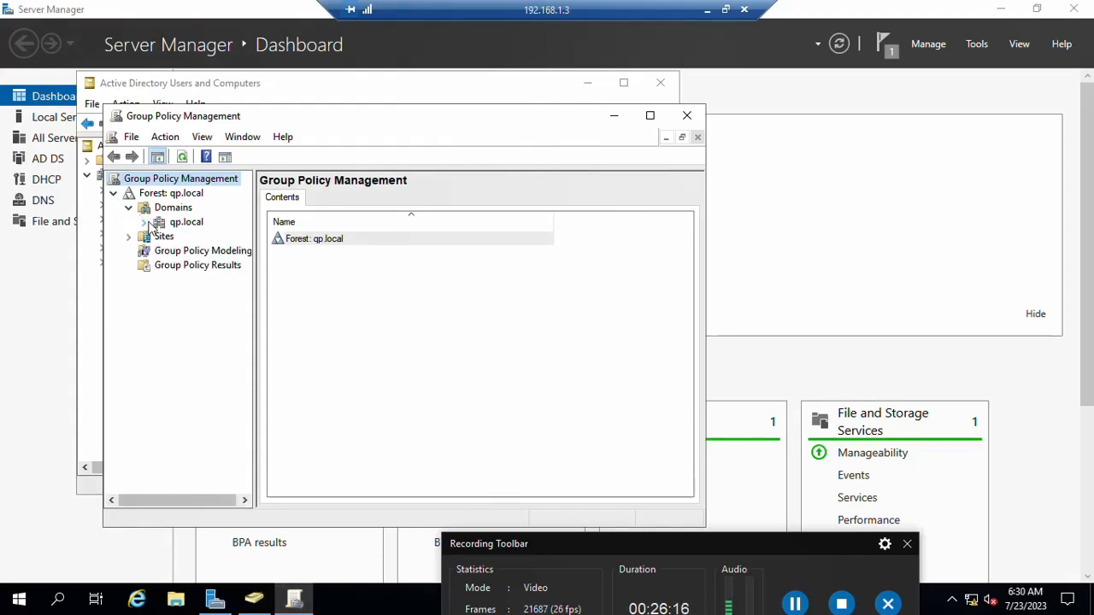
{"action": "left_click", "coordinate": [153, 223]}
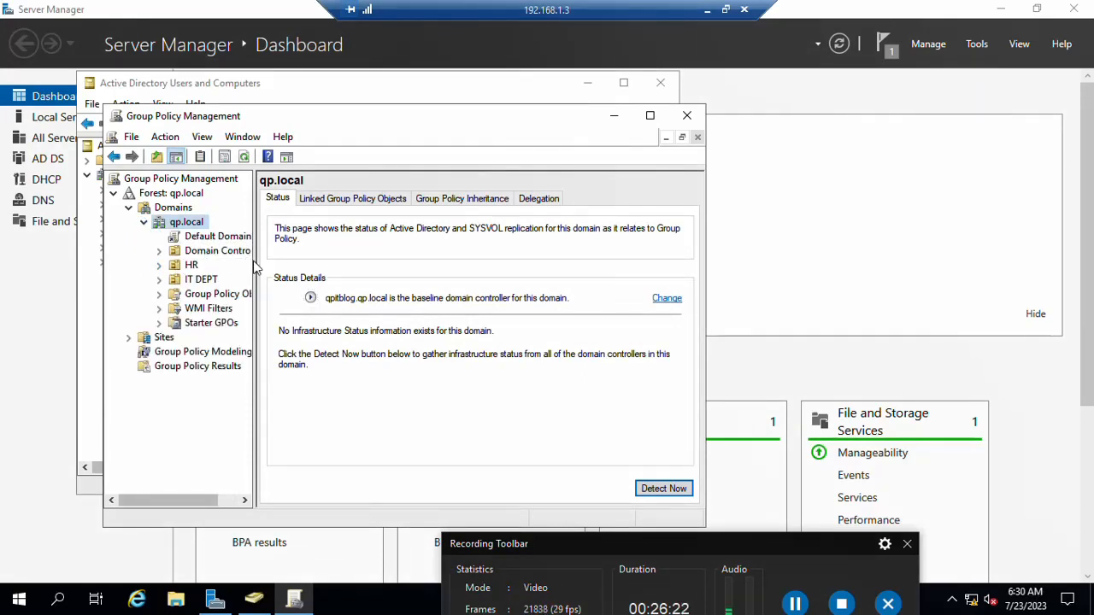
{"action": "left_click_drag", "start_coordinate": [254, 267], "coordinate": [310, 267]}
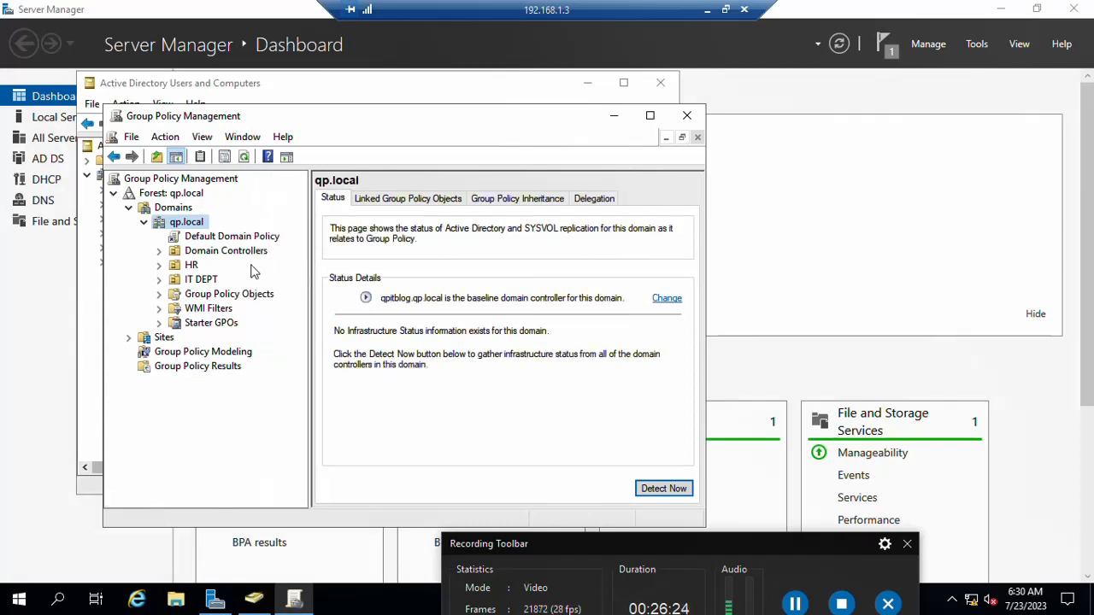
{"action": "left_click", "coordinate": [190, 266]}
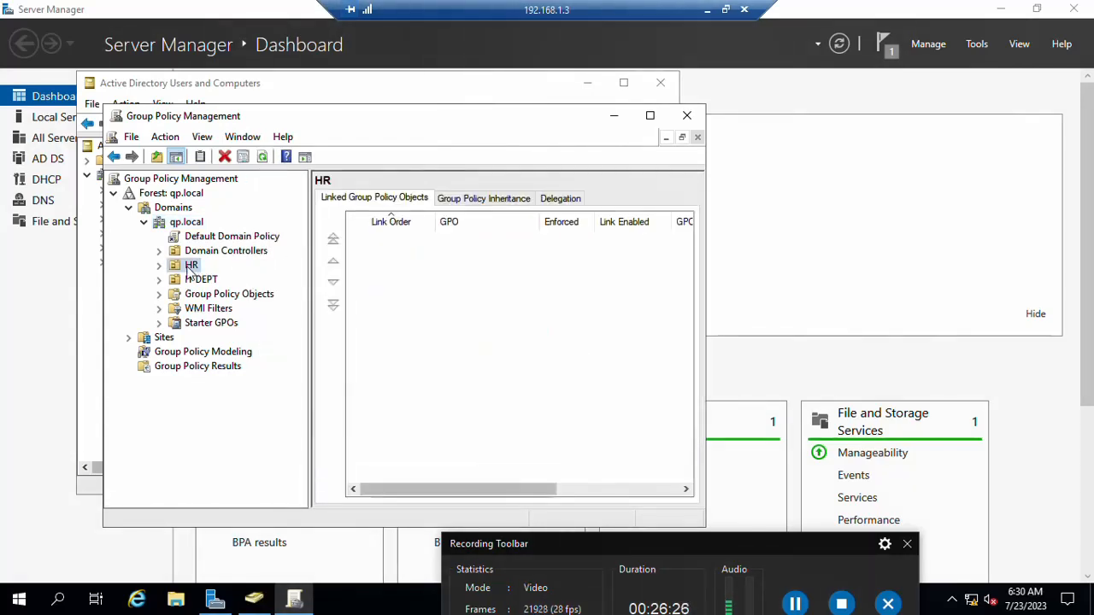
Step: Create a GPO named 'HR GPO' linked to the HR OU
{"action": "right_click", "coordinate": [191, 266]}
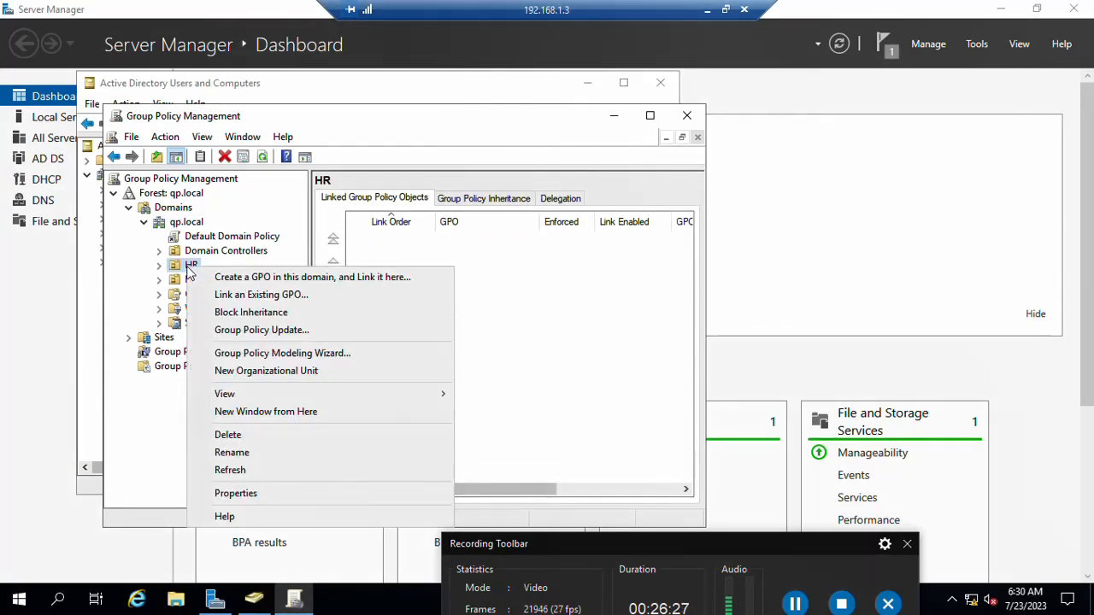
{"action": "left_click", "coordinate": [237, 278]}
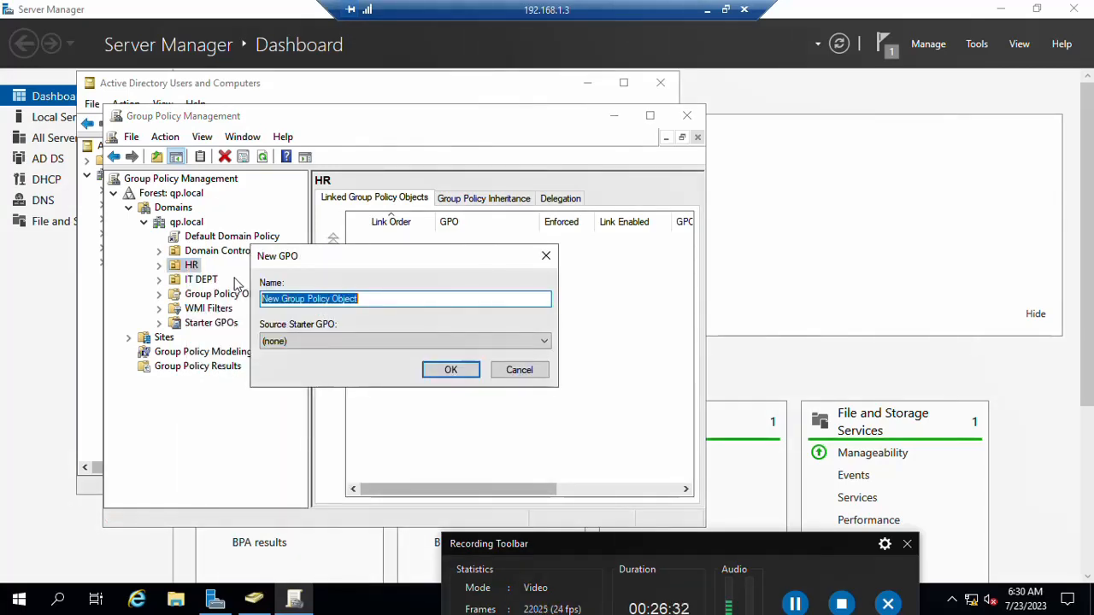
{"action": "type", "text": "GPO"}
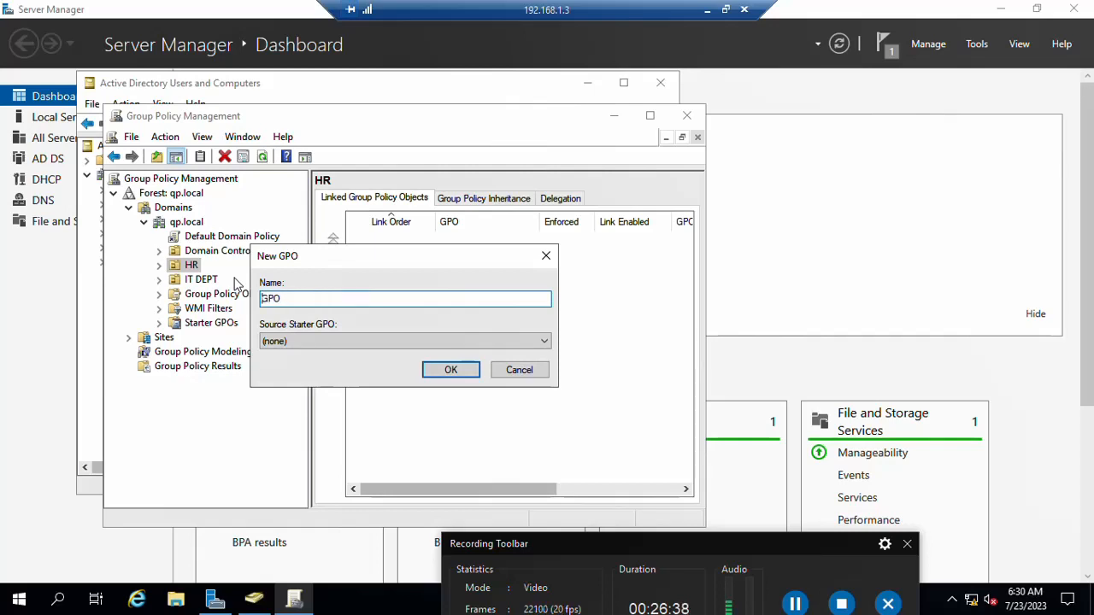
{"action": "key", "text": "Home"}
{"action": "type", "text": "HR"}
{"action": "left_click", "coordinate": [446, 369]}
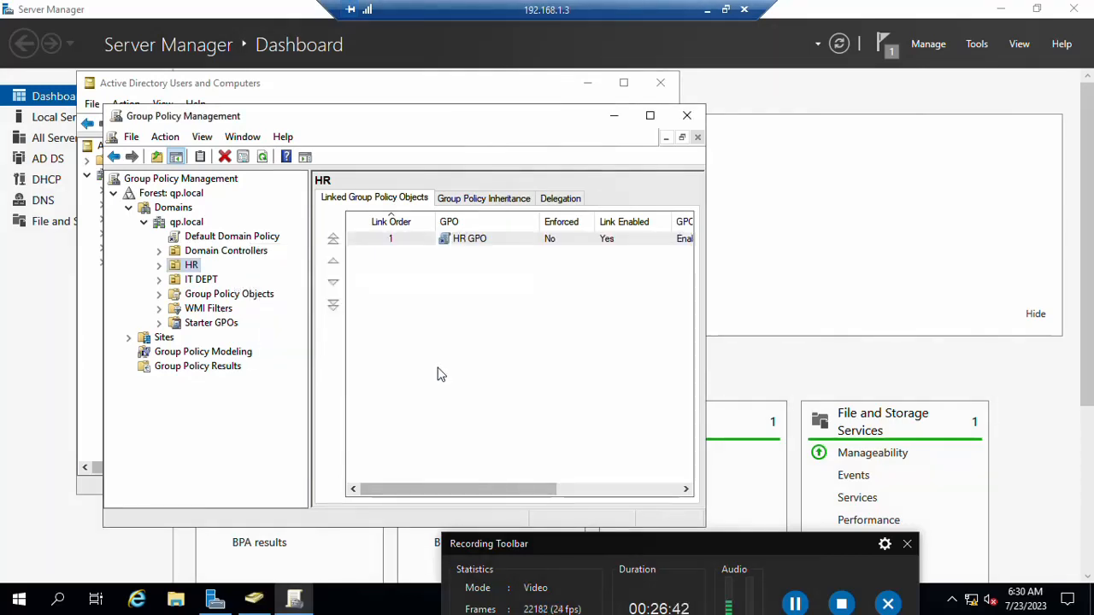
{"action": "left_click", "coordinate": [649, 115]}
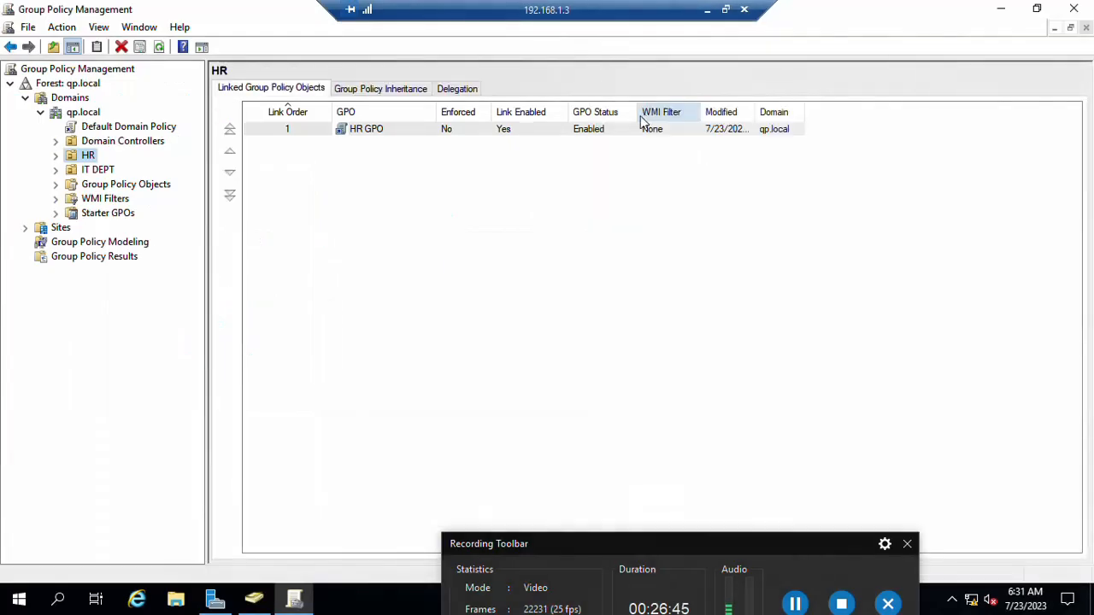
Step: Open HR GPO for editing in Group Policy Management Editor
{"action": "right_click", "coordinate": [361, 139]}
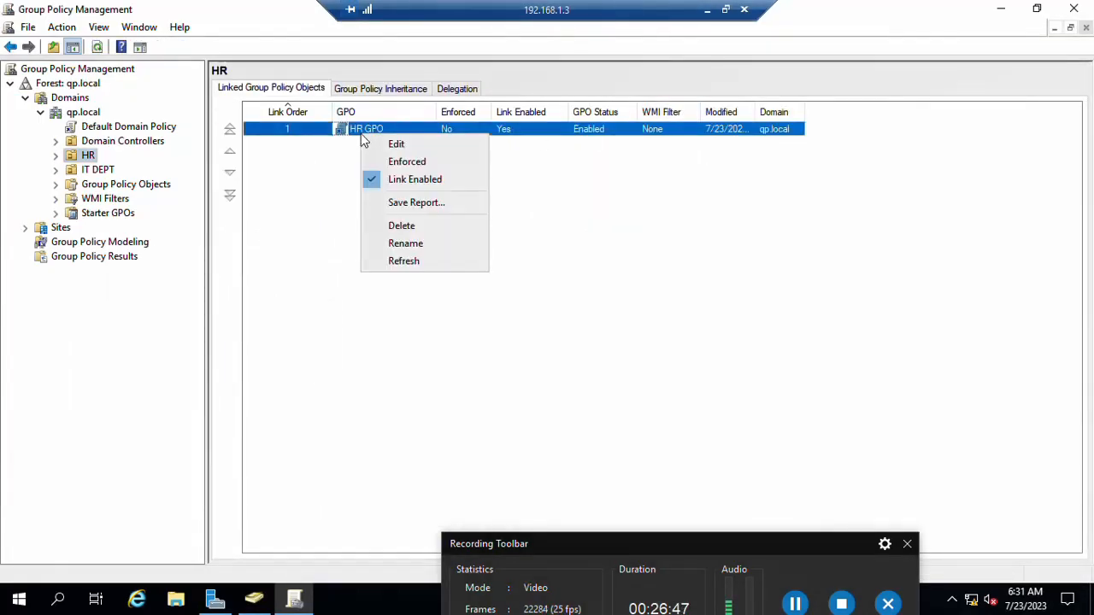
{"action": "left_click", "coordinate": [407, 152]}
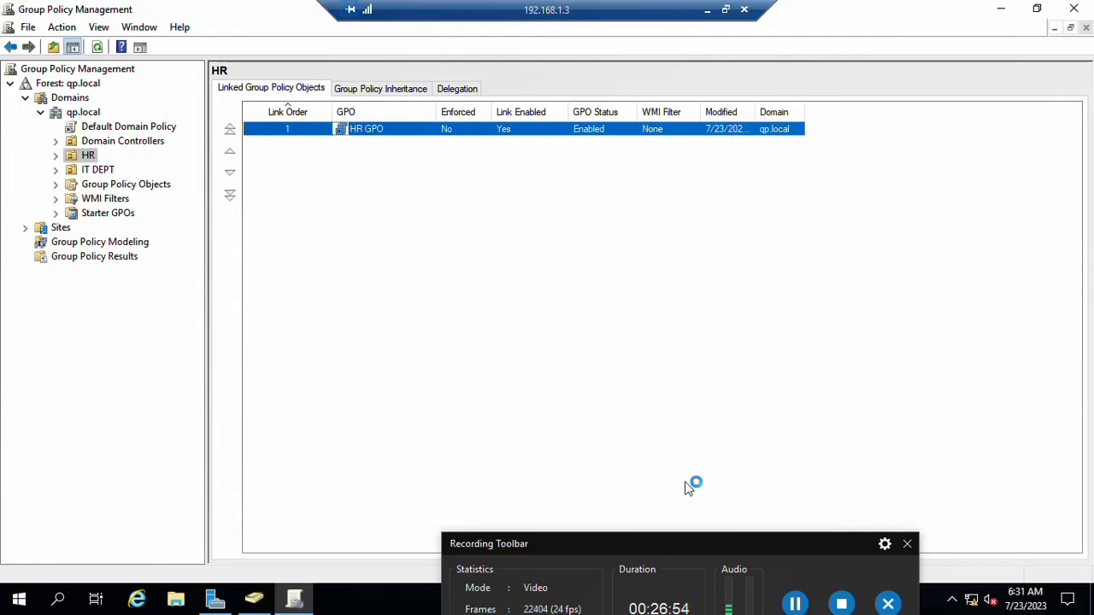
{"action": "left_click_drag", "start_coordinate": [664, 543], "coordinate": [653, 588]}
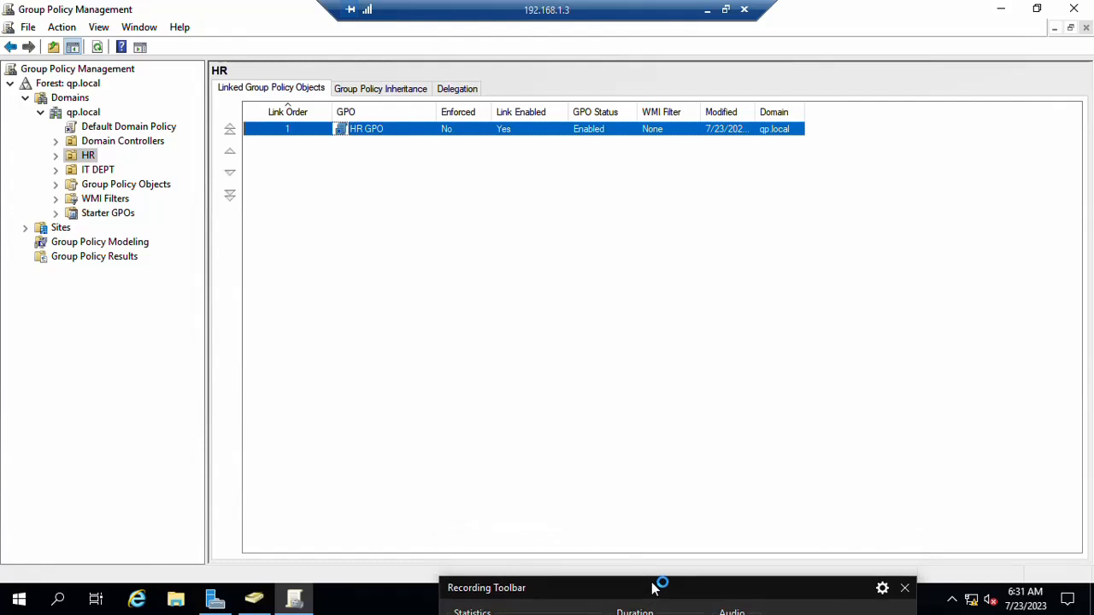
{"action": "left_click", "coordinate": [293, 598]}
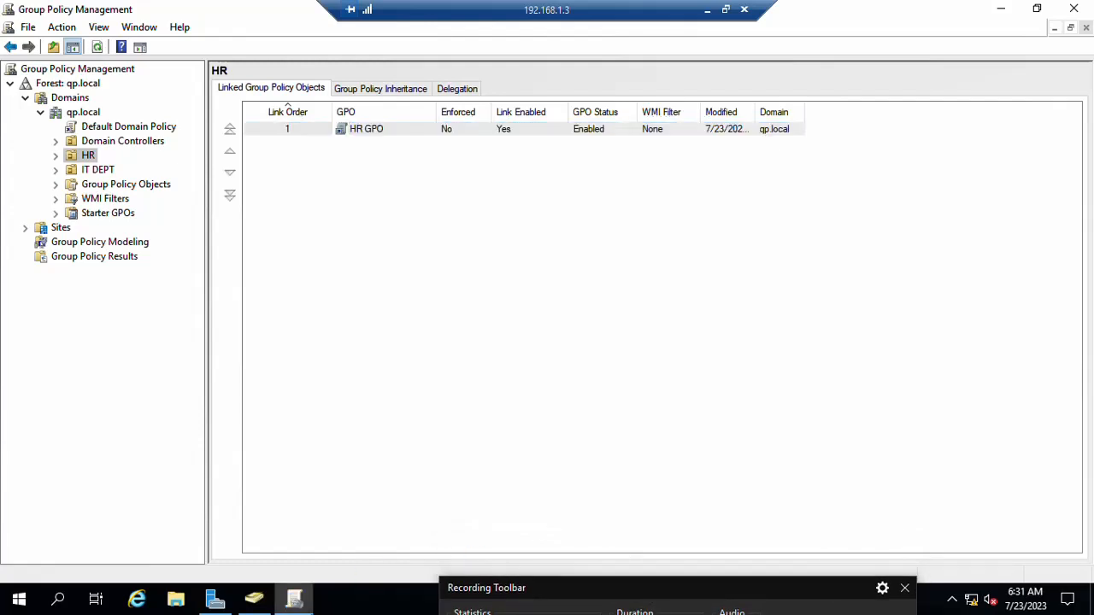
{"action": "left_click", "coordinate": [318, 602]}
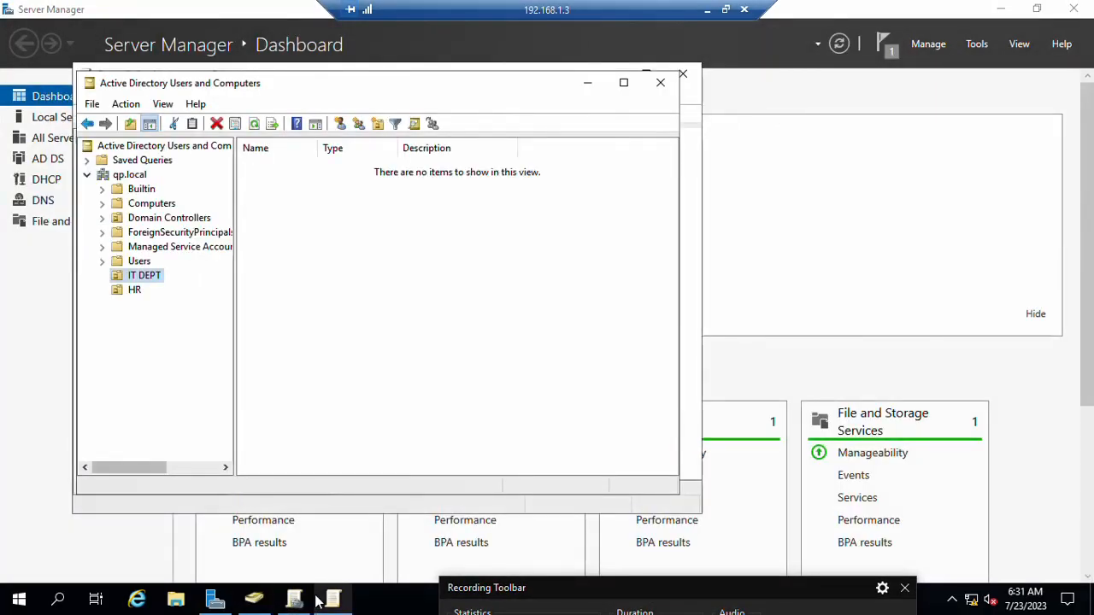
{"action": "left_click", "coordinate": [340, 590]}
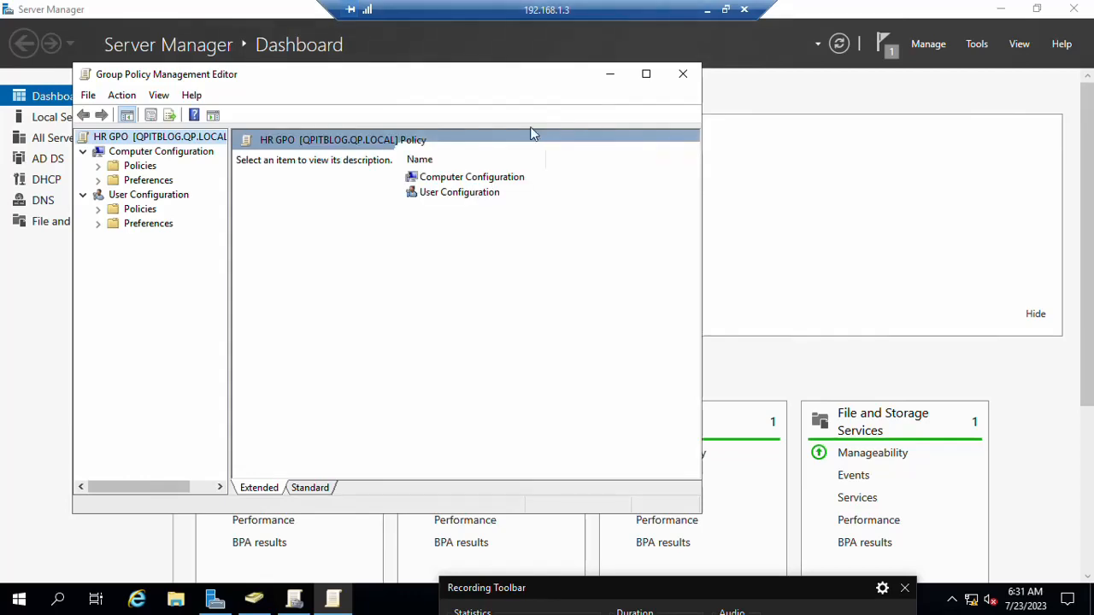
Step: Browse to Computer Configuration > Policies > Administrative Templates > Control Panel settings
{"action": "left_click", "coordinate": [99, 166]}
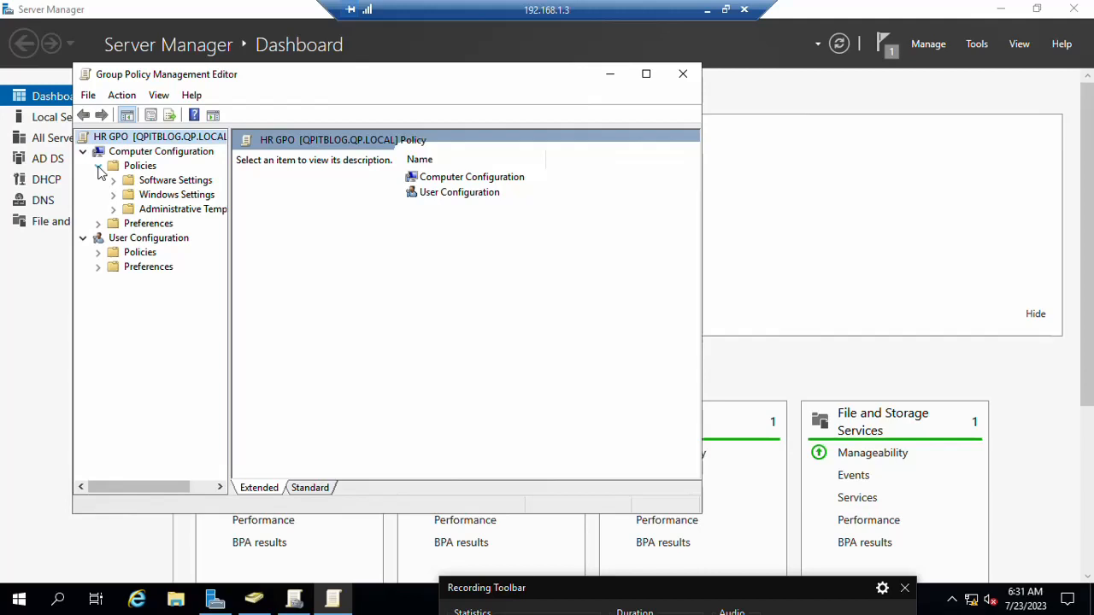
{"action": "left_click", "coordinate": [146, 213]}
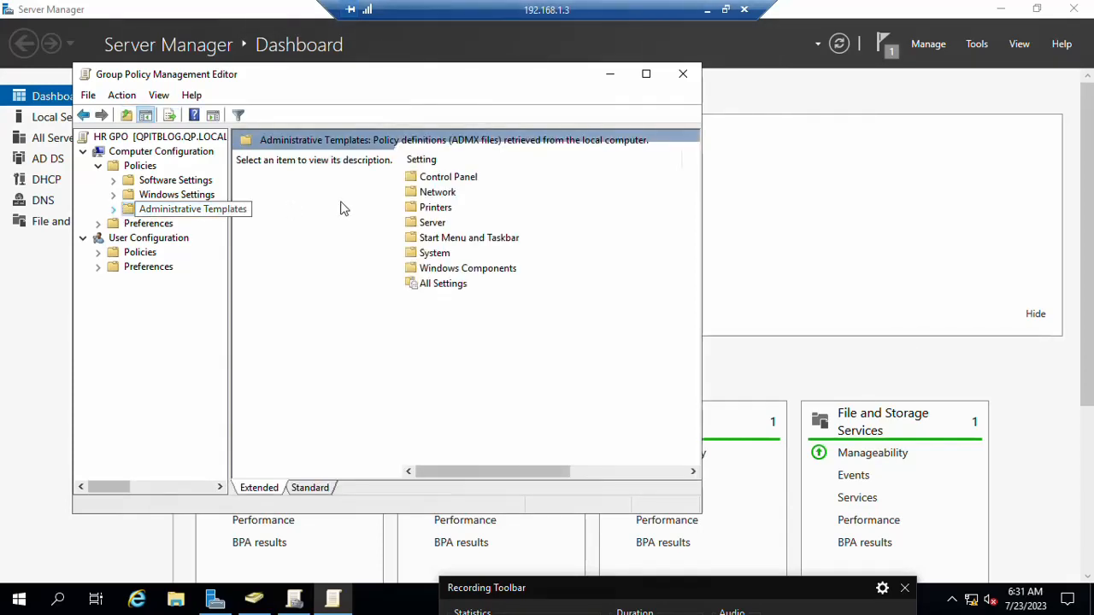
{"action": "left_click", "coordinate": [441, 181]}
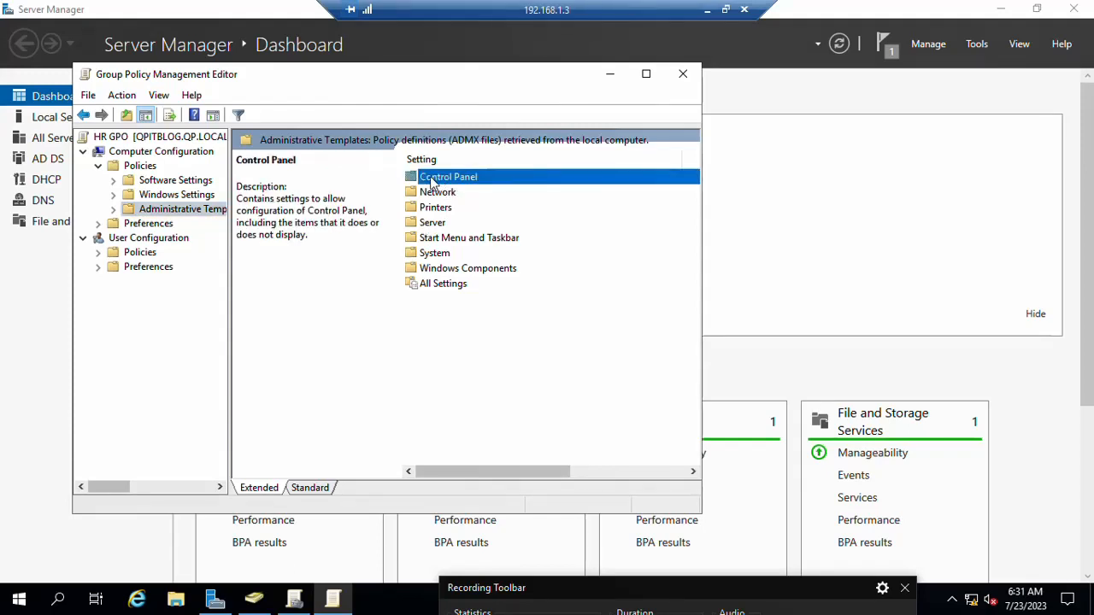
{"action": "right_click", "coordinate": [456, 181]}
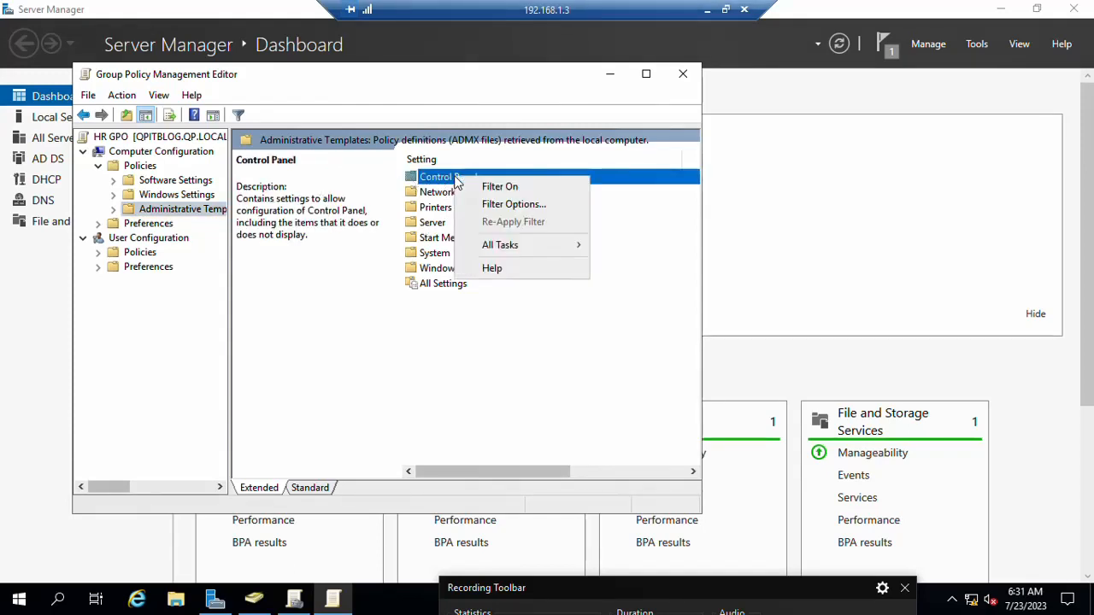
{"action": "left_click", "coordinate": [114, 210]}
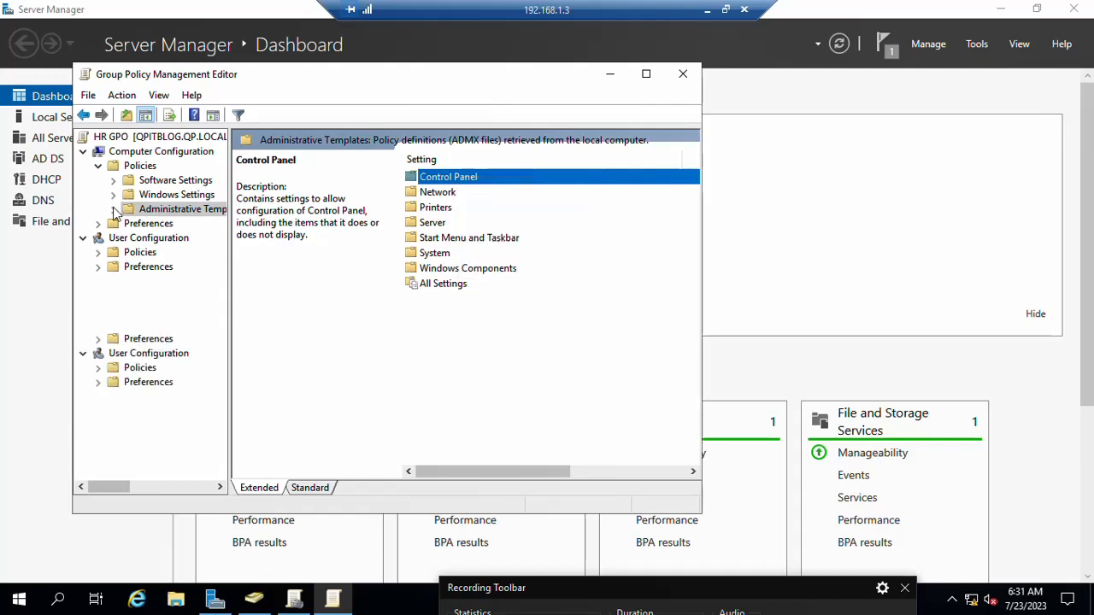
{"action": "left_click", "coordinate": [146, 227]}
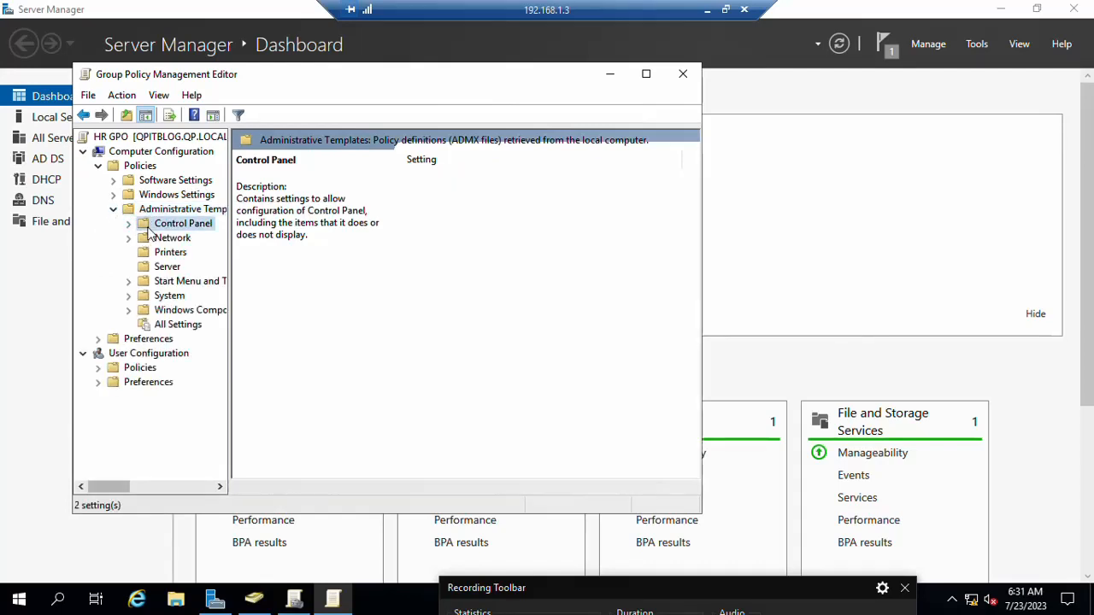
{"action": "left_click", "coordinate": [439, 226]}
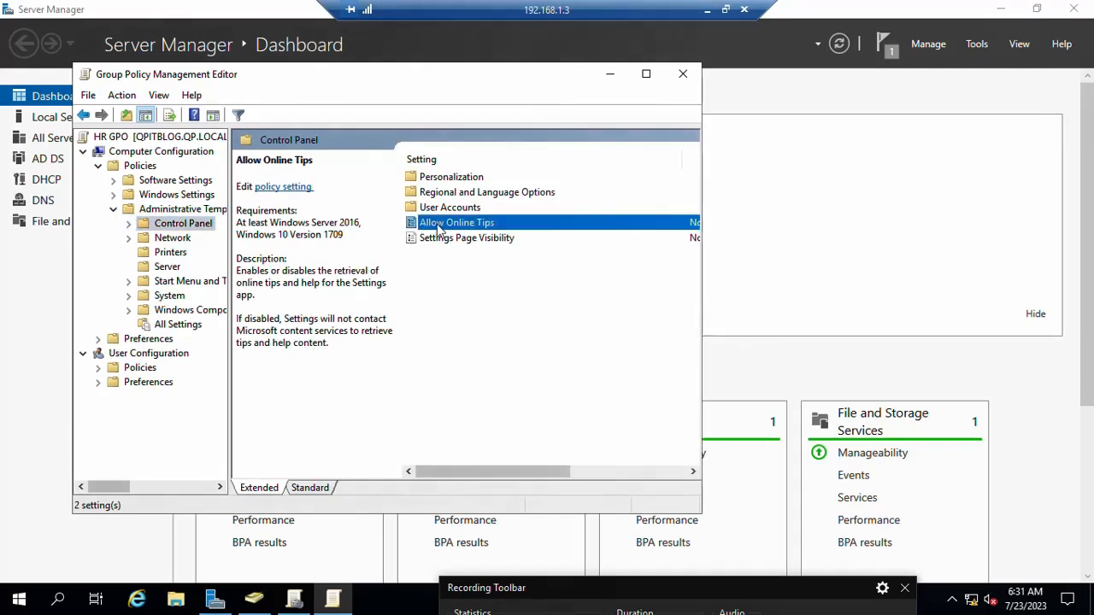
{"action": "left_click", "coordinate": [646, 75]}
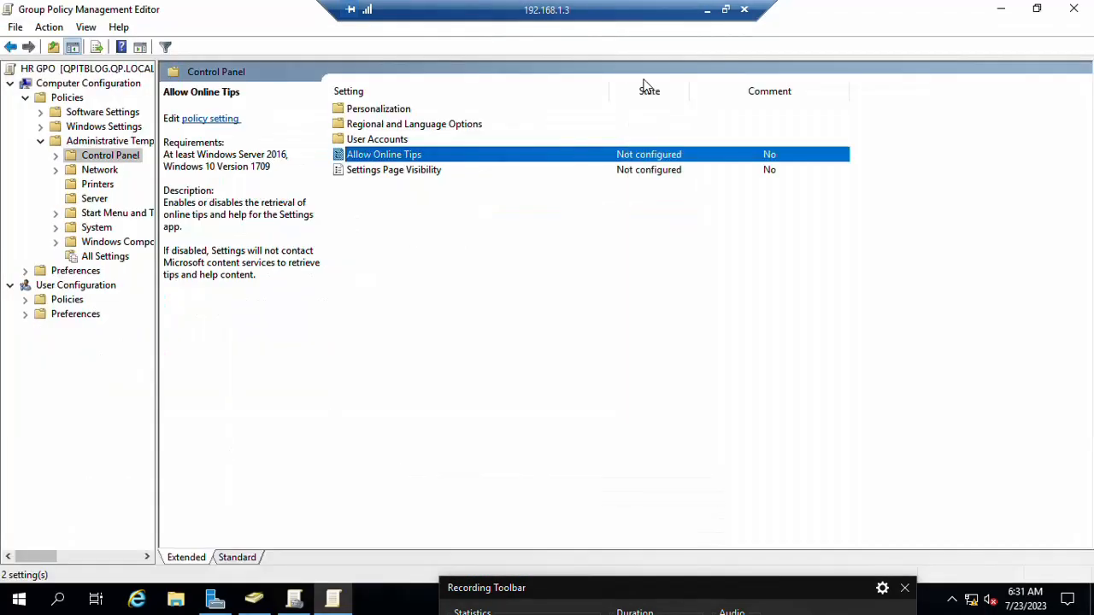
Step: Set the Allow Online Tips policy to Disabled and apply it
{"action": "right_click", "coordinate": [354, 159]}
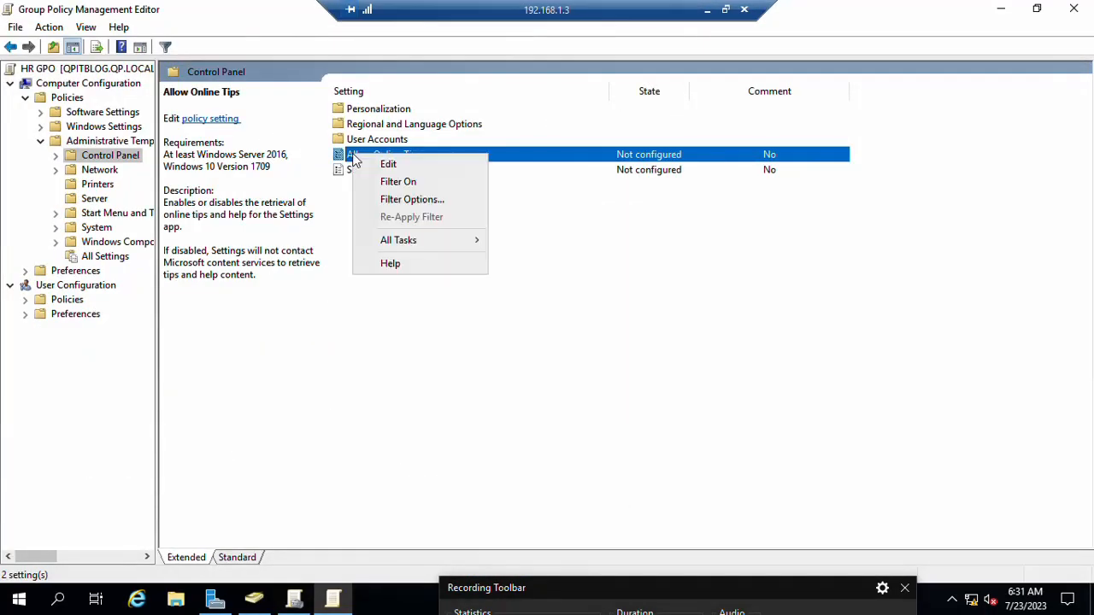
{"action": "left_click", "coordinate": [384, 168]}
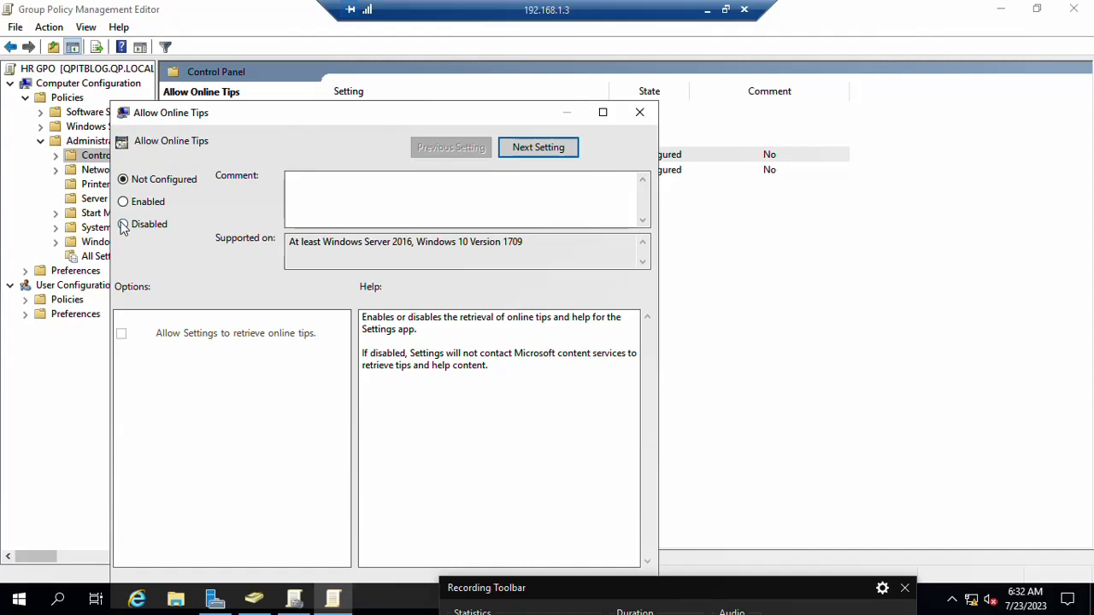
{"action": "left_click", "coordinate": [124, 225]}
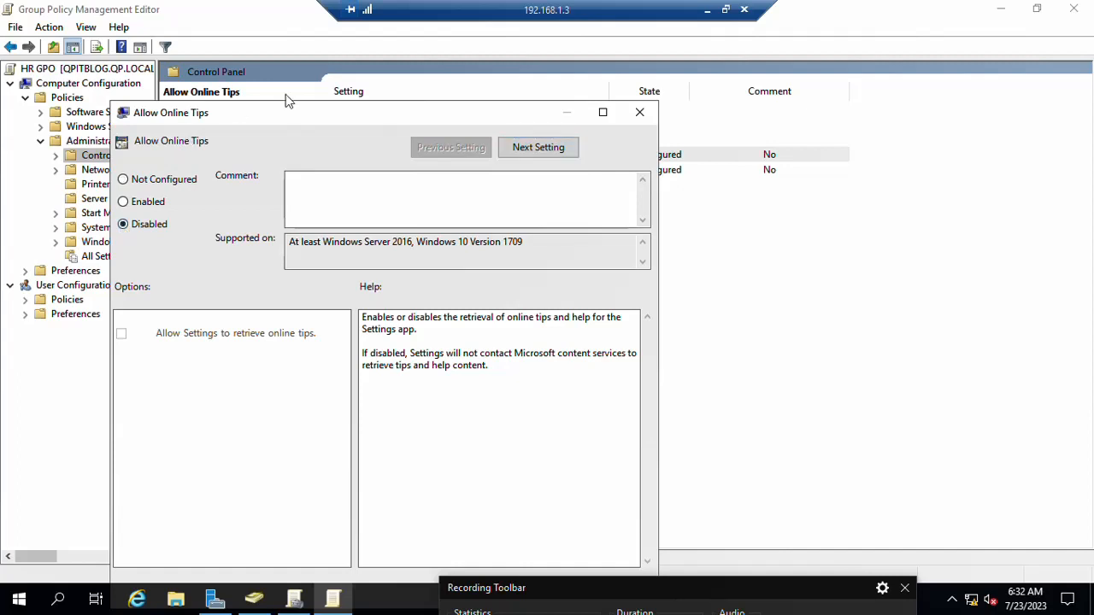
{"action": "left_click_drag", "start_coordinate": [333, 104], "coordinate": [456, 7]}
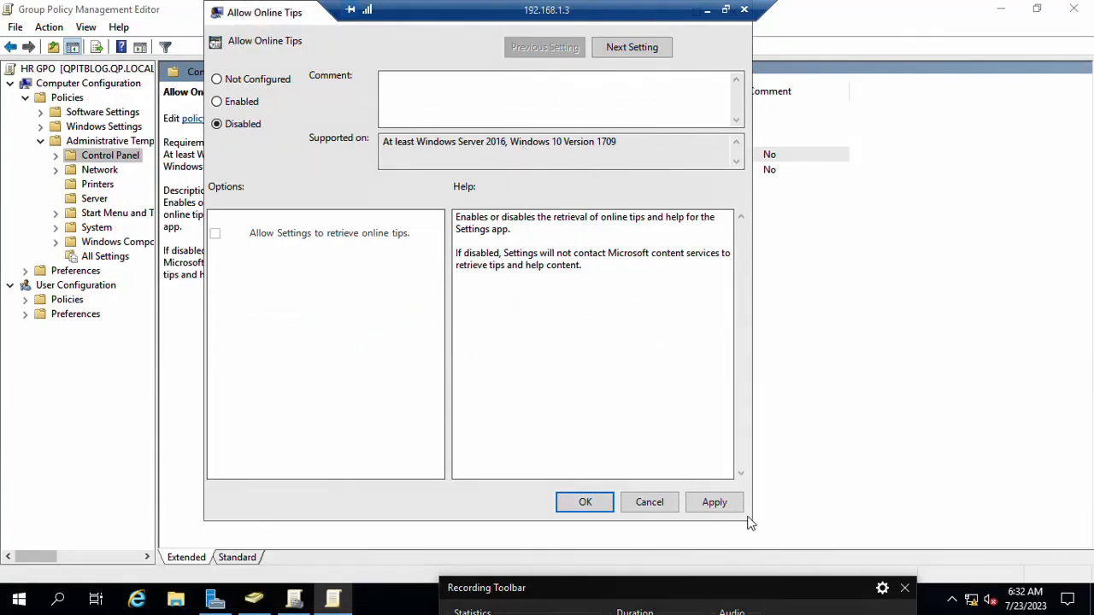
{"action": "left_click", "coordinate": [724, 504]}
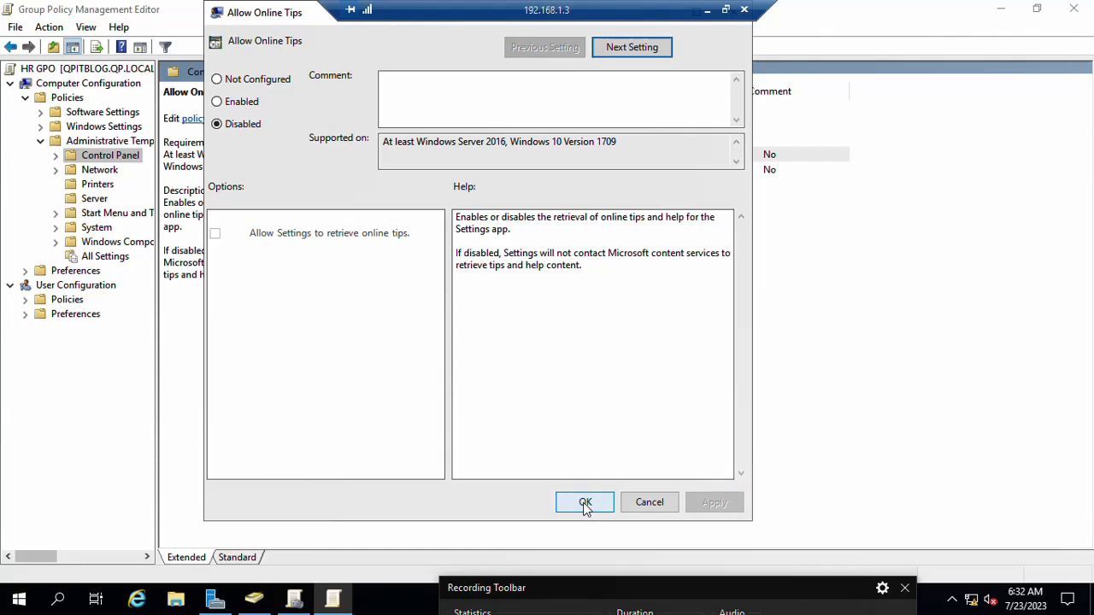
{"action": "left_click", "coordinate": [584, 505]}
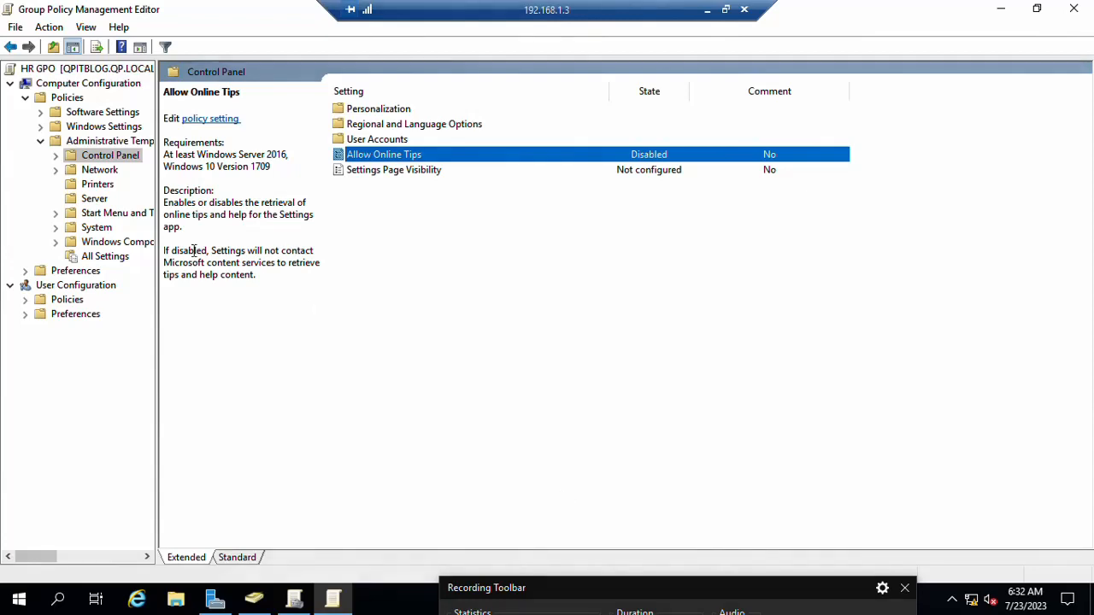
Step: Under Network, disable 'Configure how often a DFS client discovers domain controllers' and apply
{"action": "left_click", "coordinate": [91, 171]}
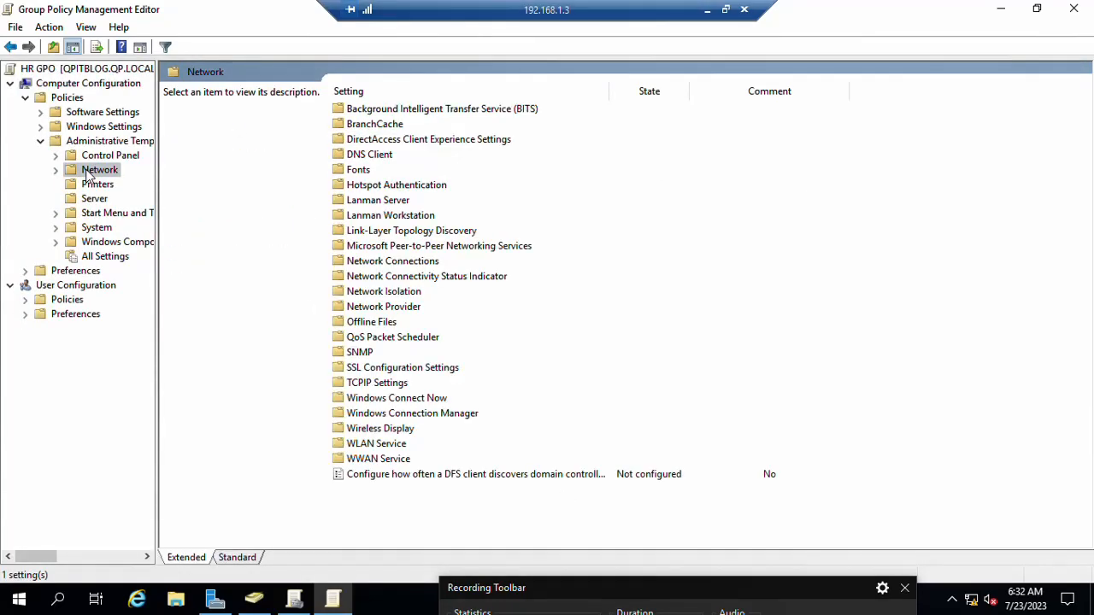
{"action": "right_click", "coordinate": [89, 174]}
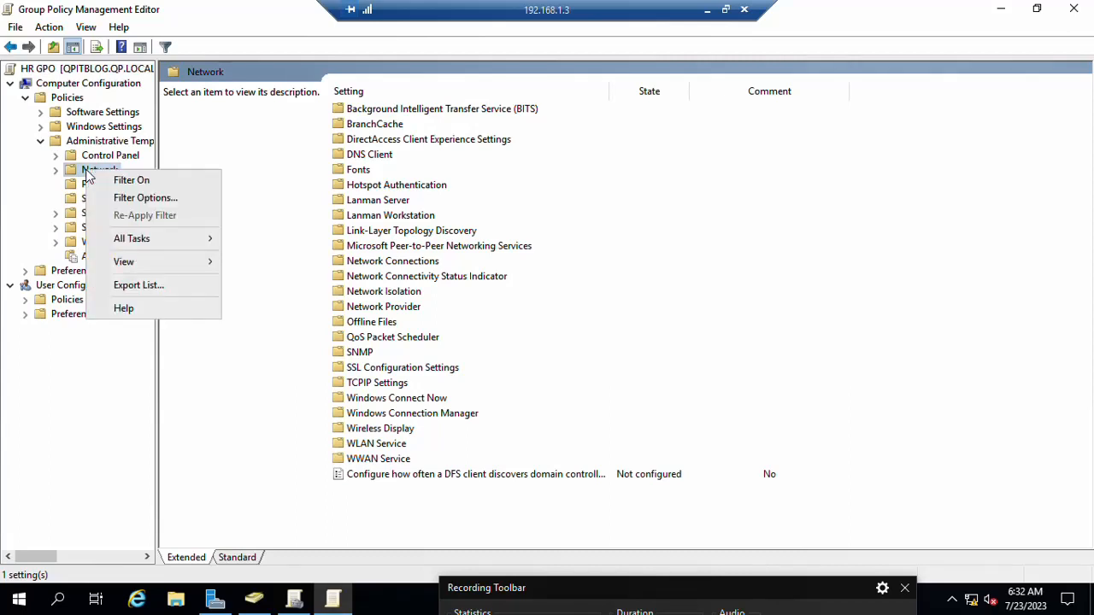
{"action": "left_click", "coordinate": [56, 170]}
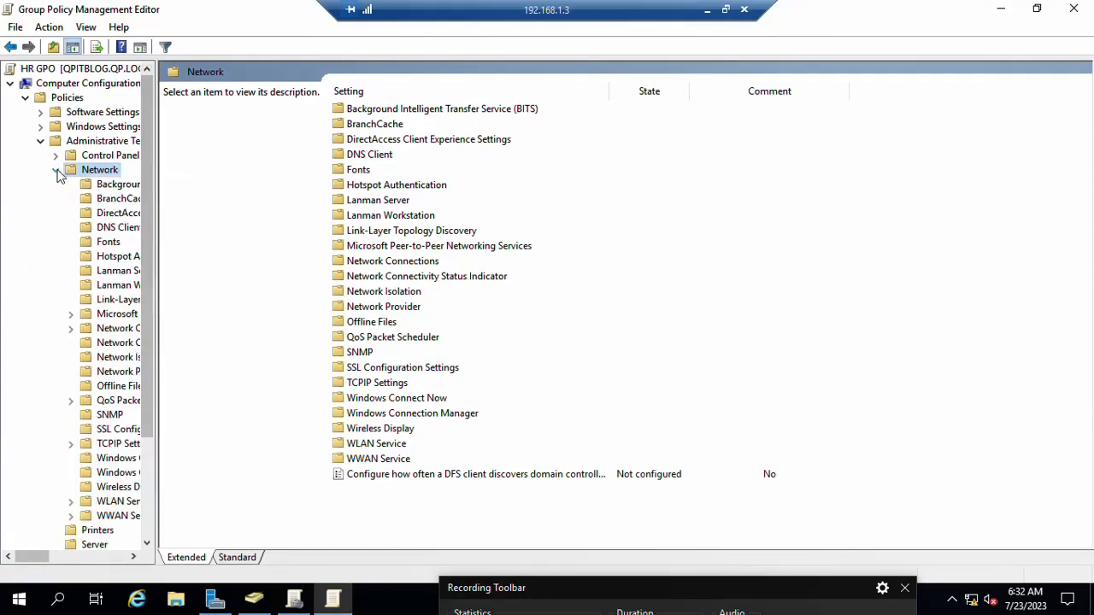
{"action": "left_click", "coordinate": [385, 478]}
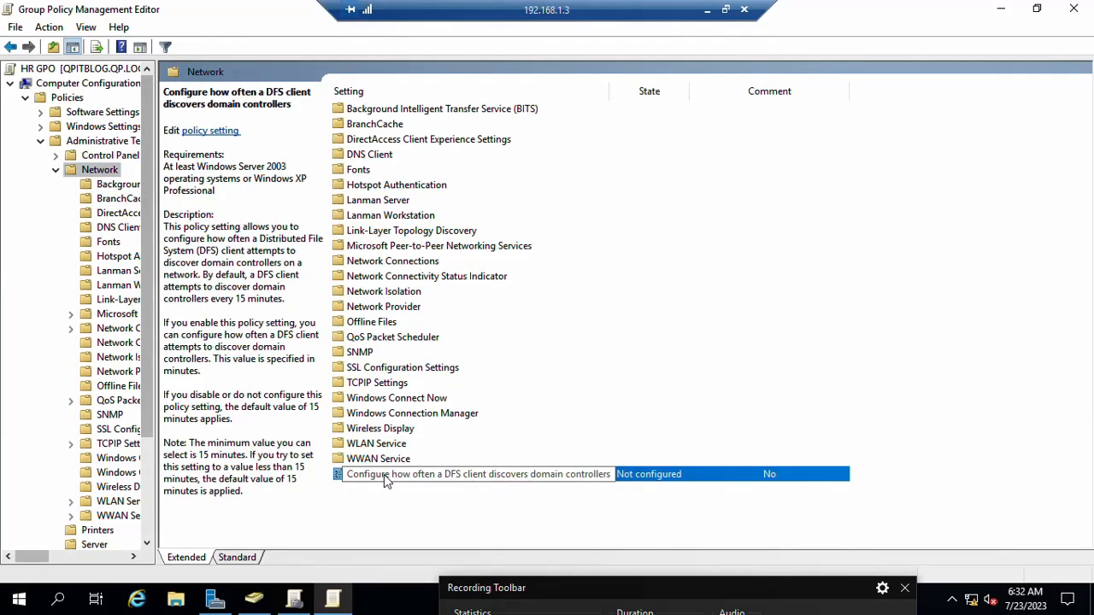
{"action": "right_click", "coordinate": [384, 474]}
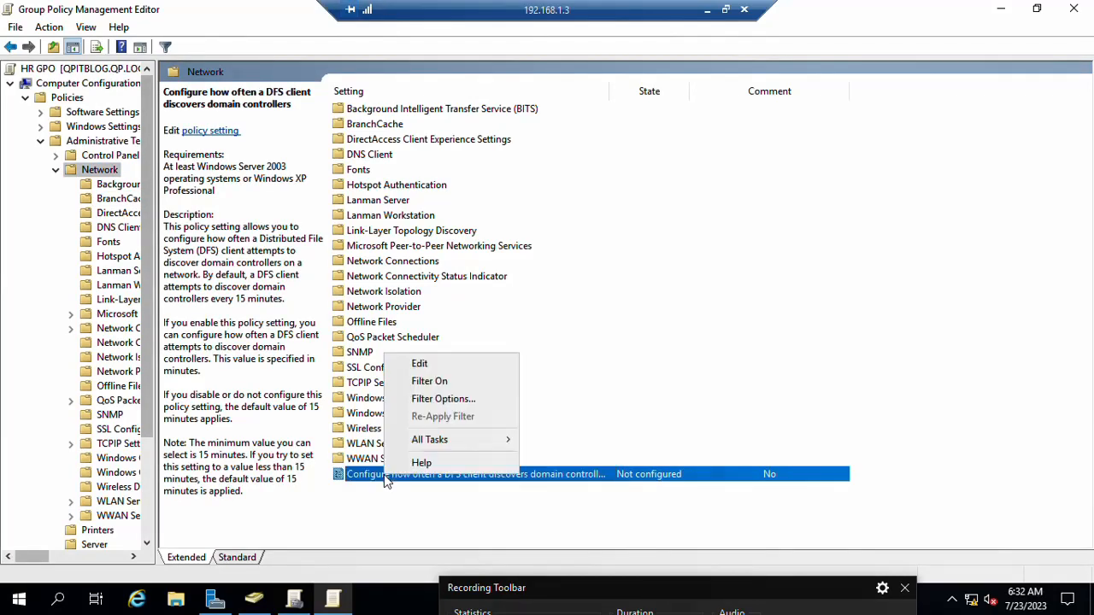
{"action": "left_click", "coordinate": [420, 365]}
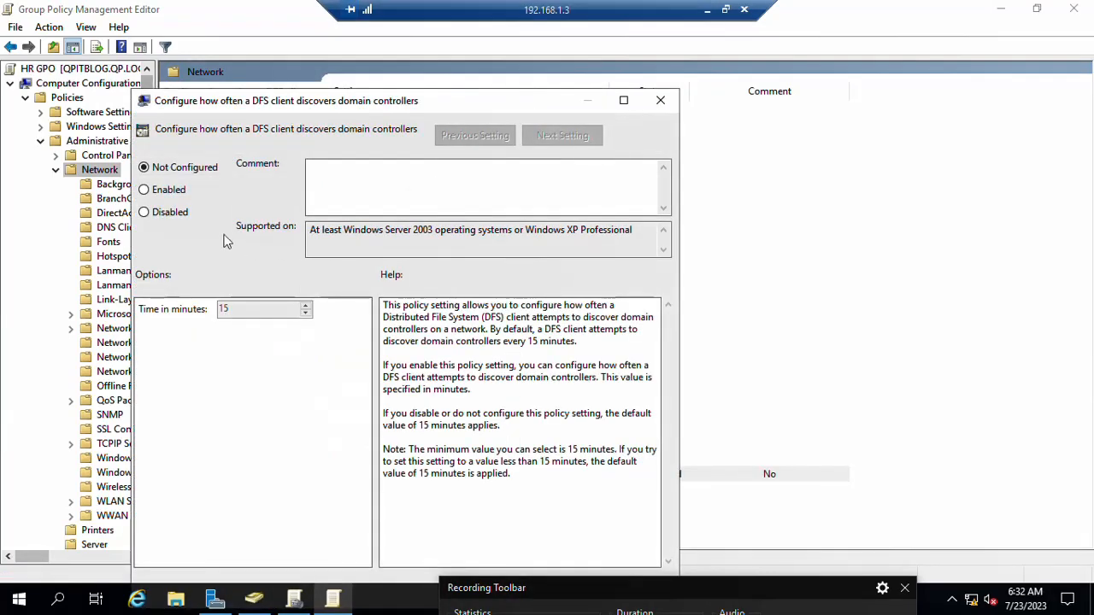
{"action": "left_click", "coordinate": [177, 214]}
{"action": "left_click_drag", "start_coordinate": [271, 103], "coordinate": [330, 66]}
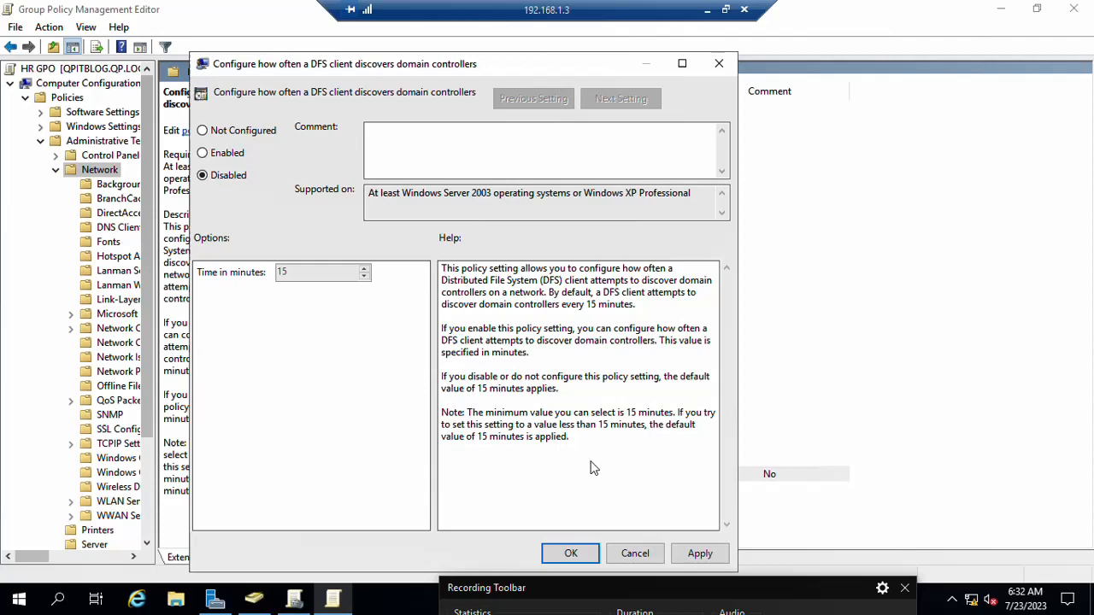
{"action": "left_click", "coordinate": [700, 554]}
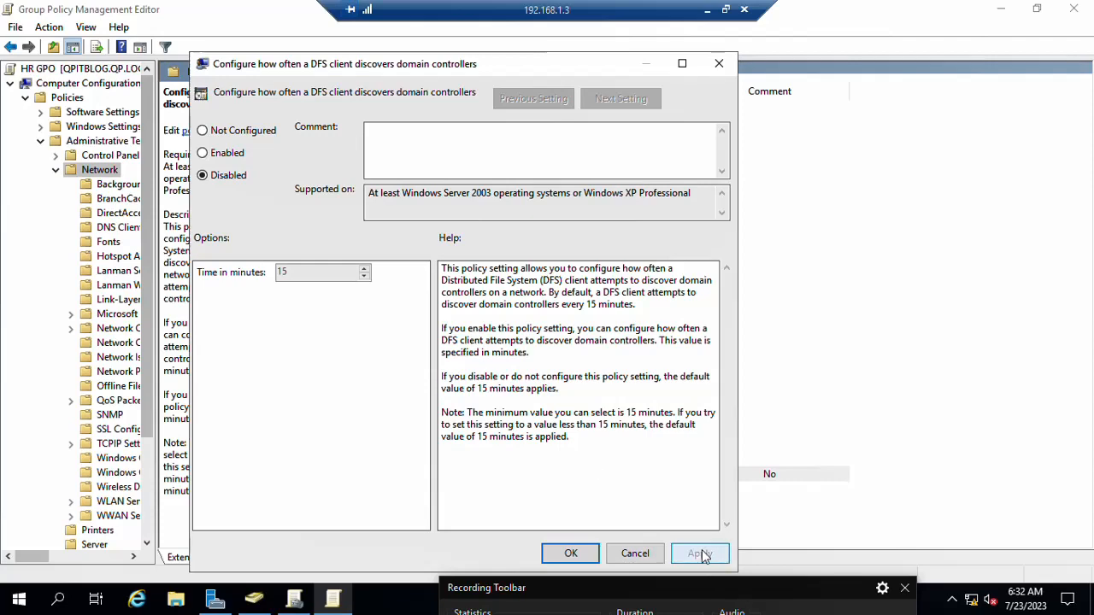
{"action": "left_click", "coordinate": [569, 554]}
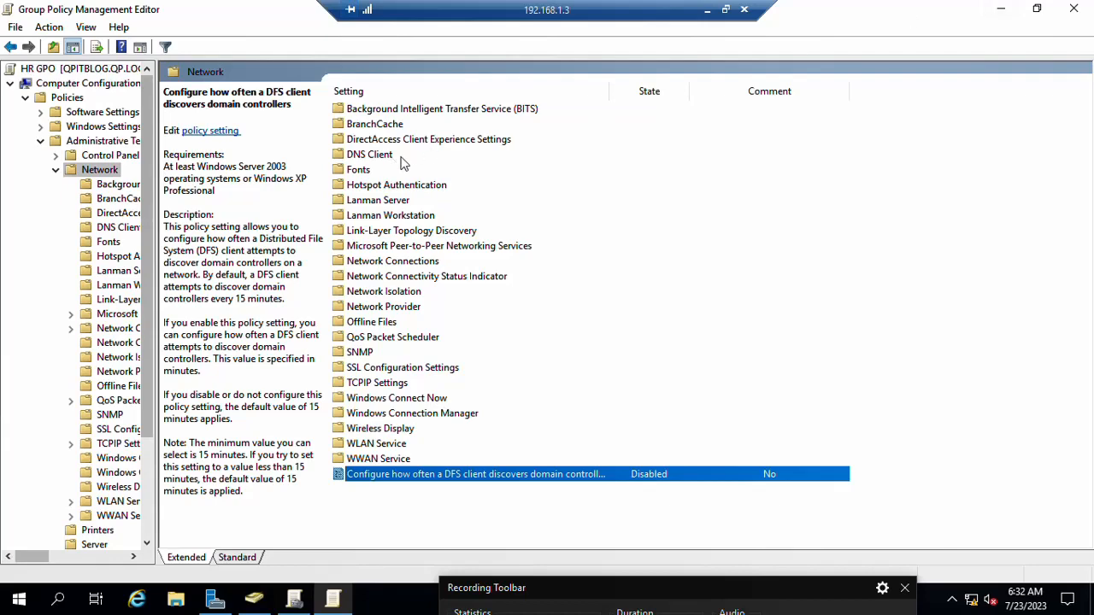
Step: Show the desktop, enter sysdm.cpl in Run, then search for cmd from the Start menu
{"action": "key", "text": "super+d"}
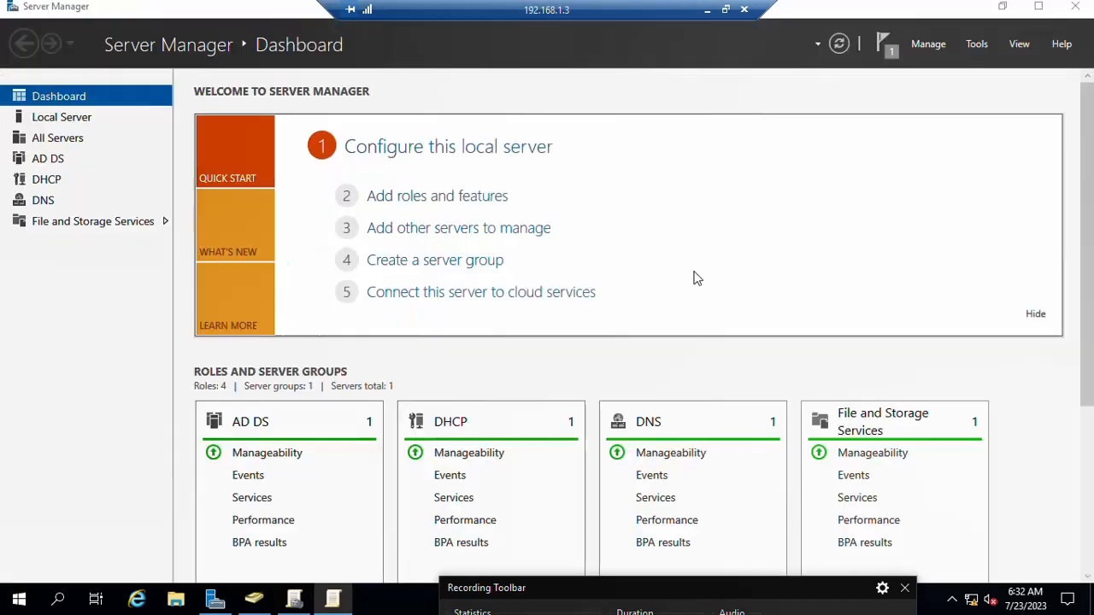
{"action": "key", "text": "super+r"}
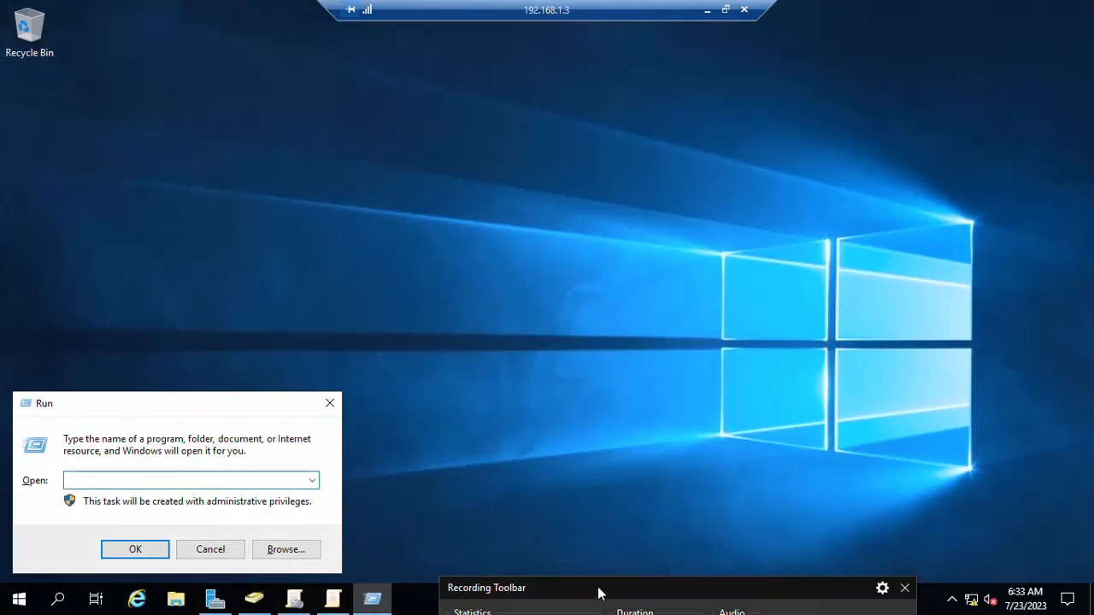
{"action": "left_click_drag", "start_coordinate": [597, 586], "coordinate": [576, 424]}
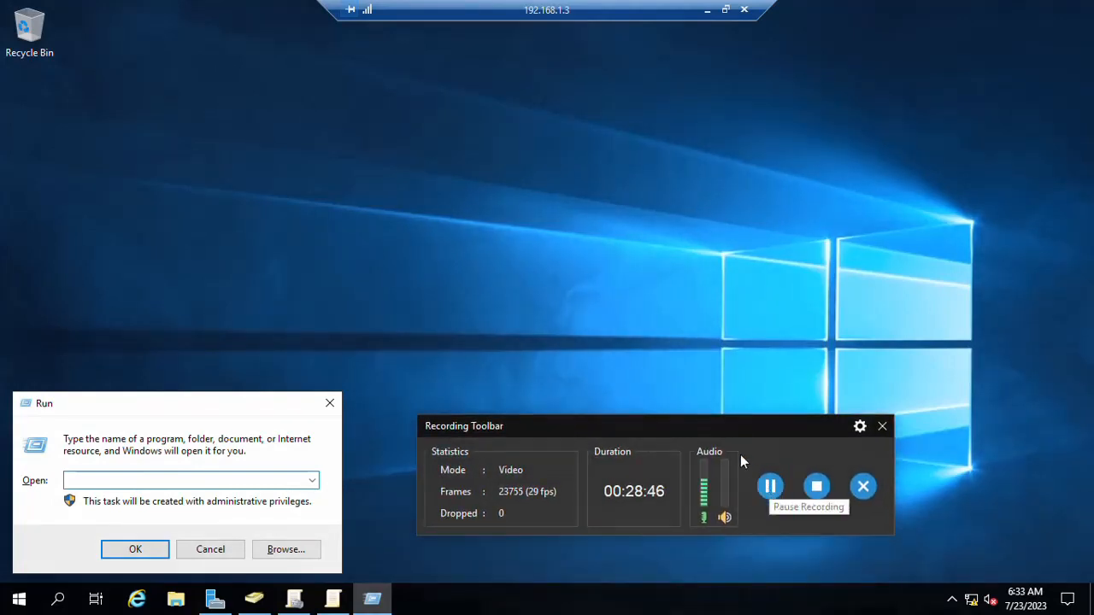
{"action": "left_click_drag", "start_coordinate": [701, 430], "coordinate": [727, 587]}
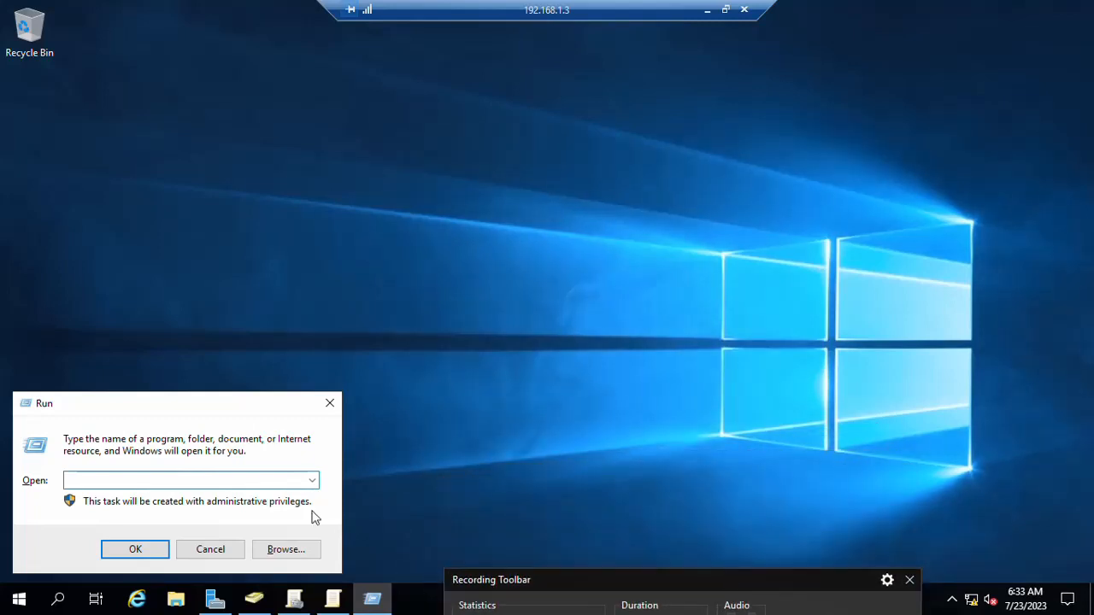
{"action": "type", "text": "sysdm.cpl"}
{"action": "key", "text": "super"}
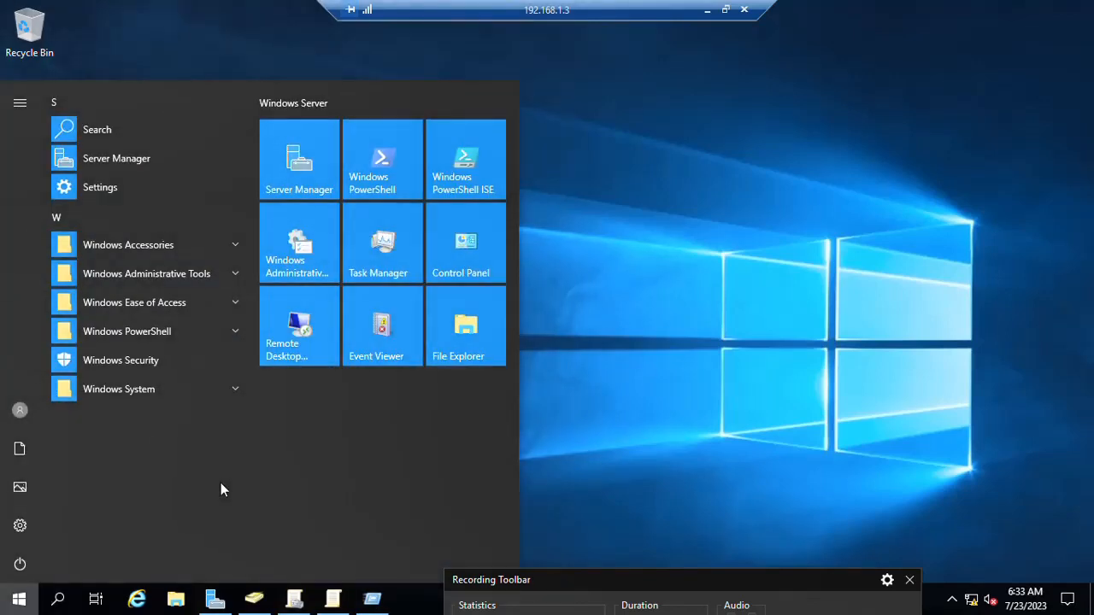
{"action": "type", "text": "r"}
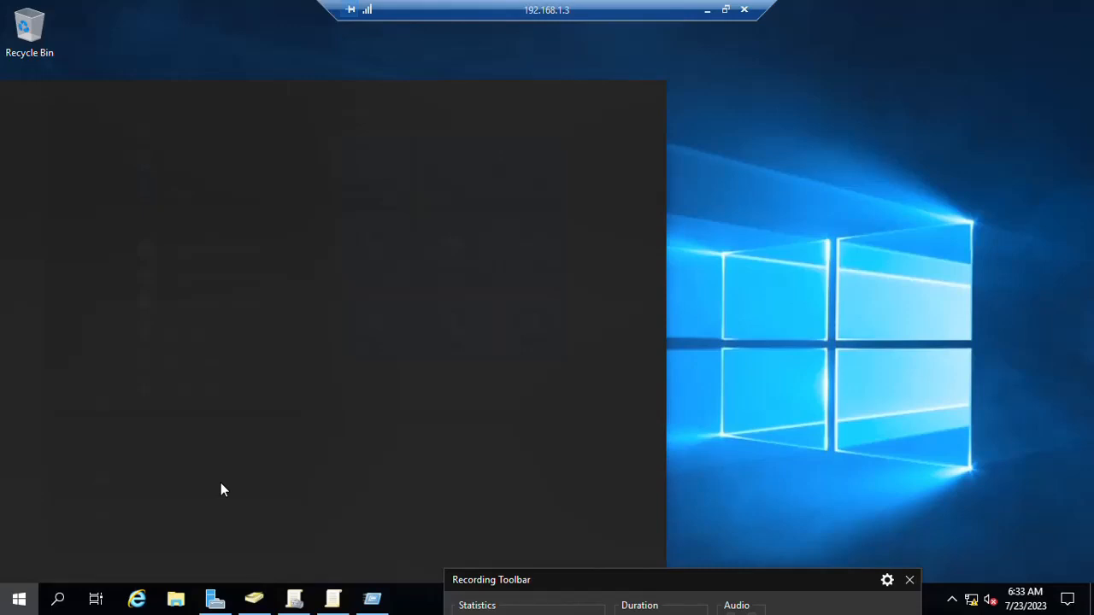
{"action": "type", "text": "cmd"}
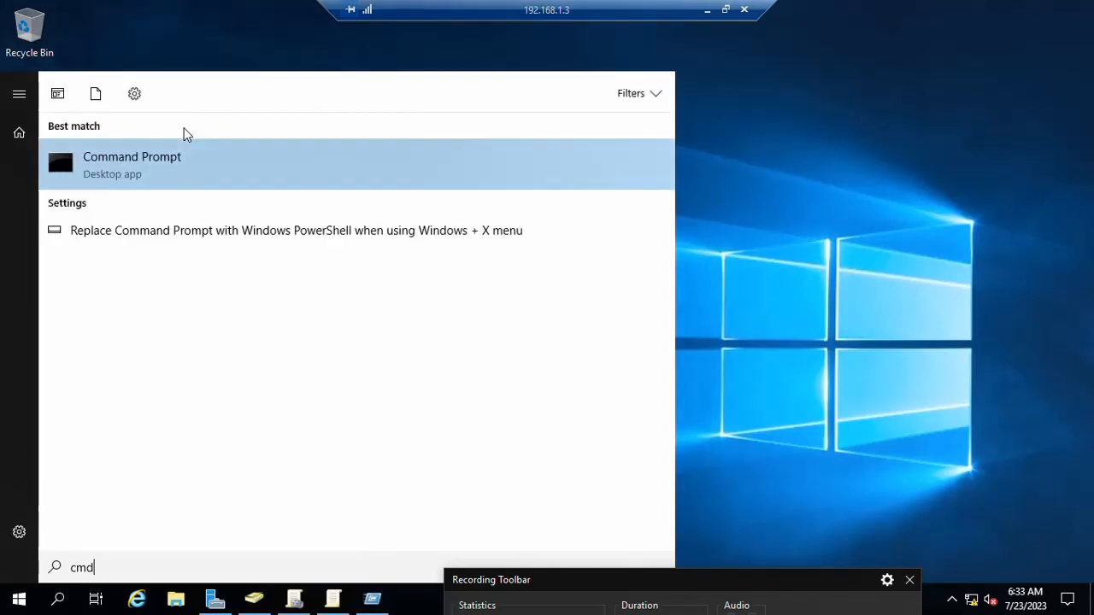
Step: Launch Command Prompt as administrator from the search result
{"action": "left_click", "coordinate": [138, 158]}
{"action": "right_click", "coordinate": [138, 164]}
{"action": "left_click", "coordinate": [135, 162]}
{"action": "right_click", "coordinate": [136, 161]}
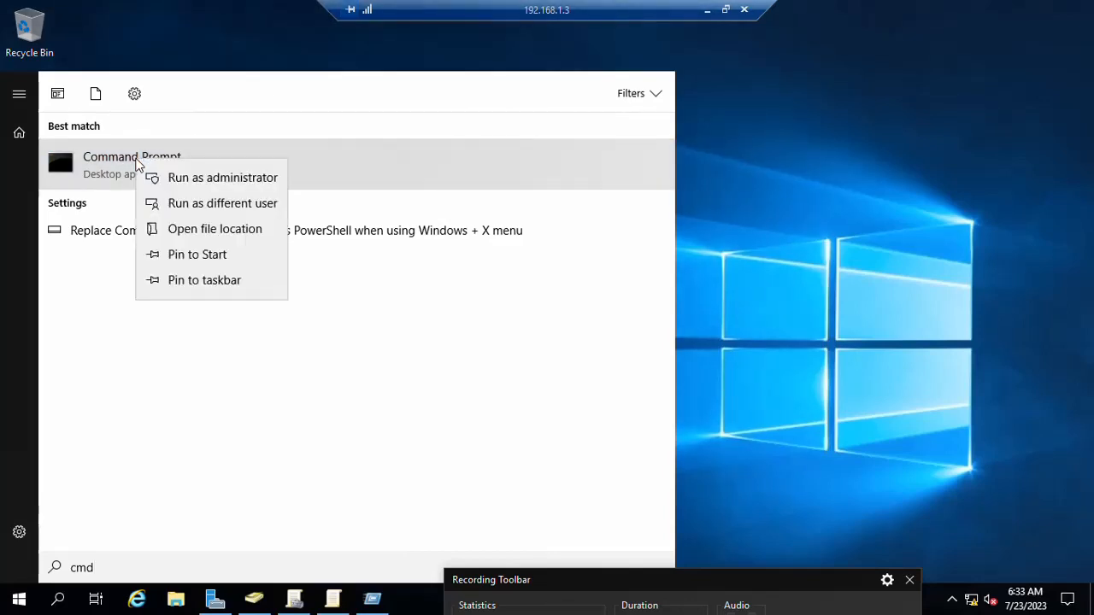
{"action": "left_click", "coordinate": [183, 182]}
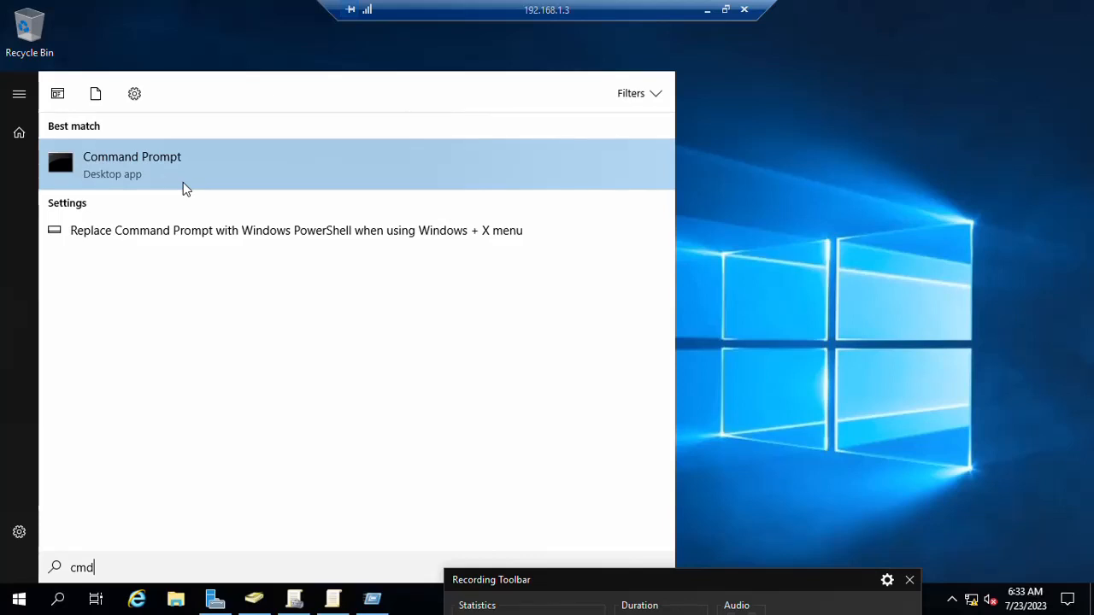
{"action": "key", "text": "super+r"}
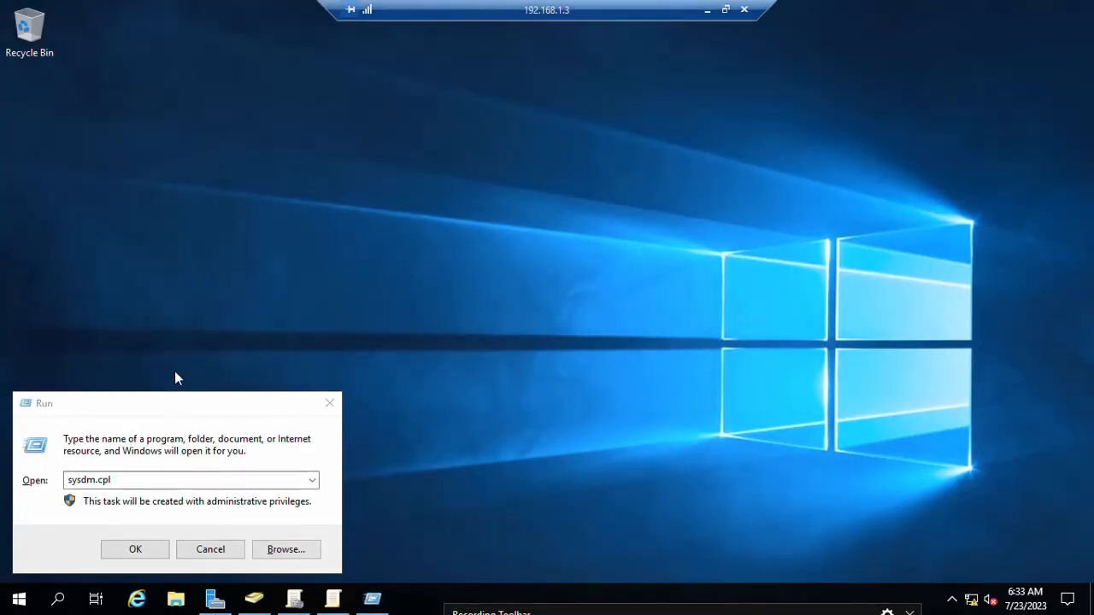
{"action": "left_click_drag", "start_coordinate": [308, 409], "coordinate": [333, 405]}
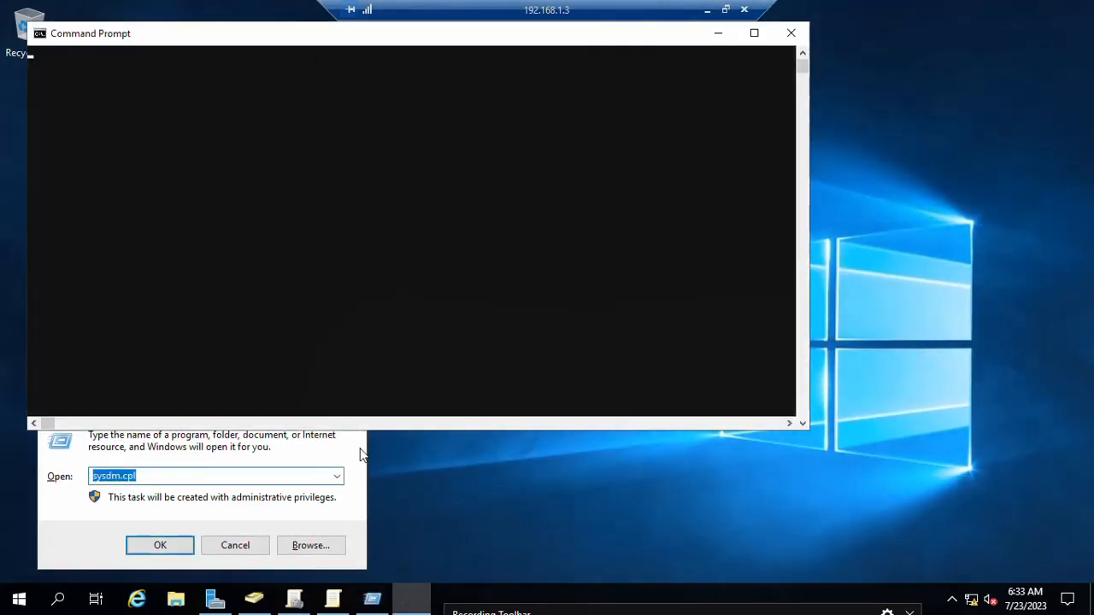
{"action": "left_click", "coordinate": [352, 400]}
{"action": "left_click", "coordinate": [462, 159]}
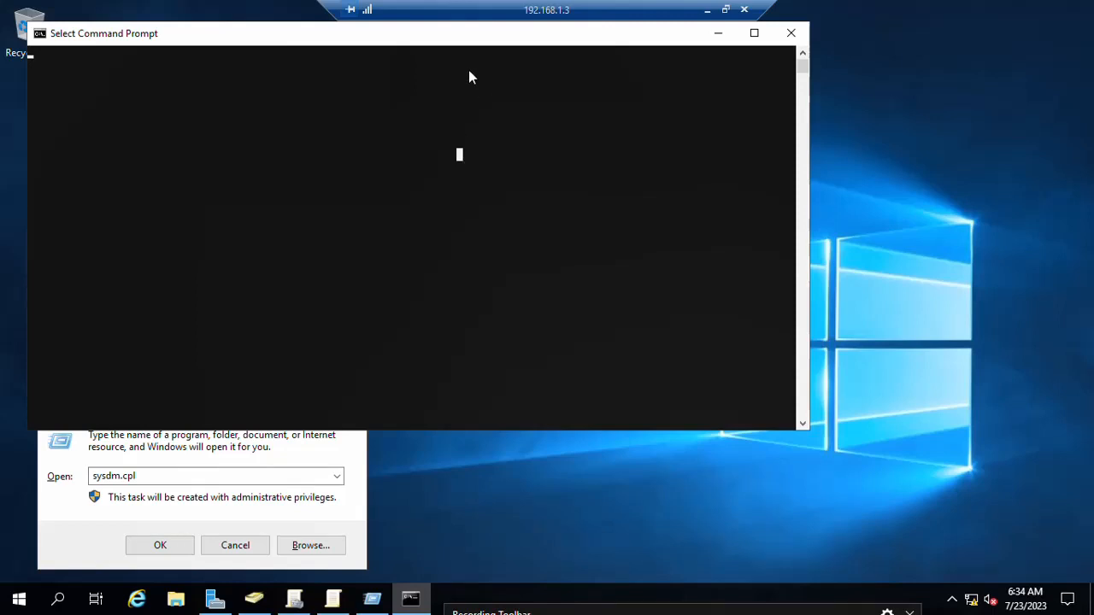
Step: Maximize Command Prompt and run gpupdate /force and gpupdate, both completing successfully
{"action": "left_click_drag", "start_coordinate": [540, 35], "coordinate": [788, 21]}
{"action": "left_click", "coordinate": [801, 69]}
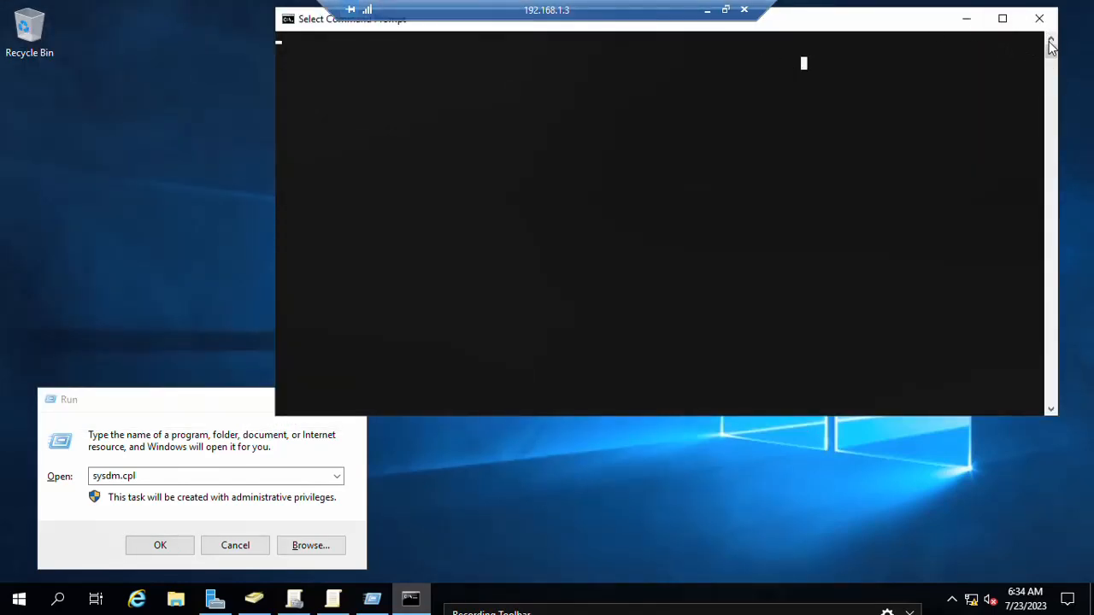
{"action": "double_click", "coordinate": [879, 19]}
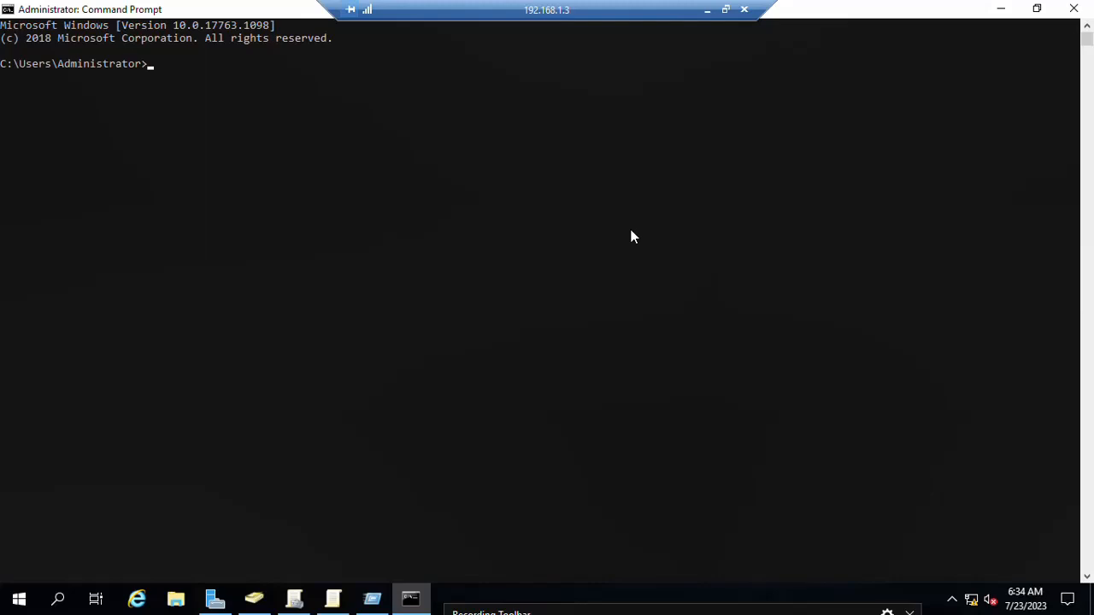
{"action": "type", "text": "gpupdate"}
{"action": "mouse_move", "coordinate": [522, 508]}
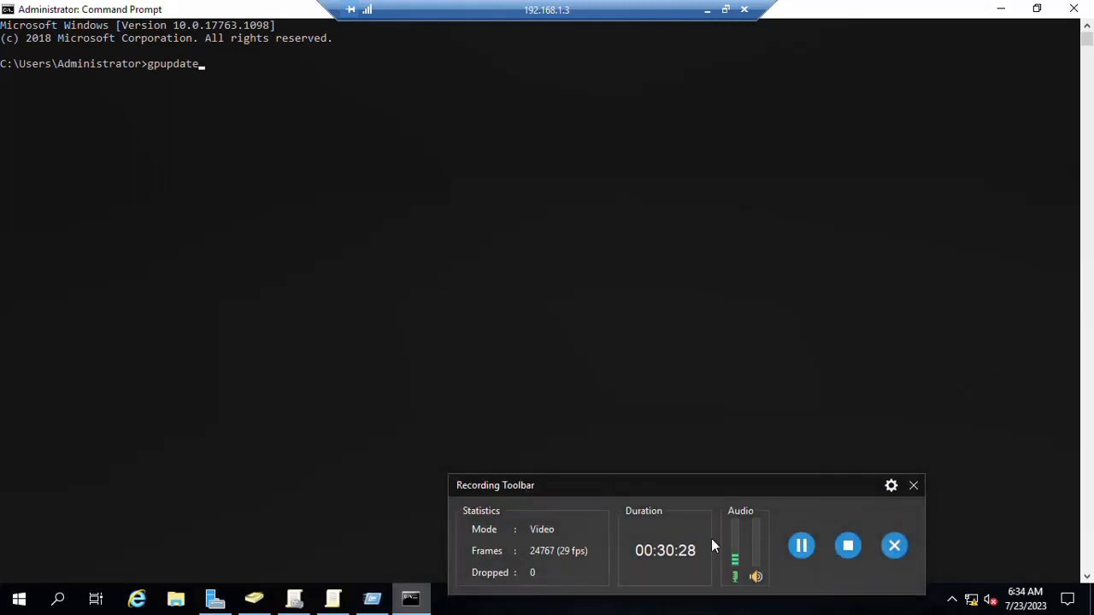
{"action": "left_click", "coordinate": [342, 178]}
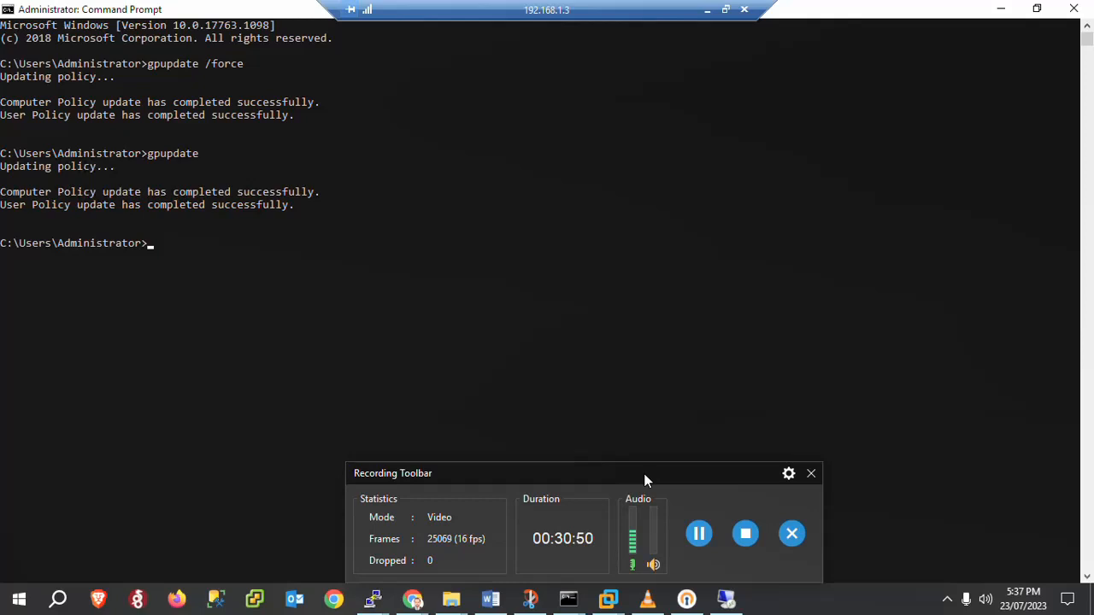
{"action": "left_click_drag", "start_coordinate": [645, 480], "coordinate": [644, 547]}
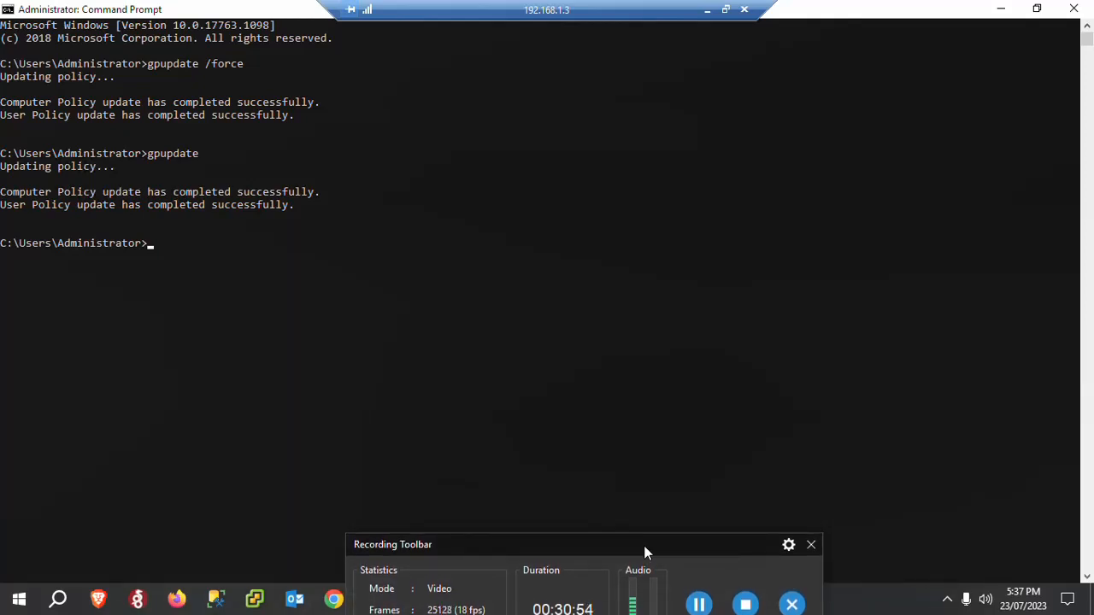